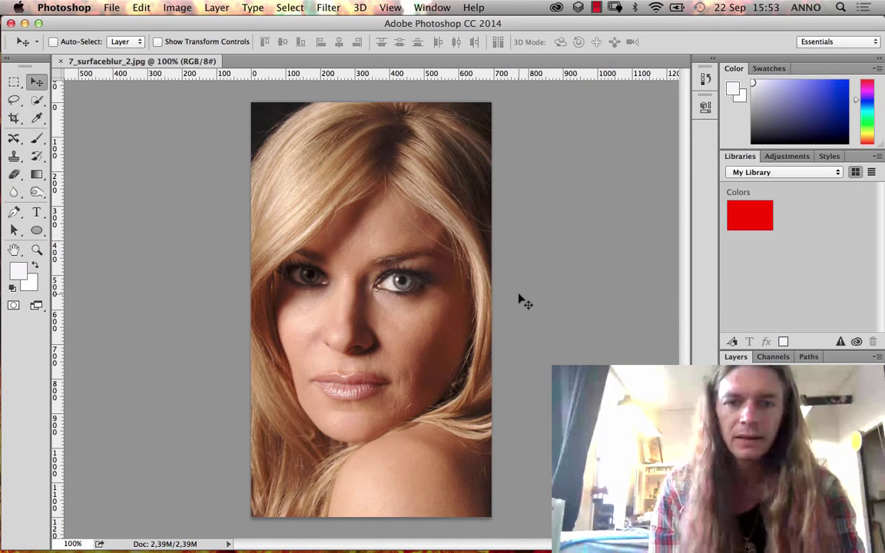
In Finder, browse from the Desktop to Photoshop_blok2 > Retouch_Adjustments_Filters > Retouch
mouse_move(212, 538)
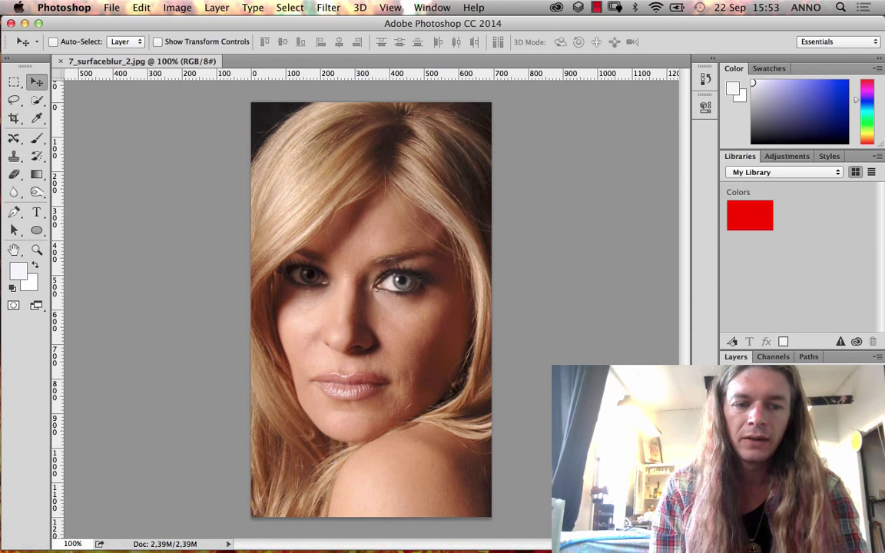
left_click(64, 528)
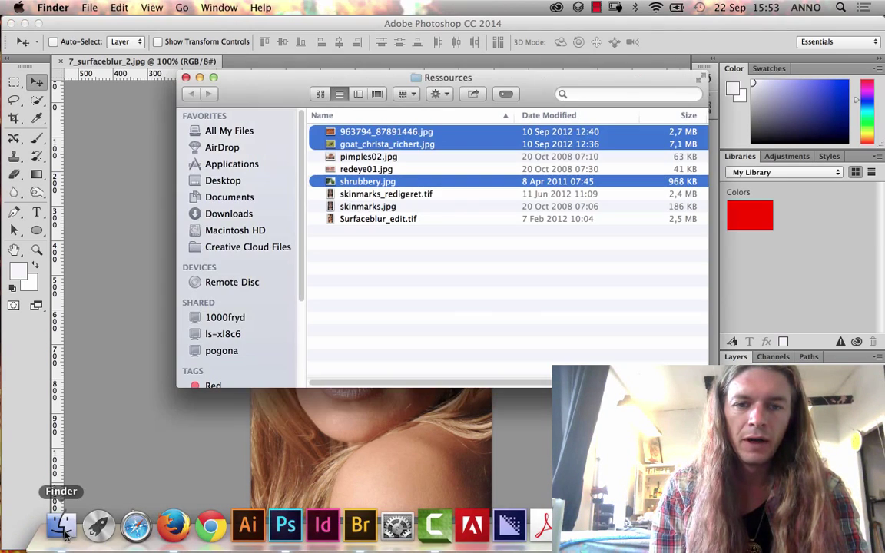
left_click(367, 275)
left_click(238, 180)
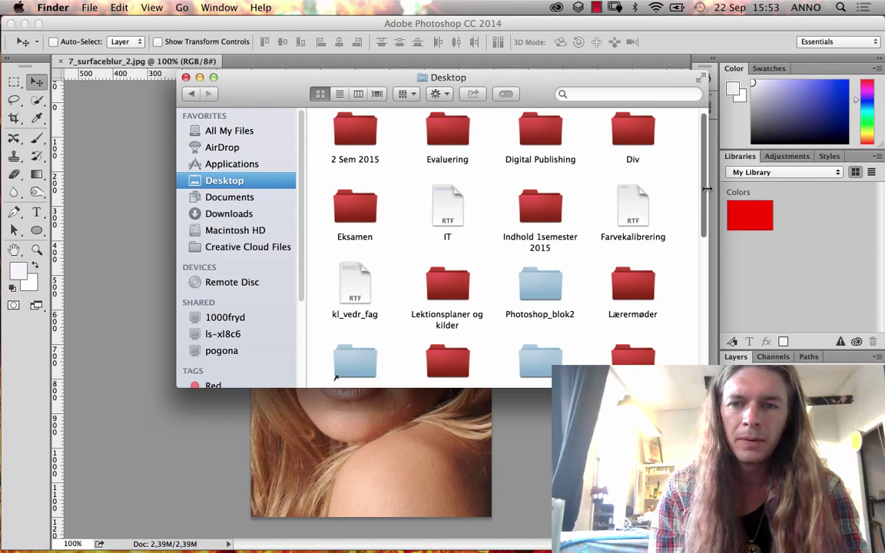
scroll(709, 246, "down", 3)
scroll(709, 246, "down", 1)
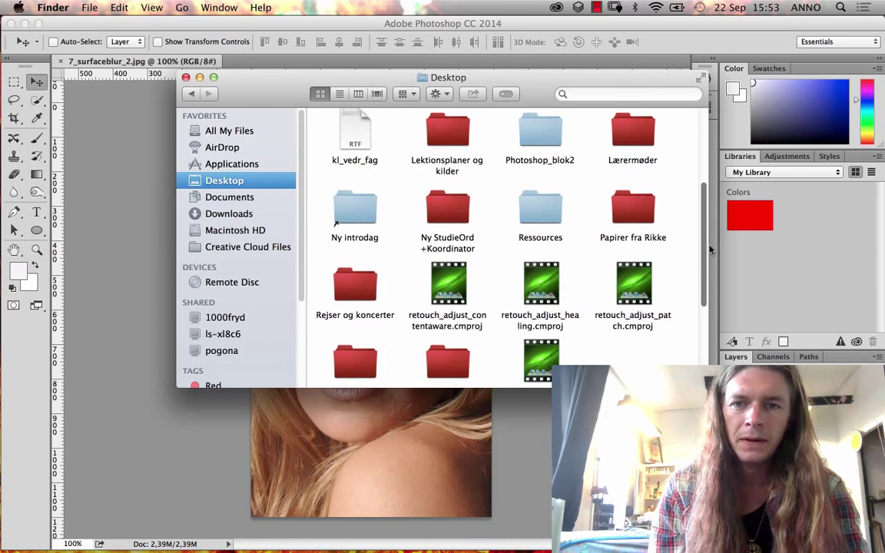
double_click(548, 145)
double_click(366, 139)
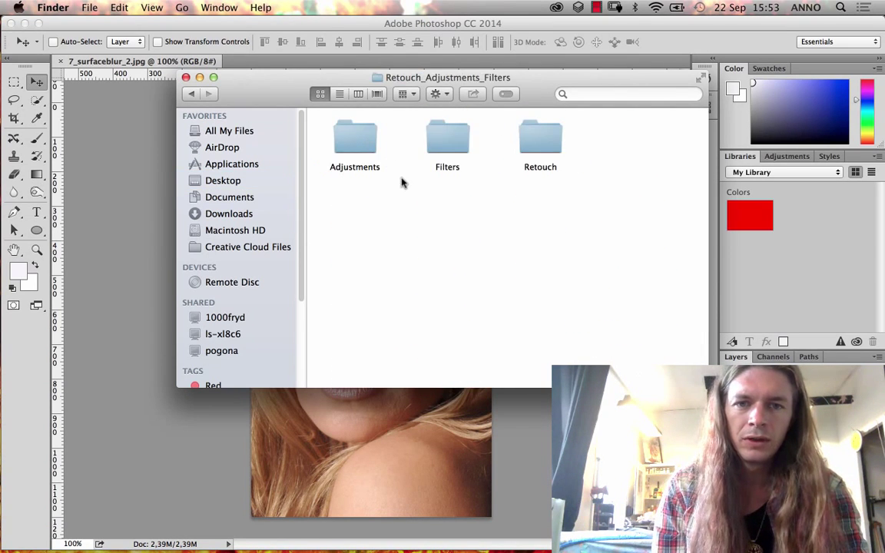
double_click(537, 142)
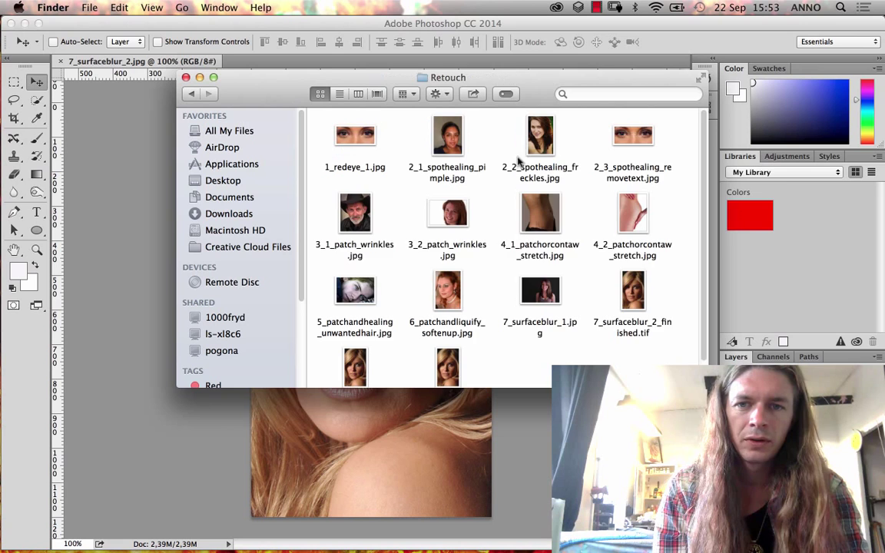
Open 7_surfaceblur_2_finished.tif in Photoshop by dragging it onto the Dock icon
left_click(447, 366)
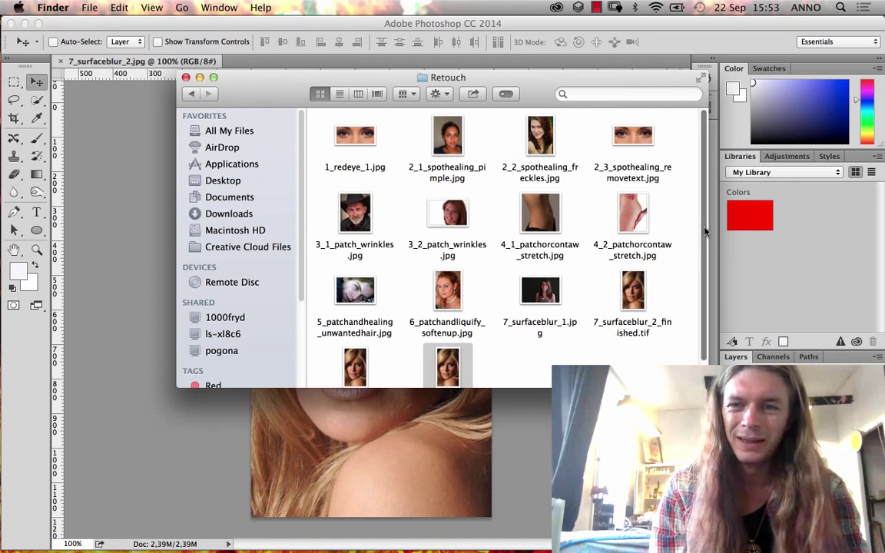
scroll(633, 204, "down", 2)
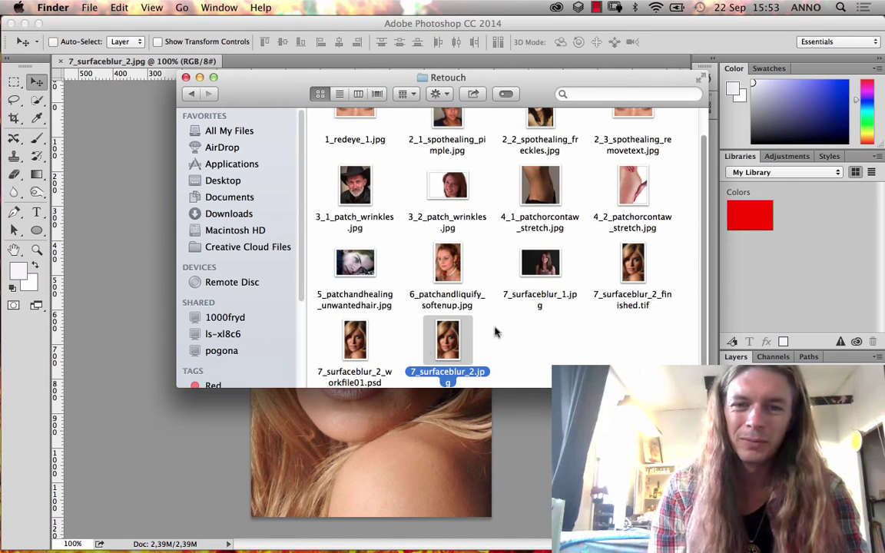
left_click(358, 348)
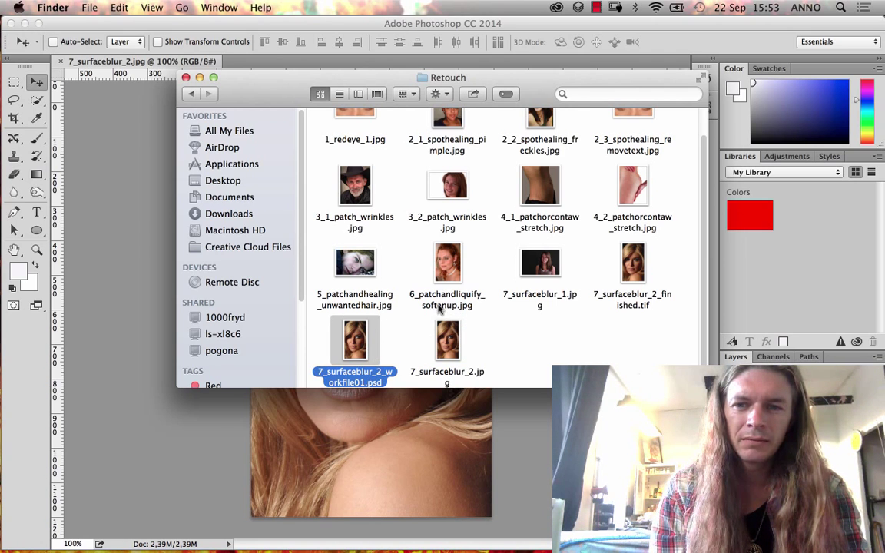
left_click_drag(636, 262, 300, 513)
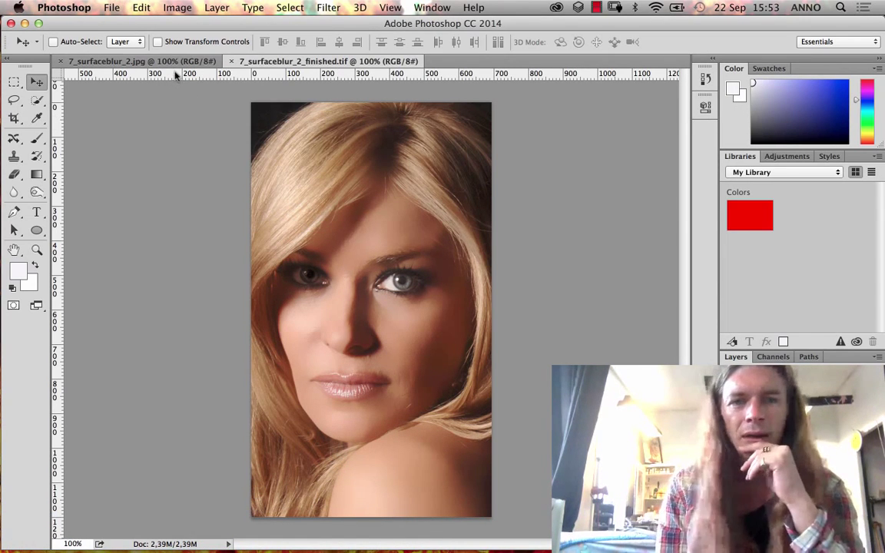
Arrange the open documents side by side with Window > Arrange > 2-up Vertical
left_click(431, 7)
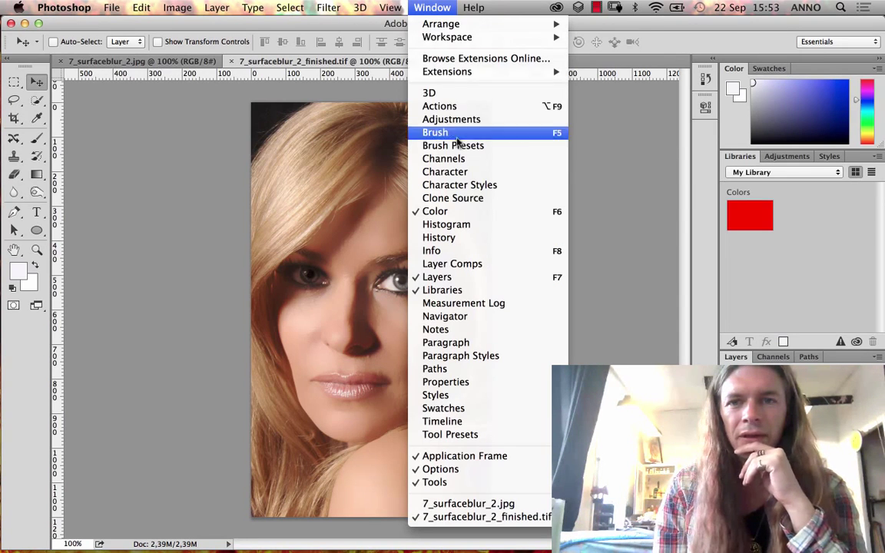
mouse_move(464, 40)
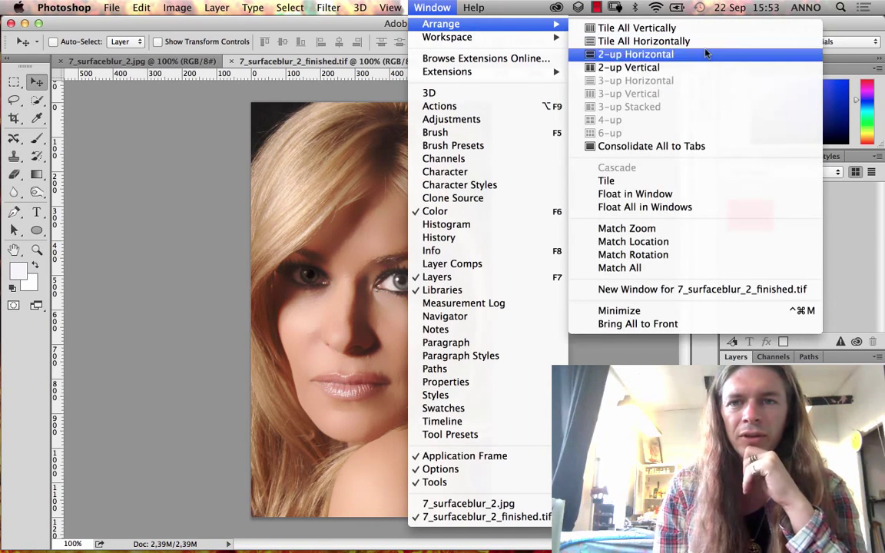
left_click(628, 68)
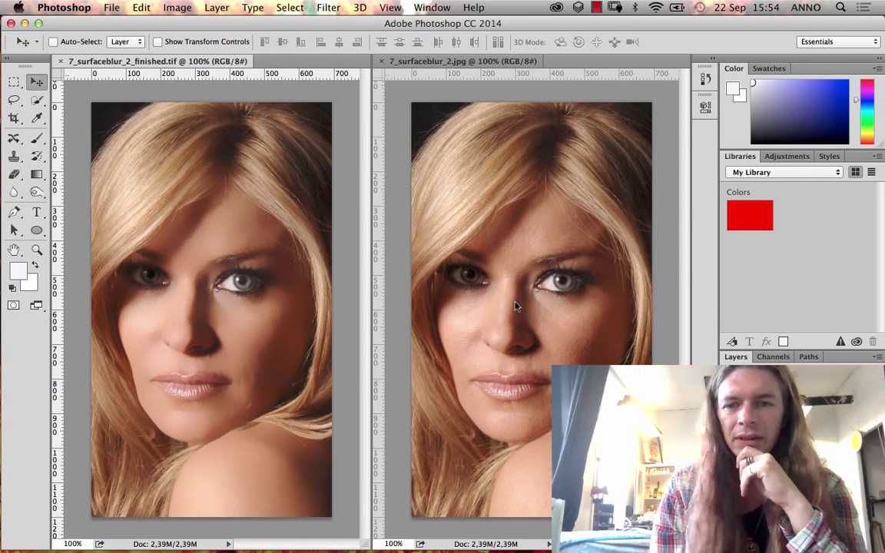
Compare the original jpg with the finished tif, then close the finished tif
left_click(477, 269)
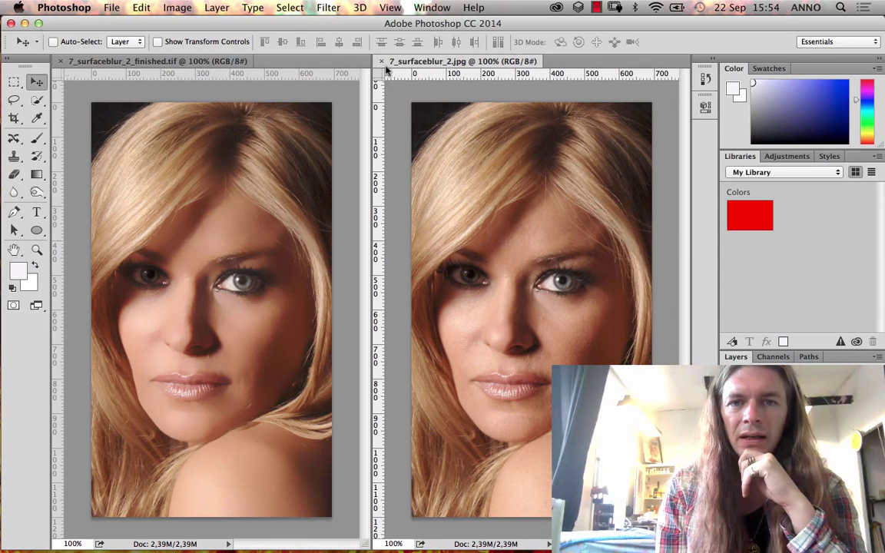
left_click(63, 64)
left_click(61, 62)
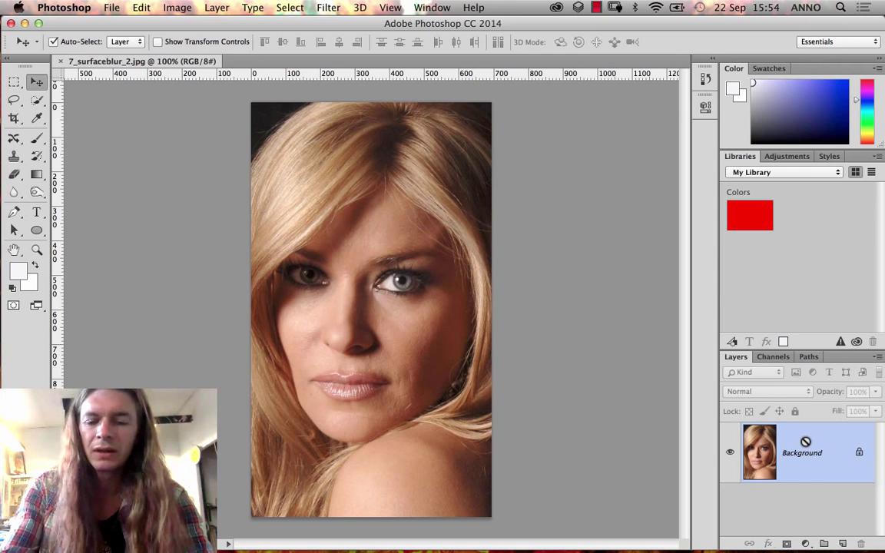
Duplicate the Background layer with Cmd+J and rename the copy 'Surface Blur'
key("super+j")
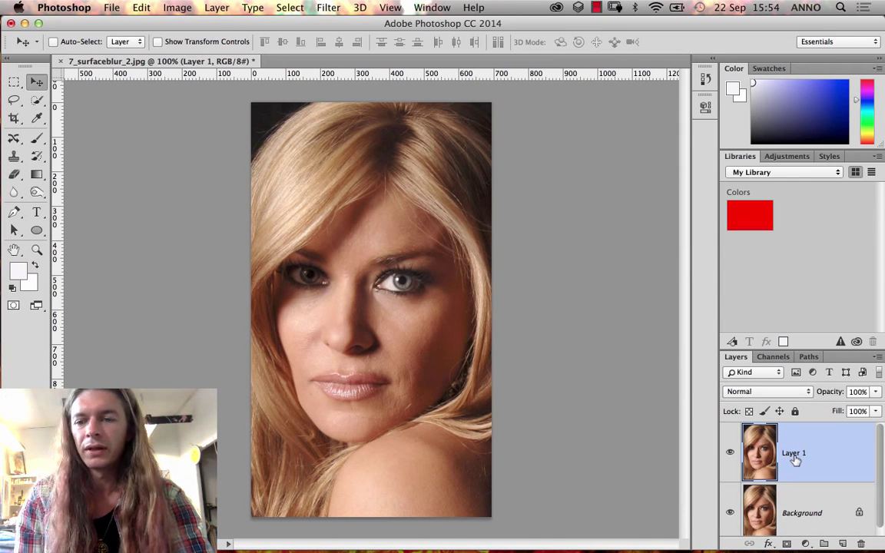
double_click(793, 453)
type("Surface Blur")
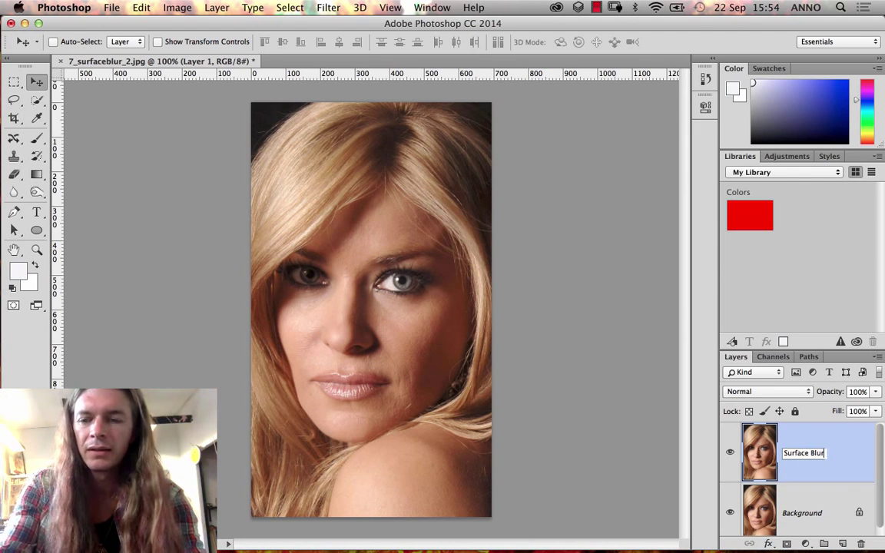
key("Return")
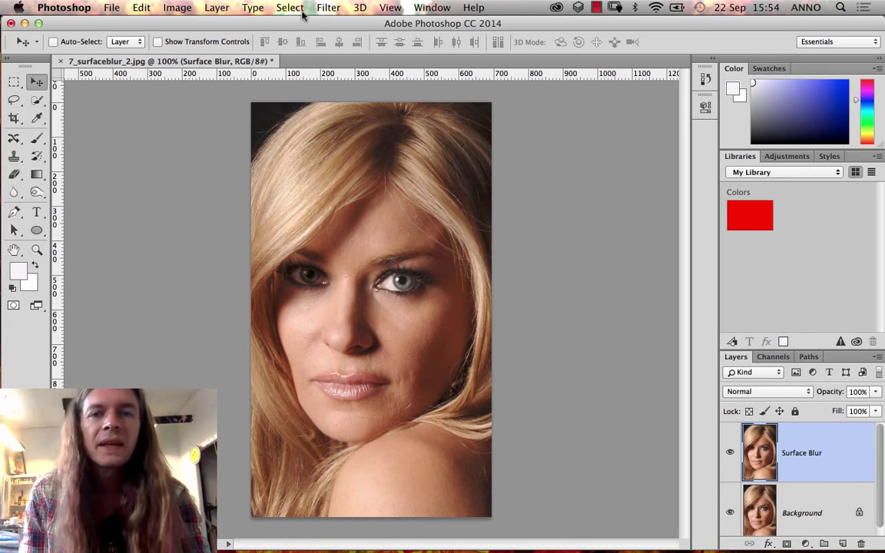
Open Filter > Blur > Surface Blur, pan the preview to the eyes, and try Radius values around 24 pixels
left_click(328, 7)
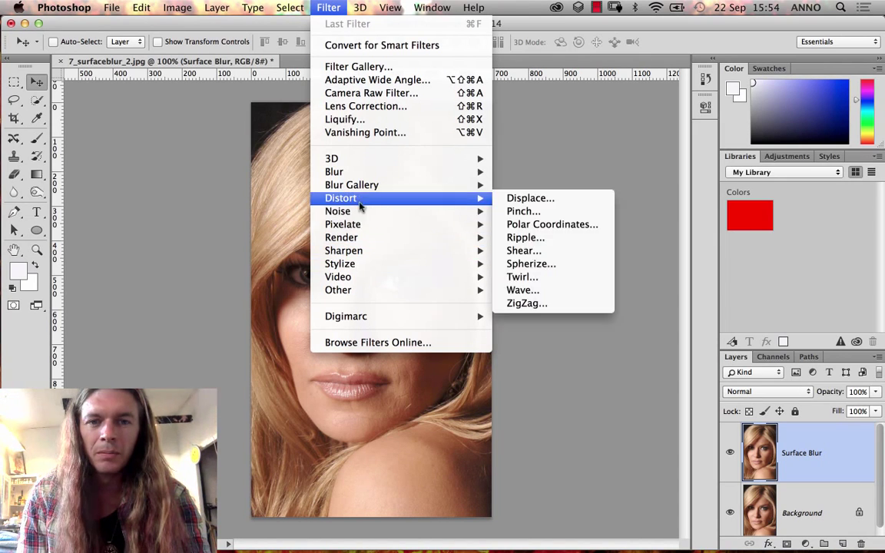
mouse_move(356, 176)
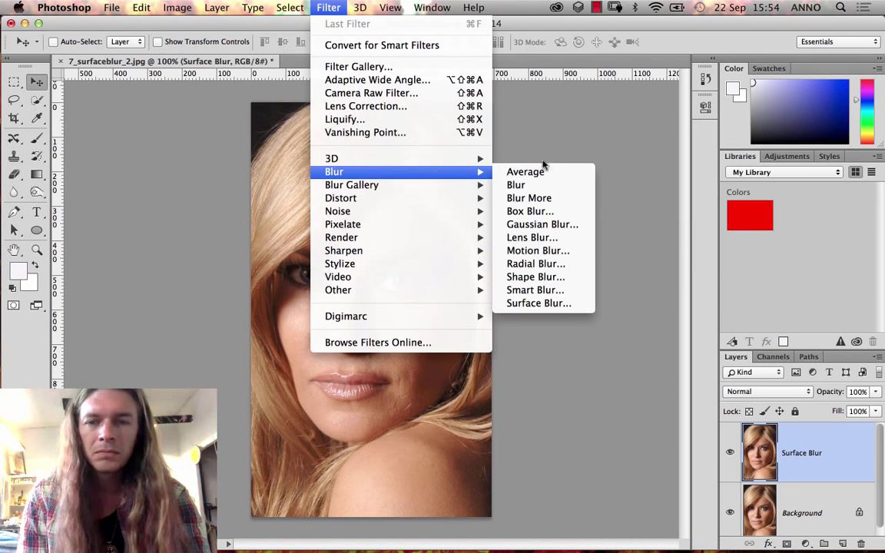
left_click(549, 305)
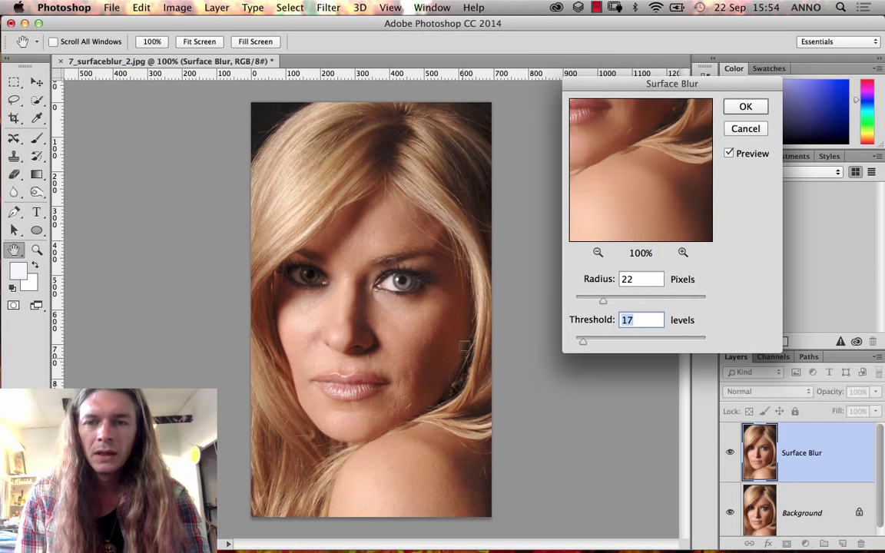
left_click_drag(643, 85, 583, 142)
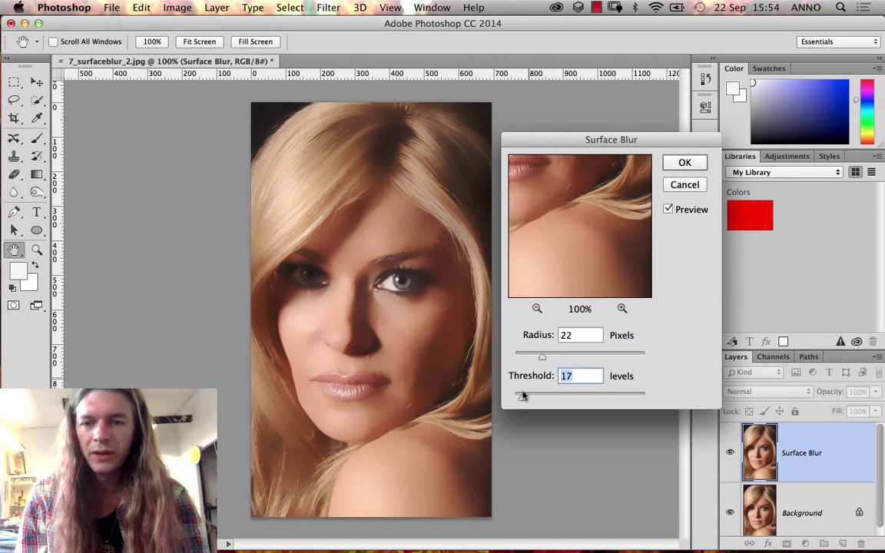
left_click_drag(618, 240, 612, 256)
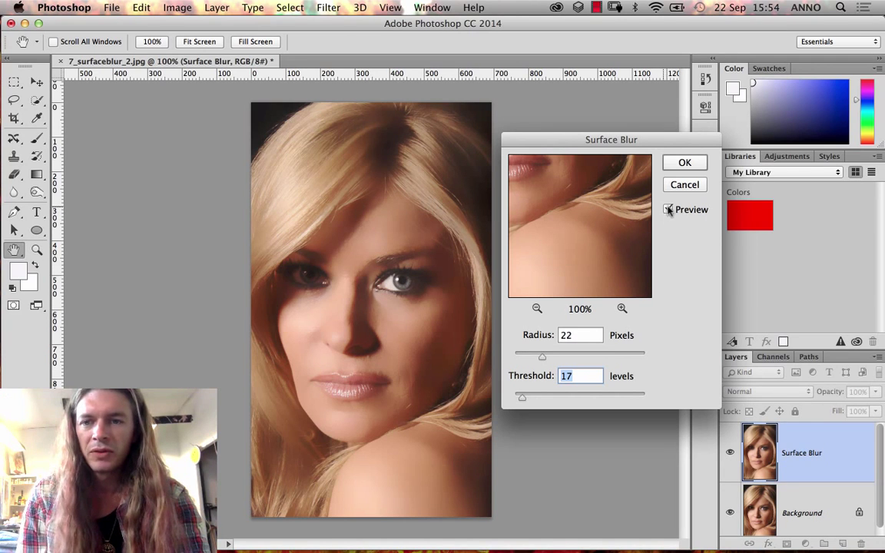
left_click_drag(550, 221, 588, 273)
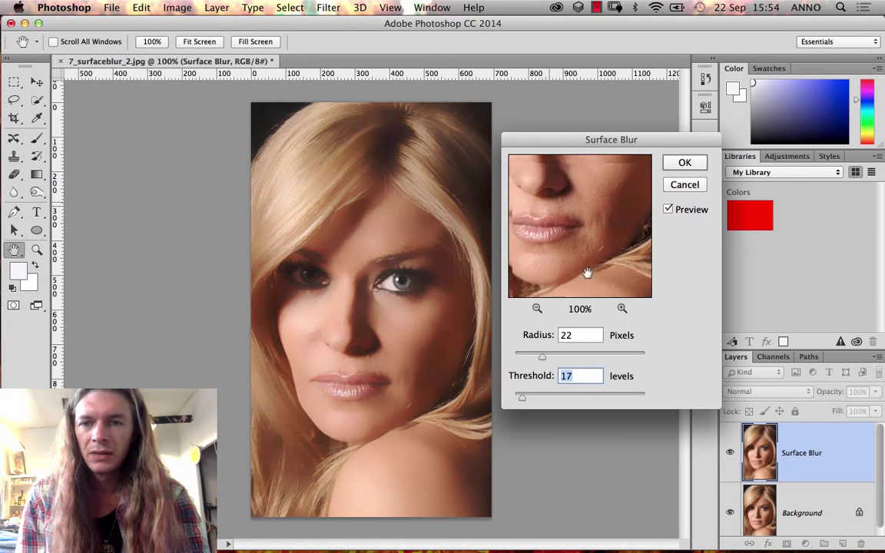
left_click_drag(592, 196, 590, 264)
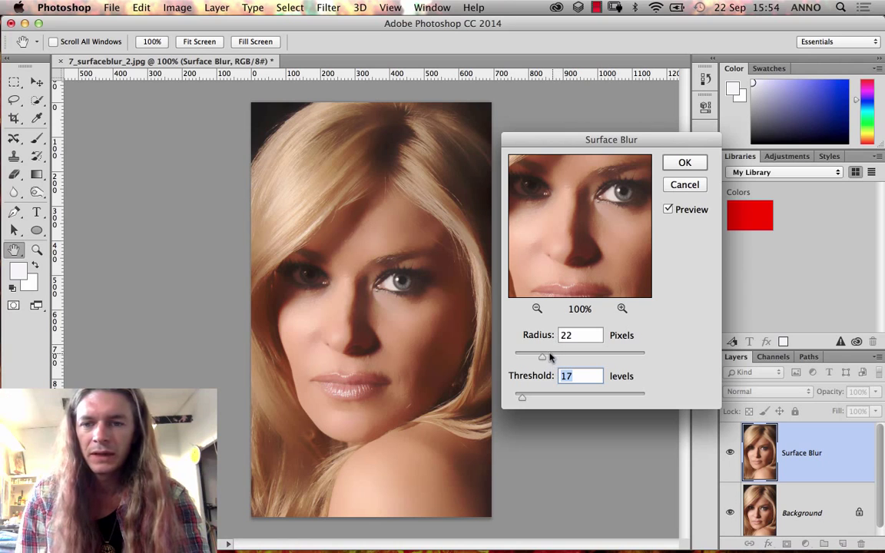
left_click_drag(541, 358, 592, 357)
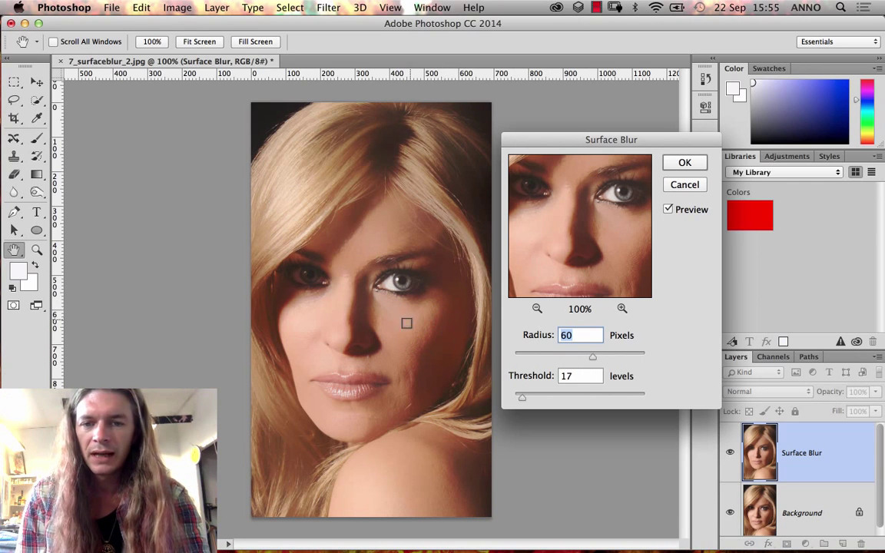
left_click_drag(590, 356, 546, 359)
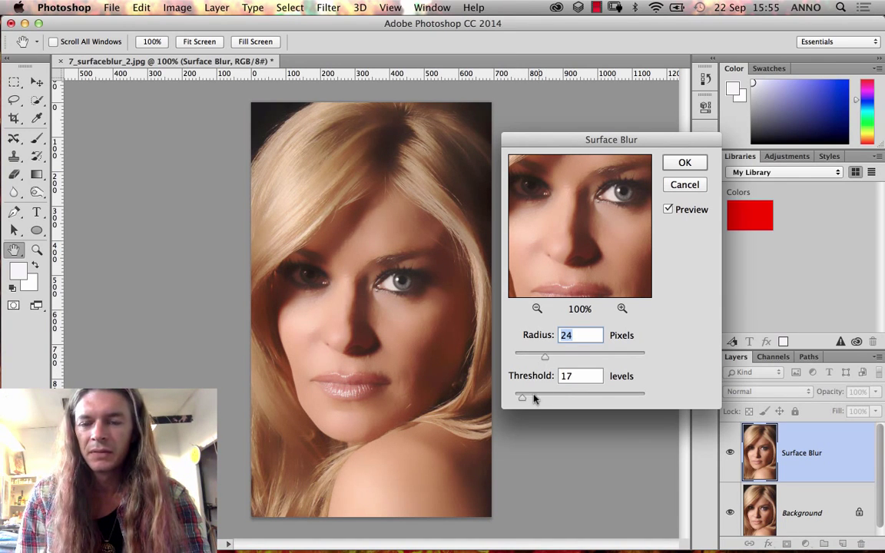
Try other threshold and radius values, settle on Radius 19 and Threshold 18, and apply the Surface Blur
left_click_drag(522, 398, 561, 397)
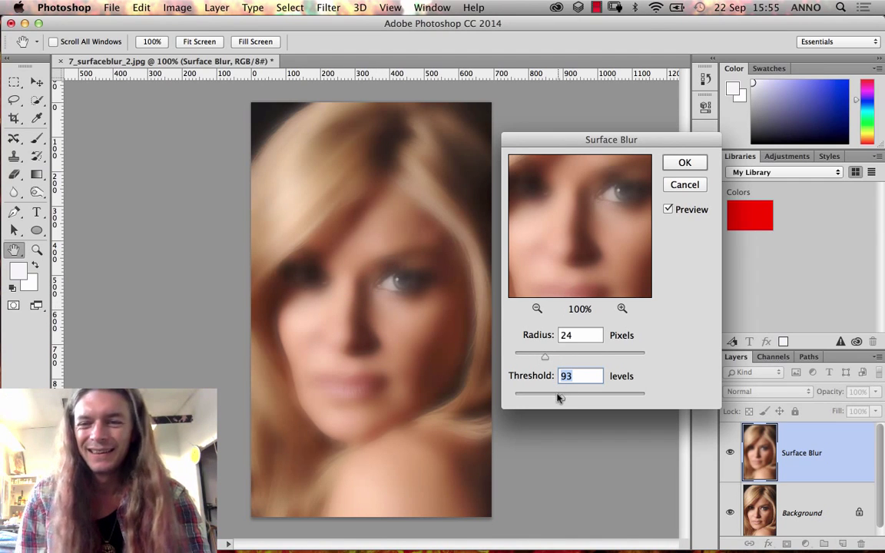
left_click_drag(561, 397, 523, 397)
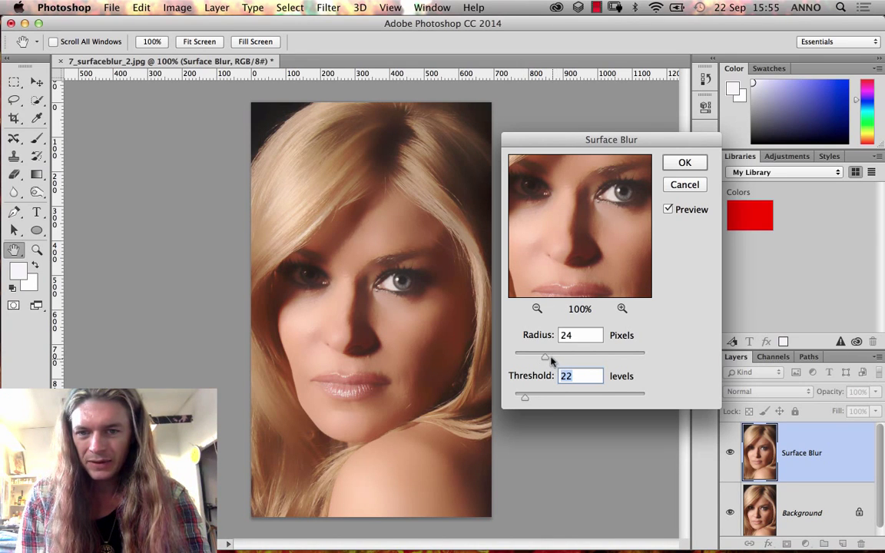
mouse_move(551, 361)
left_mouse_down()
mouse_move(561, 374)
mouse_move(556, 359)
mouse_move(572, 359)
mouse_move(559, 374)
mouse_move(537, 357)
left_mouse_up()
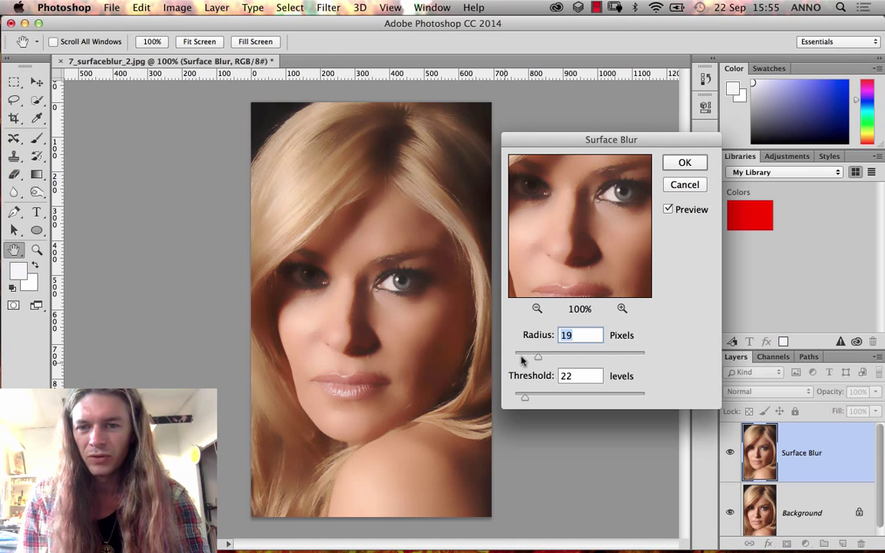
left_click_drag(524, 397, 521, 398)
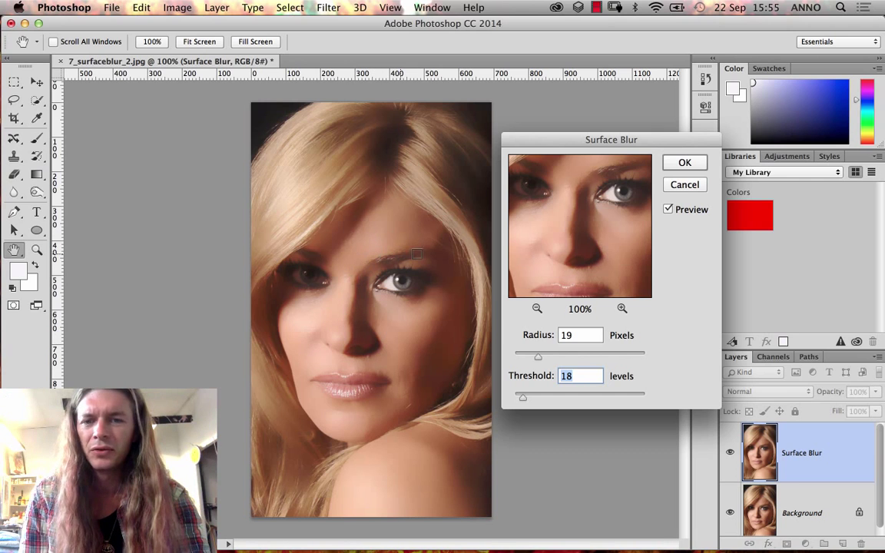
left_click(691, 163)
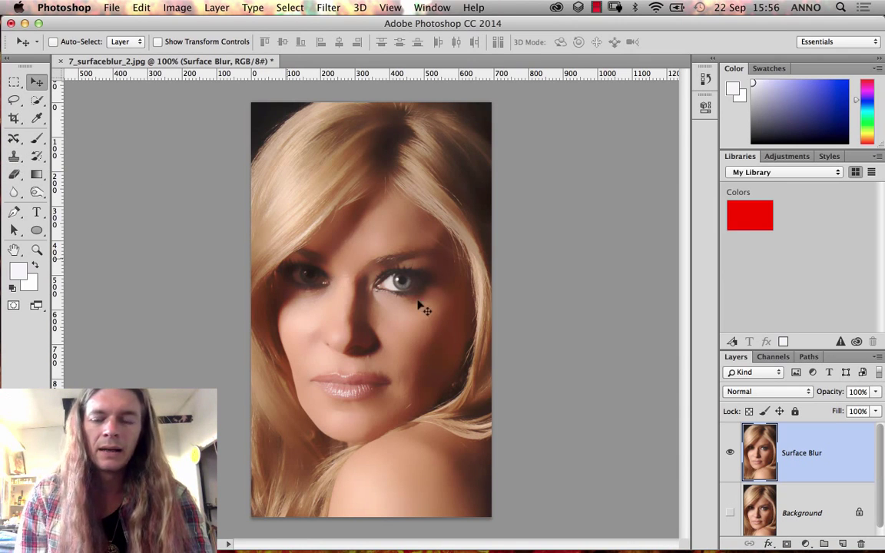
Keep the Surface Blur layer name and open that layer's context menu
double_click(806, 452)
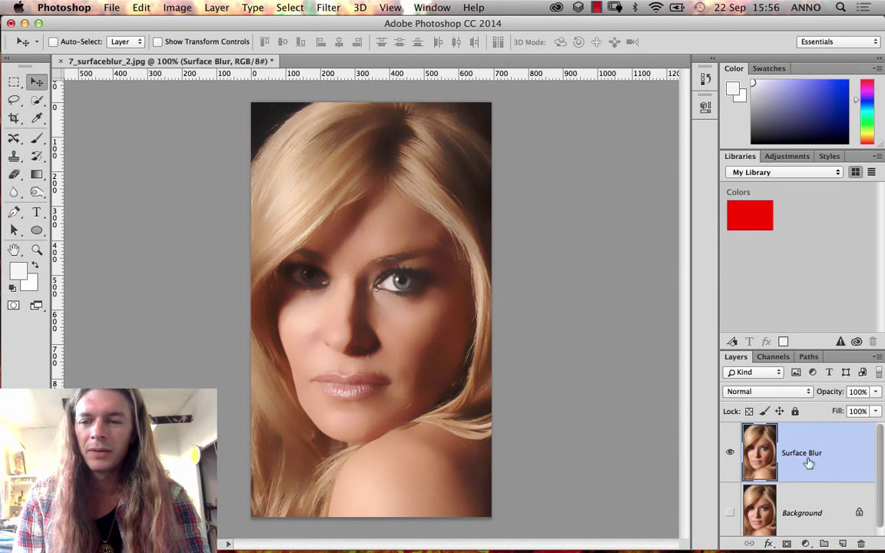
key("Return")
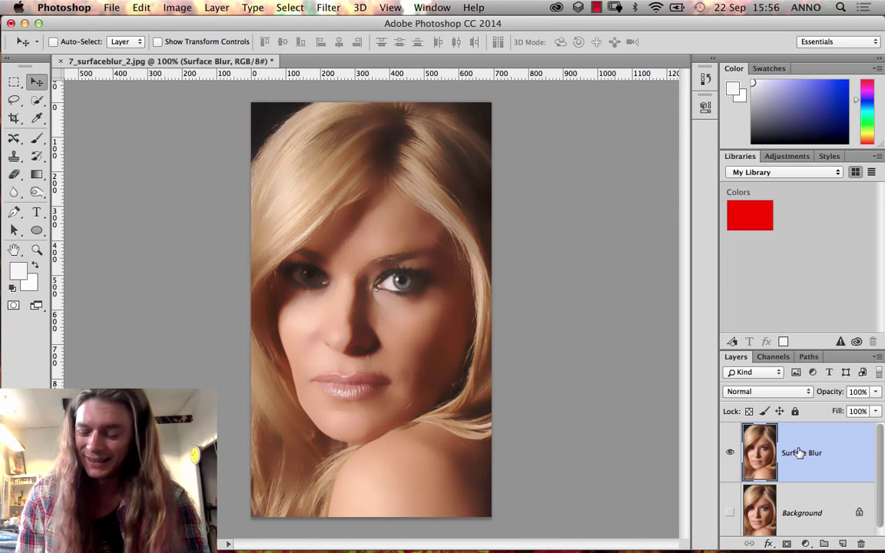
right_click(800, 453)
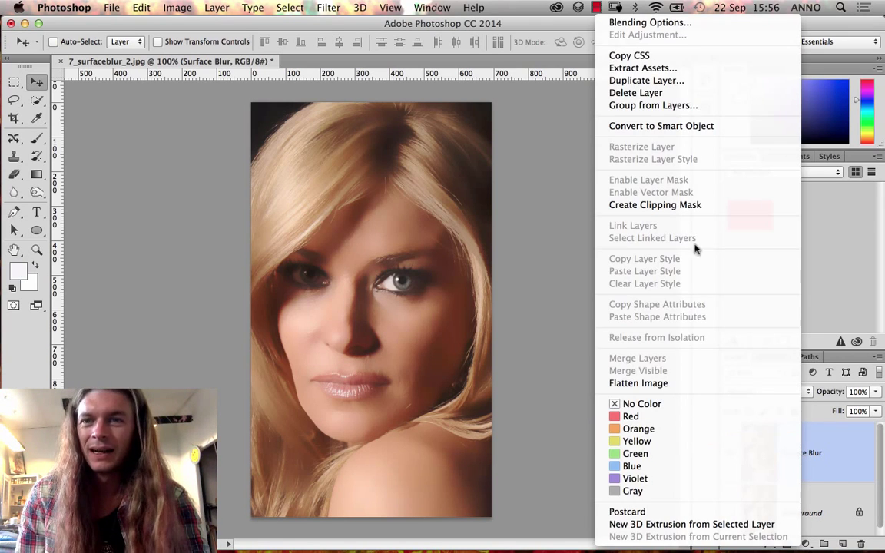
Duplicate the Surface Blur layer, undo the copy, and pick the Eraser tool
left_click(686, 80)
left_click(635, 258)
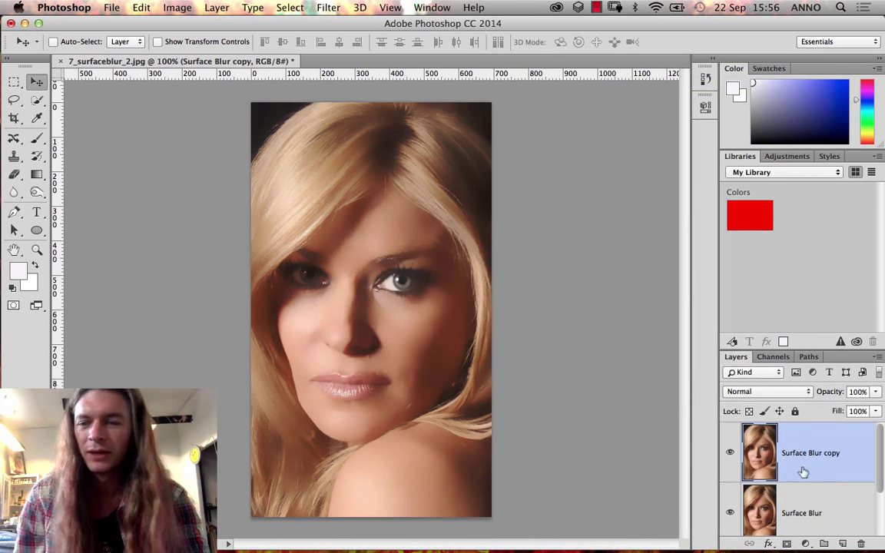
key("super+z")
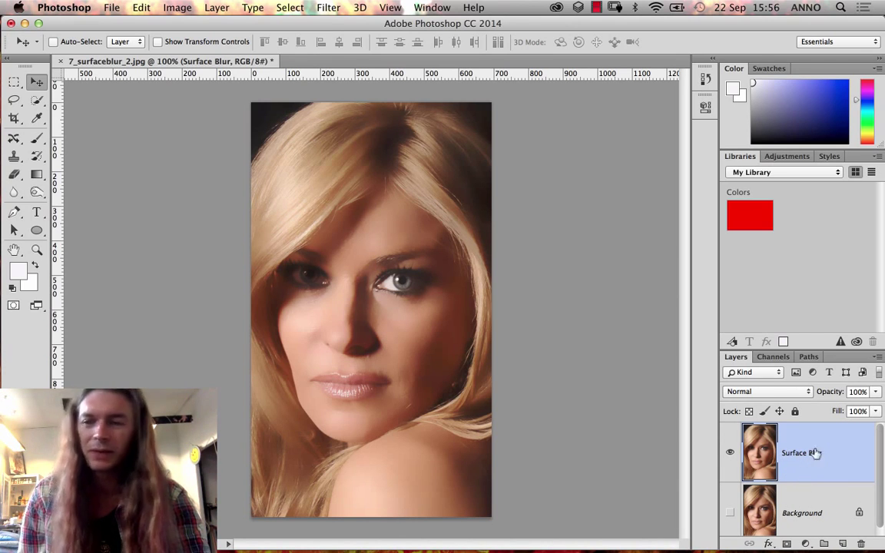
left_click(14, 173)
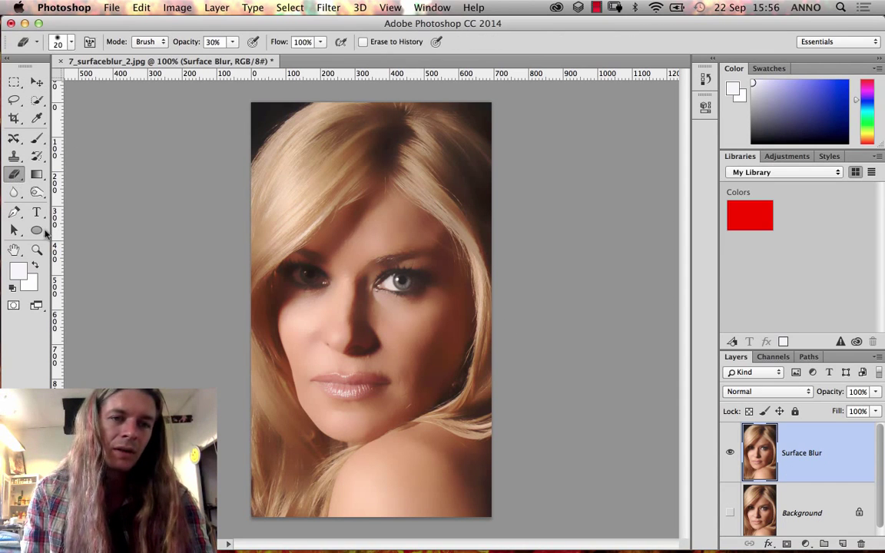
Set the standard Eraser to 156 px and erase the top-left hair toward transparency
left_click(16, 176)
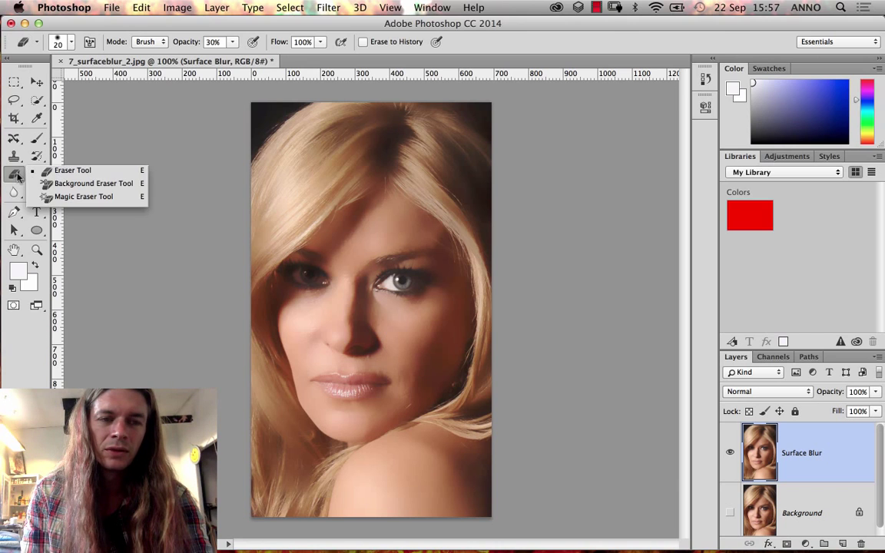
left_click(58, 170)
right_click(365, 254)
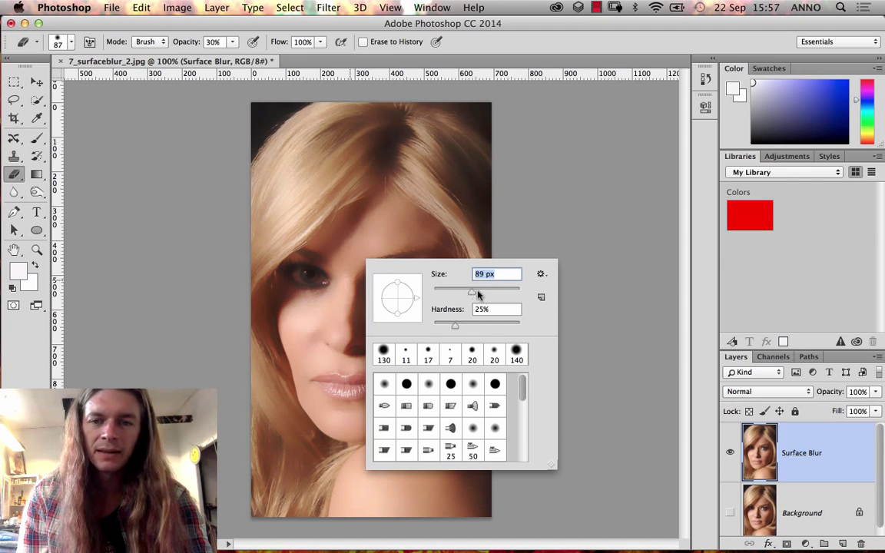
left_click_drag(477, 294, 343, 222)
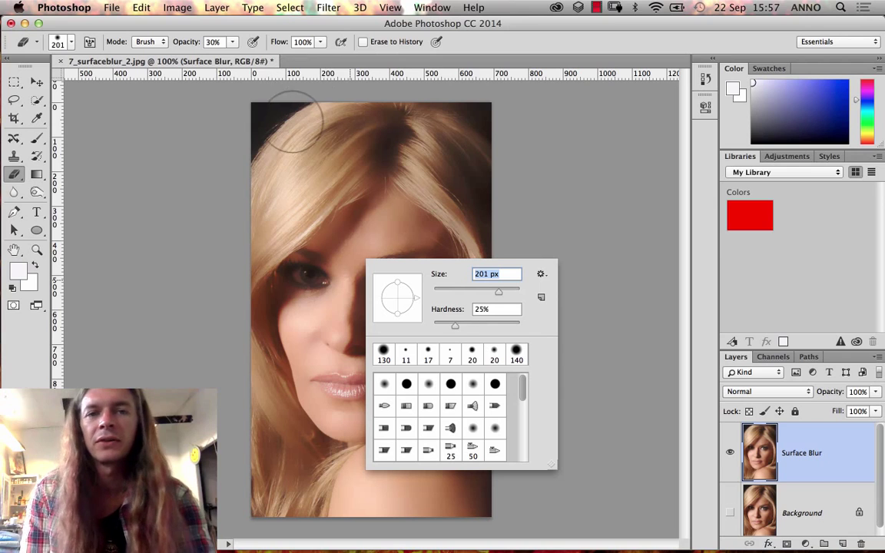
left_click_drag(495, 294, 487, 292)
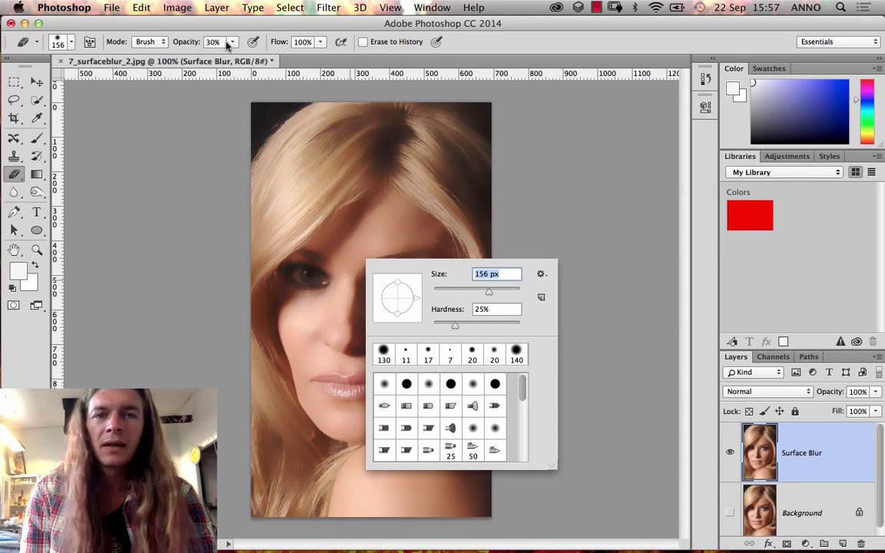
left_click(263, 137)
mouse_move(292, 131)
left_mouse_down()
mouse_move(226, 203)
mouse_move(308, 112)
mouse_move(331, 101)
mouse_move(361, 113)
mouse_move(251, 198)
mouse_move(214, 182)
left_mouse_up()
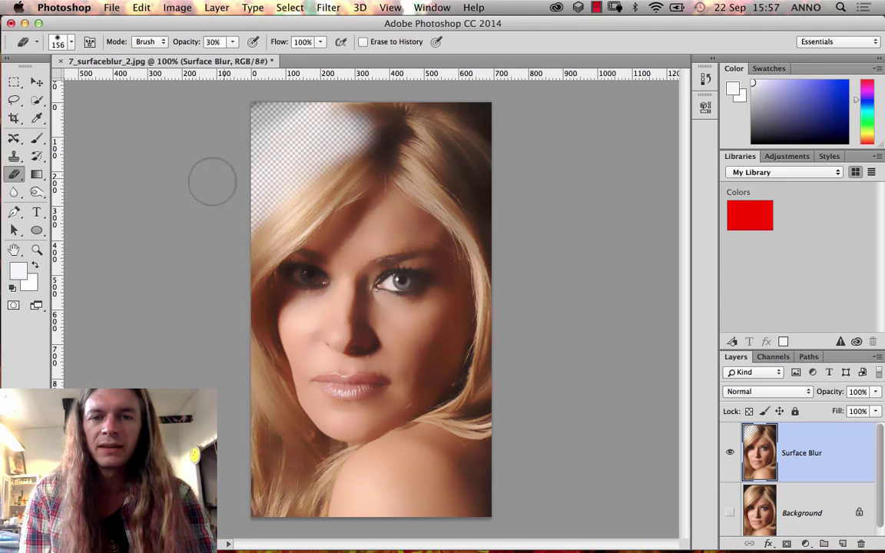
Erase the hair across the top, then at 65 px erase the left hair edge
mouse_move(219, 128)
left_mouse_down()
mouse_move(348, 113)
mouse_move(241, 223)
mouse_move(342, 131)
mouse_move(276, 188)
mouse_move(313, 154)
mouse_move(254, 225)
mouse_move(352, 135)
mouse_move(248, 246)
mouse_move(342, 152)
mouse_move(246, 245)
mouse_move(332, 150)
mouse_move(287, 198)
mouse_move(394, 132)
mouse_move(464, 121)
mouse_move(389, 119)
mouse_move(381, 100)
mouse_move(481, 122)
mouse_move(469, 132)
mouse_move(320, 152)
mouse_move(352, 135)
mouse_move(456, 115)
mouse_move(426, 129)
mouse_move(339, 118)
mouse_move(367, 116)
mouse_move(496, 143)
mouse_move(531, 224)
mouse_move(478, 158)
mouse_move(427, 127)
mouse_move(522, 194)
mouse_move(531, 208)
mouse_move(408, 121)
mouse_move(461, 156)
mouse_move(517, 228)
mouse_move(412, 144)
mouse_move(475, 200)
mouse_move(377, 138)
mouse_move(402, 125)
mouse_move(392, 130)
mouse_move(512, 119)
mouse_move(404, 143)
mouse_move(382, 133)
mouse_move(420, 150)
mouse_move(503, 241)
left_mouse_up()
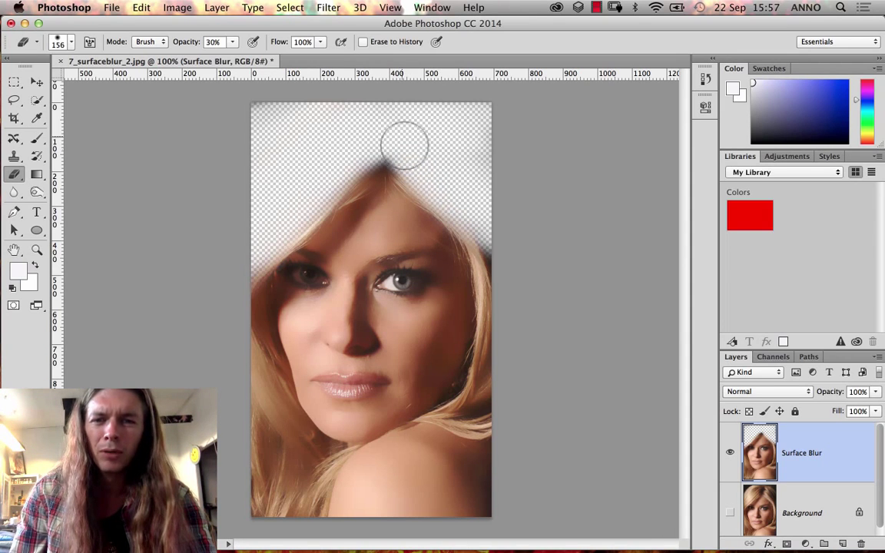
mouse_move(411, 132)
left_mouse_down()
mouse_move(496, 261)
mouse_move(467, 191)
mouse_move(474, 231)
mouse_move(504, 263)
mouse_move(494, 231)
mouse_move(506, 345)
mouse_move(509, 240)
mouse_move(499, 387)
mouse_move(506, 278)
mouse_move(489, 178)
mouse_move(510, 359)
mouse_move(500, 224)
mouse_move(509, 353)
mouse_move(212, 282)
mouse_move(249, 253)
mouse_move(242, 382)
mouse_move(228, 286)
mouse_move(252, 467)
mouse_move(235, 356)
mouse_move(239, 451)
mouse_move(258, 526)
mouse_move(256, 413)
mouse_move(268, 478)
mouse_move(283, 479)
mouse_move(249, 341)
mouse_move(266, 417)
mouse_move(256, 388)
mouse_move(242, 280)
mouse_move(247, 376)
mouse_move(298, 480)
mouse_move(288, 461)
mouse_move(296, 454)
mouse_move(269, 400)
mouse_move(299, 509)
mouse_move(303, 459)
left_mouse_up()
right_click(303, 461)
left_click_drag(405, 371, 396, 372)
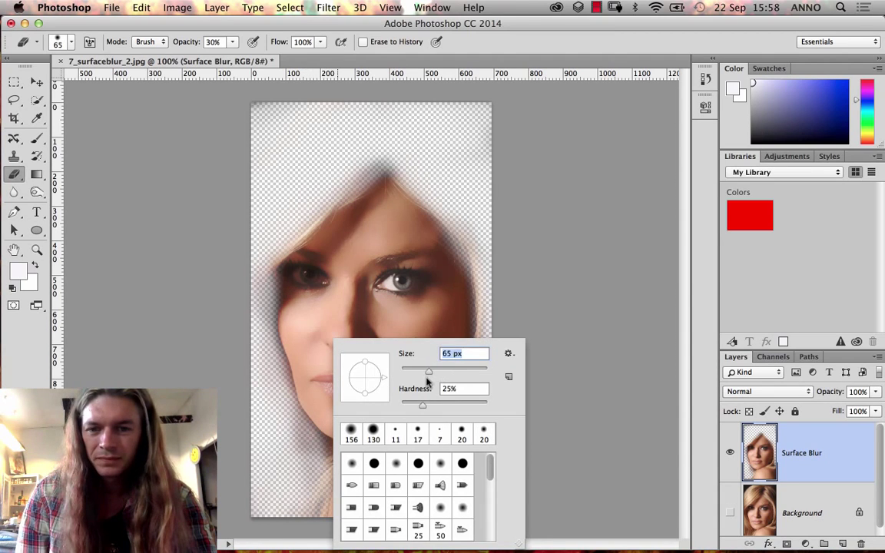
key("Return")
mouse_move(299, 444)
left_mouse_down()
mouse_move(296, 418)
mouse_move(321, 456)
mouse_move(302, 454)
mouse_move(313, 521)
left_mouse_up()
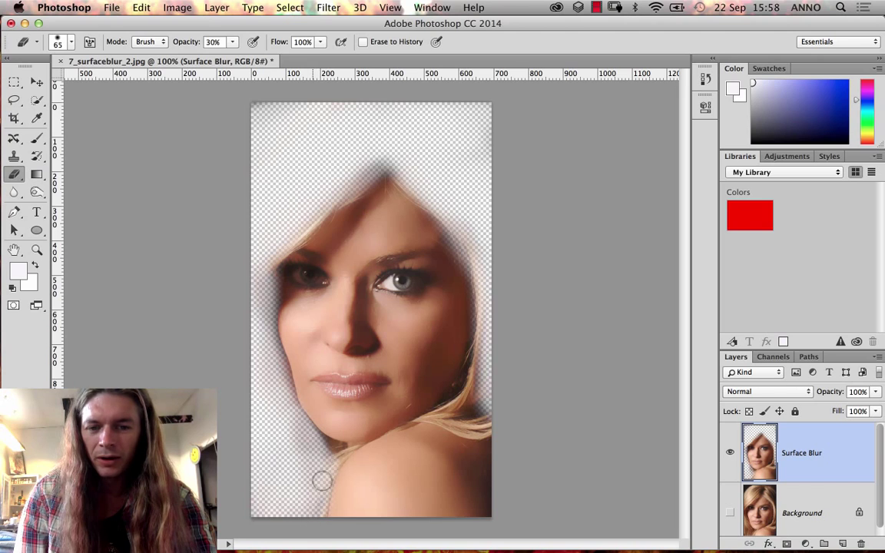
mouse_move(322, 481)
left_mouse_down()
mouse_move(316, 444)
mouse_move(335, 452)
mouse_move(301, 447)
left_mouse_up()
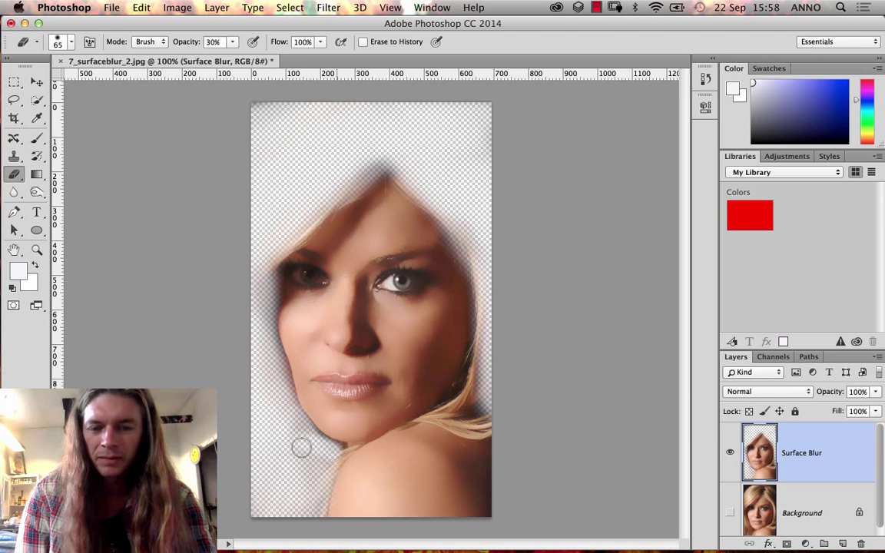
left_click_drag(286, 371, 275, 263)
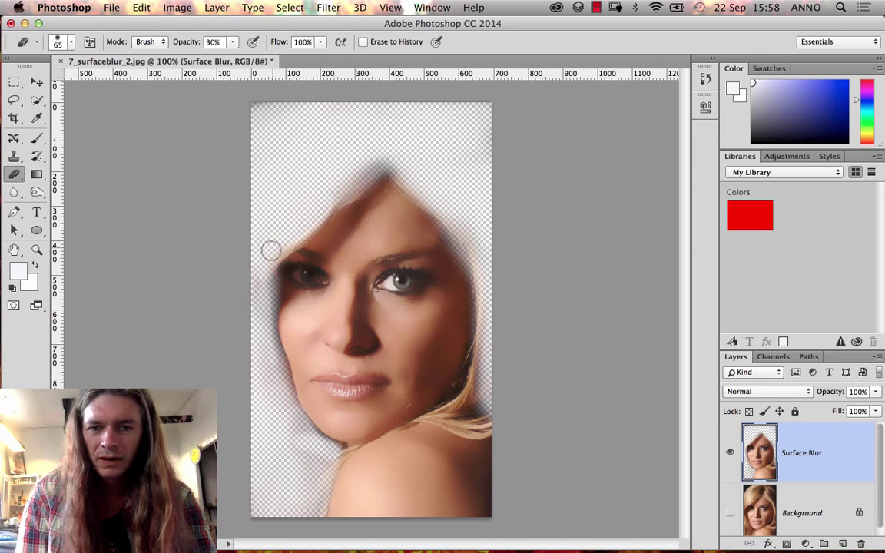
Erase the hair along the right cheek and both jaw edges down to the neck
mouse_move(435, 338)
left_mouse_down()
mouse_move(480, 376)
mouse_move(488, 350)
mouse_move(470, 378)
mouse_move(499, 398)
mouse_move(484, 357)
mouse_move(449, 417)
mouse_move(470, 392)
mouse_move(459, 401)
mouse_move(468, 377)
left_mouse_up()
mouse_move(423, 420)
left_mouse_down()
mouse_move(465, 421)
mouse_move(494, 397)
left_mouse_up()
mouse_move(455, 421)
left_mouse_down()
mouse_move(407, 384)
mouse_move(478, 427)
left_mouse_up()
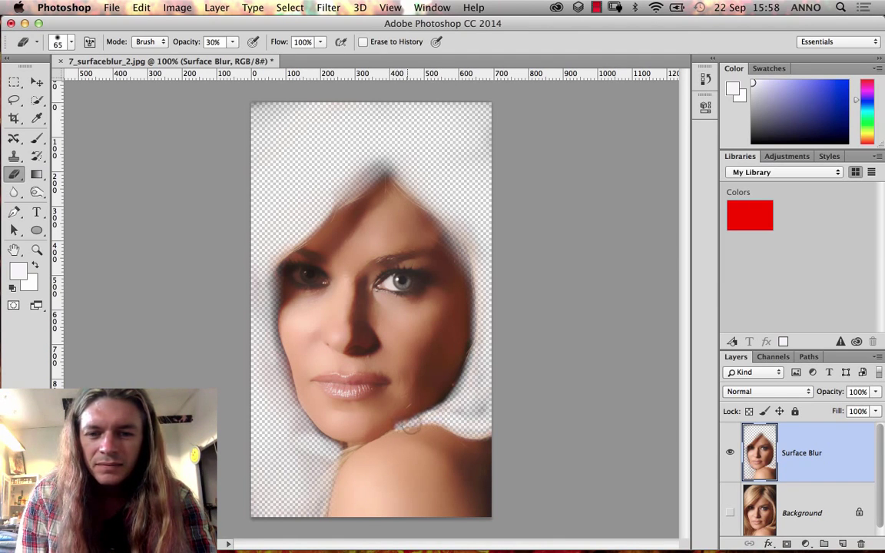
mouse_move(455, 427)
left_mouse_down()
mouse_move(507, 411)
mouse_move(474, 371)
mouse_move(476, 214)
mouse_move(378, 185)
left_mouse_up()
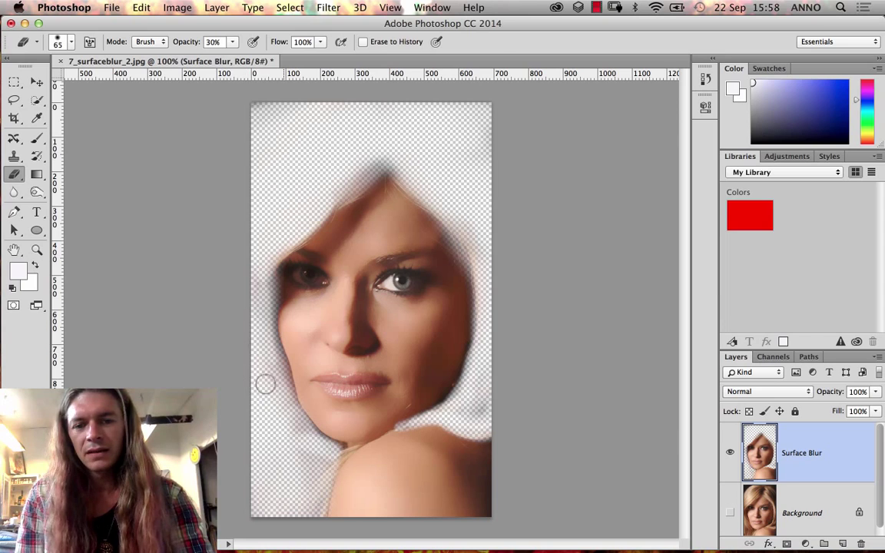
mouse_move(265, 382)
left_mouse_down()
mouse_move(308, 454)
mouse_move(284, 398)
mouse_move(259, 273)
left_mouse_up()
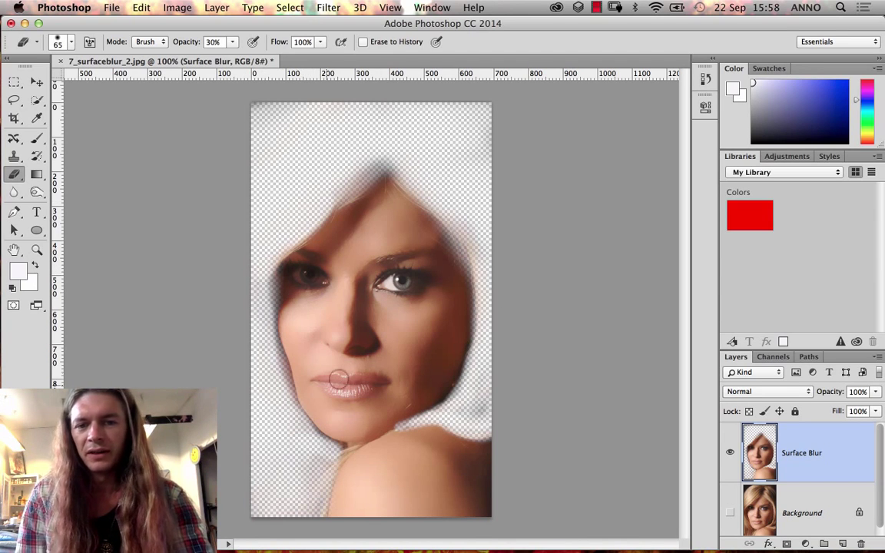
Toggle the original photo's visibility repeatedly to compare it with the blurred layer
left_click(729, 513)
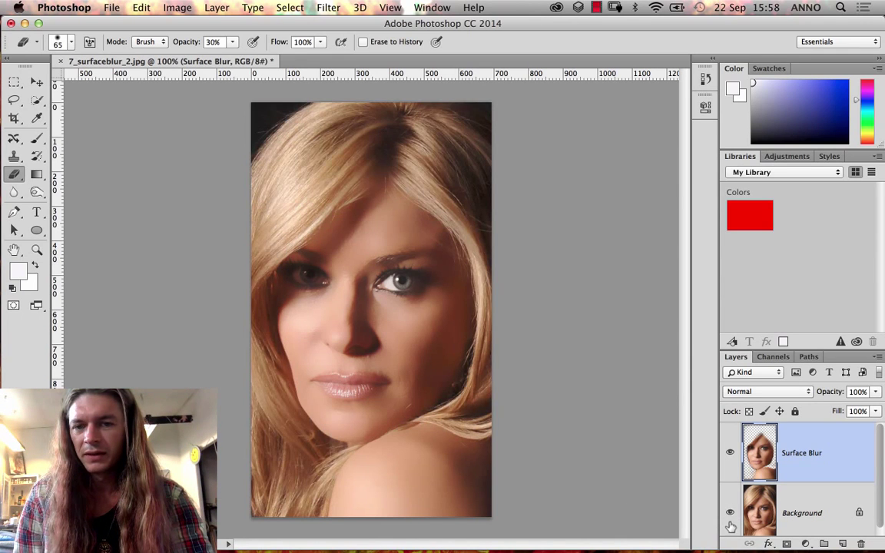
left_click(730, 513)
left_click(730, 514)
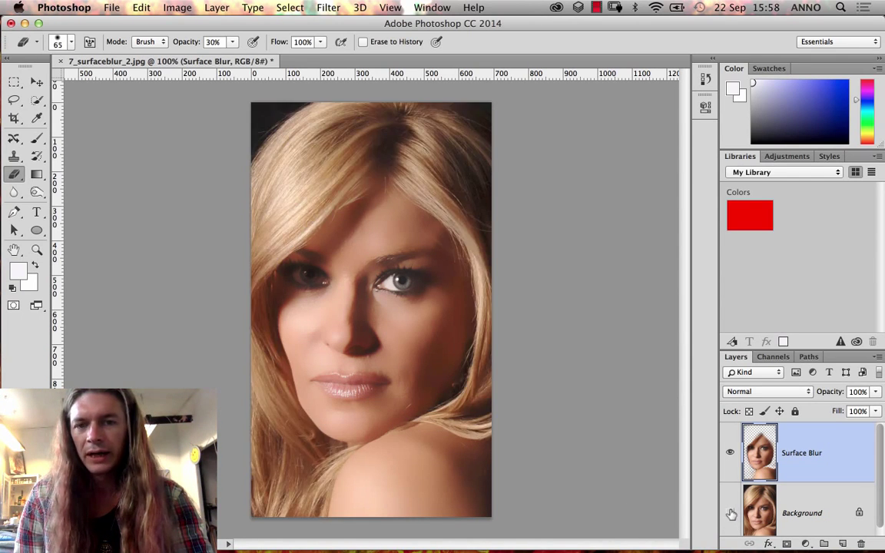
left_click(729, 513)
left_click(730, 514)
left_click(730, 514)
left_click(730, 513)
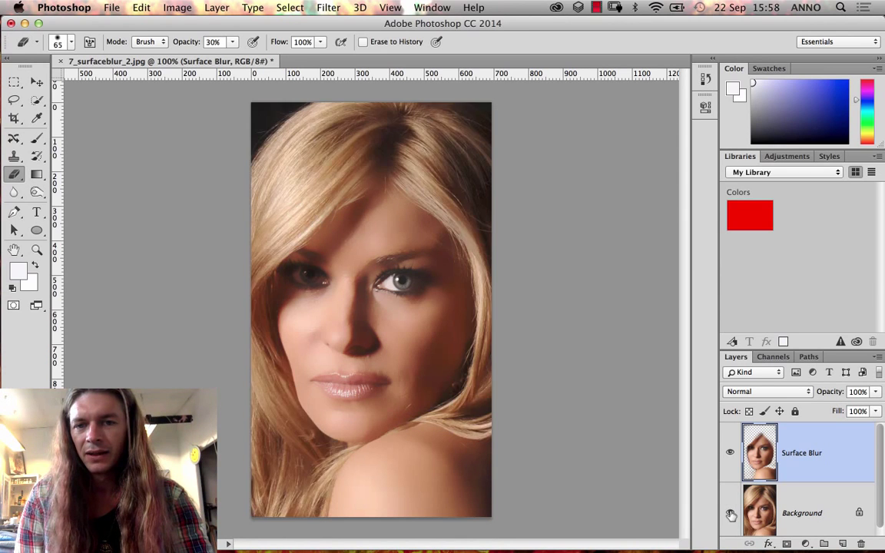
left_click(730, 514)
left_click(730, 514)
left_click(730, 514)
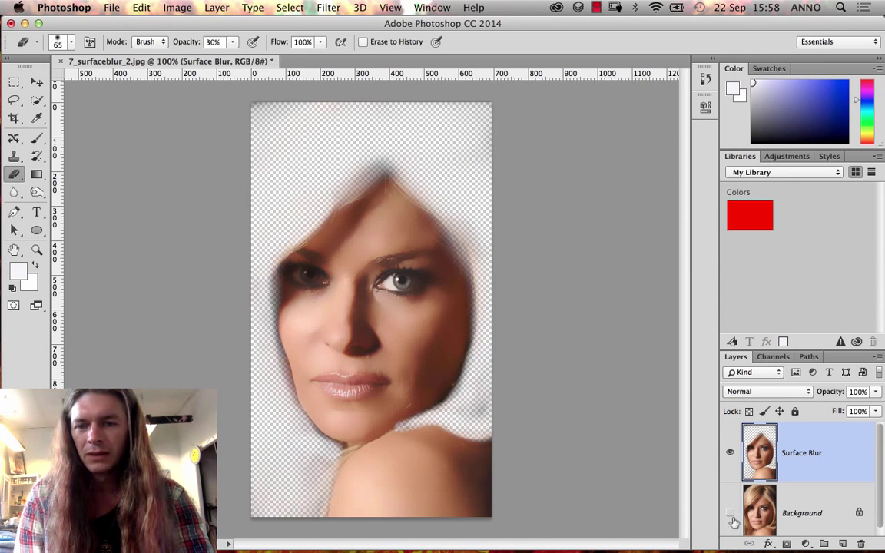
Zoom in on the right eye and toggle the blurred layer to compare skin detail
left_click(36, 250)
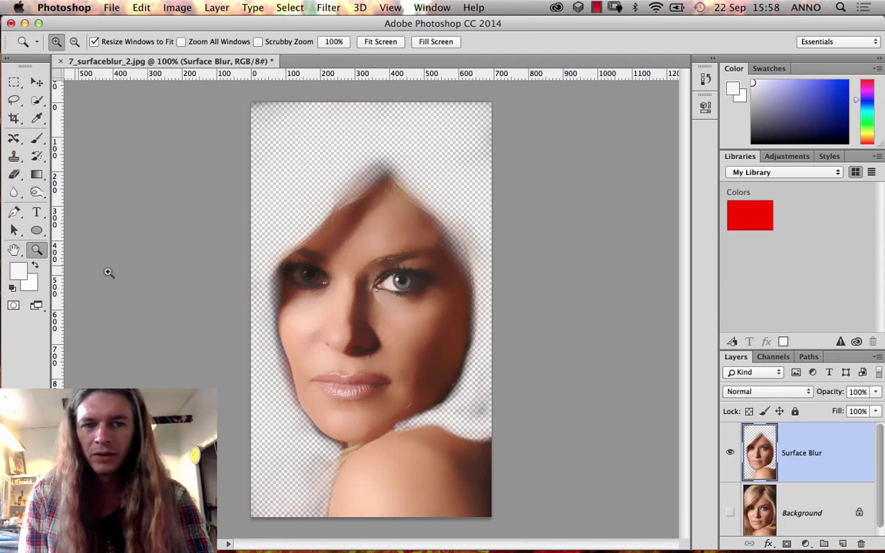
left_click_drag(285, 247, 436, 317)
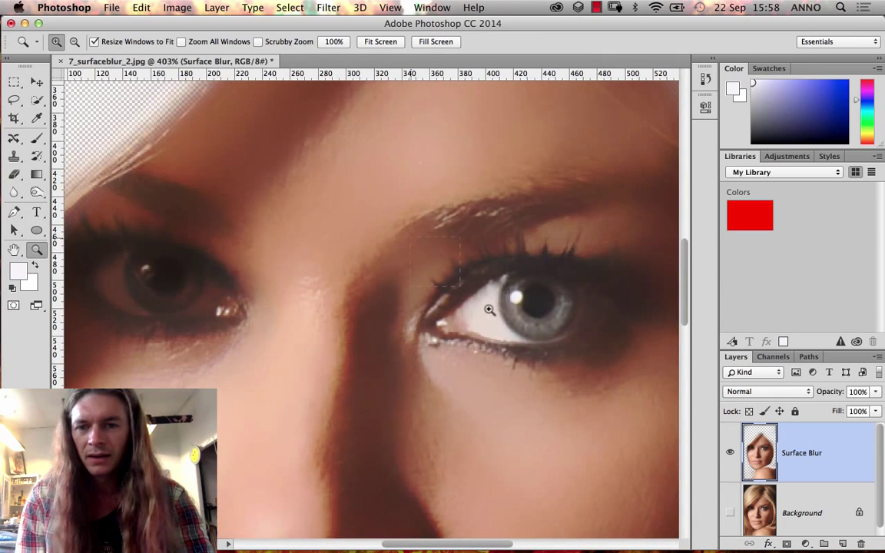
left_click_drag(489, 309, 564, 349)
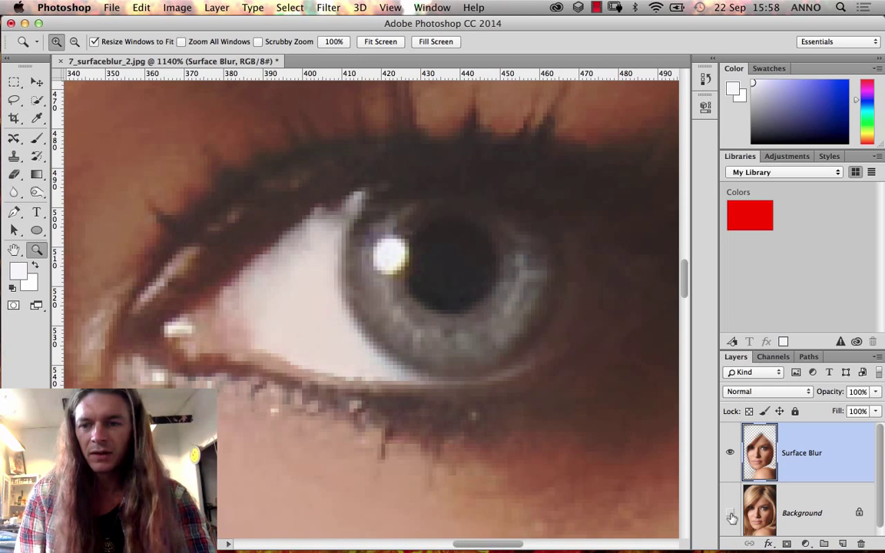
left_click(730, 454)
left_click(729, 453)
left_click(730, 454)
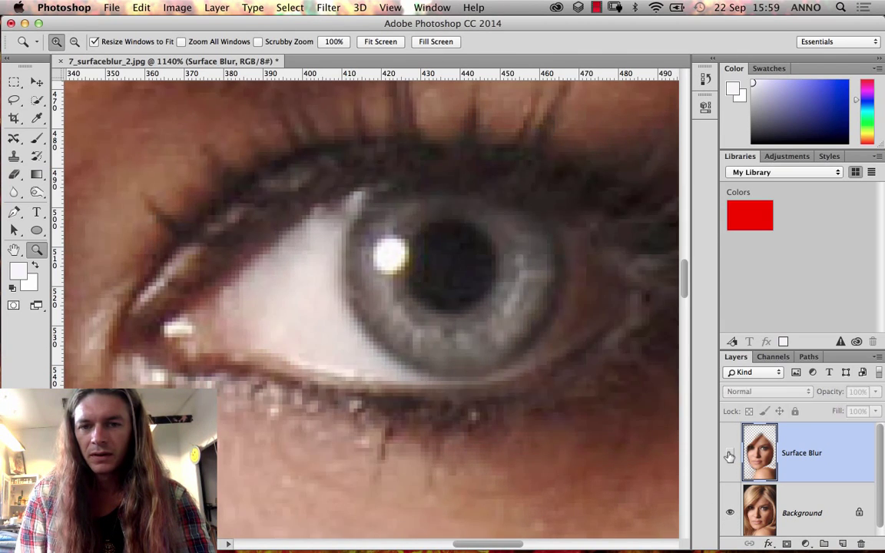
left_click(730, 454)
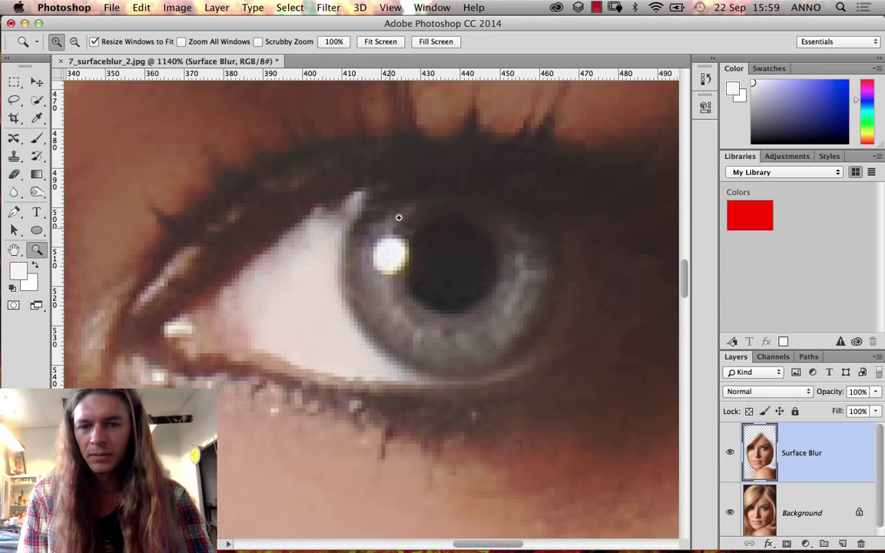
left_click(730, 454)
left_click(730, 454)
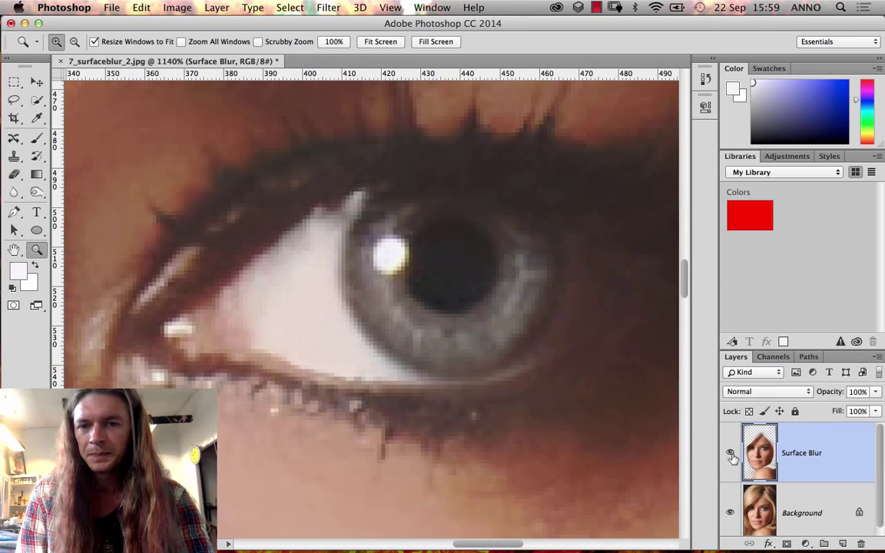
left_click(730, 454)
left_click(731, 454)
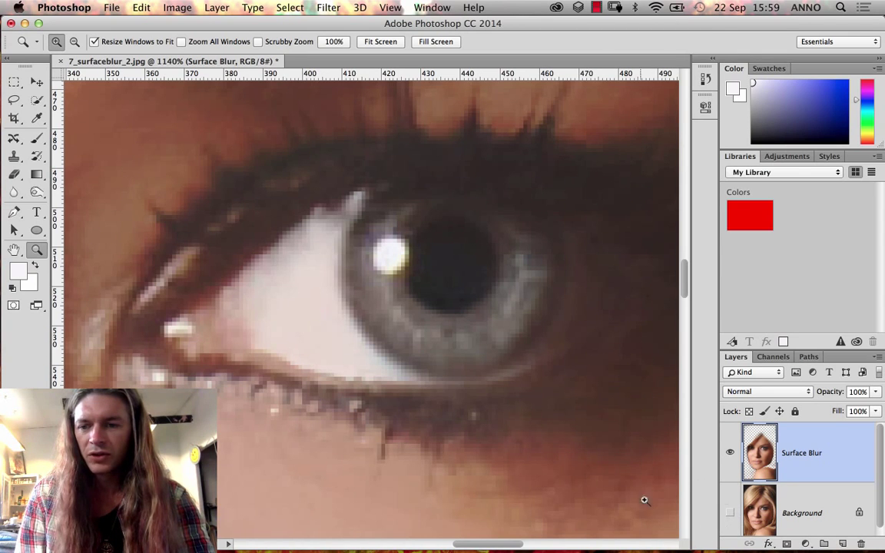
Set the Eraser to 35 px and erase the blur over the first eye, checking against the Background
left_click(14, 174)
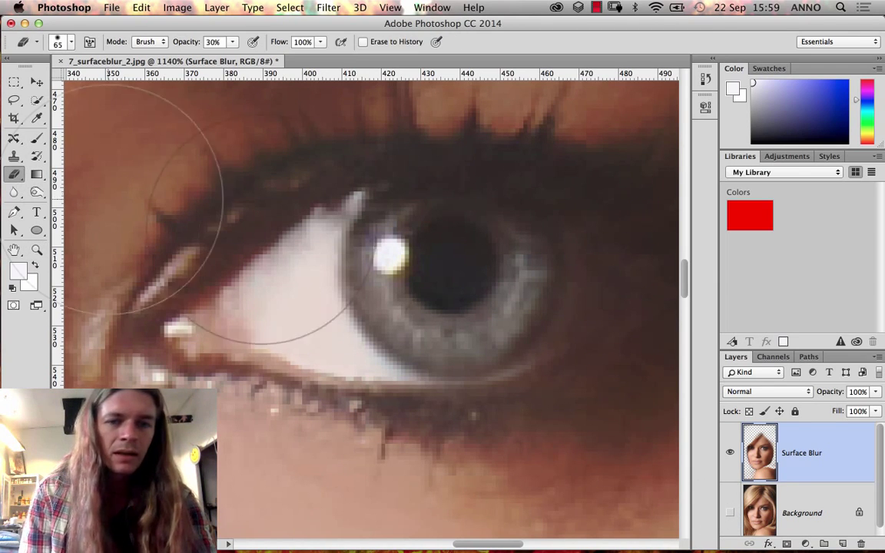
right_click(458, 281)
left_click_drag(543, 311, 538, 310)
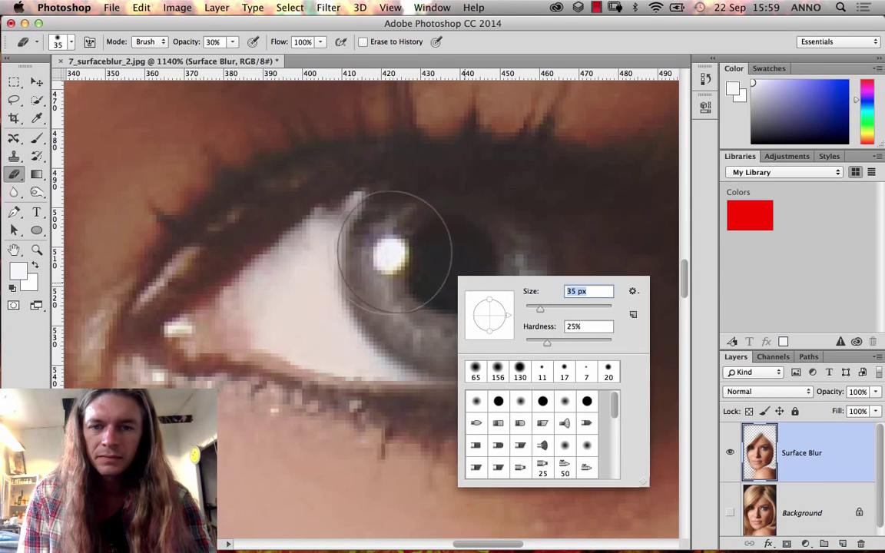
left_click(366, 276)
mouse_move(365, 276)
left_mouse_down()
mouse_move(454, 284)
mouse_move(405, 270)
mouse_move(395, 286)
mouse_move(435, 238)
mouse_move(446, 239)
mouse_move(474, 287)
mouse_move(488, 276)
mouse_move(474, 171)
left_mouse_up()
key("super+minus")
mouse_move(388, 248)
left_mouse_down()
mouse_move(404, 300)
mouse_move(388, 276)
mouse_move(426, 267)
mouse_move(460, 275)
mouse_move(460, 302)
mouse_move(447, 279)
mouse_move(427, 349)
mouse_move(478, 321)
mouse_move(418, 278)
mouse_move(398, 315)
left_mouse_up()
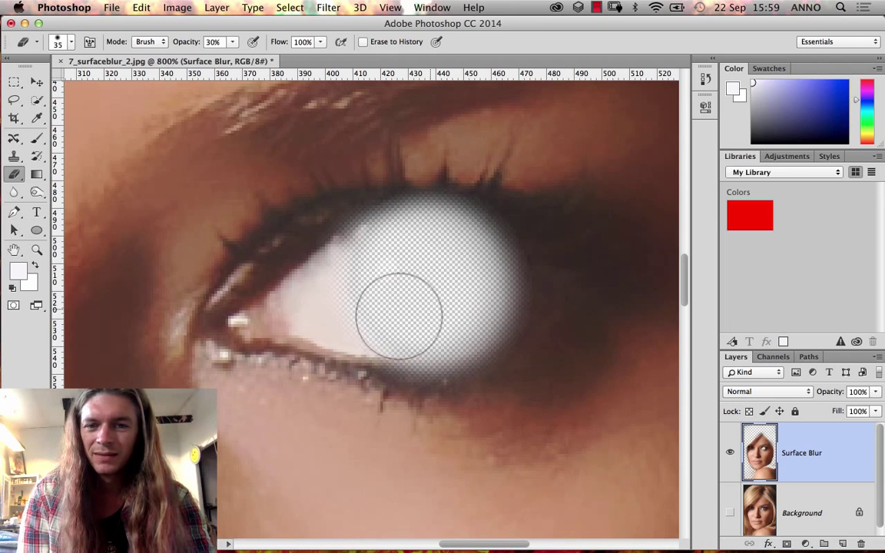
left_click(728, 513)
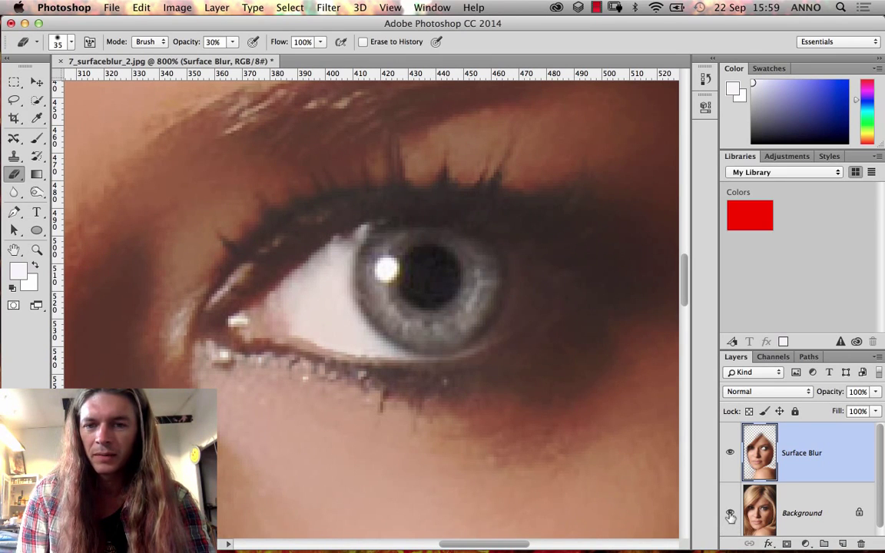
left_click(728, 512)
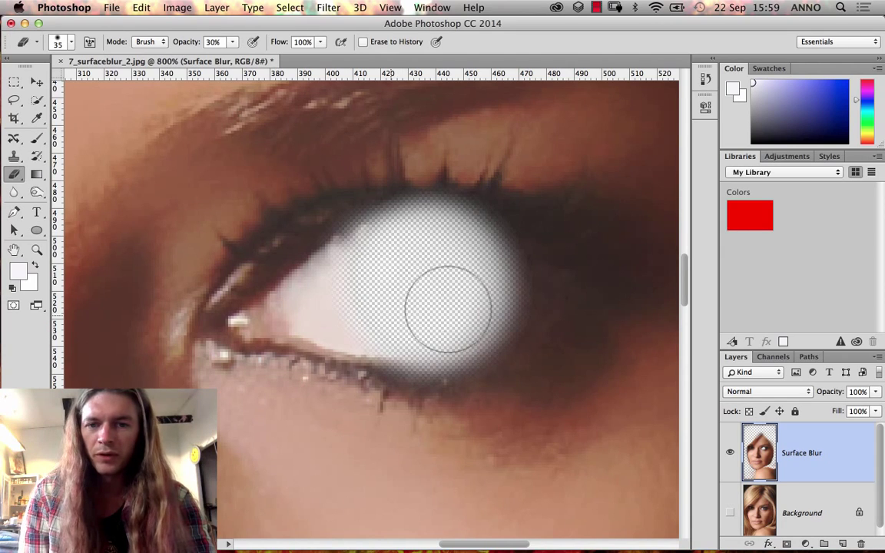
Erase the blur over the other eye's iris and inner corner
left_click_drag(184, 256, 466, 241)
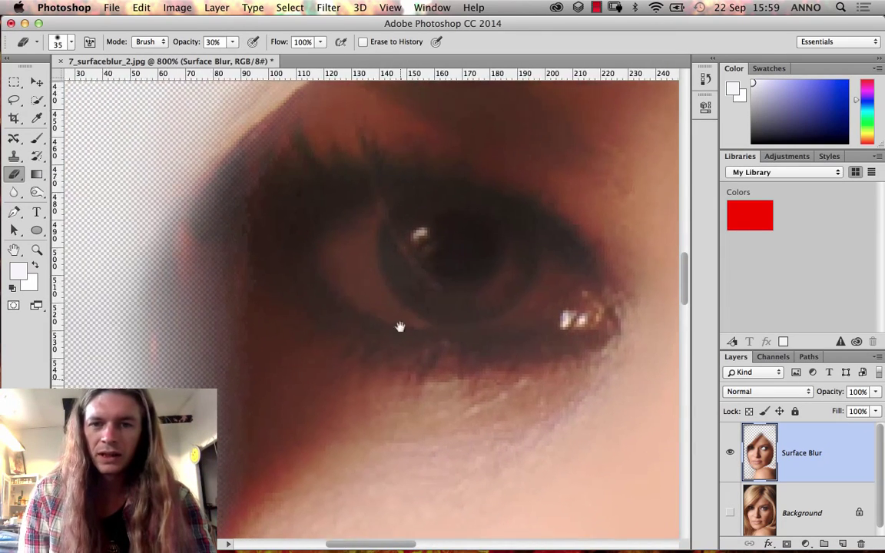
left_click_drag(399, 326, 394, 326)
mouse_move(373, 200)
left_mouse_down()
mouse_move(415, 276)
mouse_move(414, 252)
mouse_move(464, 267)
mouse_move(478, 281)
left_mouse_up()
mouse_move(579, 319)
left_mouse_down()
mouse_move(379, 294)
mouse_move(487, 311)
left_mouse_up()
mouse_move(307, 285)
left_mouse_down()
mouse_move(356, 213)
mouse_move(395, 241)
mouse_move(361, 231)
left_mouse_up()
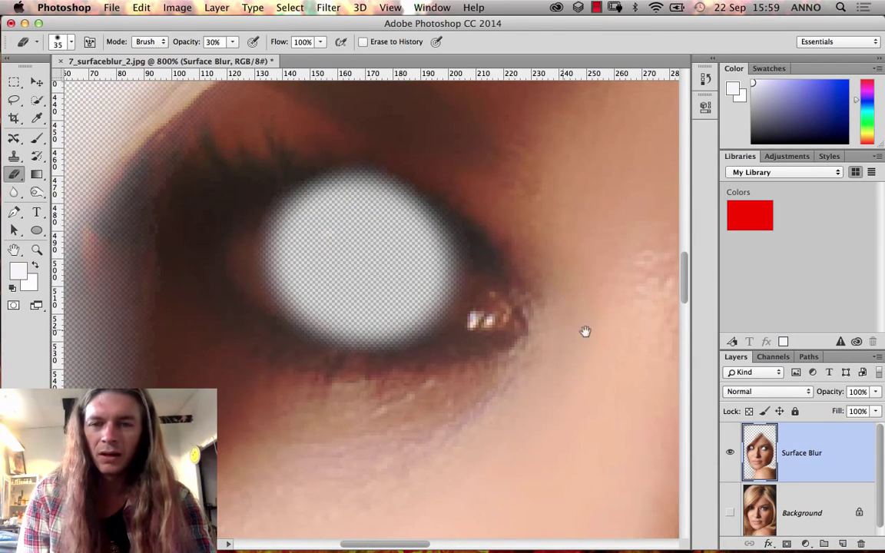
left_click_drag(585, 332, 188, 299)
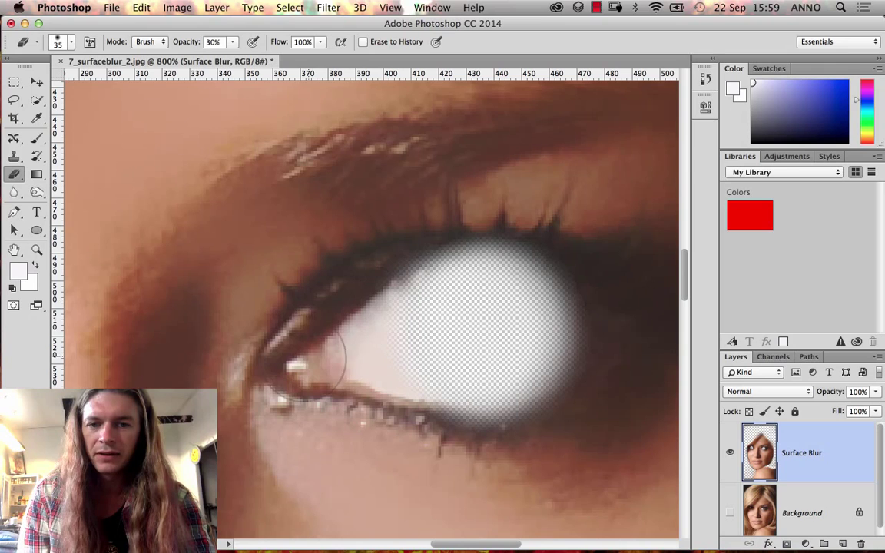
mouse_move(432, 287)
left_mouse_down()
mouse_move(444, 270)
mouse_move(549, 283)
mouse_move(346, 296)
mouse_move(352, 352)
mouse_move(381, 300)
mouse_move(246, 352)
mouse_move(404, 338)
left_mouse_up()
mouse_move(292, 291)
left_mouse_down()
mouse_move(322, 329)
mouse_move(271, 324)
mouse_move(329, 323)
mouse_move(429, 360)
mouse_move(333, 336)
mouse_move(413, 339)
mouse_move(395, 351)
mouse_move(269, 308)
mouse_move(346, 334)
mouse_move(362, 349)
mouse_move(395, 352)
mouse_move(338, 336)
mouse_move(407, 355)
mouse_move(388, 330)
mouse_move(314, 333)
mouse_move(283, 304)
mouse_move(279, 315)
mouse_move(296, 295)
mouse_move(404, 245)
mouse_move(370, 252)
mouse_move(380, 261)
mouse_move(553, 283)
mouse_move(490, 270)
mouse_move(554, 318)
mouse_move(449, 358)
mouse_move(588, 327)
mouse_move(566, 341)
mouse_move(531, 315)
mouse_move(581, 287)
mouse_move(607, 319)
mouse_move(611, 308)
mouse_move(360, 240)
left_mouse_up()
Erase the blur along that eye's upper lid and the rest of its white
mouse_move(283, 265)
left_mouse_down()
mouse_move(304, 245)
mouse_move(267, 292)
mouse_move(309, 241)
mouse_move(312, 224)
mouse_move(341, 226)
mouse_move(426, 200)
mouse_move(459, 205)
mouse_move(433, 214)
mouse_move(472, 200)
mouse_move(516, 212)
mouse_move(521, 199)
mouse_move(529, 237)
left_mouse_up()
left_click_drag(421, 280, 298, 299)
mouse_move(229, 301)
left_mouse_down()
mouse_move(222, 267)
mouse_move(201, 279)
mouse_move(233, 258)
mouse_move(325, 254)
mouse_move(446, 284)
mouse_move(452, 272)
mouse_move(469, 279)
mouse_move(451, 258)
mouse_move(329, 328)
mouse_move(280, 325)
mouse_move(301, 341)
mouse_move(283, 366)
mouse_move(326, 365)
mouse_move(351, 347)
mouse_move(341, 353)
mouse_move(262, 328)
left_mouse_up()
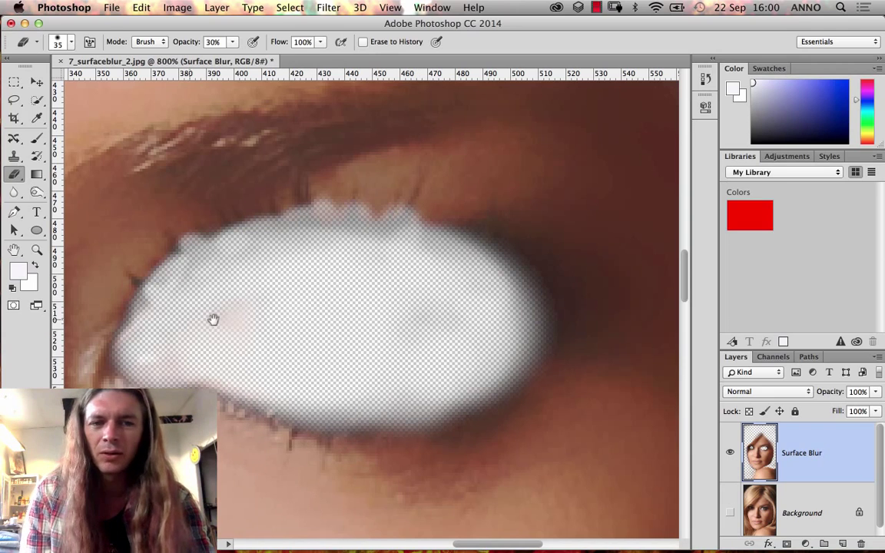
scroll(213, 319, "left", 20)
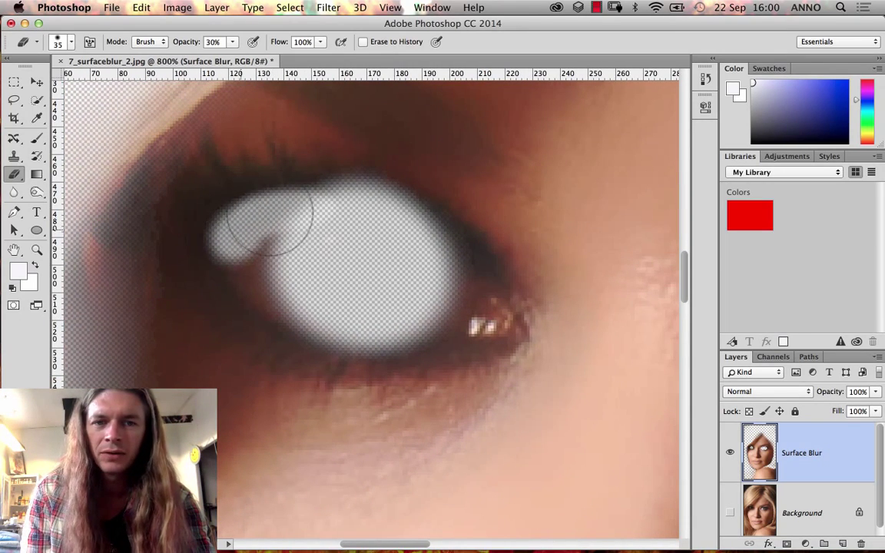
mouse_move(278, 217)
left_mouse_down()
mouse_move(225, 230)
mouse_move(250, 202)
left_mouse_up()
mouse_move(222, 165)
left_mouse_down()
mouse_move(298, 215)
mouse_move(274, 198)
mouse_move(287, 186)
mouse_move(313, 184)
mouse_move(299, 192)
mouse_move(335, 214)
mouse_move(355, 196)
mouse_move(370, 198)
mouse_move(379, 221)
mouse_move(313, 261)
mouse_move(355, 313)
mouse_move(233, 233)
mouse_move(221, 248)
mouse_move(222, 209)
mouse_move(341, 264)
mouse_move(247, 244)
mouse_move(399, 294)
mouse_move(430, 271)
mouse_move(458, 270)
mouse_move(451, 265)
mouse_move(460, 271)
mouse_move(438, 315)
mouse_move(451, 305)
mouse_move(420, 313)
mouse_move(469, 312)
mouse_move(395, 303)
mouse_move(386, 312)
mouse_move(476, 301)
mouse_move(472, 291)
mouse_move(473, 306)
mouse_move(482, 294)
mouse_move(445, 276)
mouse_move(464, 301)
mouse_move(462, 317)
mouse_move(436, 315)
mouse_move(483, 315)
mouse_move(421, 317)
mouse_move(442, 317)
mouse_move(394, 287)
mouse_move(304, 294)
mouse_move(332, 304)
mouse_move(295, 243)
mouse_move(339, 298)
mouse_move(448, 305)
mouse_move(371, 278)
mouse_move(415, 263)
mouse_move(448, 283)
mouse_move(437, 252)
mouse_move(467, 293)
mouse_move(394, 279)
mouse_move(326, 251)
mouse_move(341, 250)
mouse_move(344, 232)
mouse_move(316, 220)
mouse_move(302, 249)
mouse_move(420, 315)
mouse_move(464, 313)
mouse_move(309, 244)
mouse_move(302, 231)
mouse_move(242, 219)
mouse_move(265, 210)
mouse_move(437, 296)
mouse_move(438, 306)
mouse_move(328, 229)
mouse_move(397, 239)
mouse_move(420, 256)
mouse_move(427, 280)
left_mouse_up()
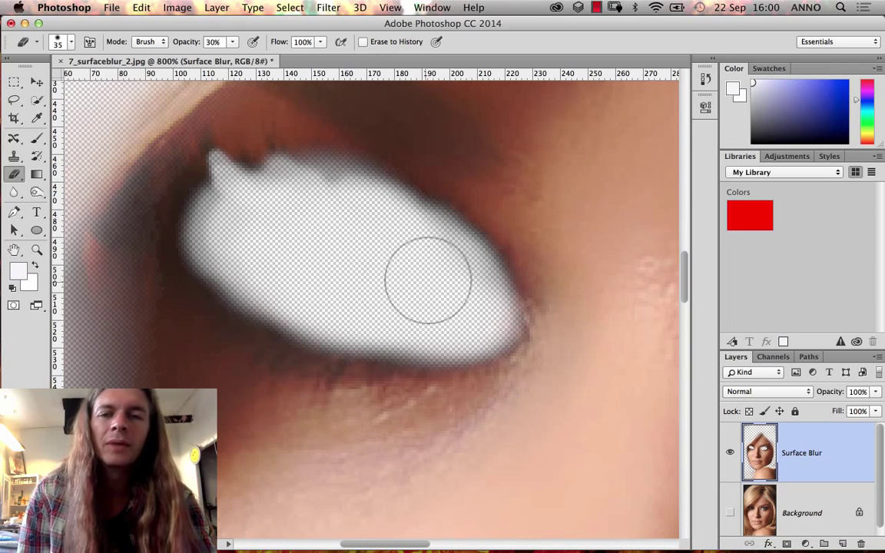
mouse_move(500, 288)
left_mouse_down()
mouse_move(355, 272)
mouse_move(589, 301)
mouse_move(282, 361)
mouse_move(525, 370)
mouse_move(395, 257)
left_mouse_up()
scroll(389, 356, "down", 5)
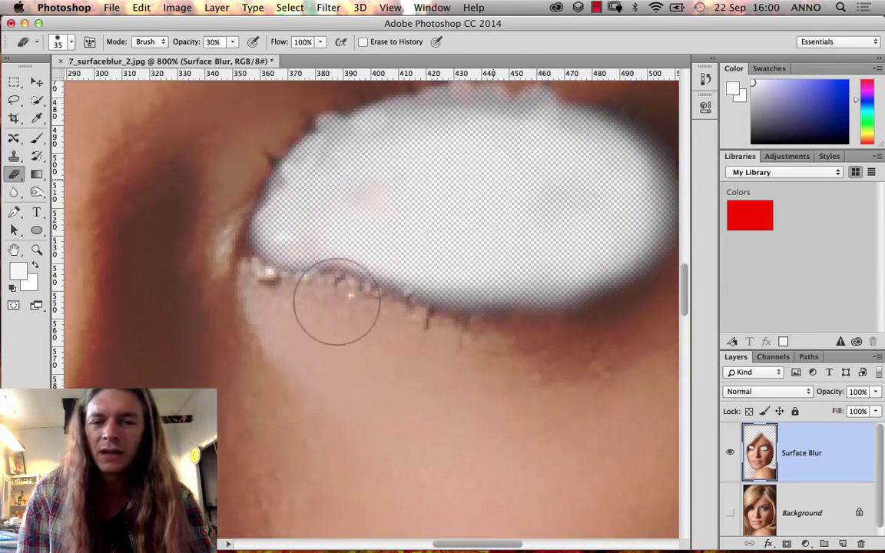
mouse_move(362, 222)
left_mouse_down()
mouse_move(488, 191)
mouse_move(357, 177)
mouse_move(411, 201)
mouse_move(388, 203)
mouse_move(516, 198)
left_mouse_up()
scroll(486, 251, "up", 10)
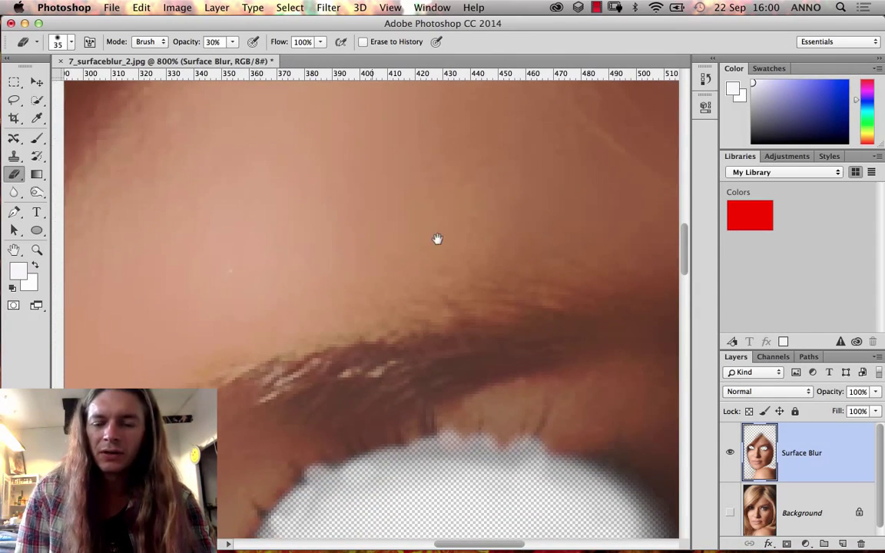
scroll(437, 244, "down", 3)
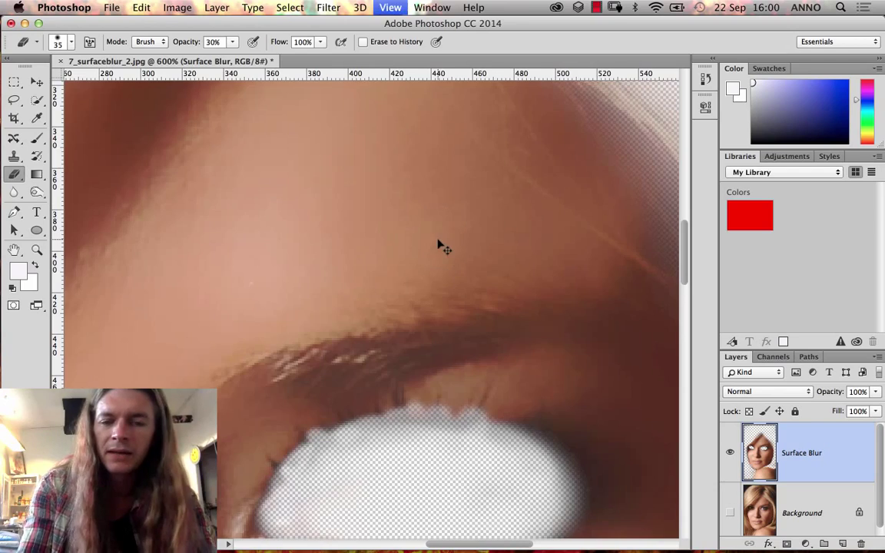
key("super+minus")
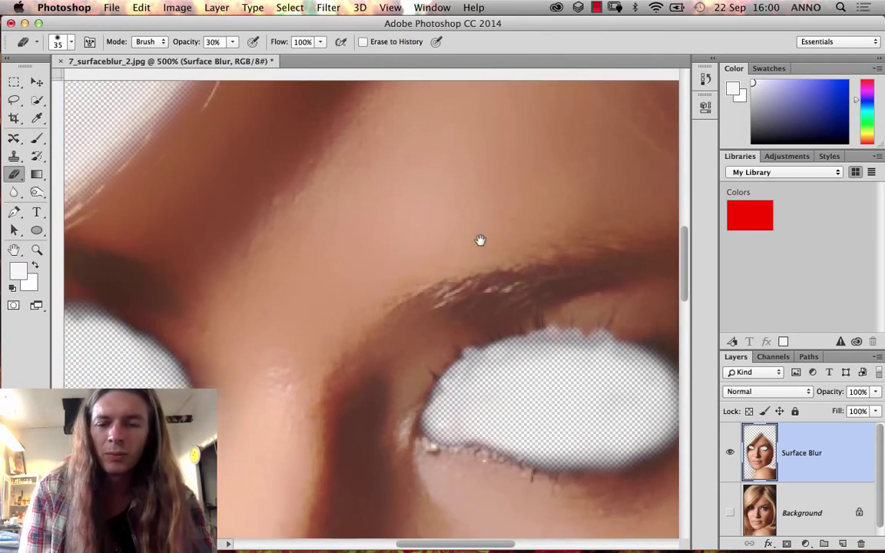
Erase the blur beside, under and over the nostrils
key("super+minus")
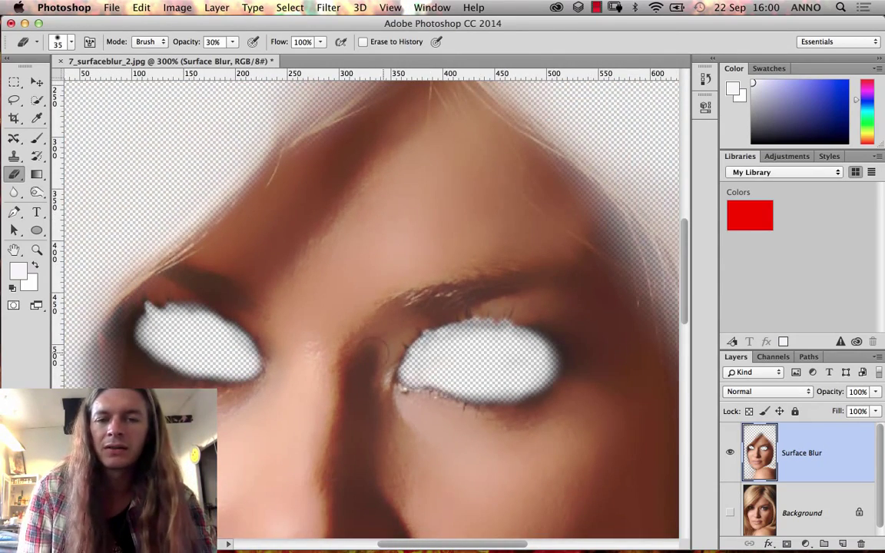
left_click_drag(400, 378, 445, 201)
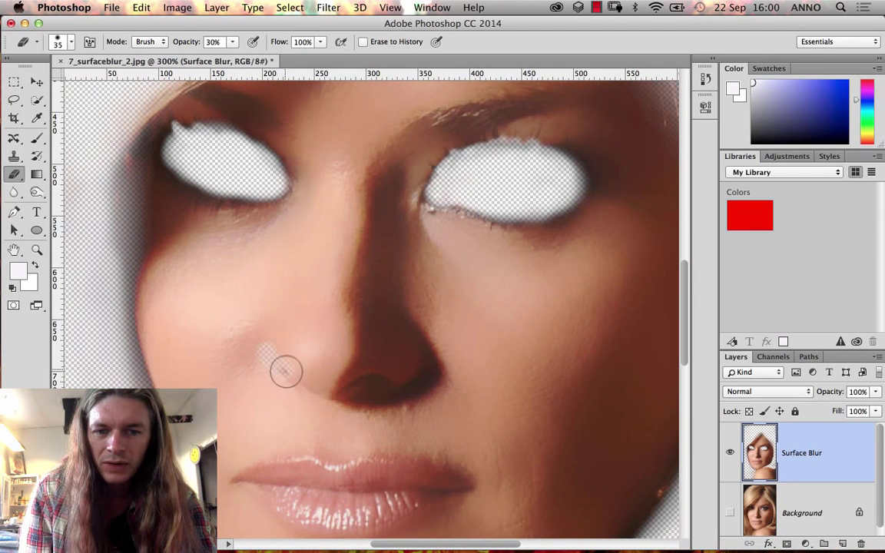
mouse_move(298, 388)
left_mouse_down()
mouse_move(337, 400)
mouse_move(378, 386)
mouse_move(413, 346)
left_mouse_up()
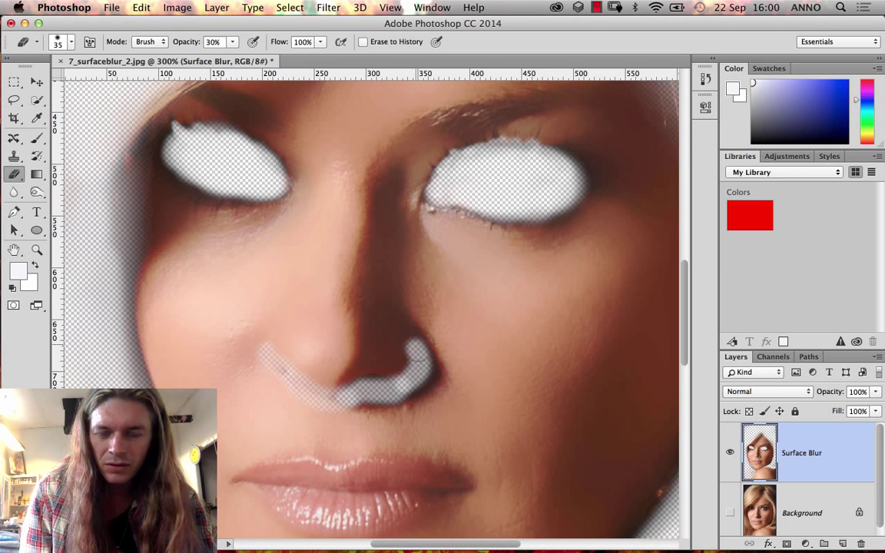
mouse_move(265, 352)
left_mouse_down()
mouse_move(270, 335)
mouse_move(272, 352)
mouse_move(304, 383)
mouse_move(352, 387)
mouse_move(396, 361)
left_mouse_up()
mouse_move(268, 352)
left_mouse_down()
mouse_move(328, 389)
mouse_move(366, 386)
mouse_move(355, 390)
mouse_move(396, 388)
mouse_move(419, 361)
left_mouse_up()
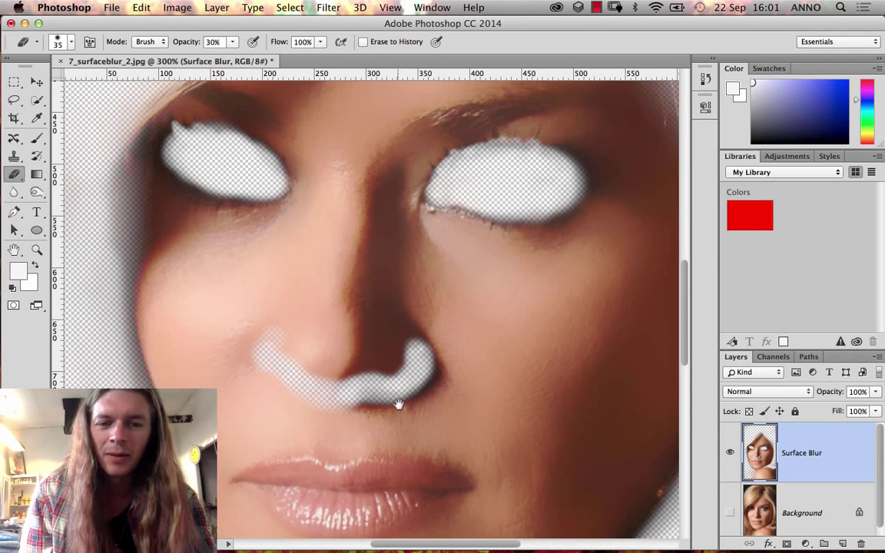
Erase the blur along the lower lip, including its left side
left_click_drag(398, 405, 377, 316)
mouse_move(280, 400)
left_mouse_down()
mouse_move(326, 405)
mouse_move(327, 414)
mouse_move(308, 408)
mouse_move(411, 411)
mouse_move(360, 404)
left_mouse_up()
mouse_move(254, 397)
left_mouse_down()
mouse_move(281, 417)
mouse_move(301, 410)
mouse_move(339, 427)
mouse_move(290, 429)
mouse_move(326, 435)
mouse_move(320, 430)
mouse_move(361, 421)
mouse_move(299, 384)
mouse_move(413, 400)
mouse_move(234, 390)
mouse_move(289, 381)
mouse_move(302, 386)
mouse_move(267, 387)
mouse_move(296, 381)
mouse_move(323, 396)
mouse_move(247, 371)
left_mouse_up()
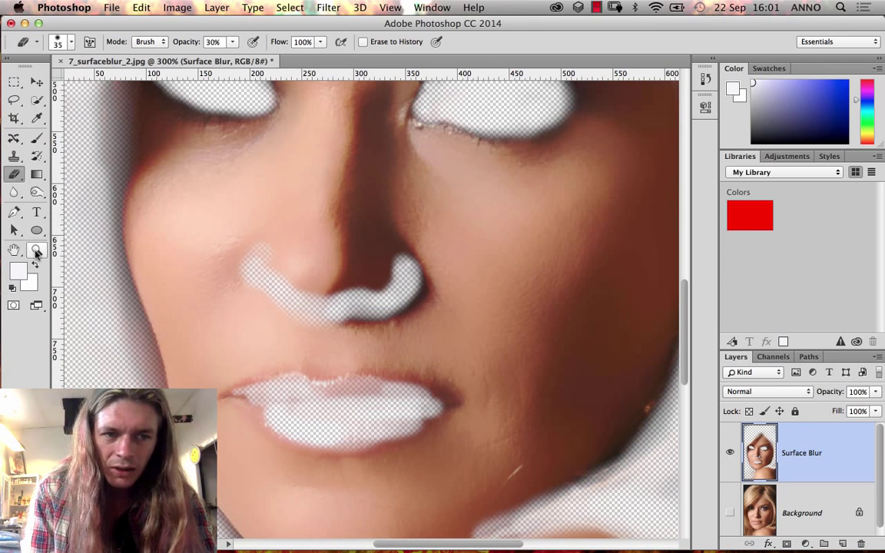
Erase the blur along the upper lip edge, undoing a stray erase above it
left_click(36, 249)
left_click_drag(334, 346, 470, 413)
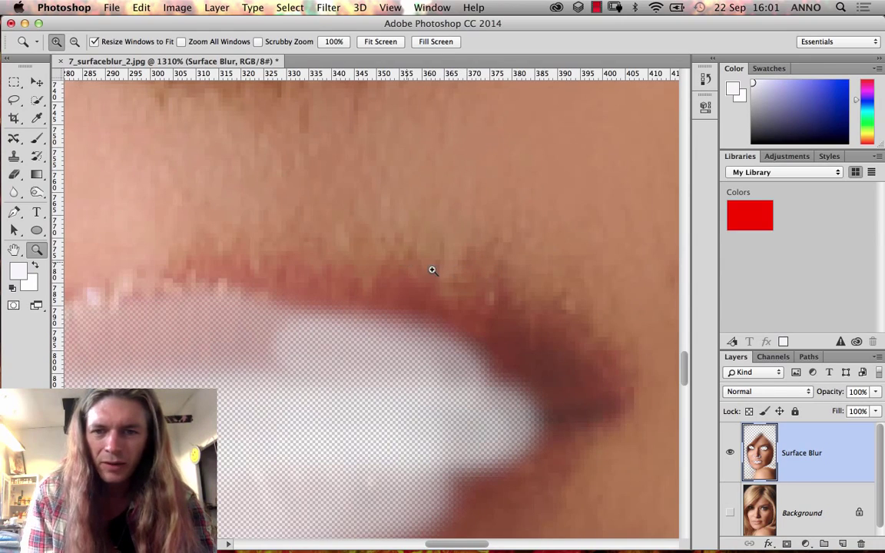
key("super+minus")
key("super+minus")
key("super+minus")
key("super+minus")
key("super+minus")
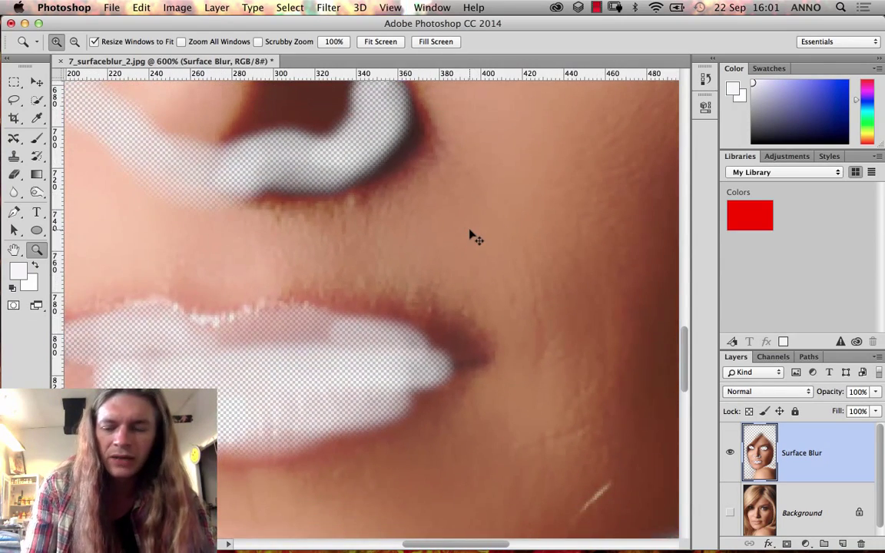
key("super+minus")
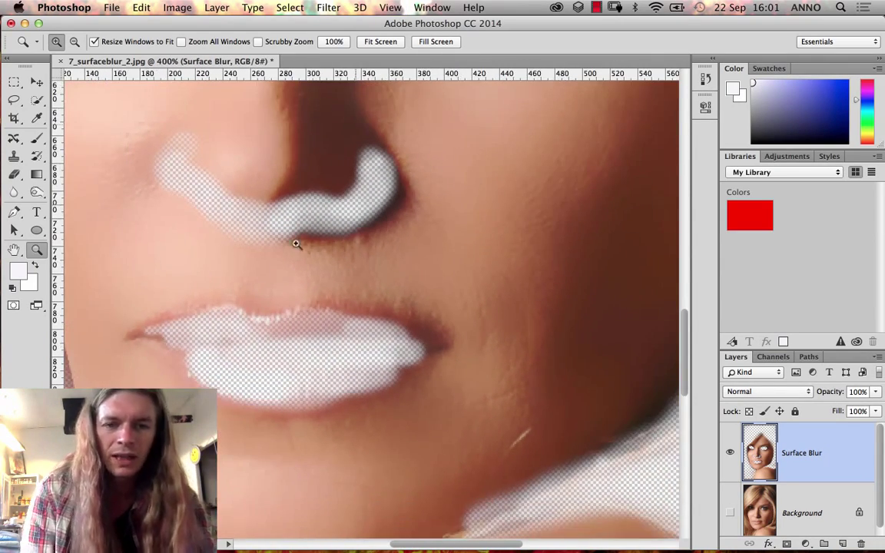
left_click(14, 173)
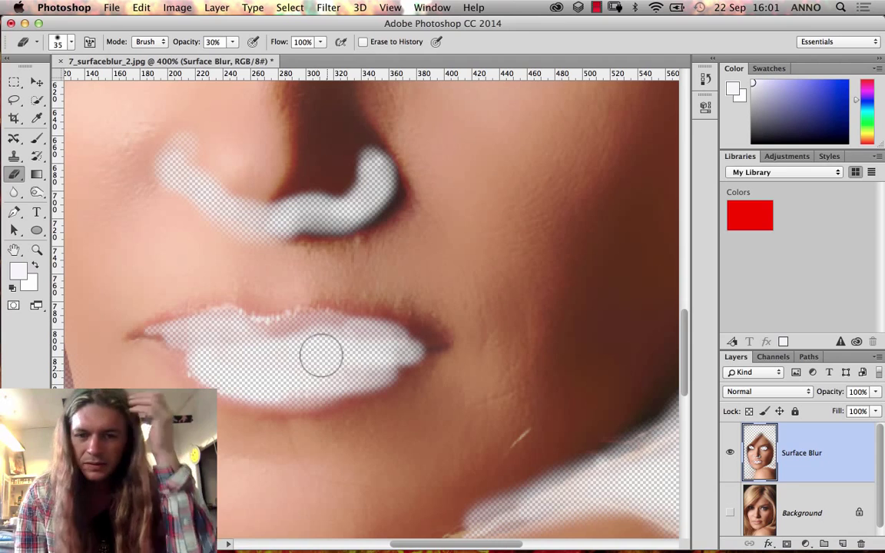
mouse_move(284, 354)
left_mouse_down()
mouse_move(265, 337)
mouse_move(353, 335)
mouse_move(182, 343)
mouse_move(198, 360)
mouse_move(411, 338)
mouse_move(375, 367)
mouse_move(417, 347)
left_mouse_up()
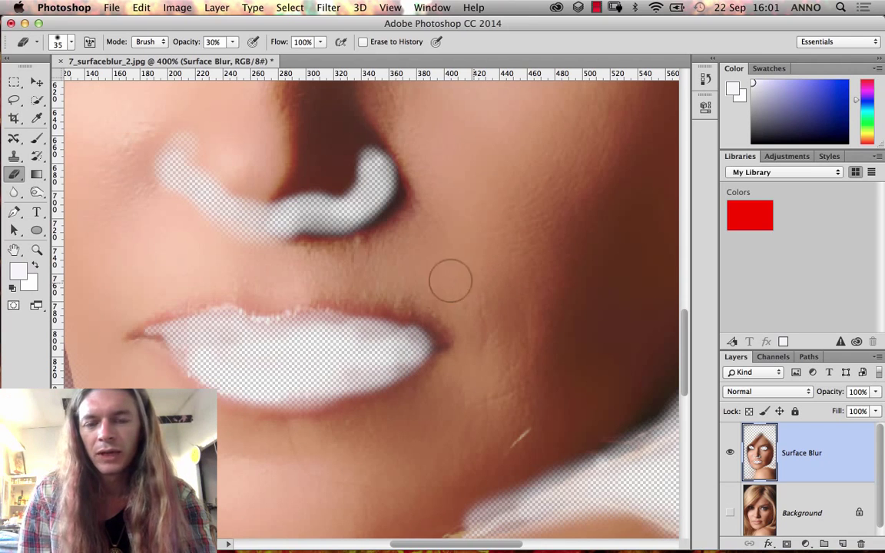
left_click_drag(459, 320, 292, 263)
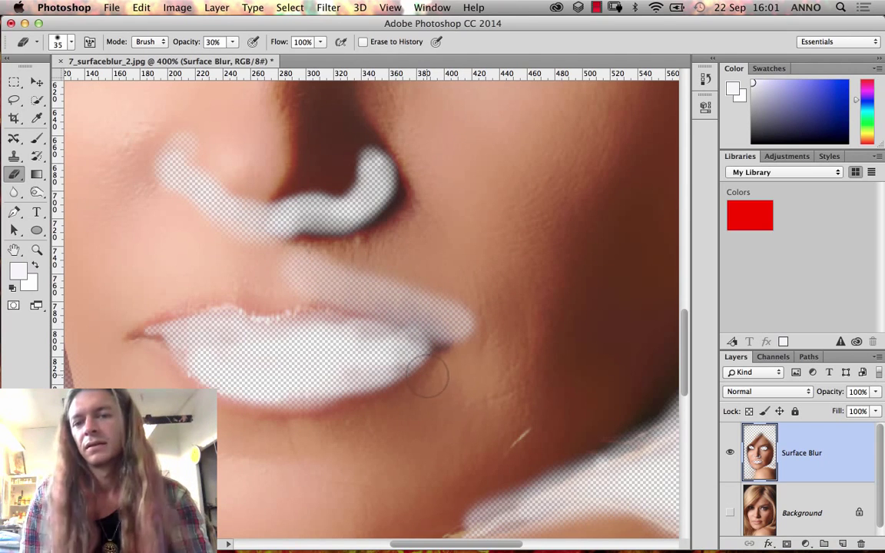
key("ctrl+z")
Erase a band across the chin and under the lower lip at 200% zoom
scroll(495, 336, "down", 4)
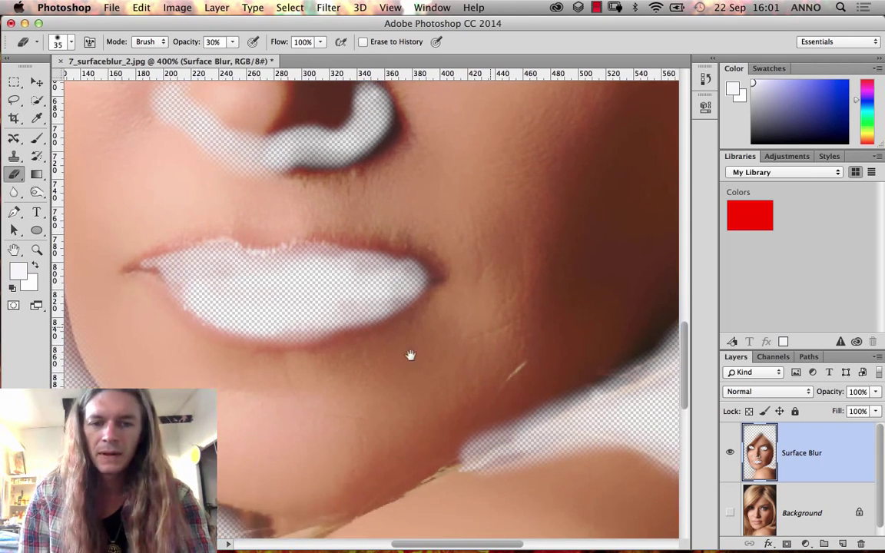
left_click_drag(219, 400, 354, 401)
key("super+minus")
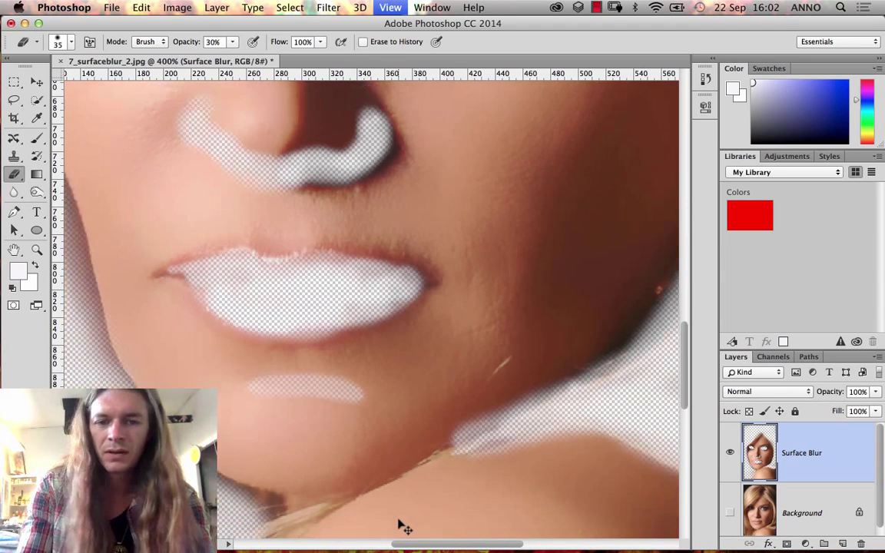
key("super+minus")
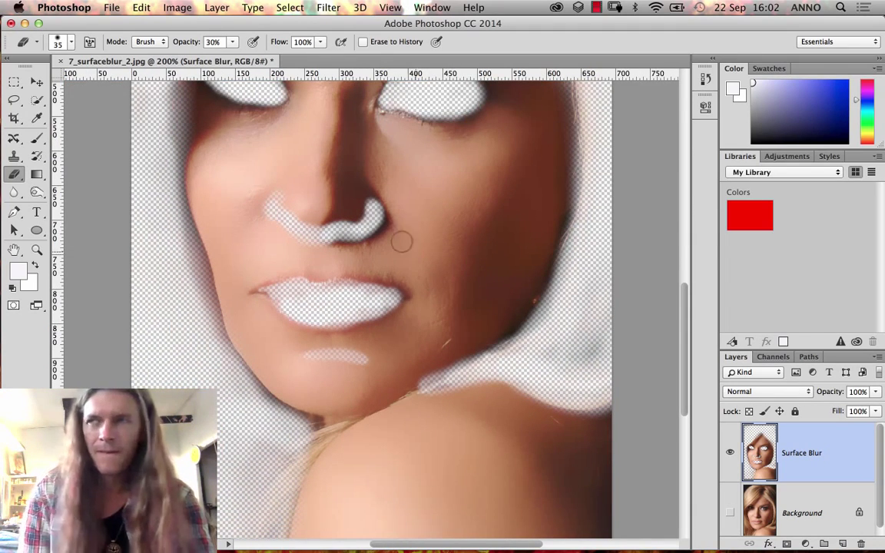
left_click(305, 360)
Erase the blur along the right and left eyebrows
left_click_drag(455, 236, 387, 256)
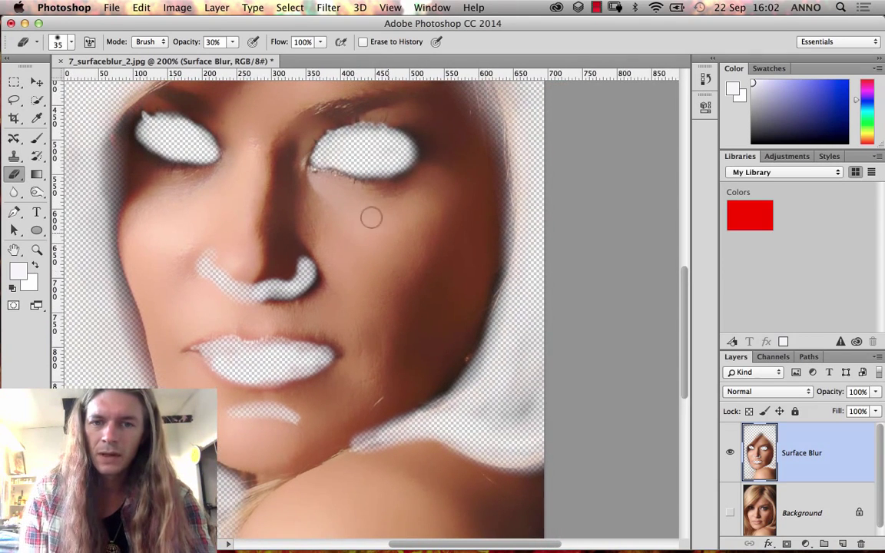
left_click_drag(350, 130, 330, 206)
mouse_move(295, 178)
left_mouse_down()
mouse_move(345, 157)
mouse_move(392, 163)
mouse_move(315, 158)
mouse_move(294, 167)
left_mouse_up()
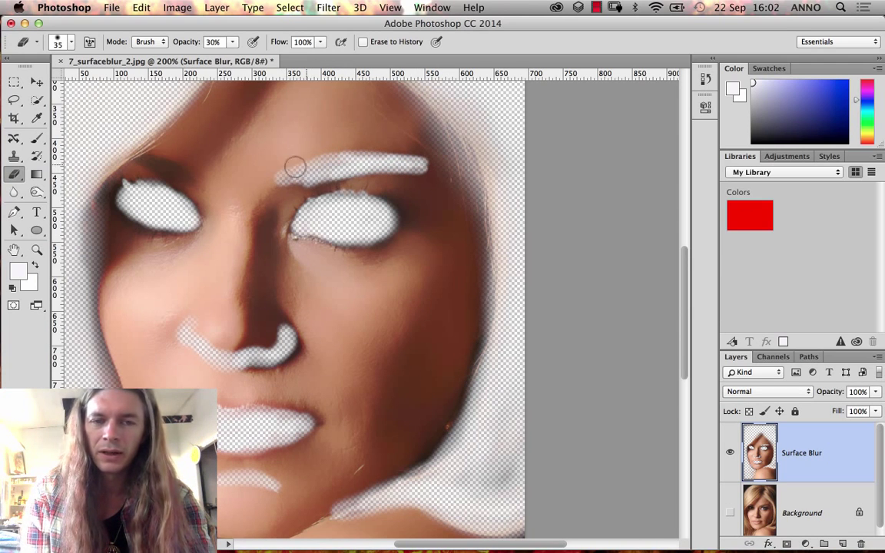
left_click_drag(172, 168, 122, 154)
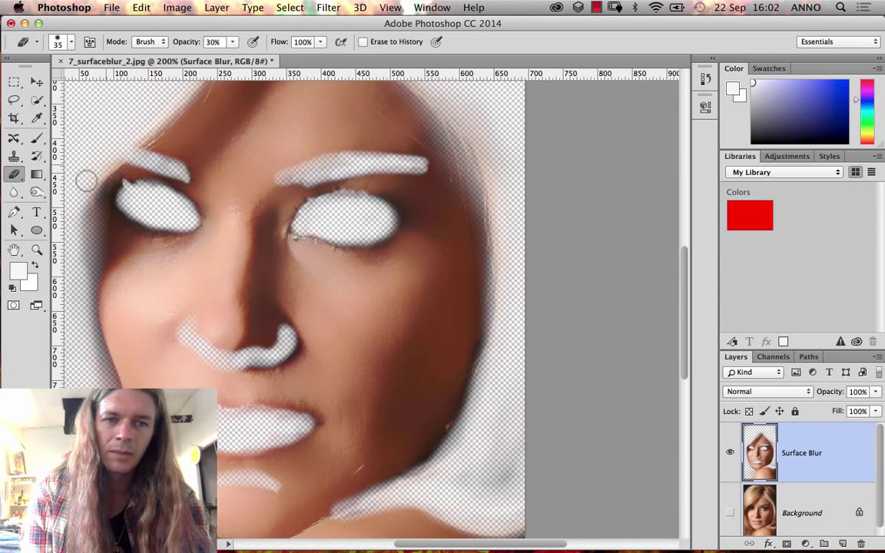
Touch up the right eyebrow's inner end, then show the Background layer at 100%
mouse_move(309, 179)
left_mouse_down()
mouse_move(338, 159)
mouse_move(269, 197)
mouse_move(328, 156)
mouse_move(274, 184)
left_mouse_up()
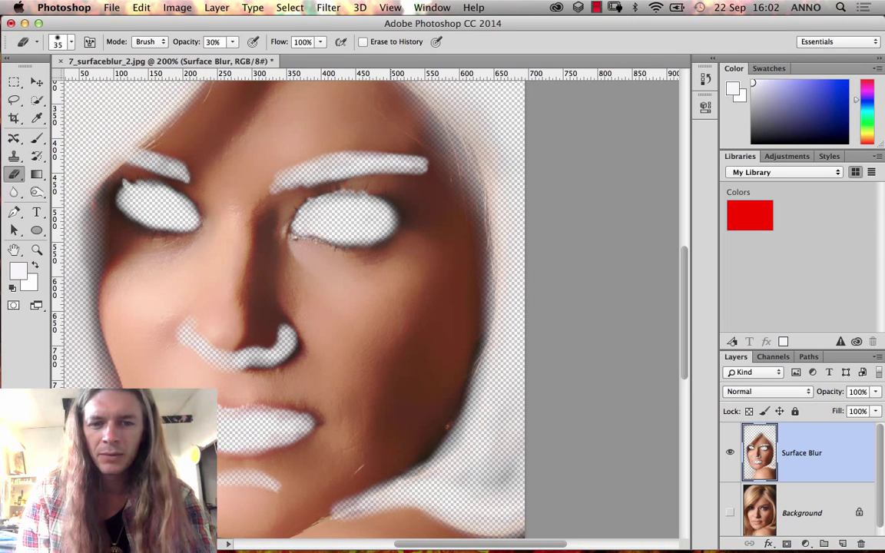
left_click(729, 512)
key("super+1")
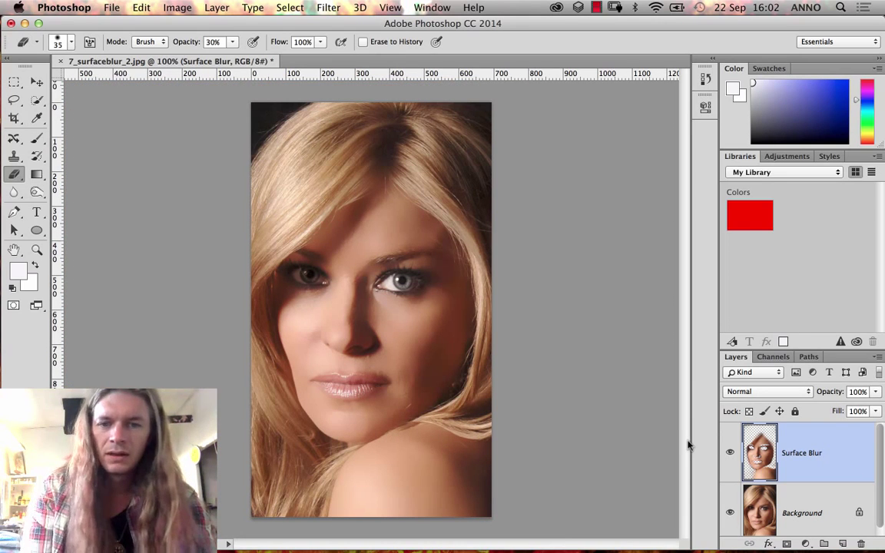
Compare the original photo with the retouched version using the History panel's top snapshot
left_click(704, 80)
left_click_drag(683, 310, 663, 104)
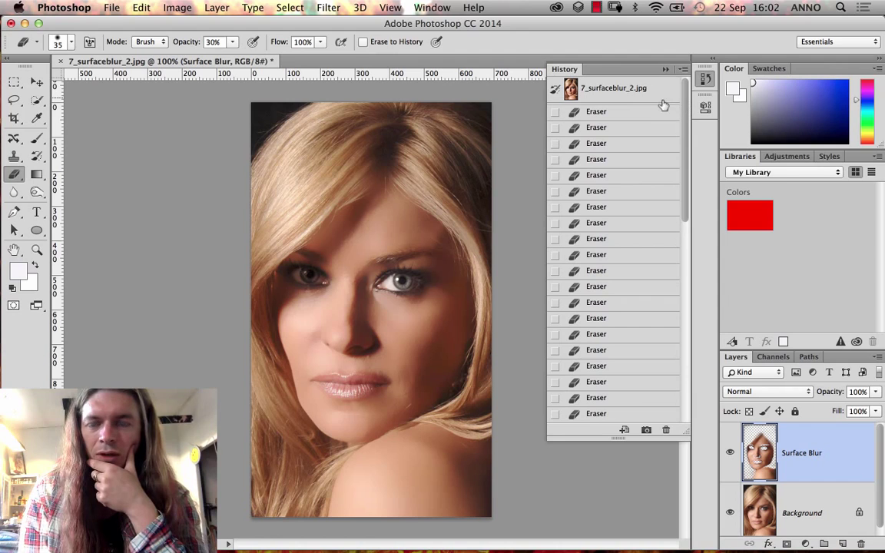
left_click(608, 89)
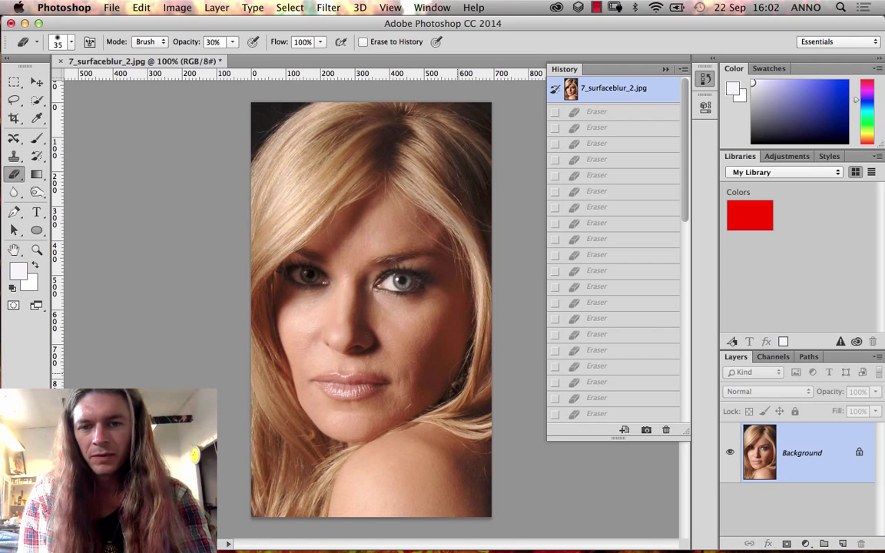
key("super+z")
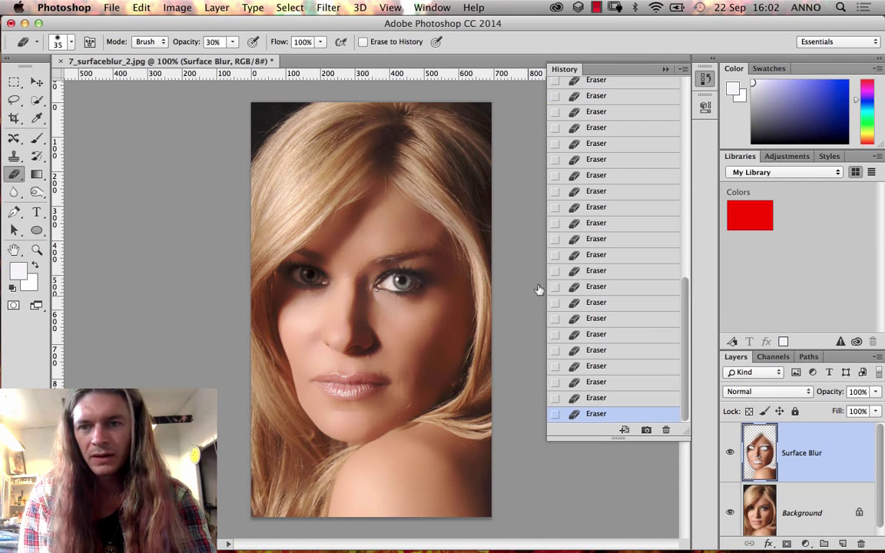
left_click_drag(686, 256, 673, 69)
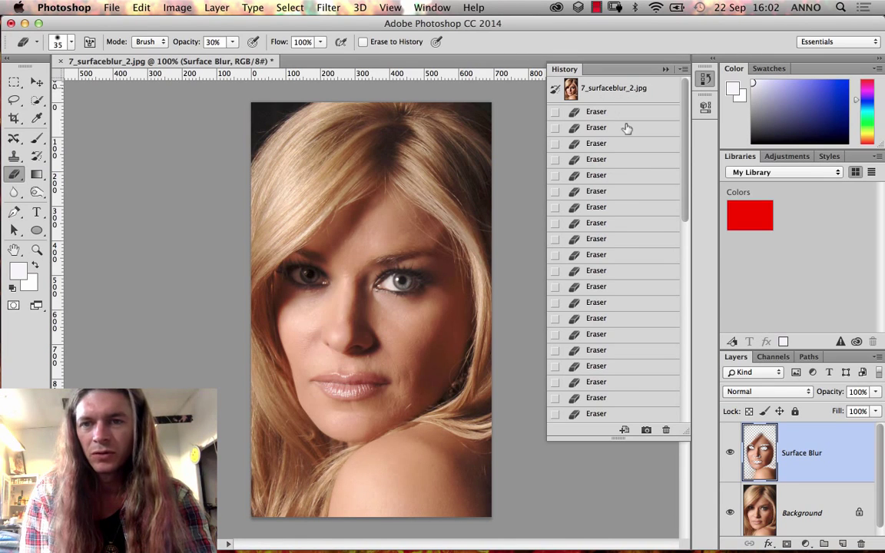
left_click(612, 88)
left_click_drag(687, 123, 679, 328)
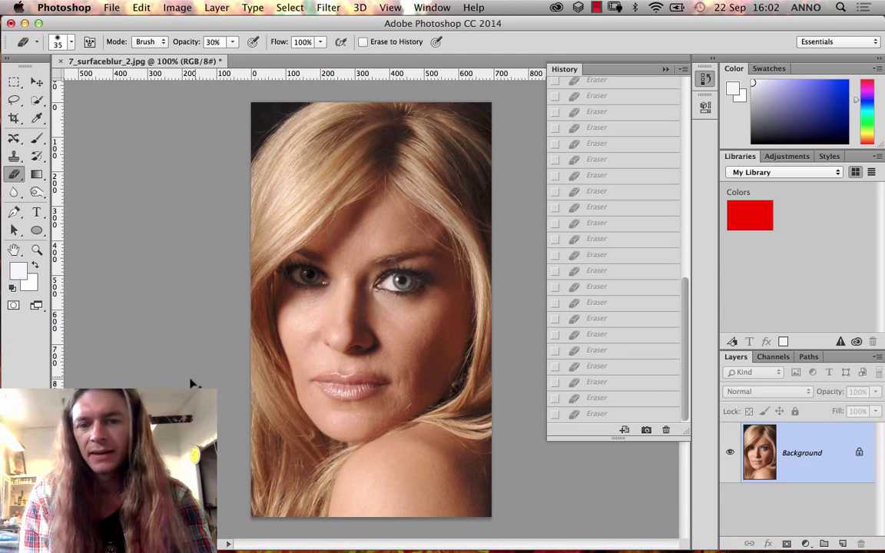
key("super+z")
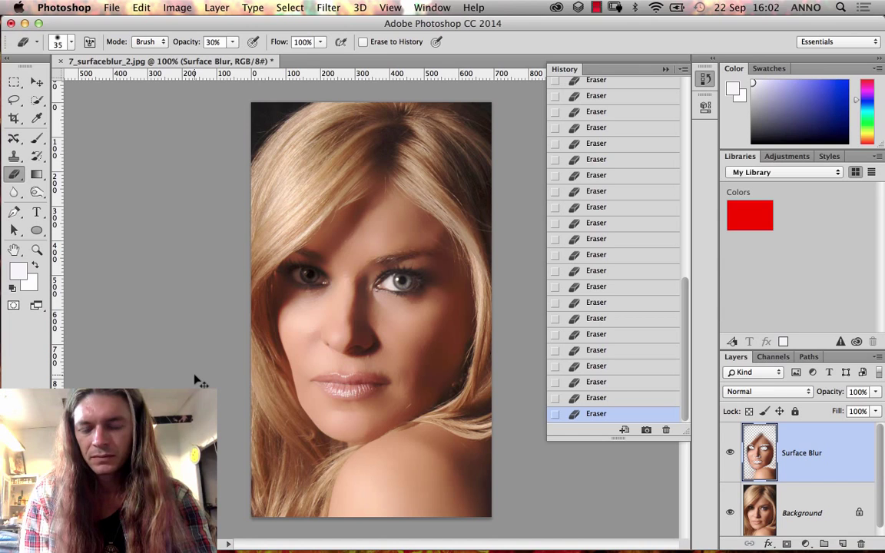
key("super+z")
key("super+z")
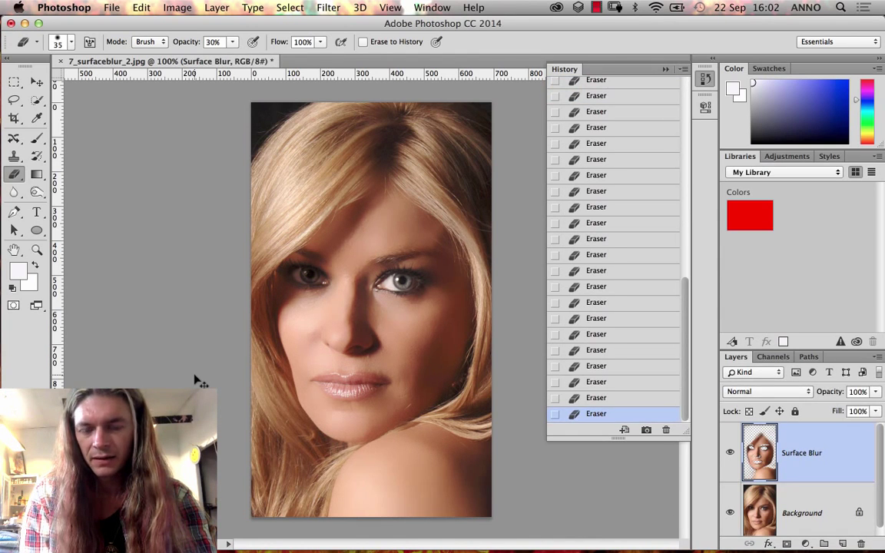
key("super+z")
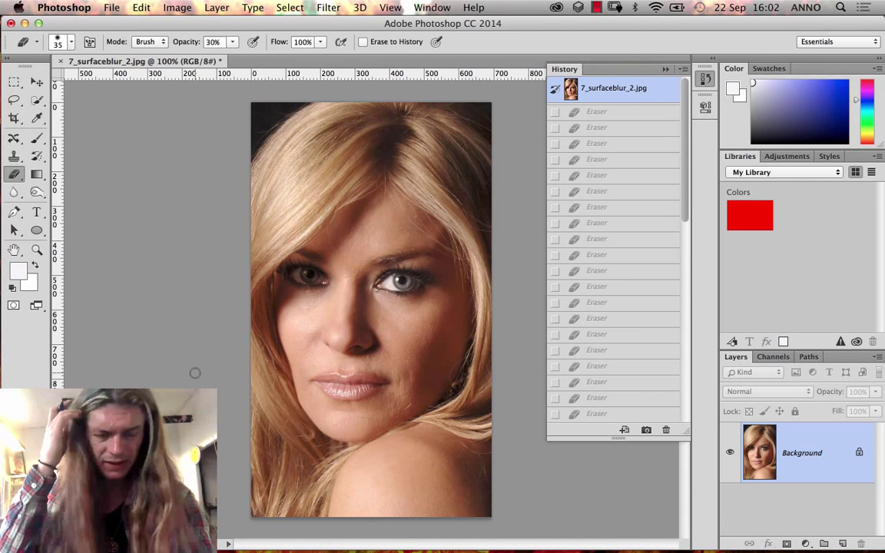
key("super+z")
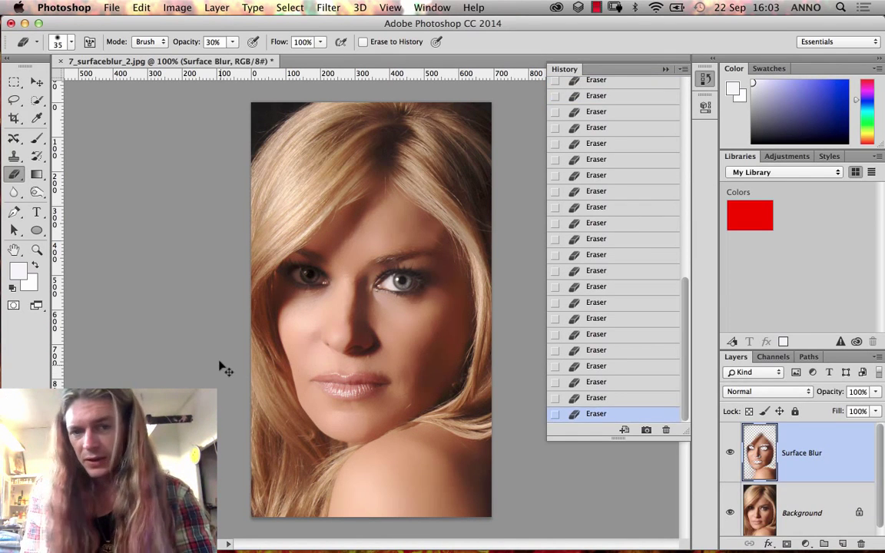
key("super+z")
key("super+z")
key("super+z")
key("super+z")
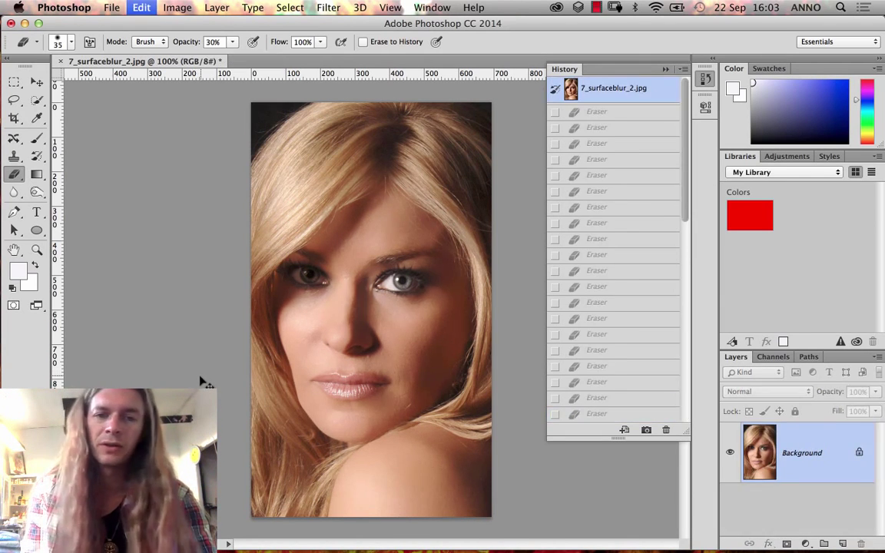
key("super+z")
key("super+z")
key("super+z")
key("super+z")
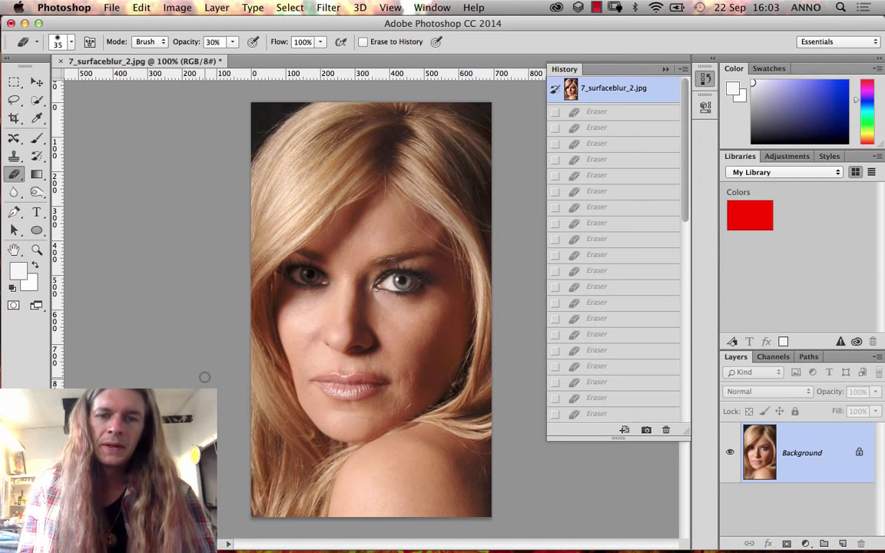
key("super+z")
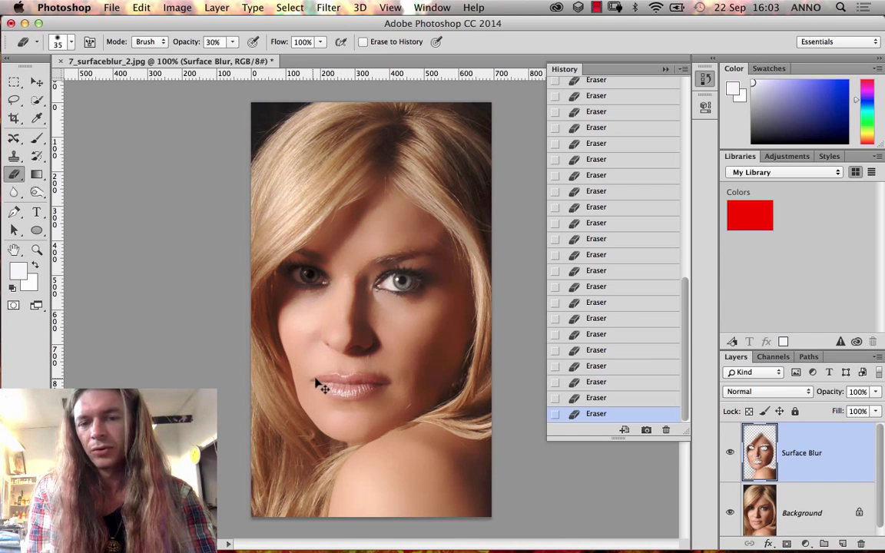
key("super+z")
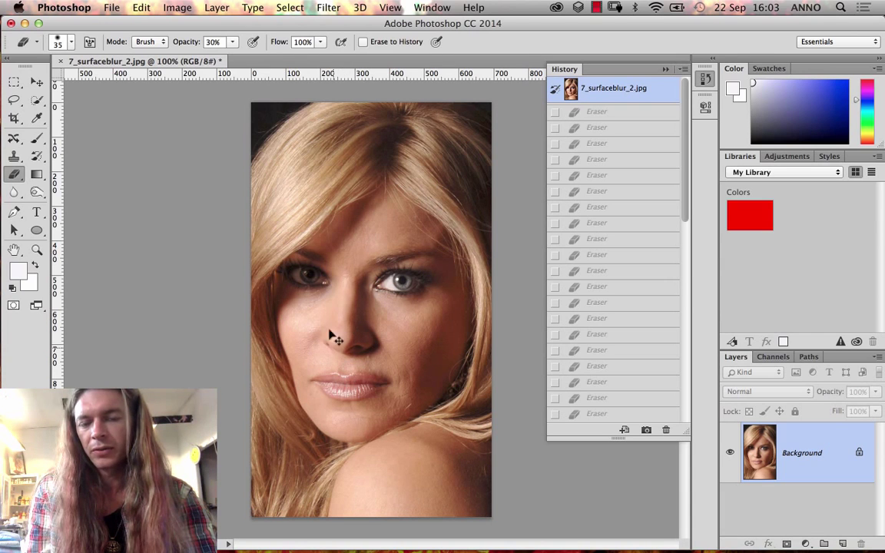
key("super+alt+z")
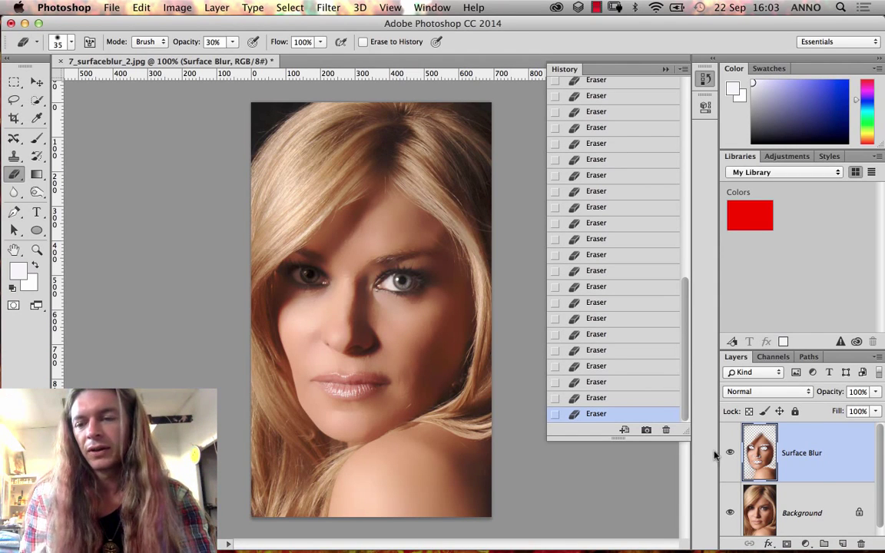
Zoom in close on the lighter eye and bring up the Dodge/Burn tools
left_click(36, 249)
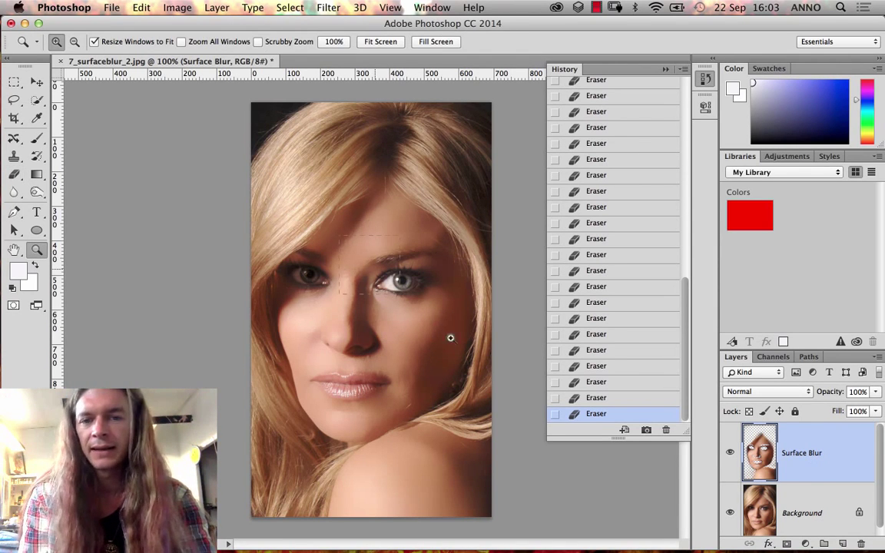
left_click_drag(450, 338, 450, 338)
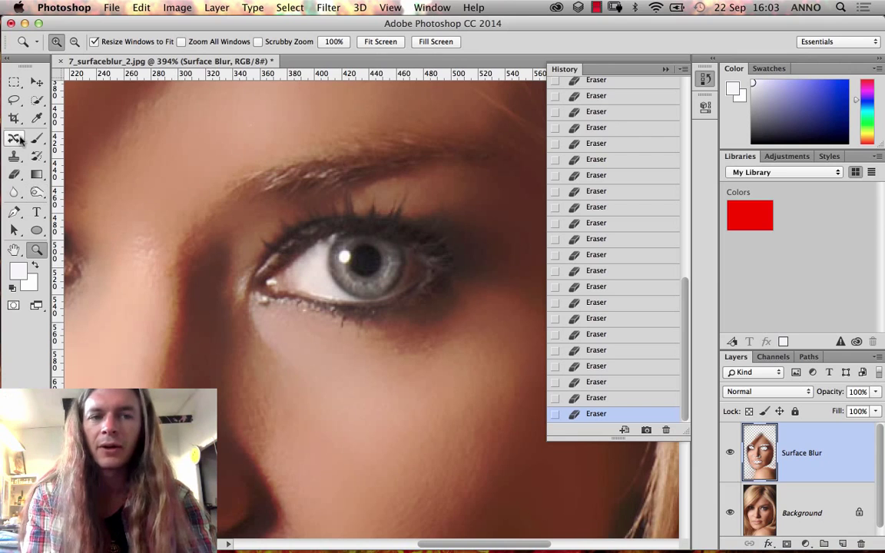
left_click_drag(36, 192, 89, 192)
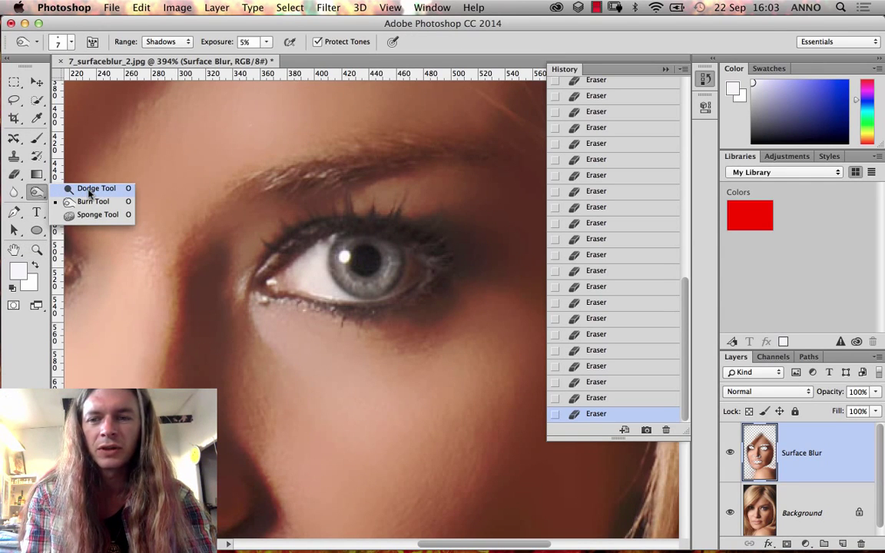
Set the dodge brush to 36 px and lighten the iris with several strokes
right_click(477, 276)
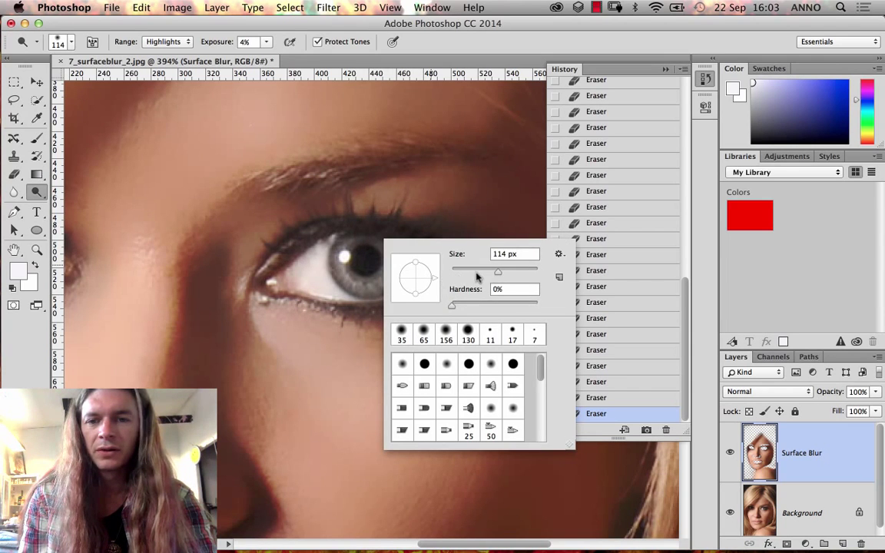
left_click_drag(476, 273, 466, 271)
key("Return")
left_click_drag(308, 230, 376, 257)
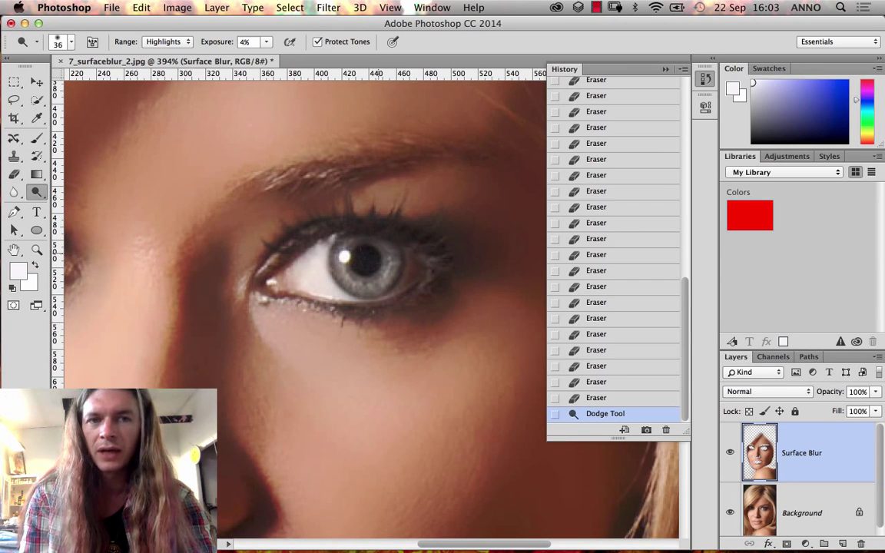
left_click(314, 264)
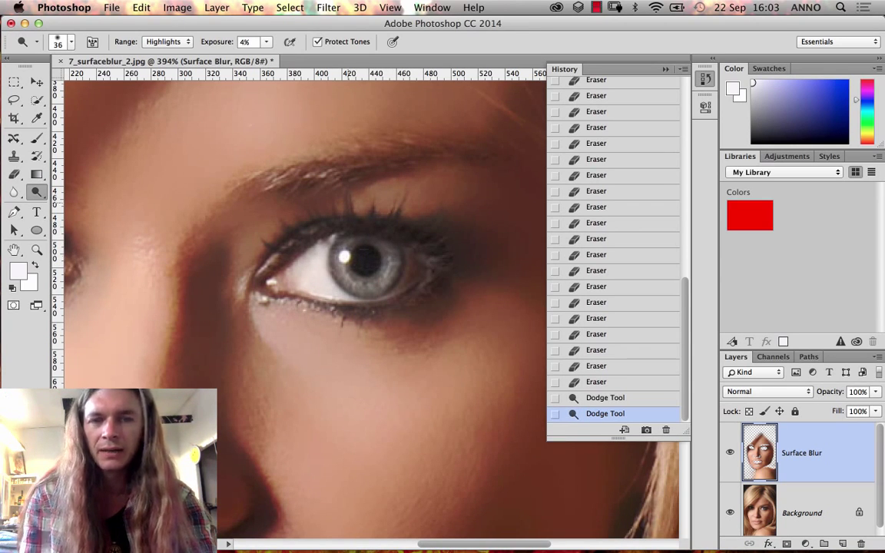
left_click(303, 253)
left_click(307, 234)
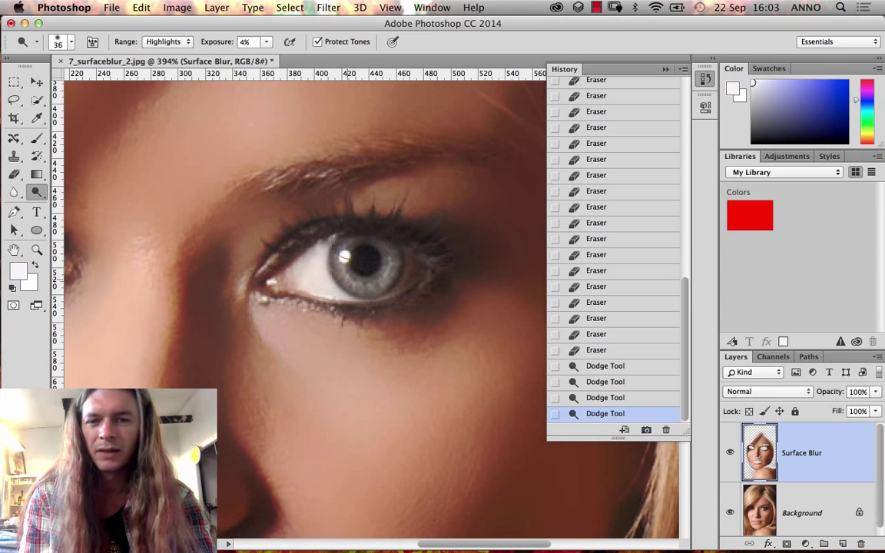
left_click(308, 261)
left_click(318, 268)
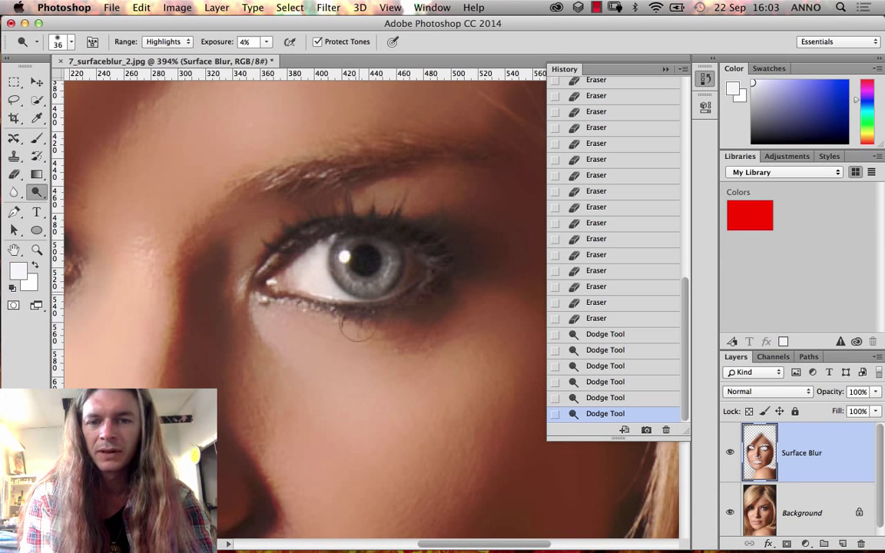
Dodge the cheek below the eye, then undo that brightening
mouse_move(434, 389)
left_mouse_down()
mouse_move(303, 382)
mouse_move(326, 417)
left_mouse_up()
key("super+a")
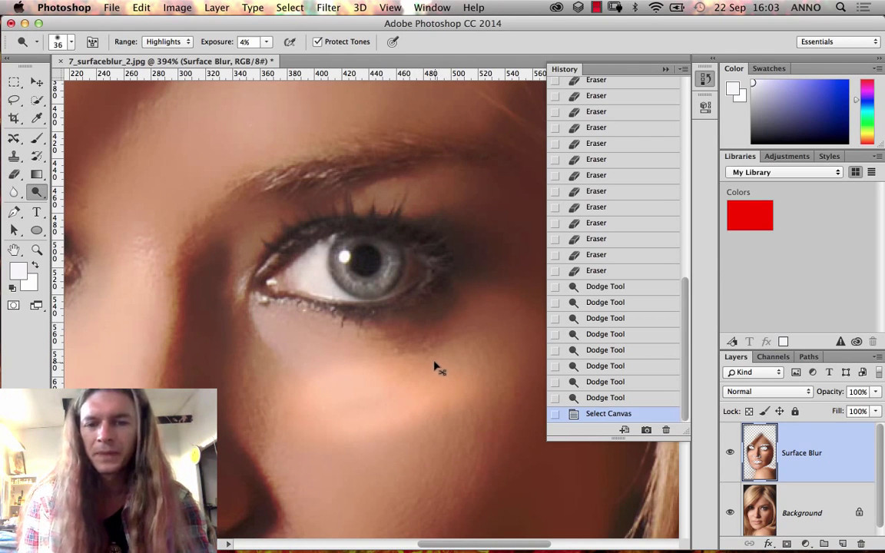
key("super+z")
key("super+alt+z")
key("super+alt+z")
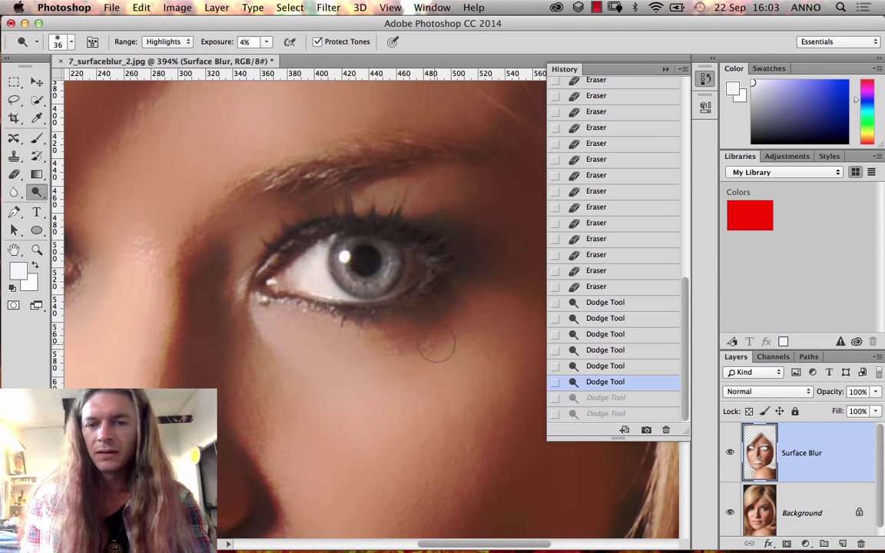
Redo the dodge steps, dodge the eye twice more, show Background and fit on screen
left_click(729, 513)
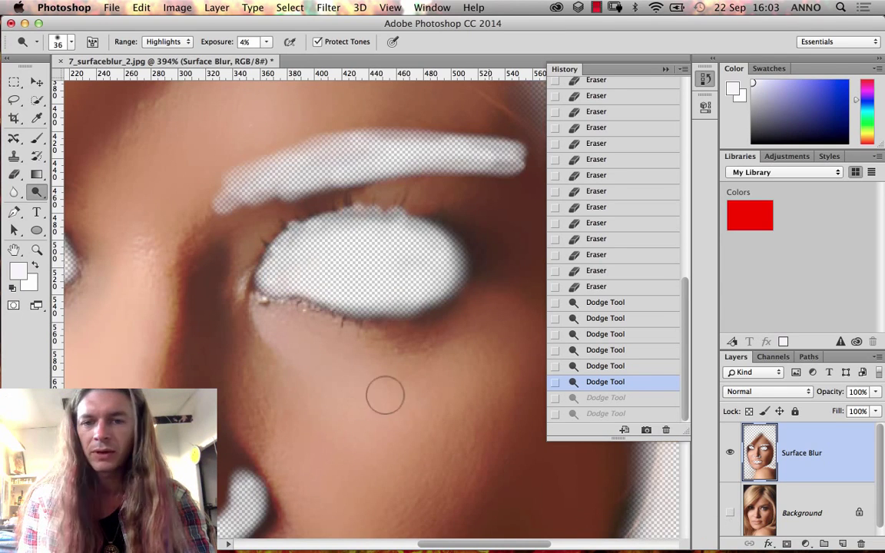
key("super+shift+z")
key("super+shift+z")
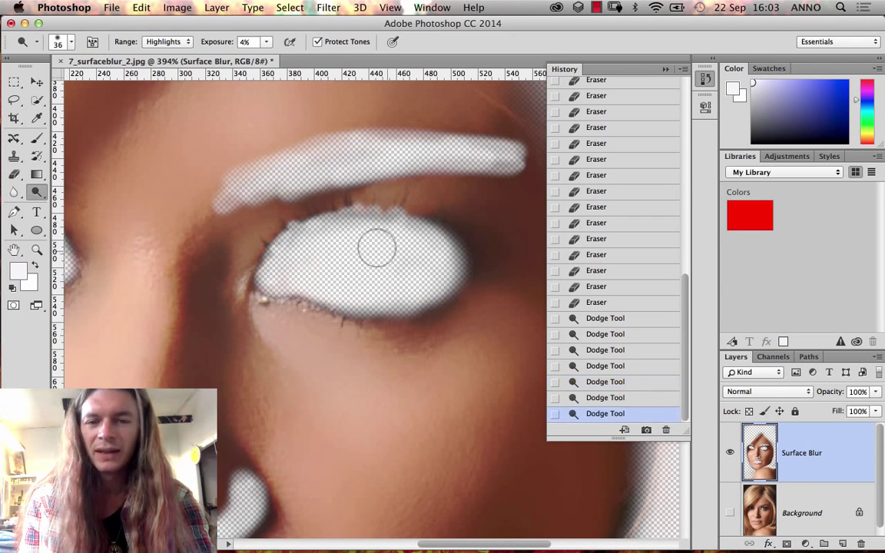
left_click(399, 276)
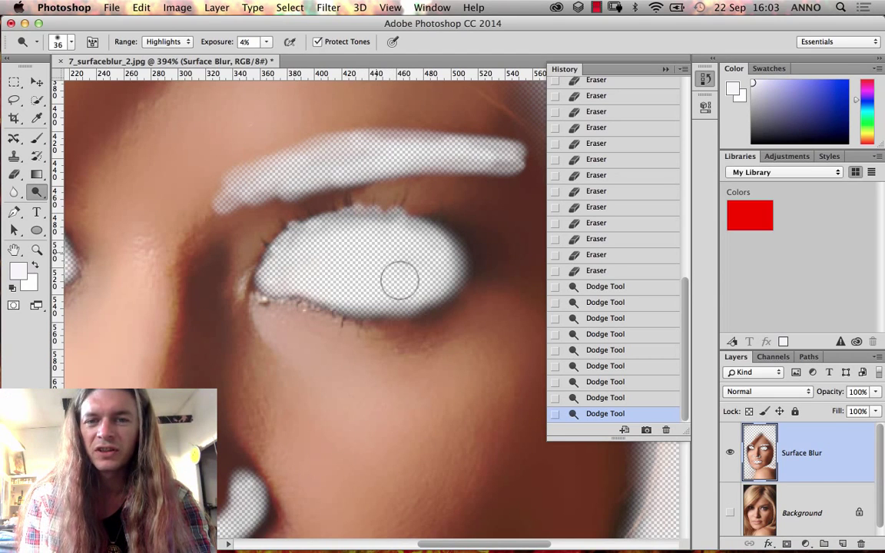
left_click(391, 277)
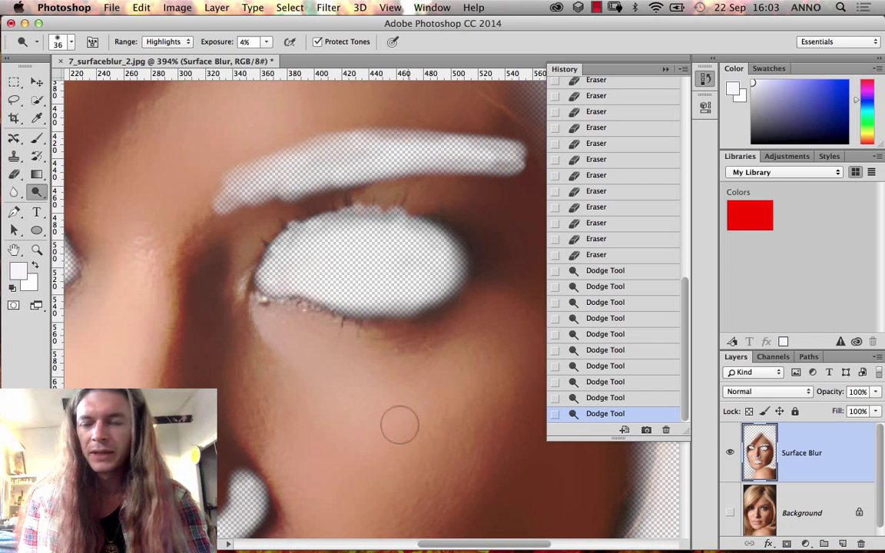
left_click(730, 513)
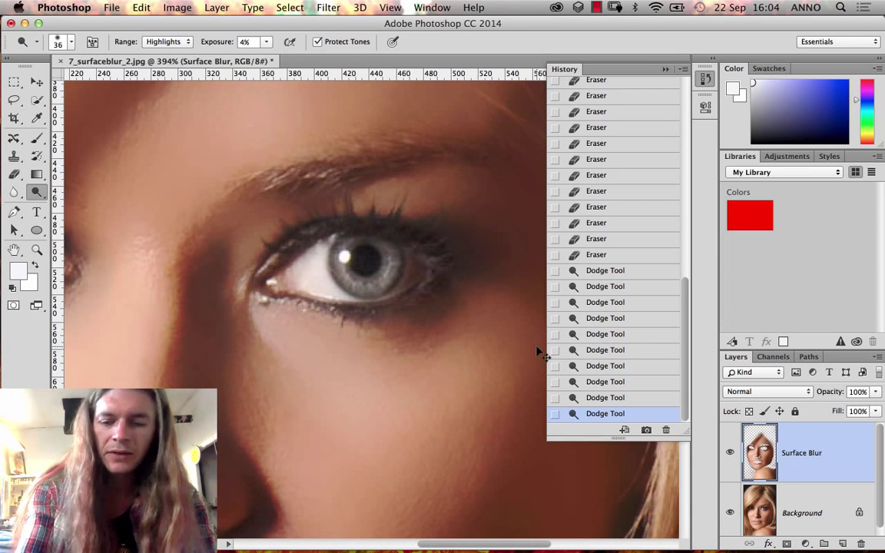
key("super+0")
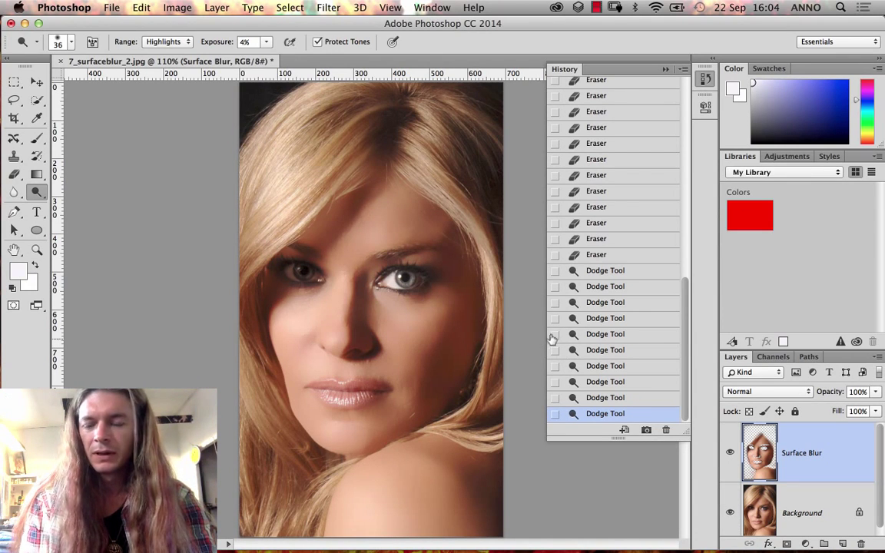
Create Snapshot 1 in the History panel from the current retouched state
left_click(876, 356)
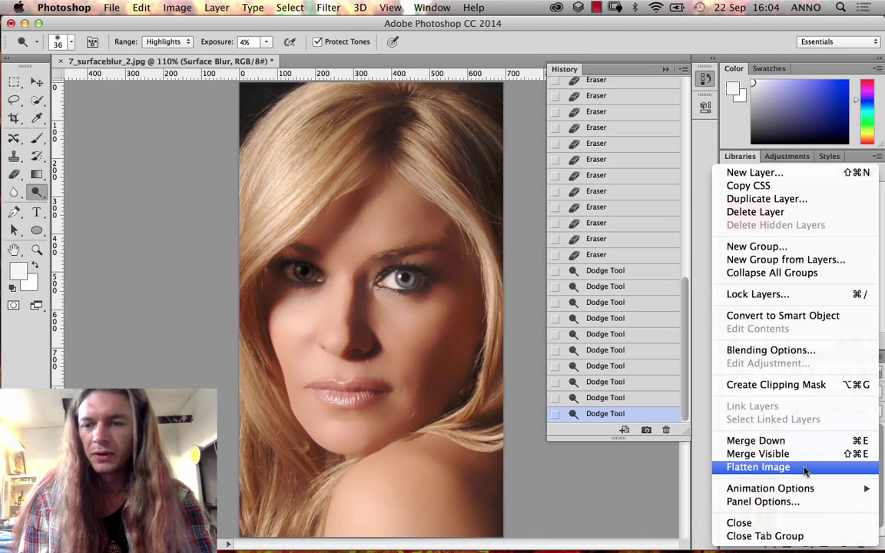
left_click(582, 434)
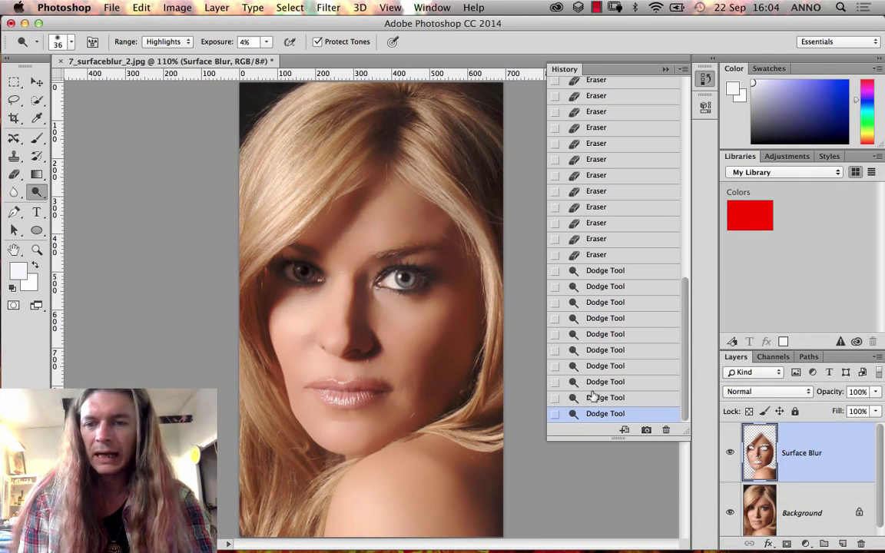
left_click(647, 431)
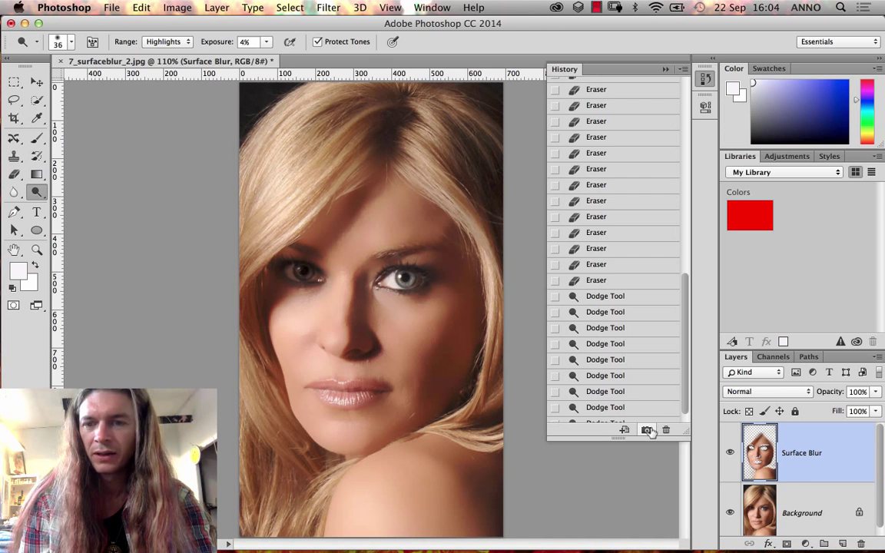
scroll(615, 307, "up", 10)
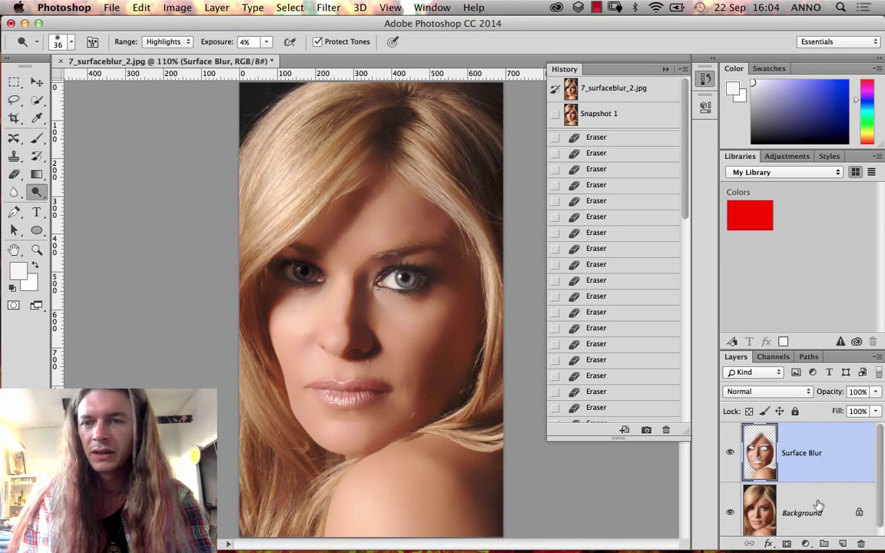
left_click_drag(684, 182, 669, 153)
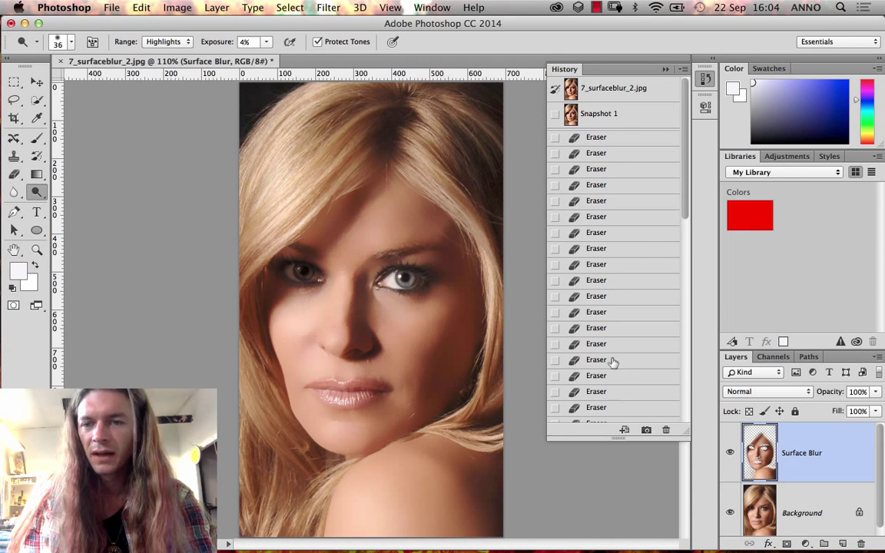
scroll(681, 175, "down", 3)
Glance at the Photoshop application menu and History panel, then bring up the File menu
left_click(61, 7)
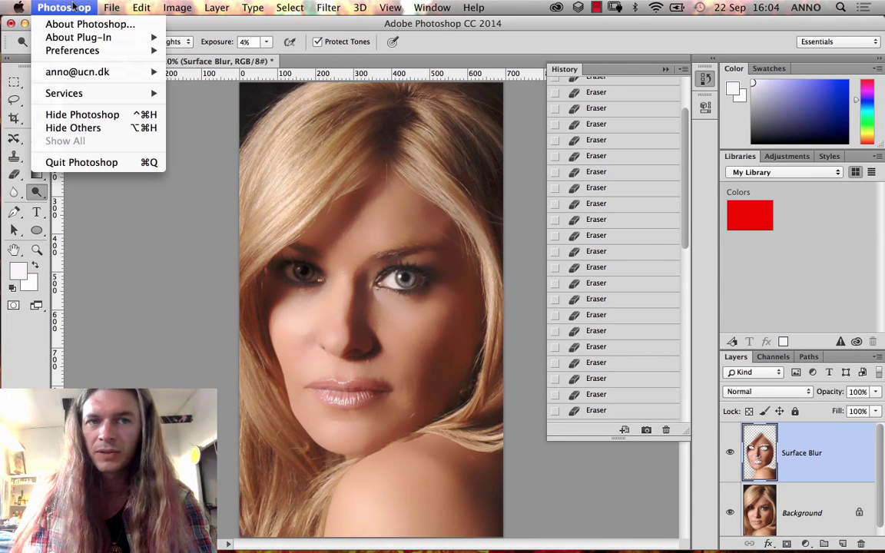
left_click(61, 7)
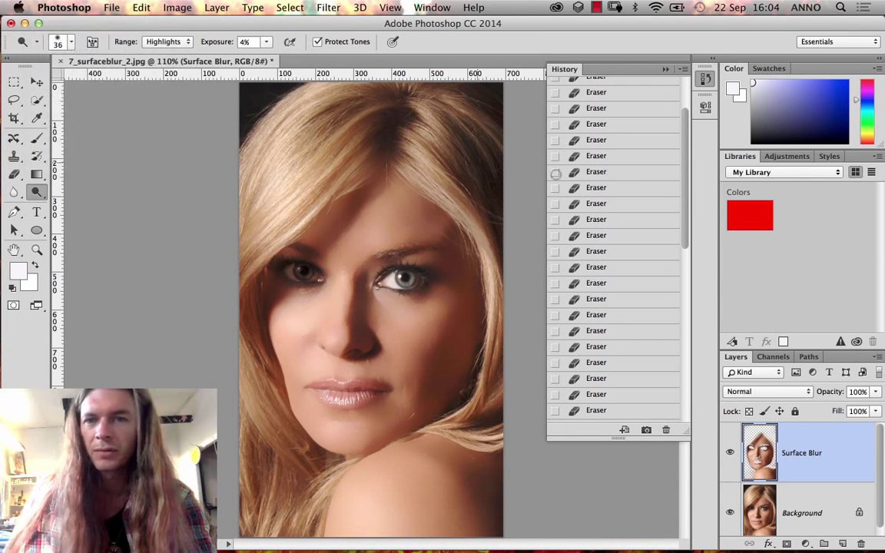
mouse_move(686, 152)
left_mouse_down()
mouse_move(682, 115)
mouse_move(677, 287)
mouse_move(679, 110)
left_mouse_up()
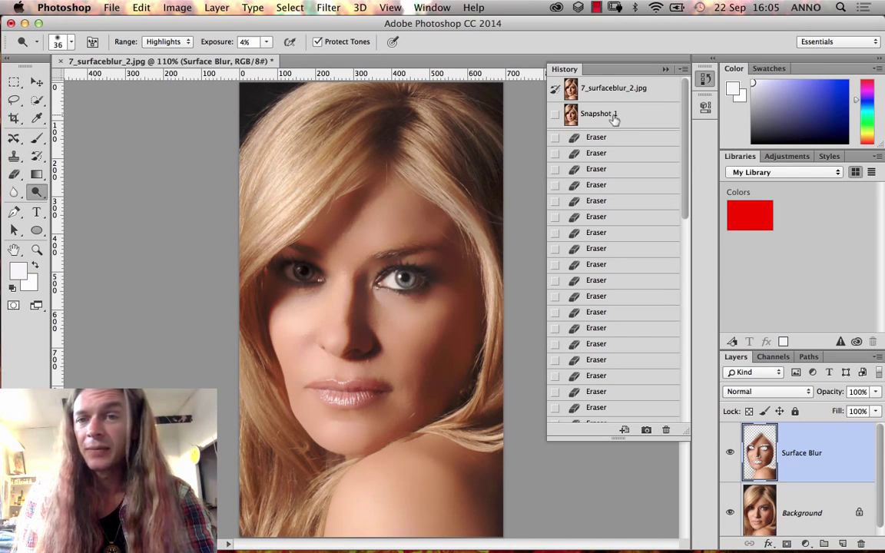
left_click(110, 8)
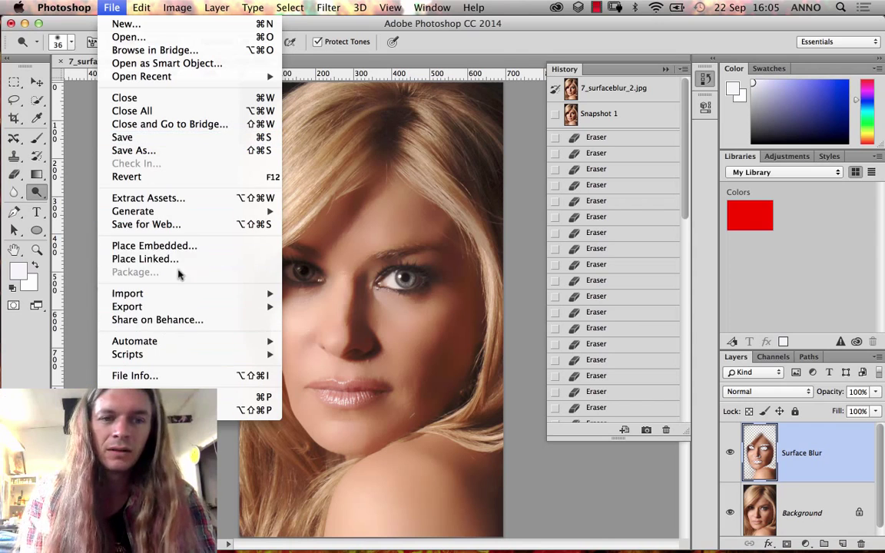
Try saving as a TIFF with '_workfile' appended to the name, then cancel
left_click(163, 151)
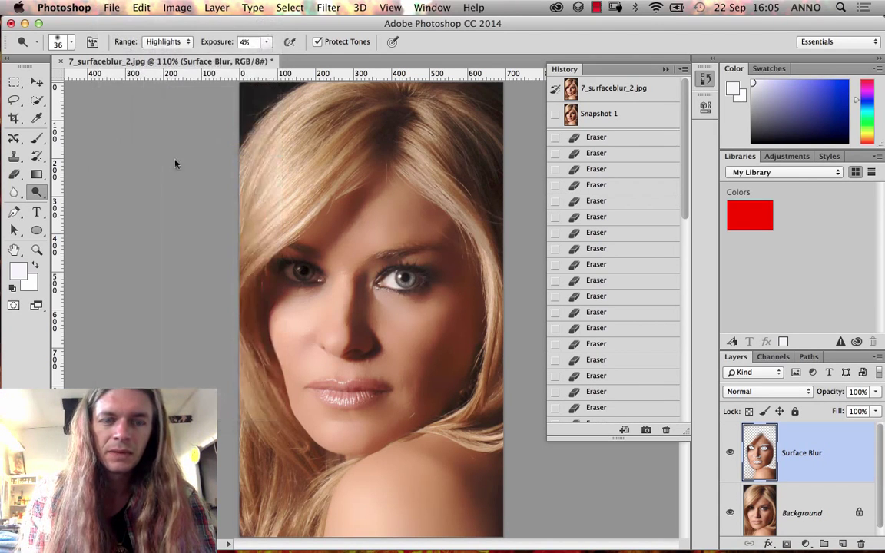
left_click(428, 82)
type("_w")
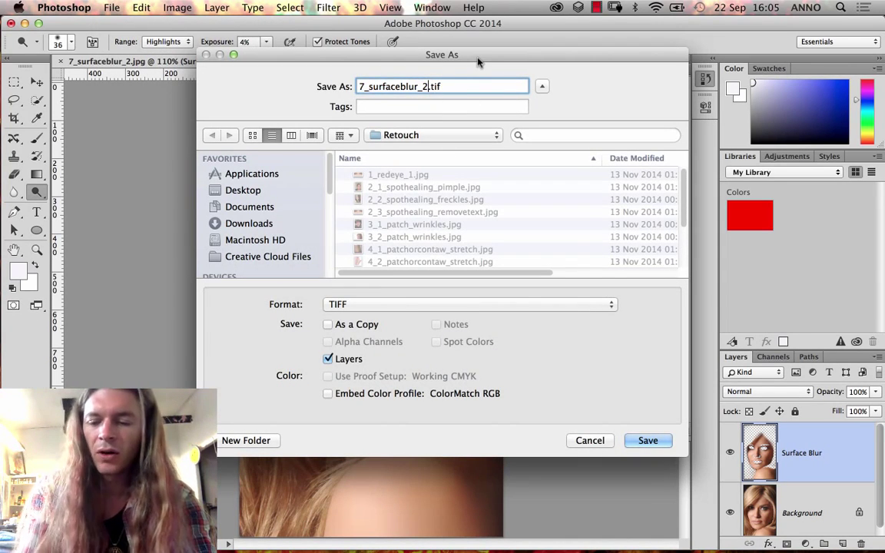
type("orkfile")
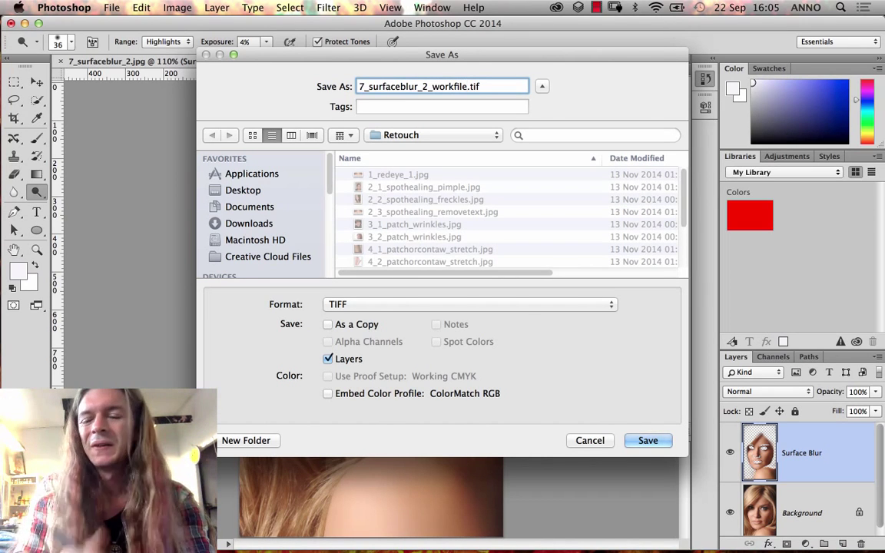
left_click(644, 440)
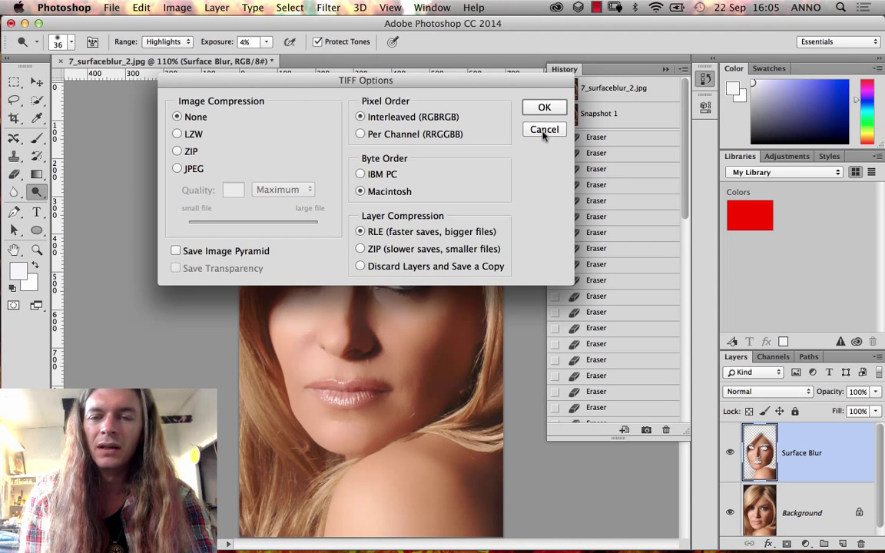
left_click(544, 108)
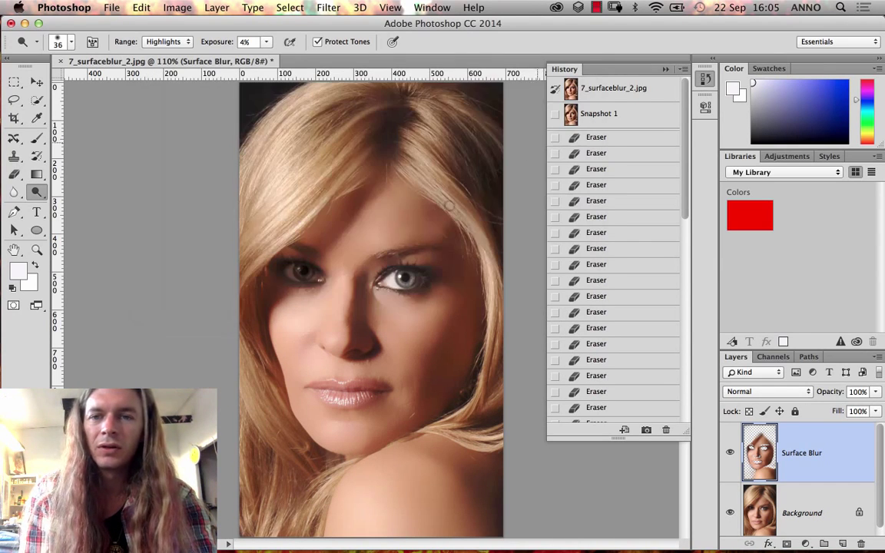
Save as Photoshop file 7_surfaceblur_2_workfile01.psd, overwriting, with Maximize Compatibility
left_click(103, 10)
left_click(138, 149)
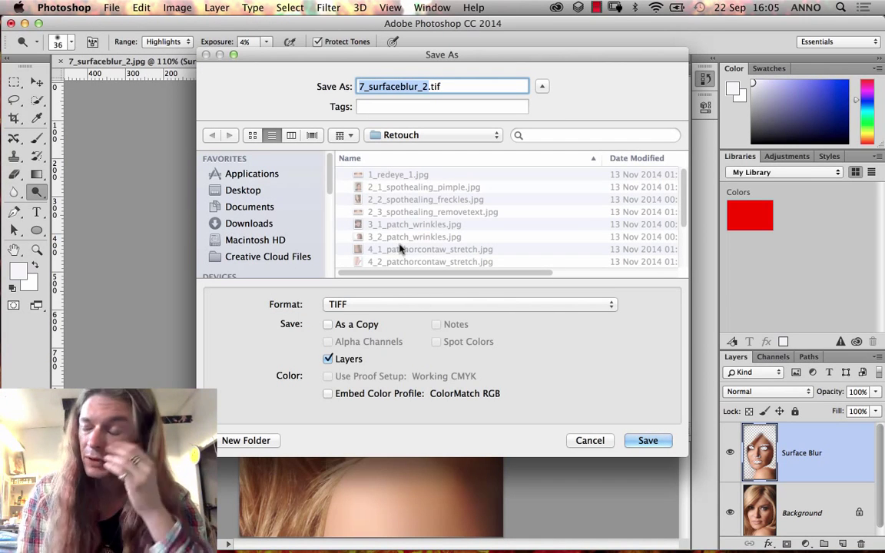
left_click(396, 303)
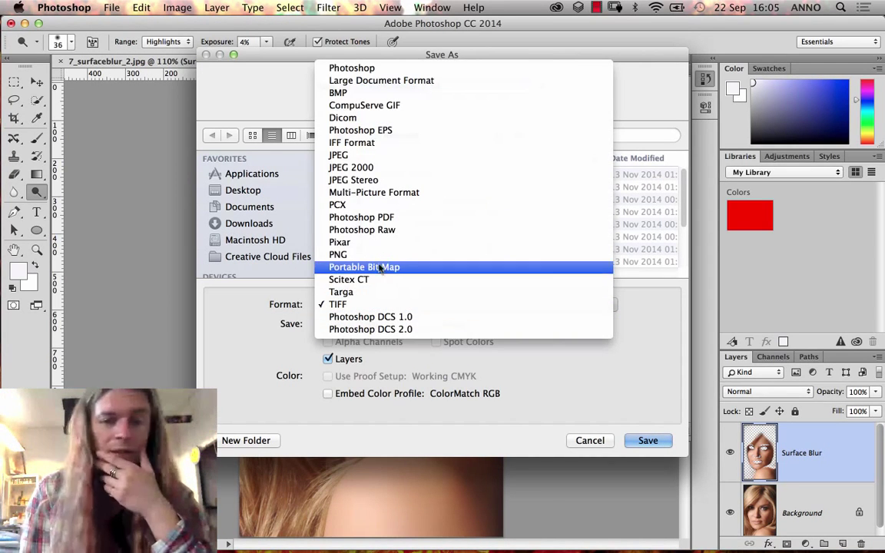
left_click(361, 68)
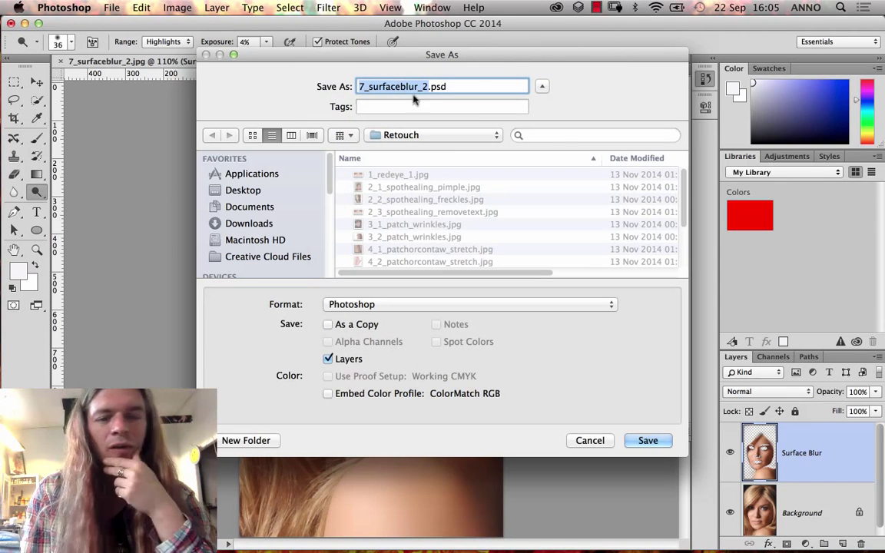
left_click(424, 88)
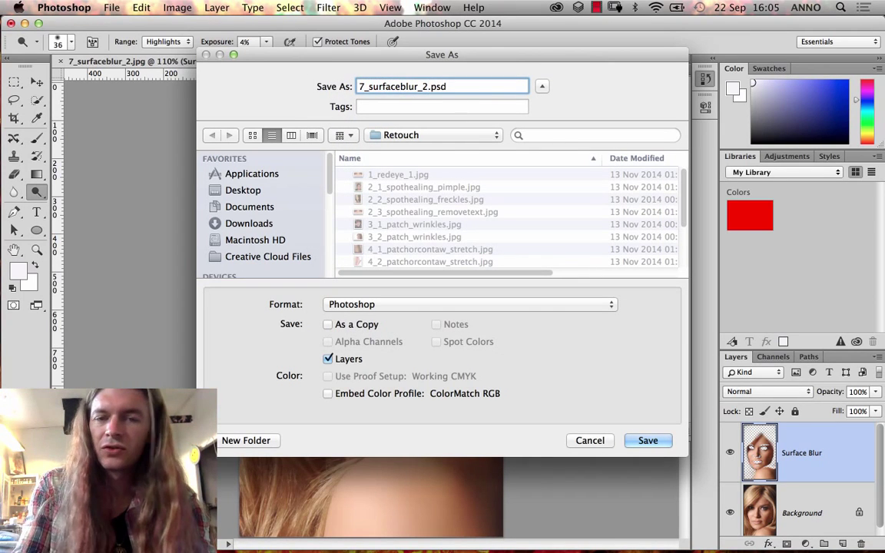
type("_w")
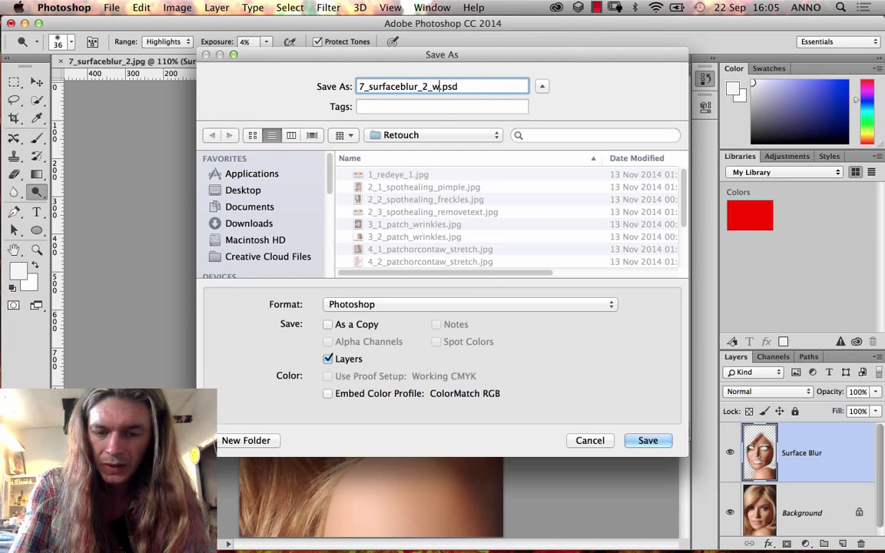
type("orkfile")
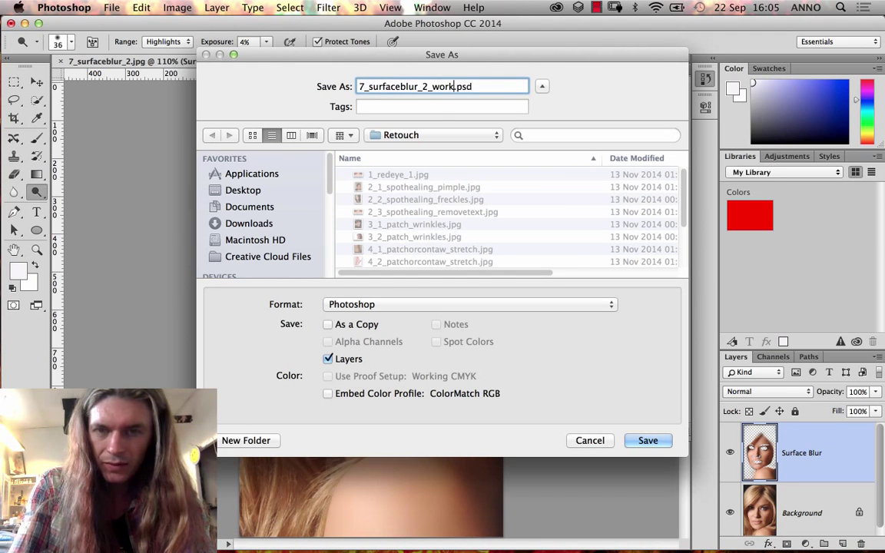
type("01")
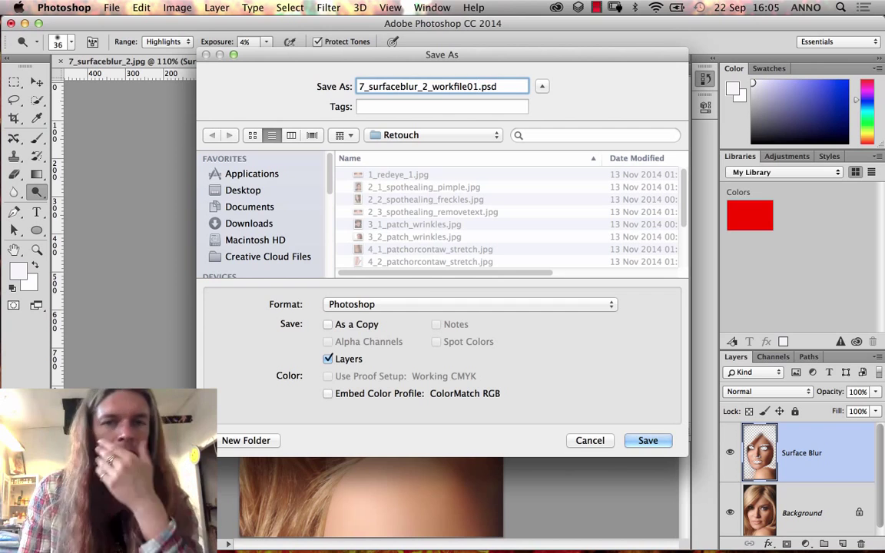
key("Return")
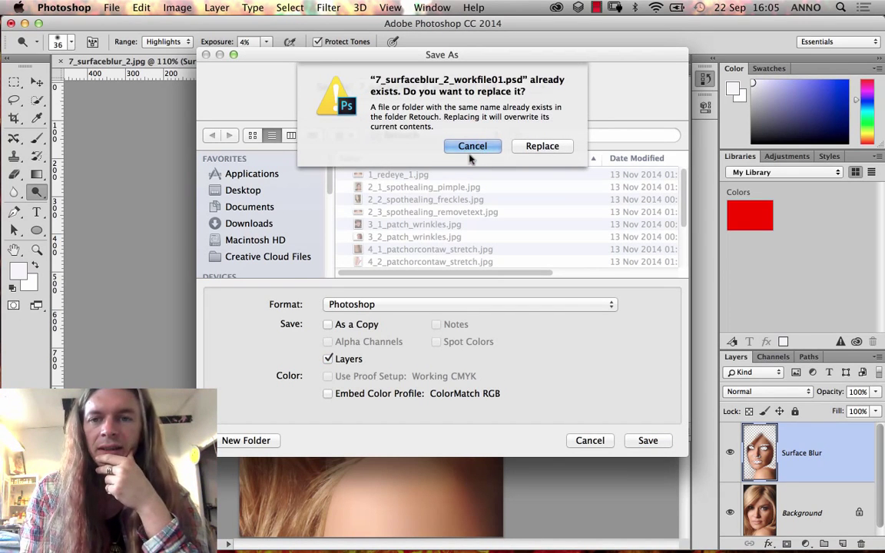
left_click(520, 147)
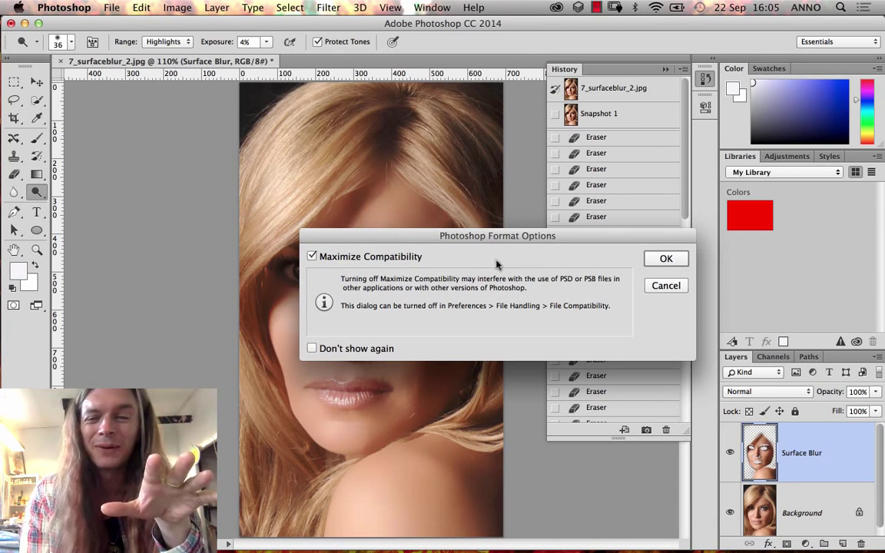
left_click_drag(480, 231, 416, 249)
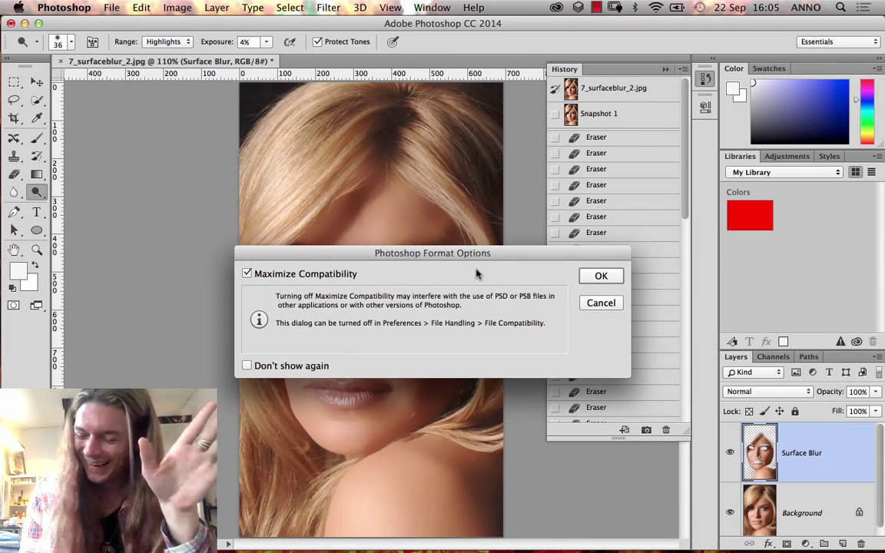
left_click(605, 275)
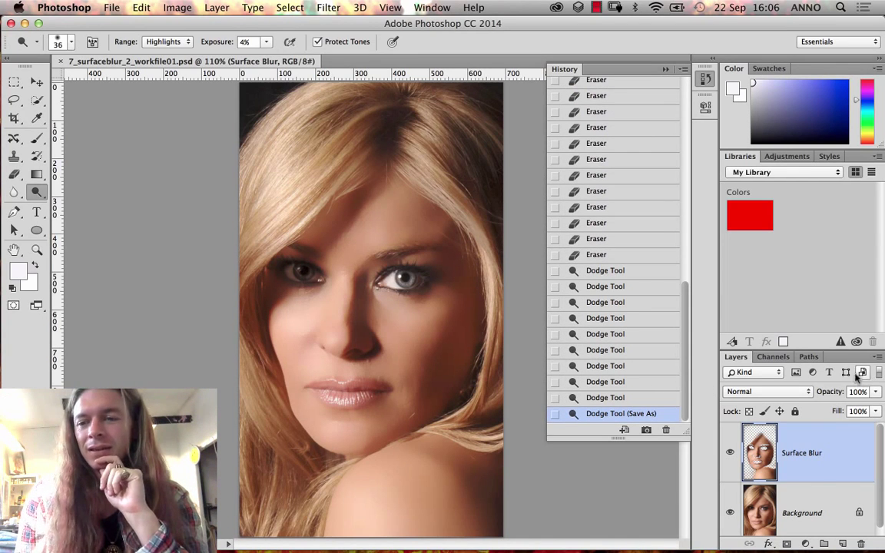
Flatten the image to a single Background layer and bring up the Save As format list
left_click(877, 356)
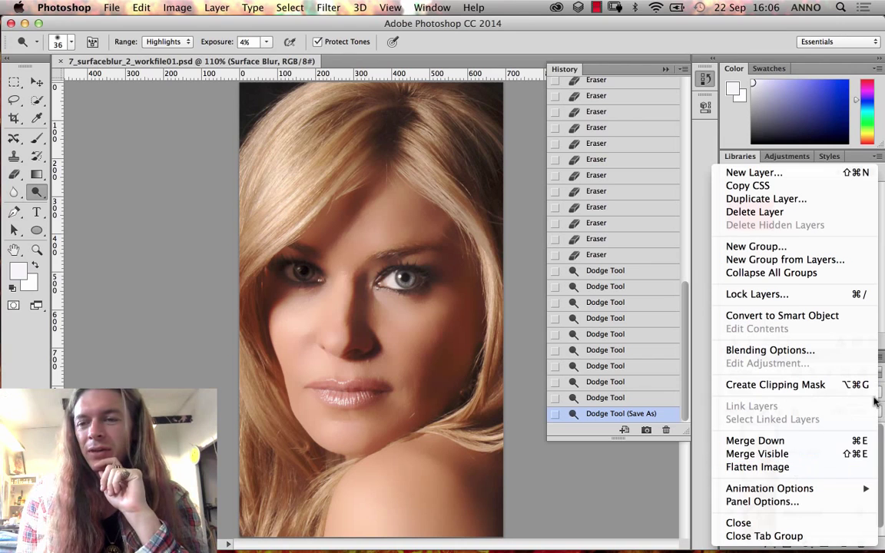
left_click(860, 466)
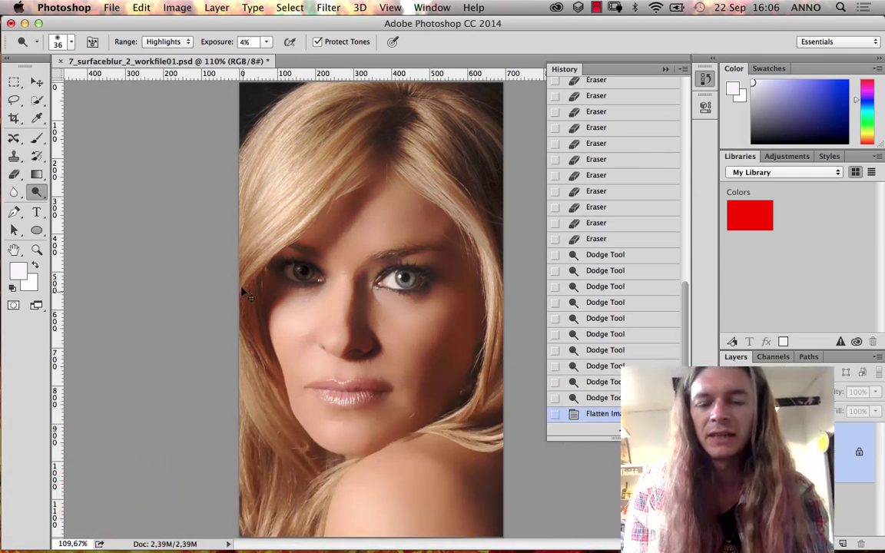
key("shift+super+s")
left_click(477, 304)
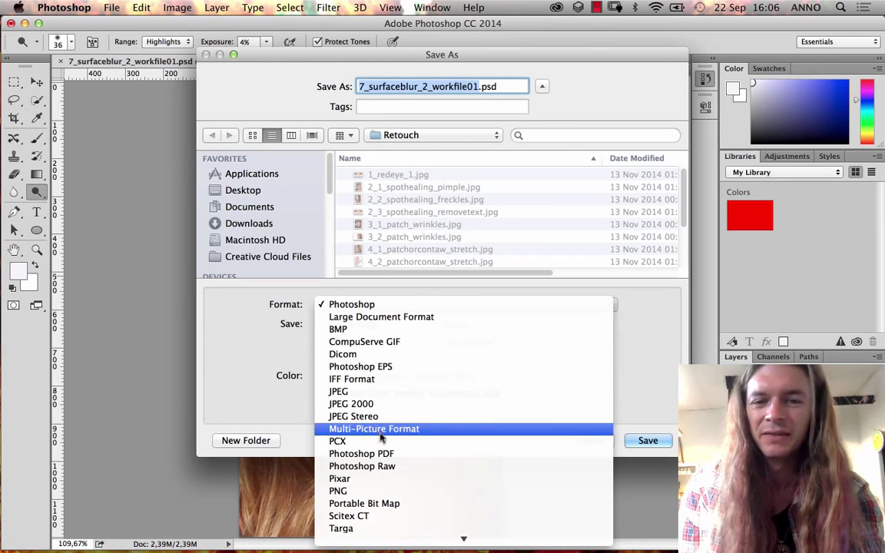
Save the portrait as the TIFF 7_surfaceblur_2_Finished.tif, replacing the existing file and accepting the TIFF options
mouse_move(380, 542)
left_click(342, 512)
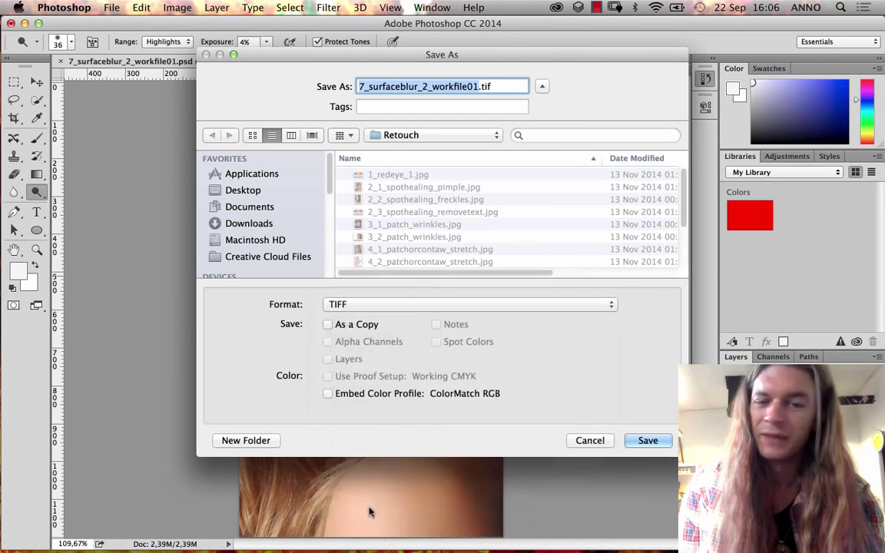
left_click(468, 86)
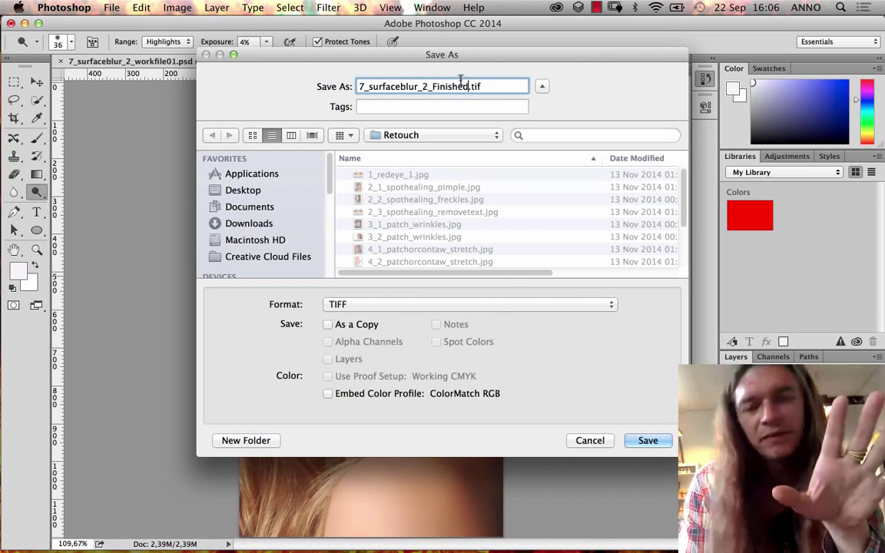
left_click(647, 440)
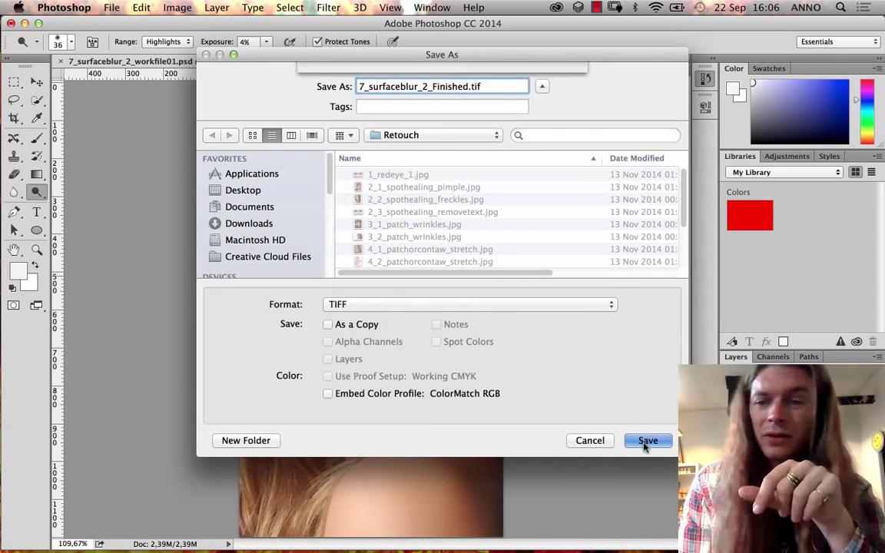
left_click(543, 144)
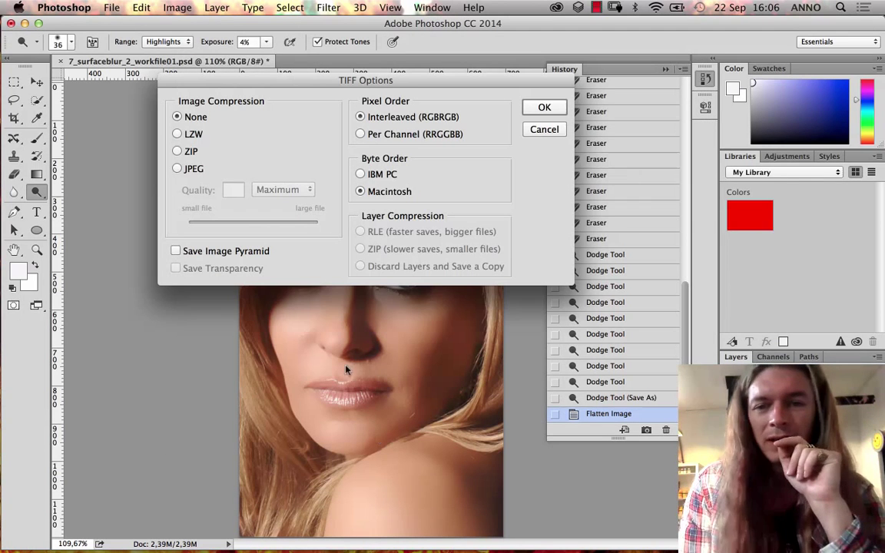
left_click(544, 107)
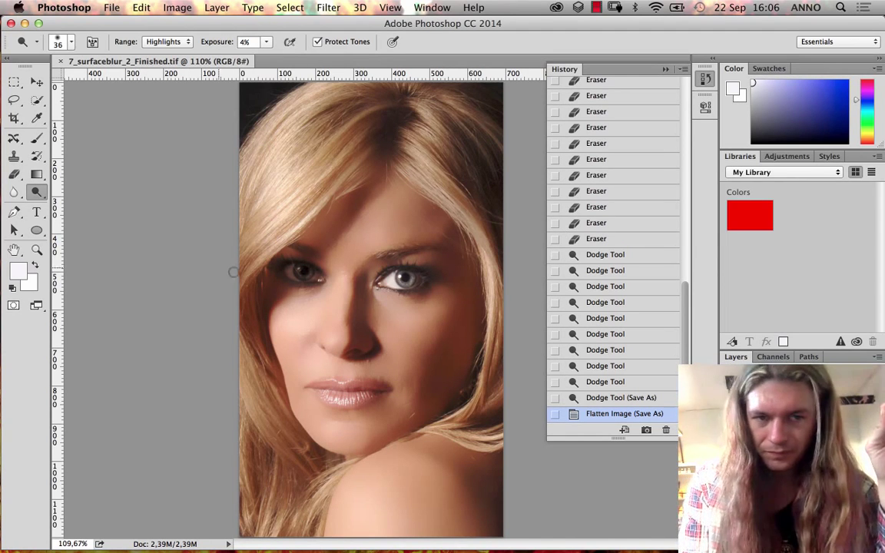
Zoom in on the blue-grey eye and dodge its iris highlights with the Dodge Tool
left_click(37, 250)
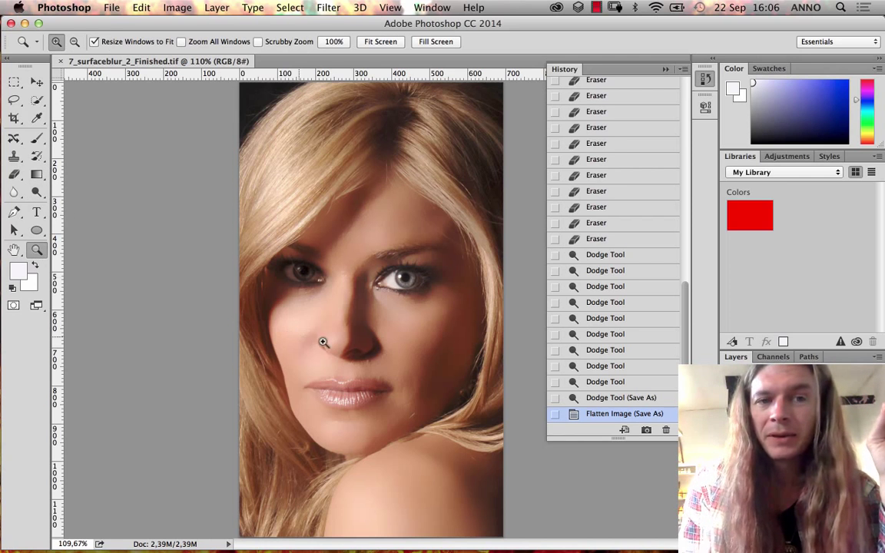
left_click_drag(446, 329, 461, 355)
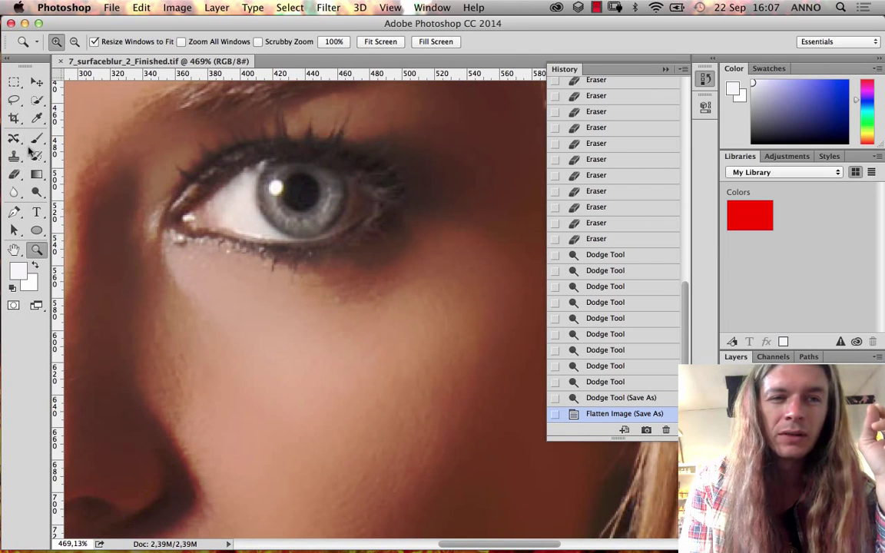
left_click(36, 194)
left_click(85, 187)
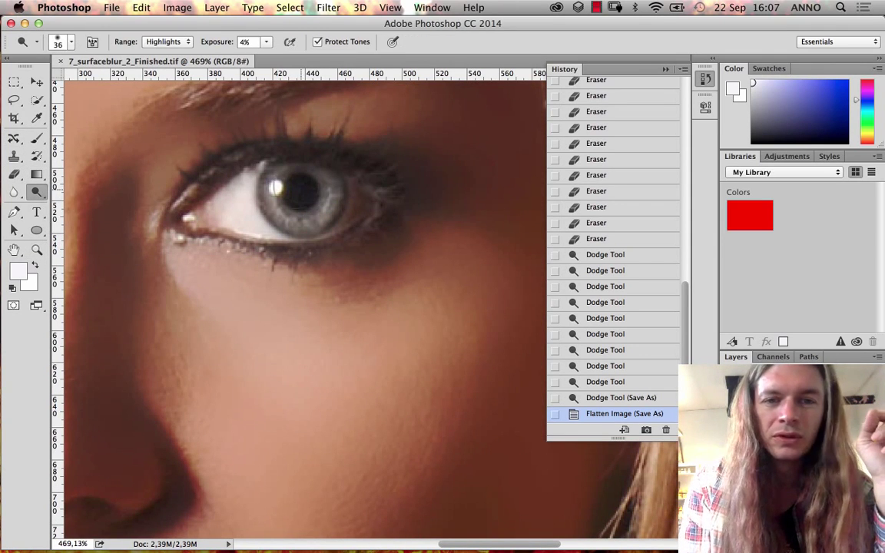
left_click_drag(289, 184, 323, 201)
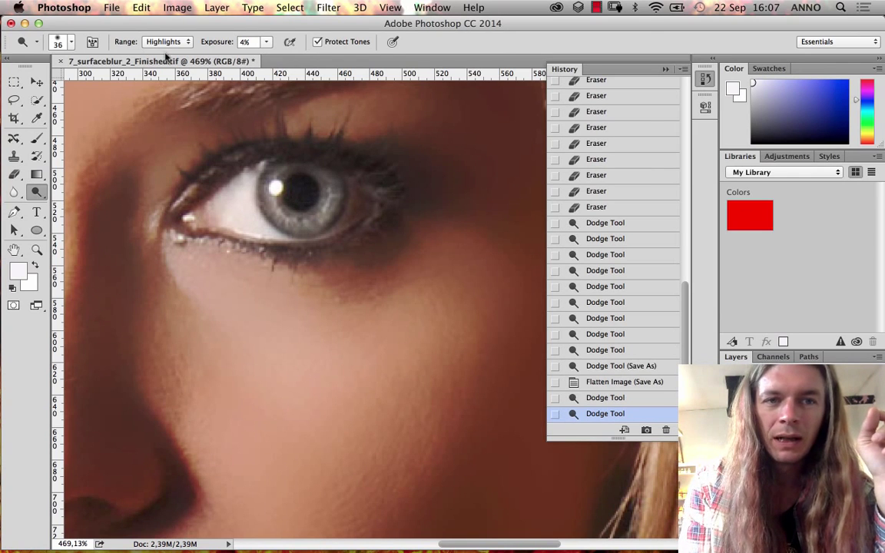
left_click_drag(253, 173, 277, 200)
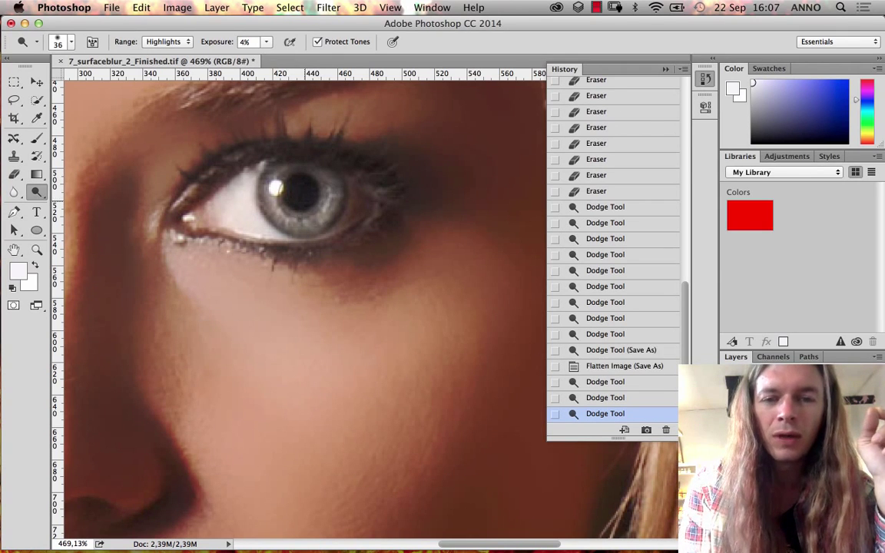
mouse_move(240, 172)
left_mouse_down()
mouse_move(251, 180)
mouse_move(234, 188)
mouse_move(246, 188)
left_mouse_up()
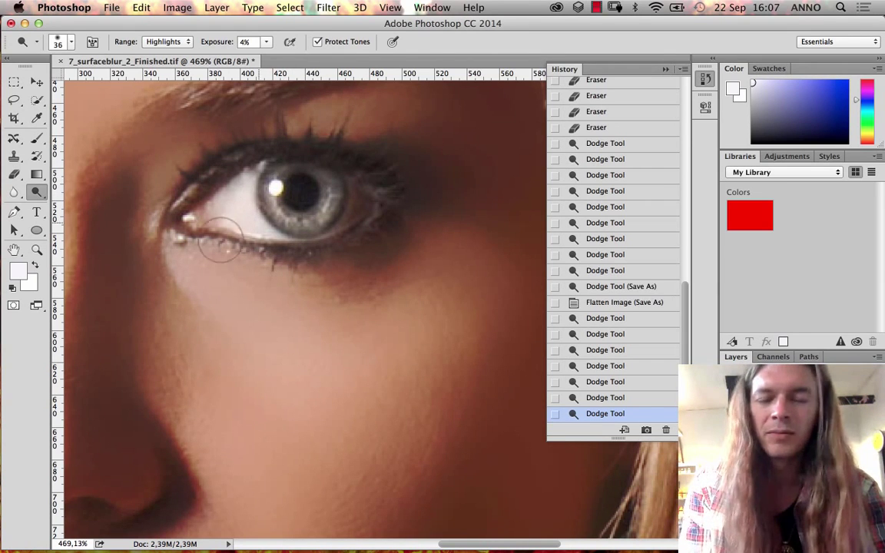
Brighten the darker eye's highlights and catchlight, and lighten the white of the blue-grey eye
left_click_drag(198, 224, 454, 250)
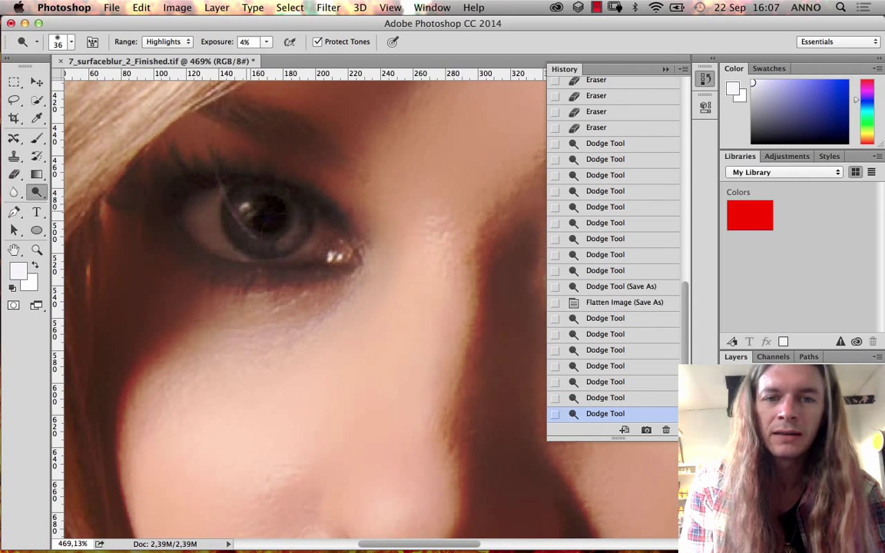
left_click(415, 322)
left_click(414, 322)
left_click(414, 321)
left_click_drag(314, 302, 106, 288)
left_click(388, 256)
left_click(388, 257)
left_click(388, 257)
left_click_drag(113, 255, 202, 263)
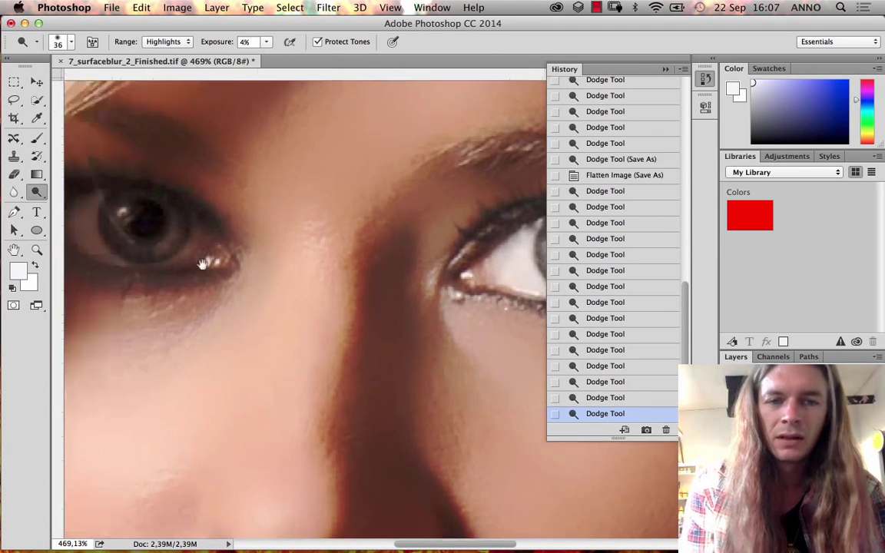
left_click(215, 257)
Brighten the shine on the lower lip and the highlight on the upper lip
left_click_drag(369, 397, 428, 197)
mouse_move(415, 368)
left_mouse_down()
mouse_move(413, 279)
mouse_move(421, 265)
left_mouse_up()
left_click(368, 342)
left_click(374, 355)
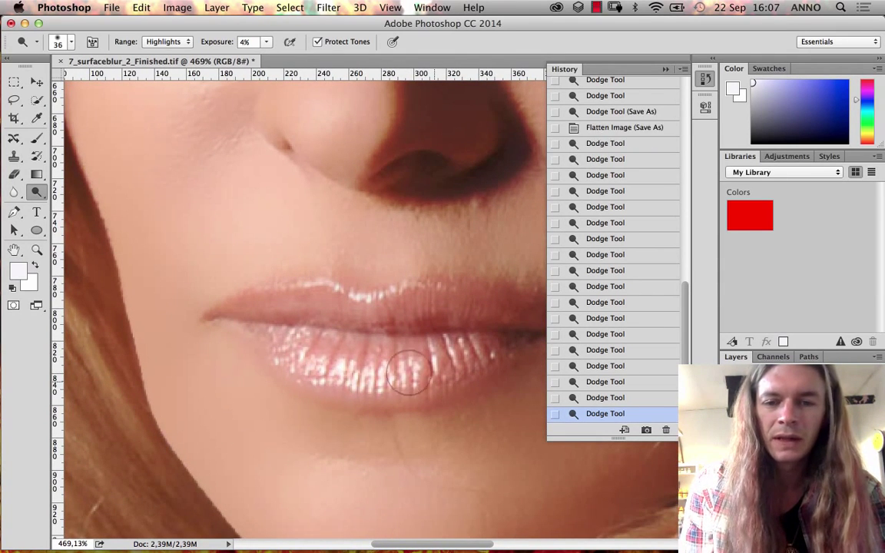
left_click(395, 361)
left_click(338, 368)
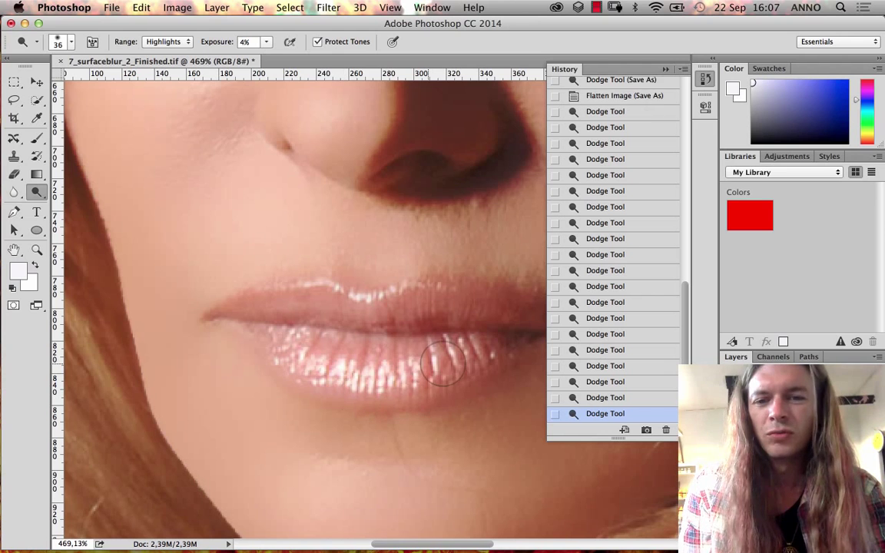
mouse_move(442, 362)
left_mouse_down()
mouse_move(323, 366)
mouse_move(490, 376)
mouse_move(462, 367)
mouse_move(479, 364)
mouse_move(435, 367)
mouse_move(485, 373)
mouse_move(385, 348)
mouse_move(302, 343)
mouse_move(330, 359)
mouse_move(454, 380)
mouse_move(503, 392)
left_mouse_up()
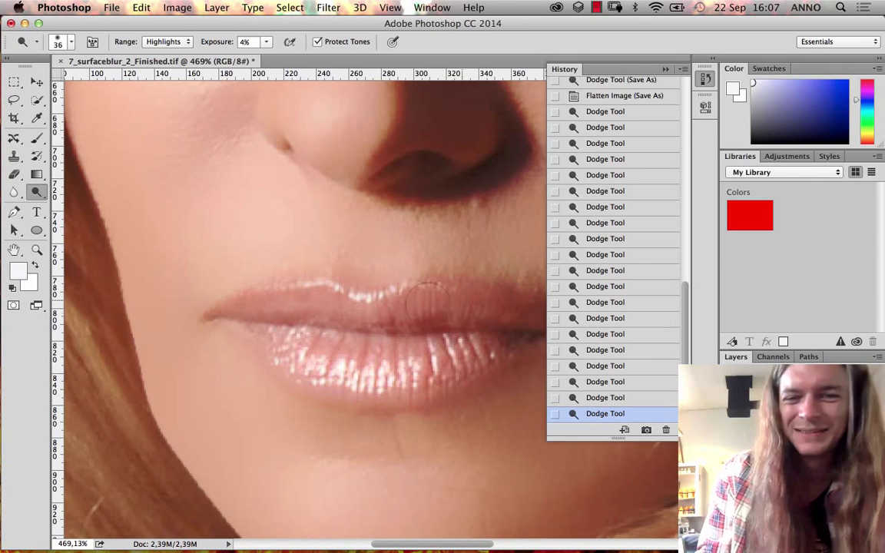
mouse_move(426, 304)
left_mouse_down()
mouse_move(368, 338)
mouse_move(338, 331)
mouse_move(322, 338)
left_mouse_up()
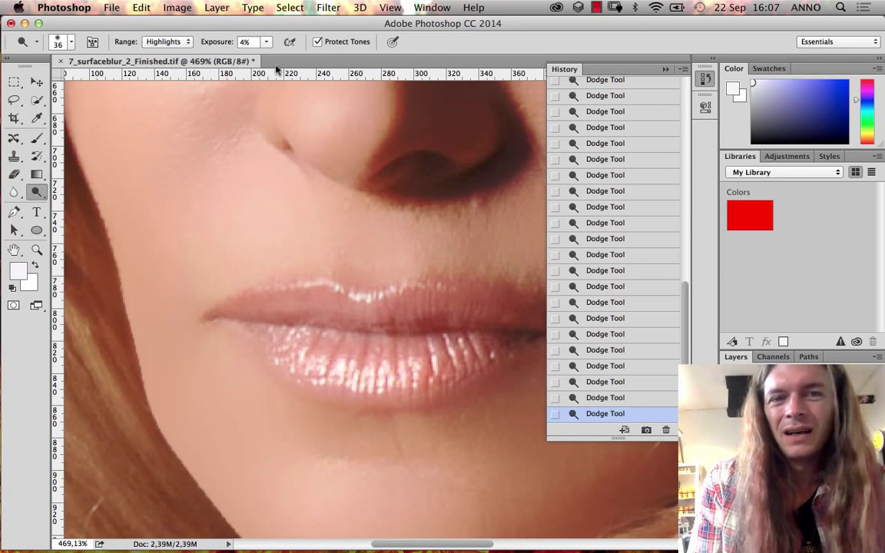
Zoom out to see more of the face and toggle the latest dodge strokes off and on to compare
left_click_drag(369, 314, 307, 413)
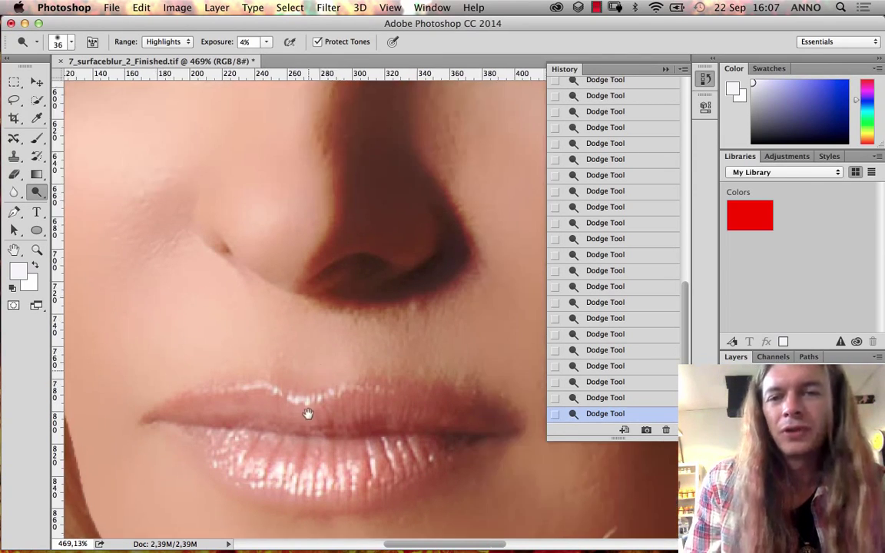
key("super+minus")
key("super+minus")
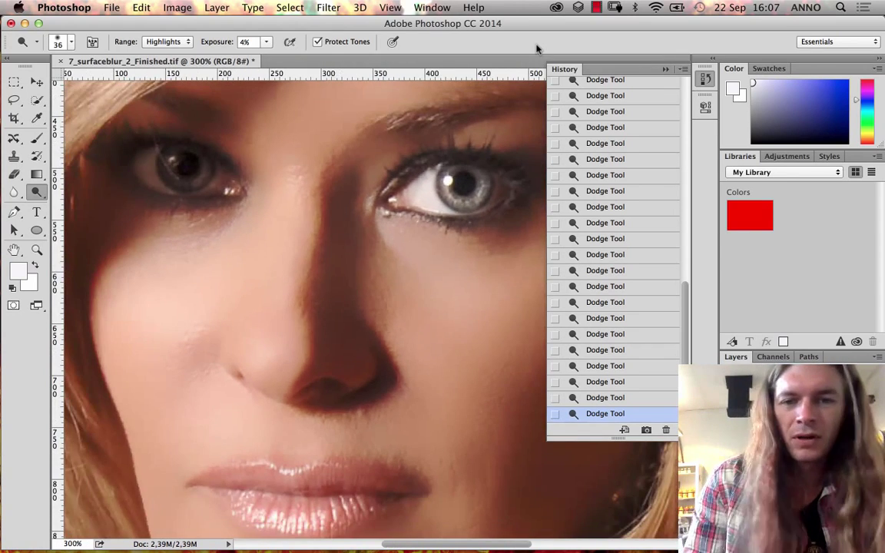
key("super+minus")
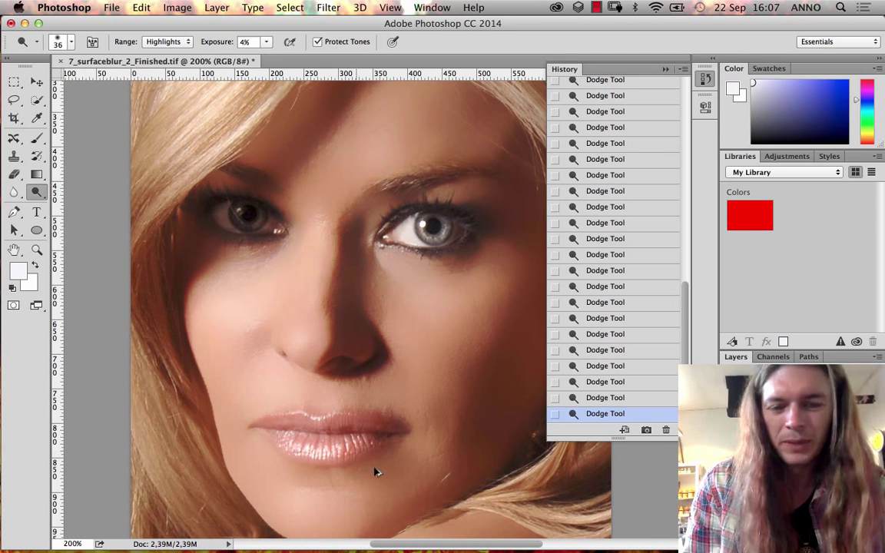
key("super+alt+z")
key("super+alt+z")
key("super+alt+z")
key("super+alt+z")
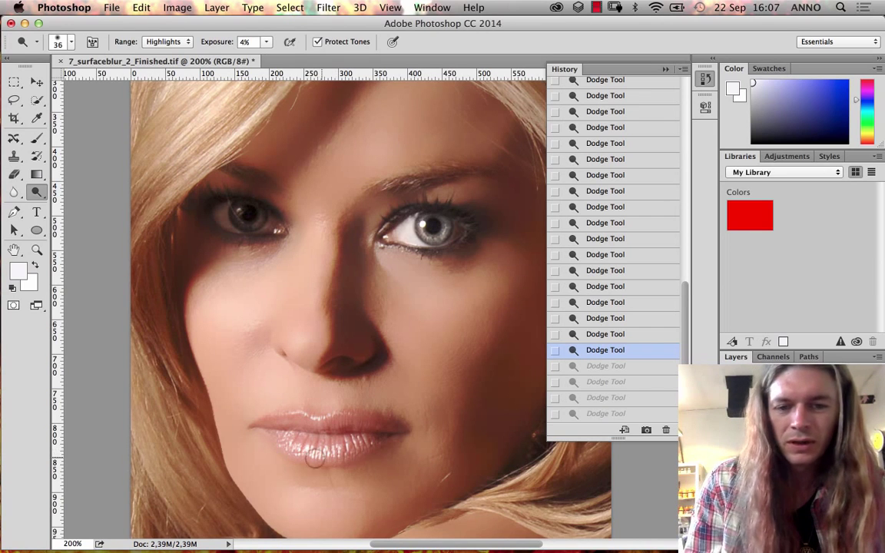
key("super+shift+z")
key("super+shift+z")
key("super+shift+z")
key("super+shift+z")
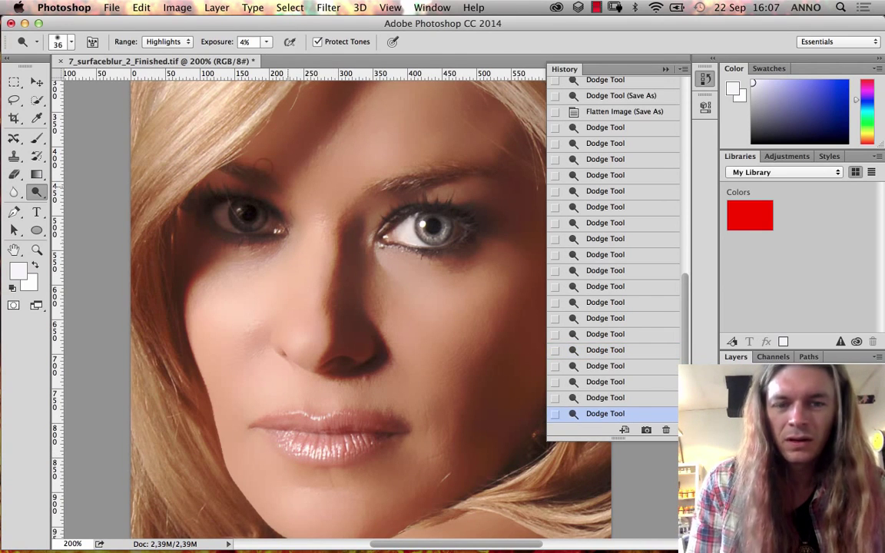
Switch the dodge range to Midtones and lighten the skin between the eyes and along the nose
left_click(166, 41)
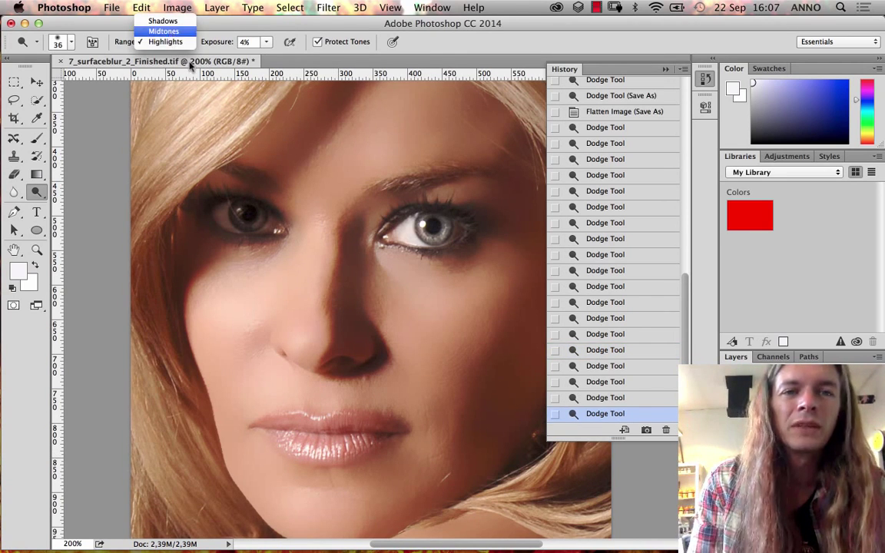
left_click(159, 32)
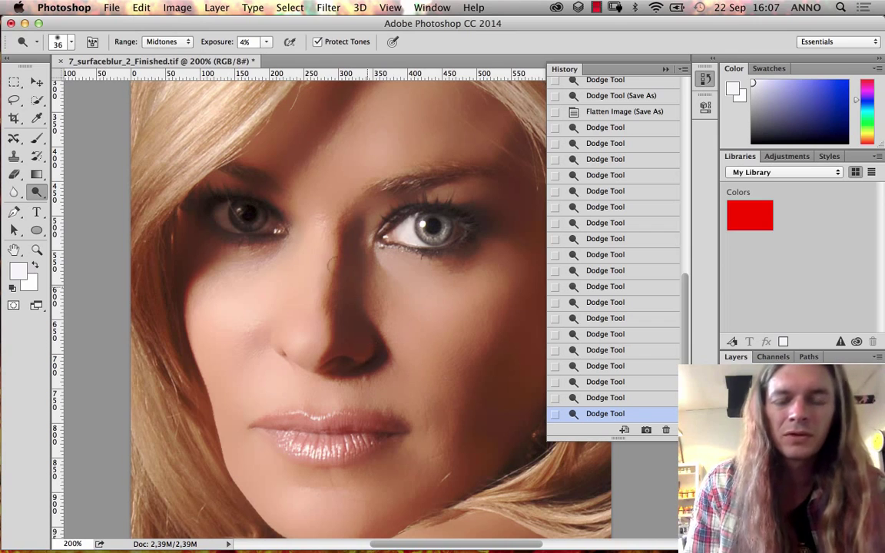
left_click(320, 205)
left_click(316, 278)
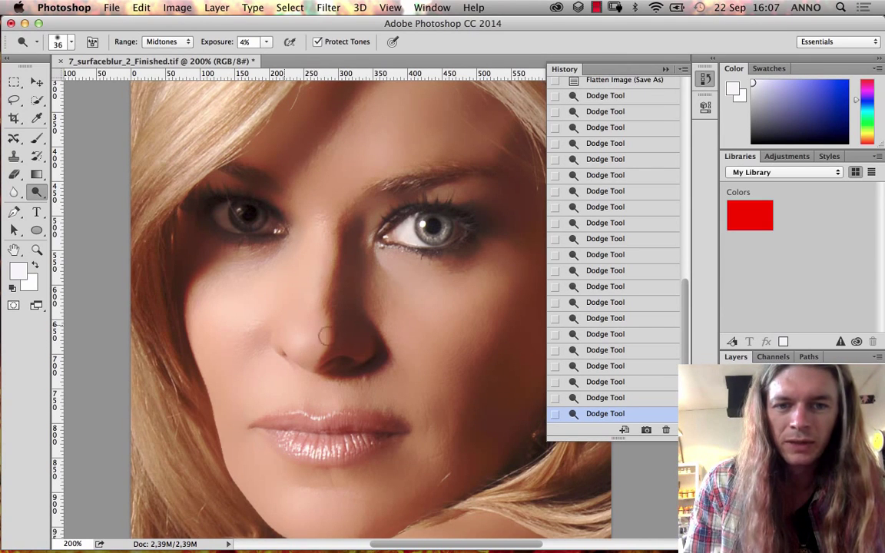
left_click(293, 302)
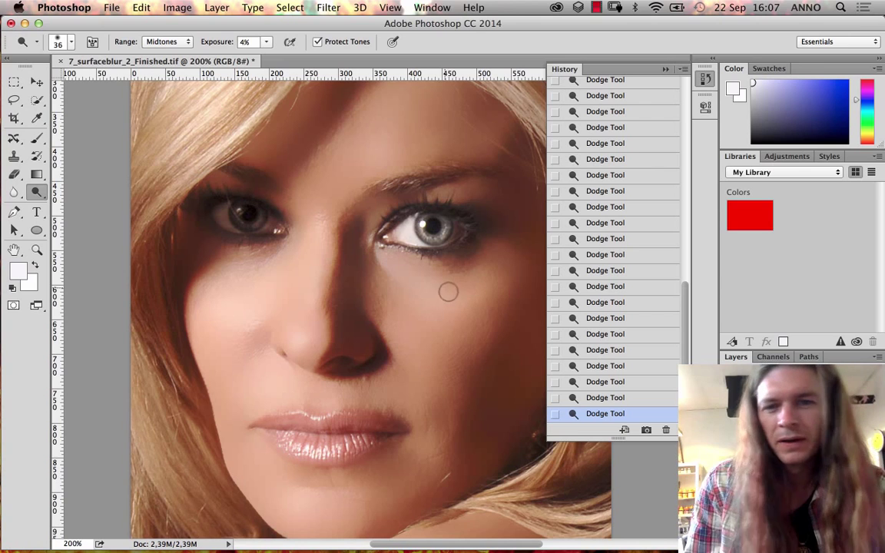
Resize the dodge brush to 83 px, then 25 px, then 86 px
right_click(445, 268)
type("83")
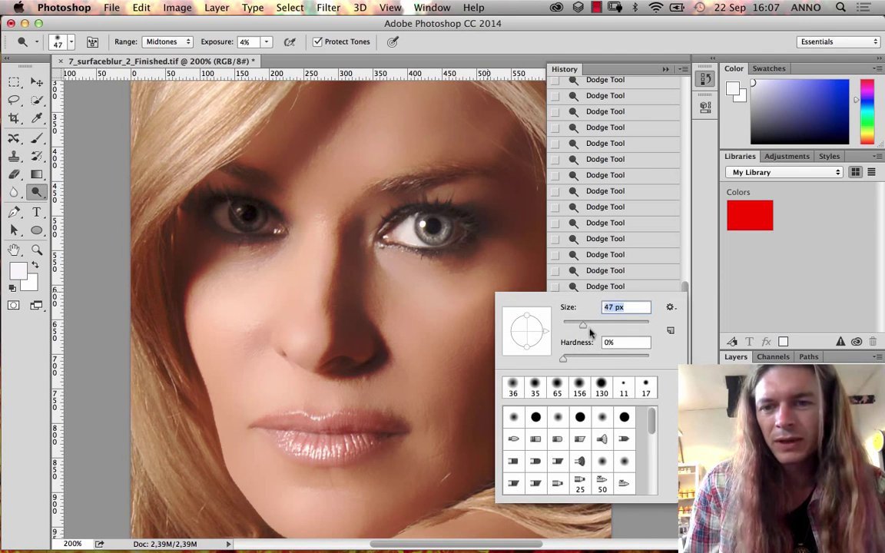
key("Return")
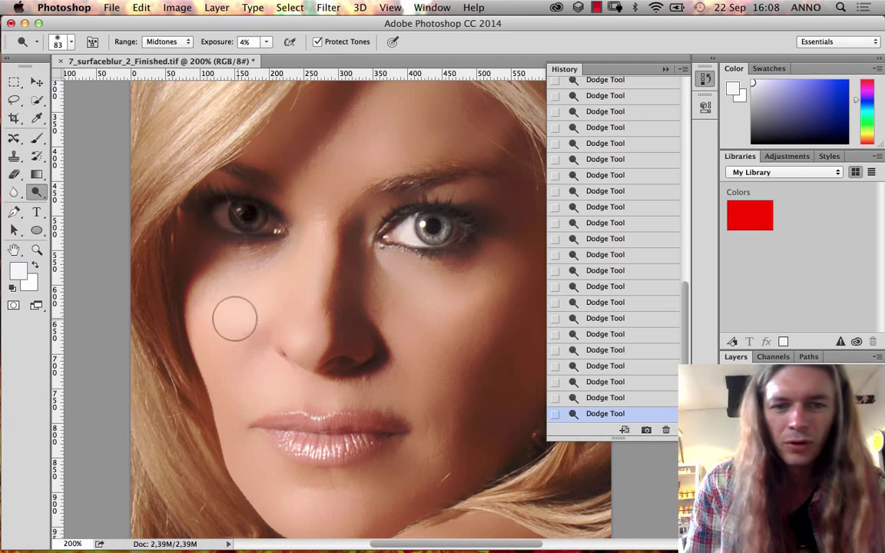
right_click(361, 296)
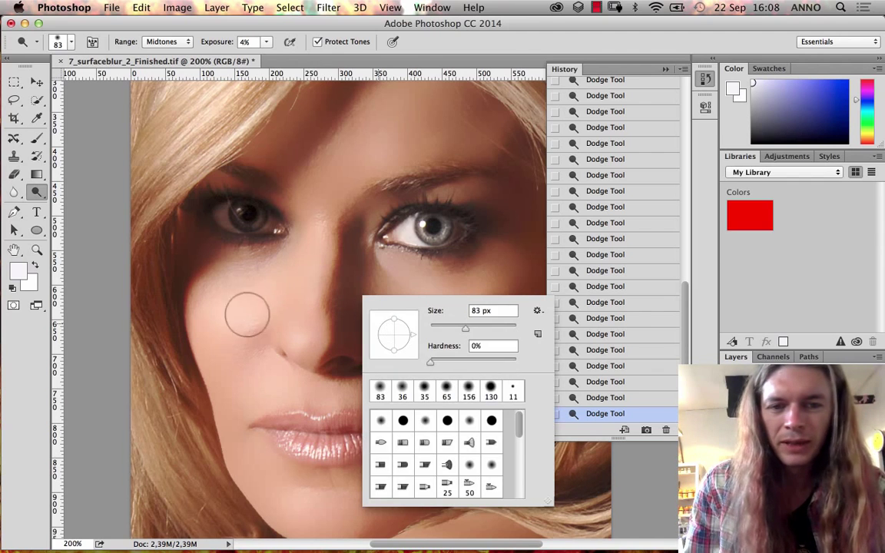
key("Escape")
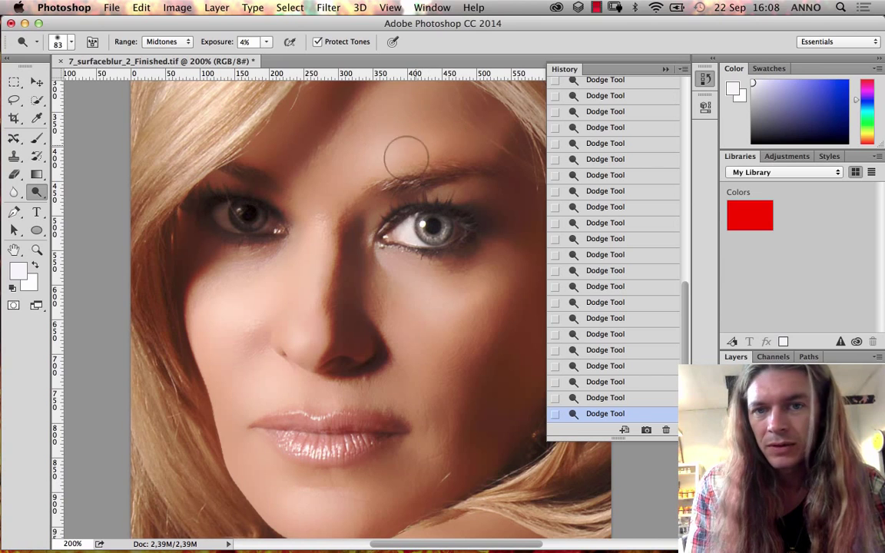
right_click(487, 182)
left_click_drag(577, 218, 566, 213)
key("Return")
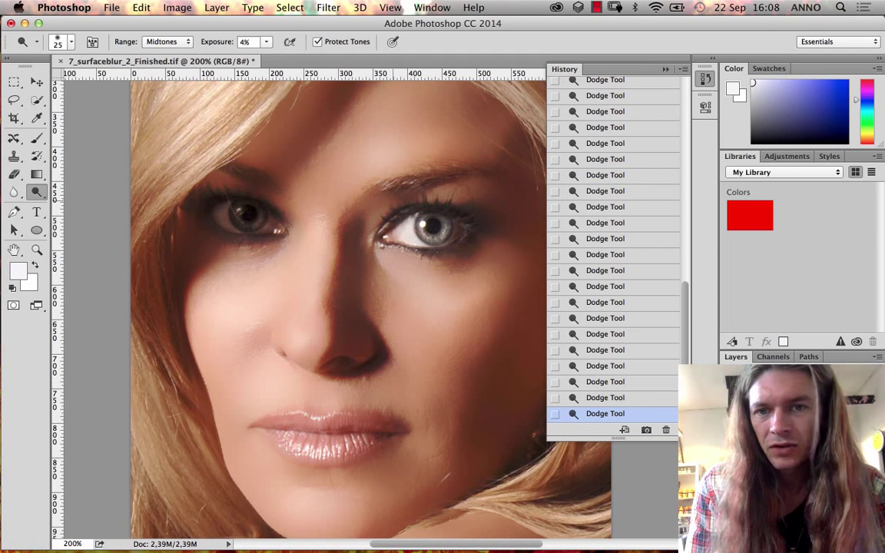
right_click(480, 211)
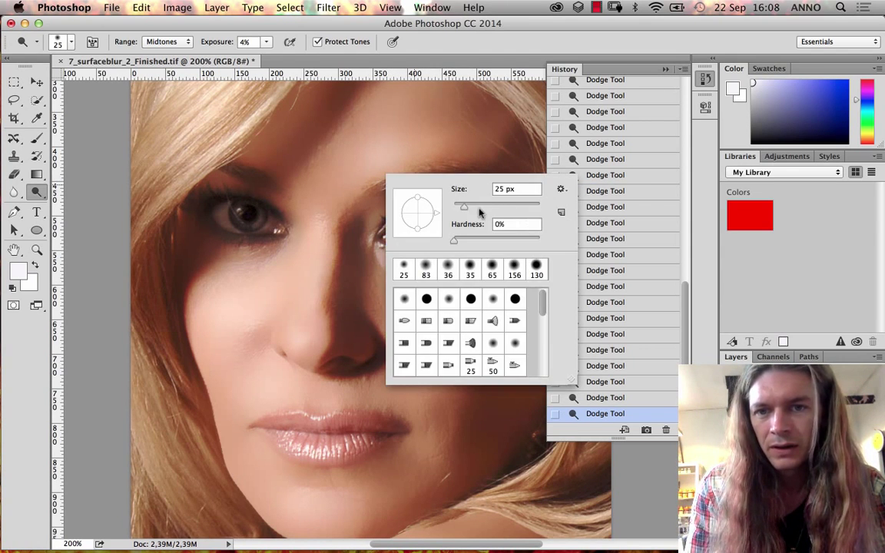
type("86")
key("Return")
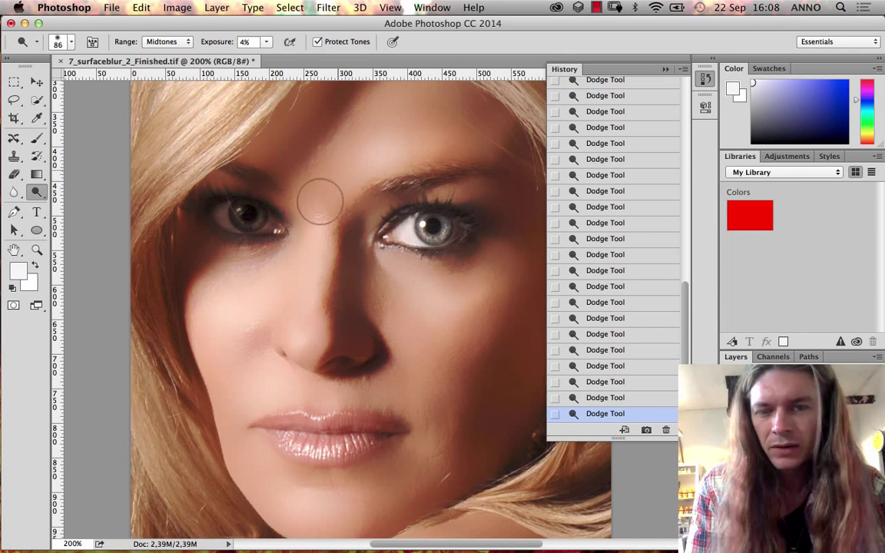
Resize the brush to 27 px, then 55 px, and brighten the skin under the right-hand eye
right_click(332, 244)
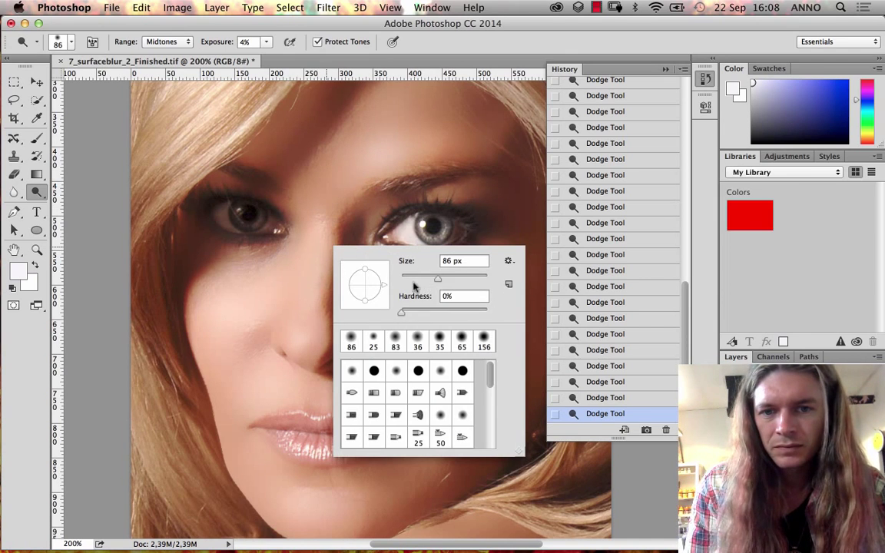
type("27")
key("Return")
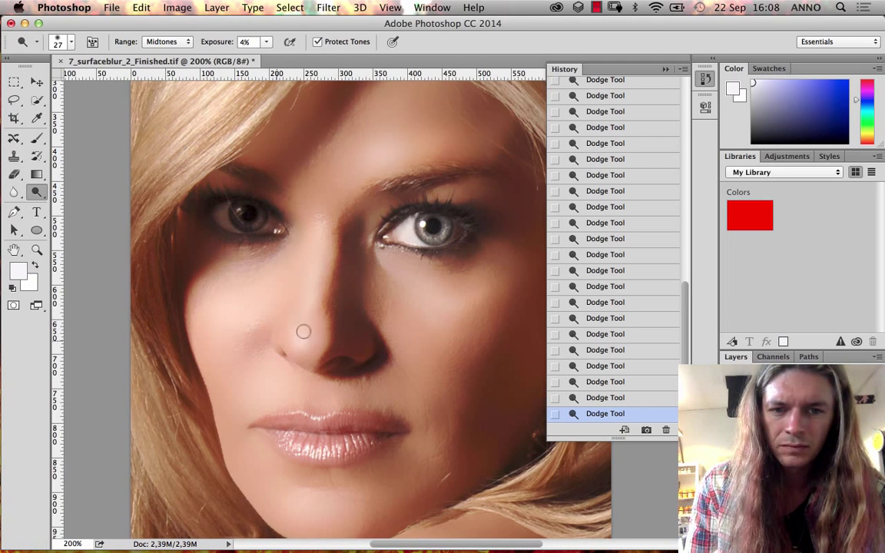
right_click(406, 277)
type("55")
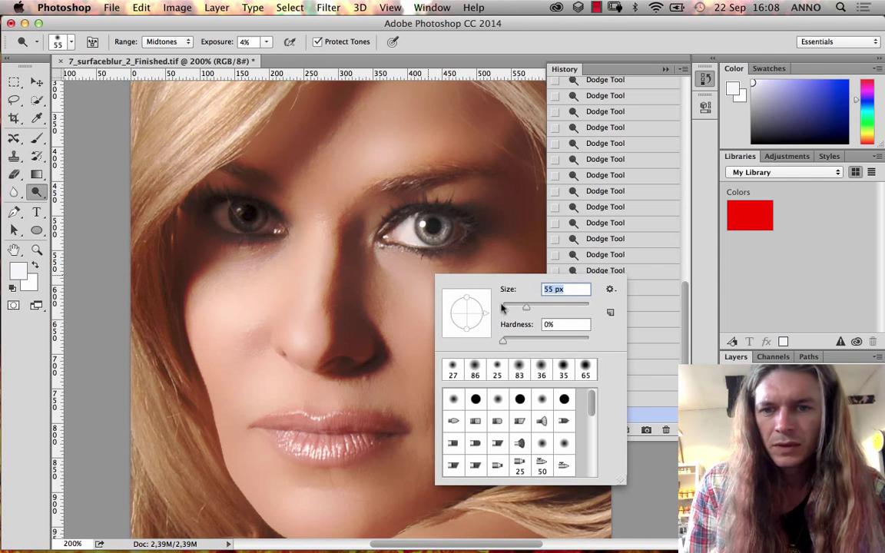
key("Return")
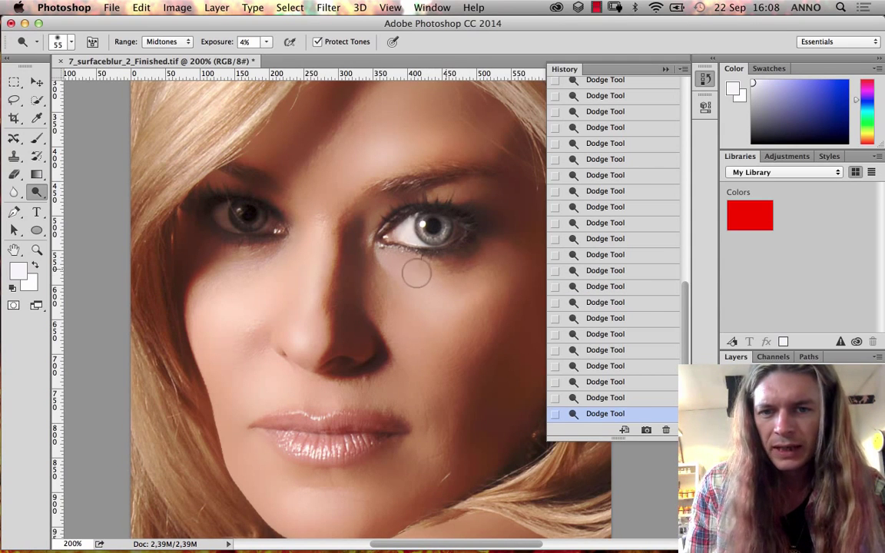
left_click_drag(373, 243, 398, 243)
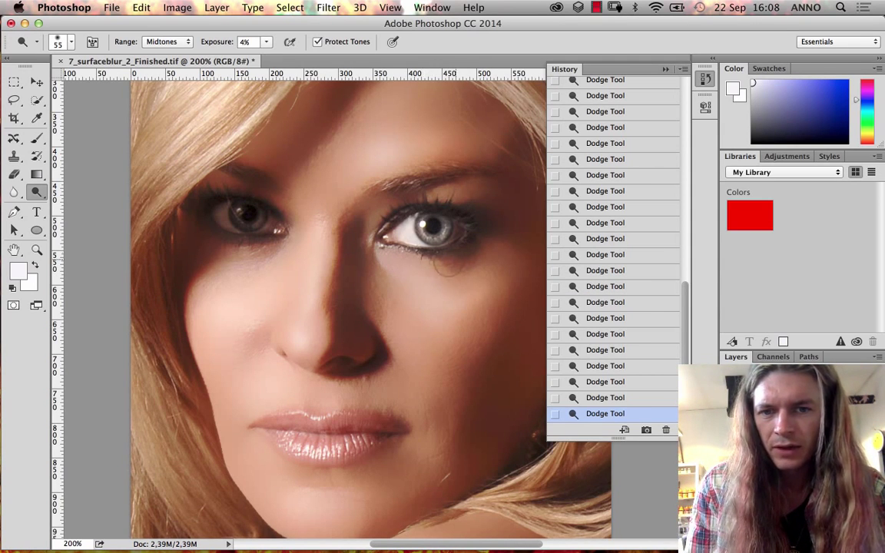
Reduce the dodge brush to 25 px and then settle on 44 px
right_click(536, 286)
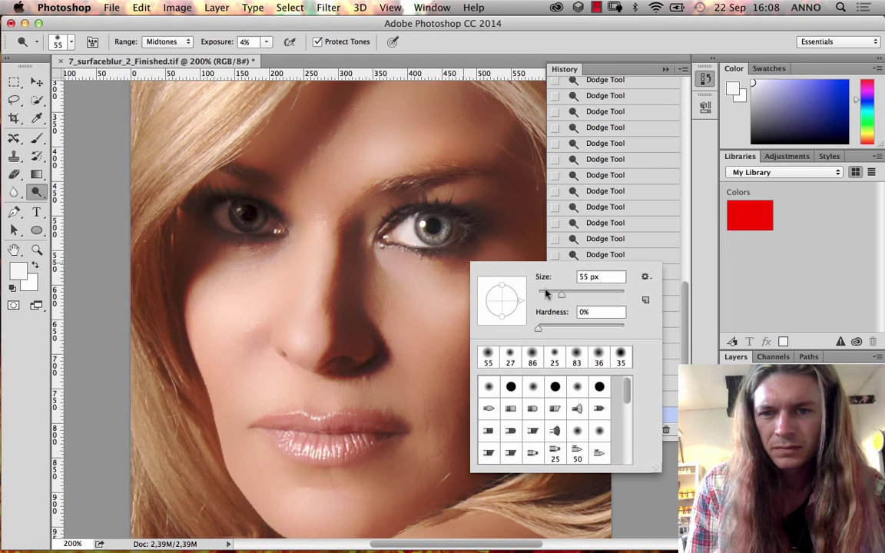
left_click_drag(546, 294, 542, 294)
key("Return")
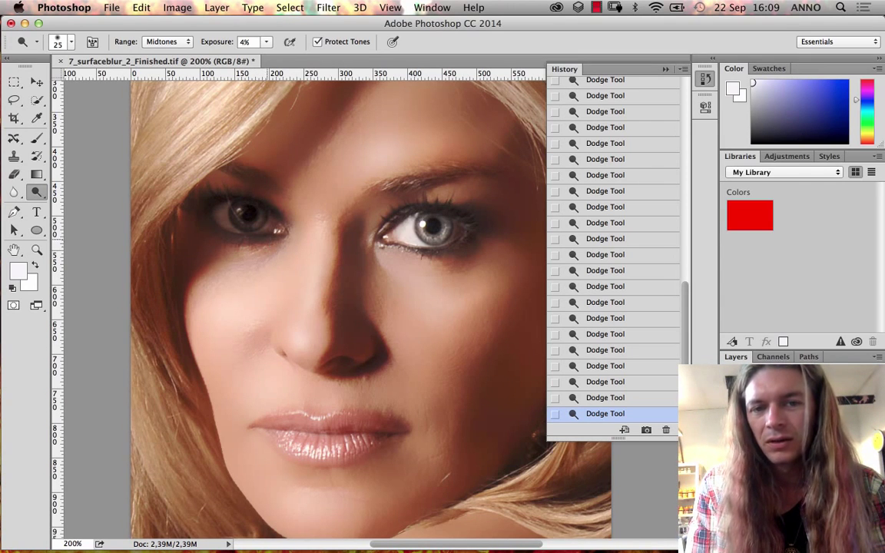
right_click(247, 215)
type("44")
key("Return")
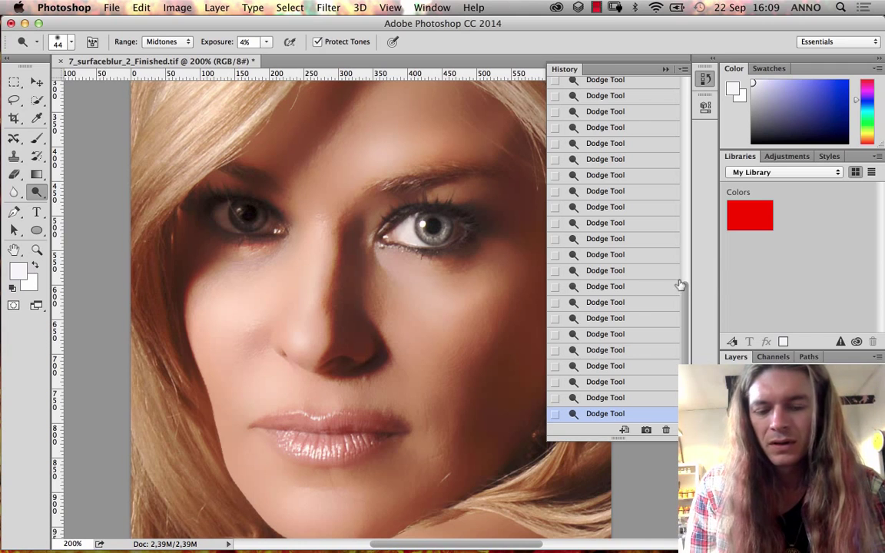
Step back through the dodge strokes, show the original photo from History, then collapse the History list
key("super+alt+z")
key("super+alt+z")
key("super+alt+z")
key("super+alt+z")
key("super+alt+z")
key("super+alt+z")
key("super+alt+z")
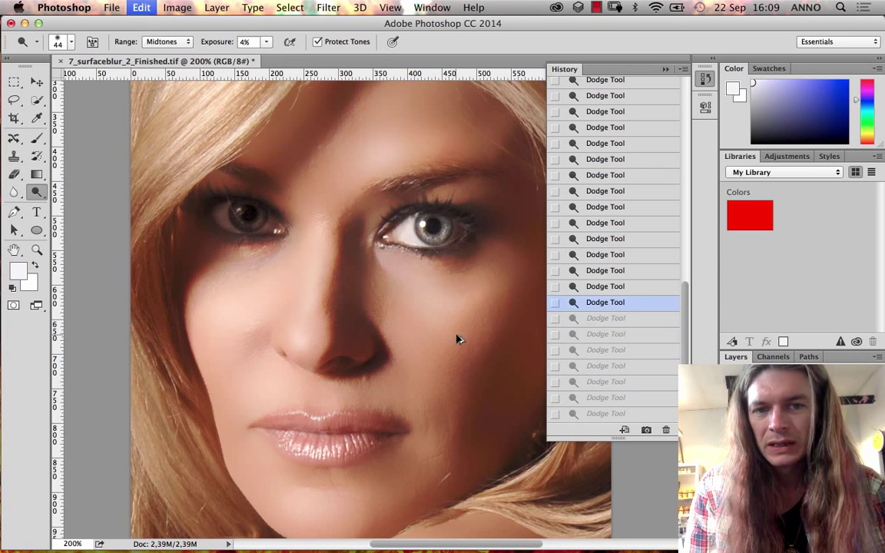
key("super+alt+z")
key("super+alt+z")
key("super+alt+z")
key("super+alt+z")
key("super+alt+z")
key("super+alt+z")
key("super+alt+z")
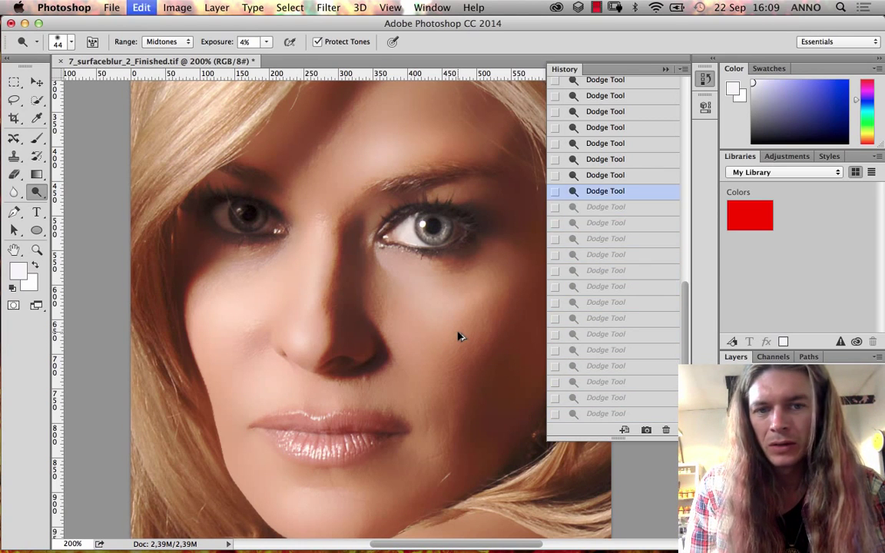
key("super+alt+z")
key("super+alt+z")
key("super+alt+z")
key("super+alt+z")
key("super+alt+z")
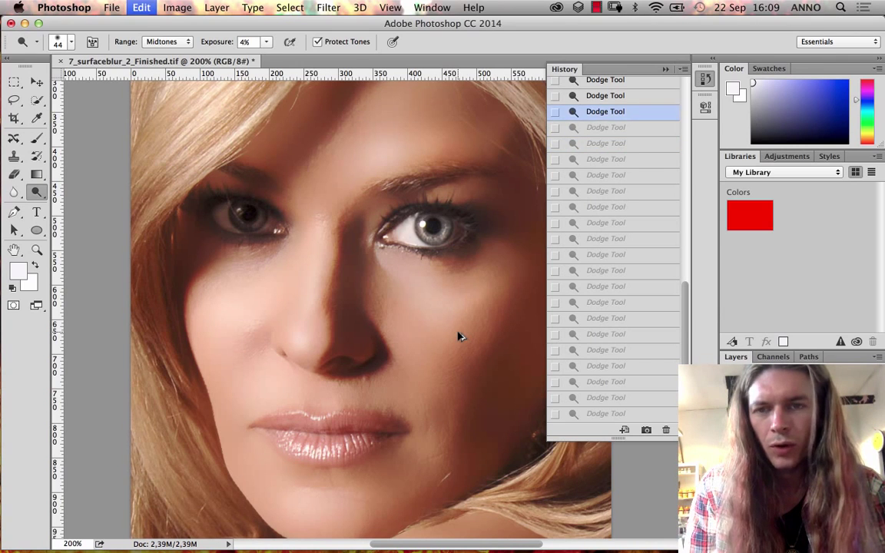
key("super+alt+z")
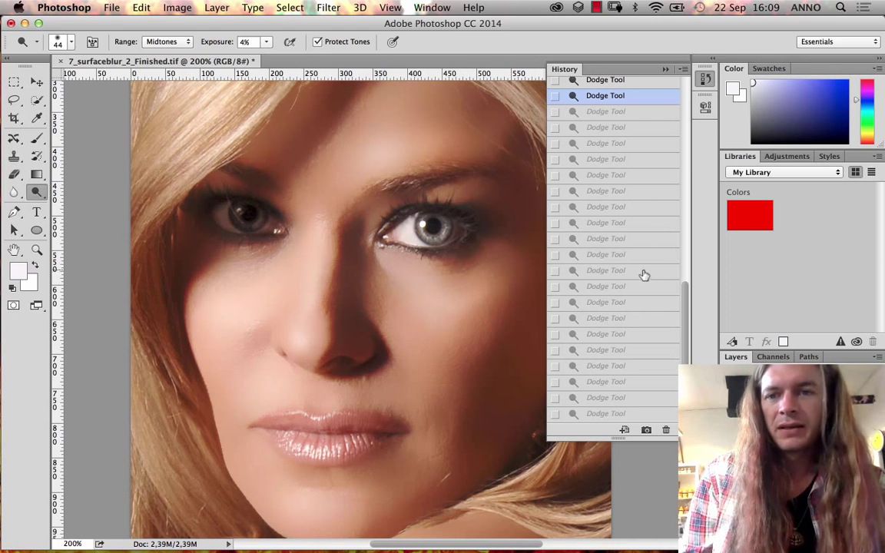
left_click_drag(687, 298, 685, 76)
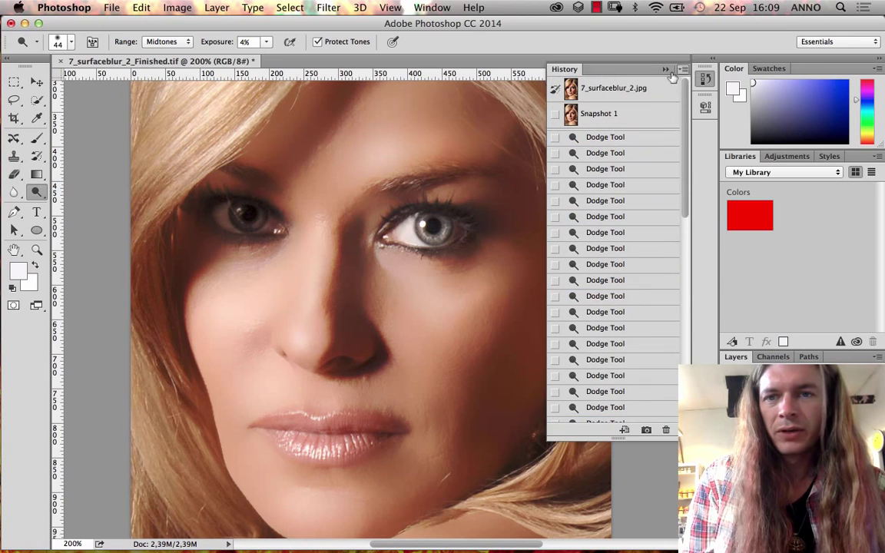
left_click(614, 89)
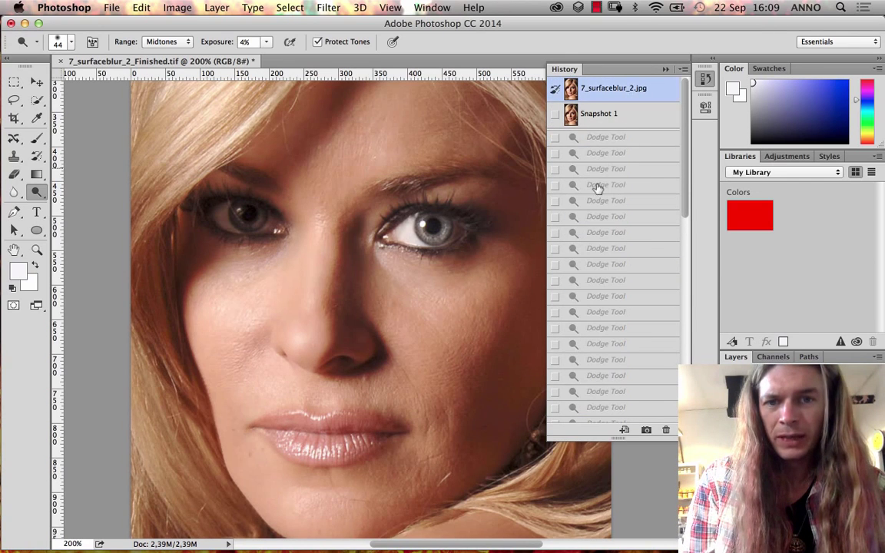
left_click(665, 69)
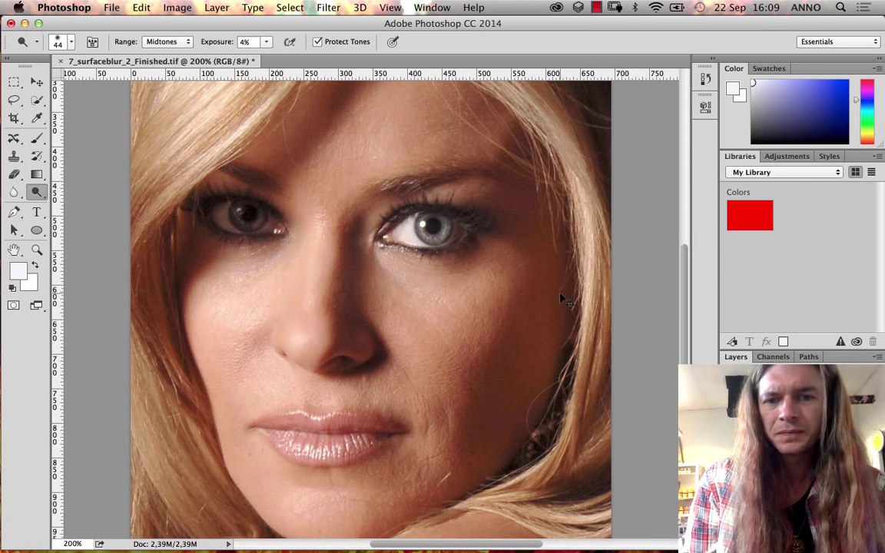
Toggle between the original and retouched versions to compare, ending with the Patch Tool selected
key("super+z")
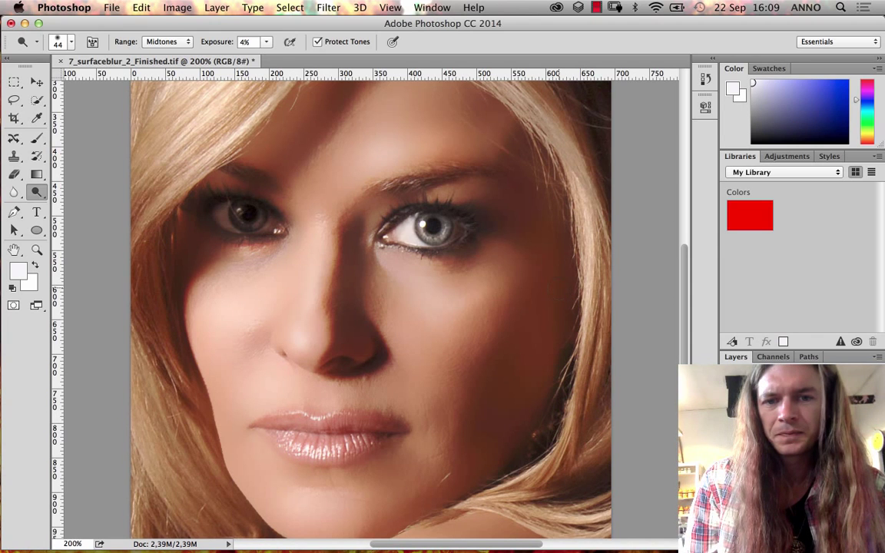
key("super+z")
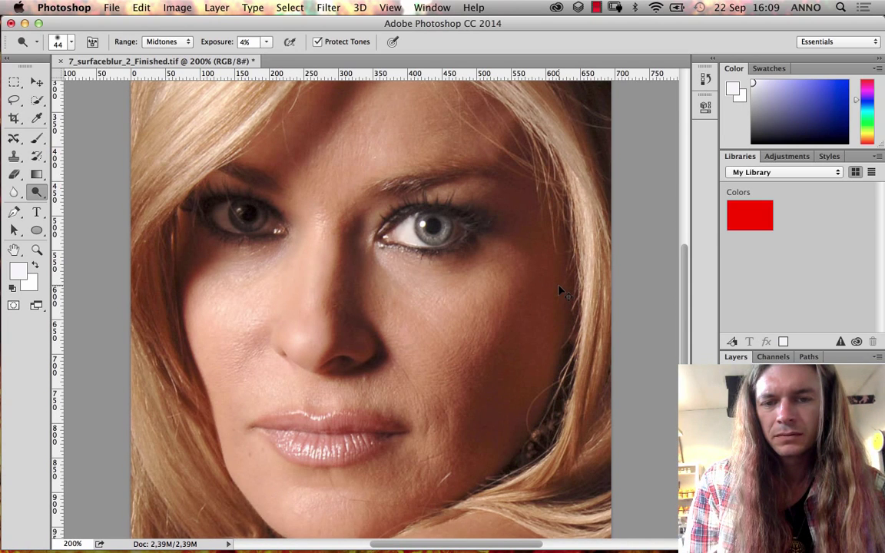
key("super+z")
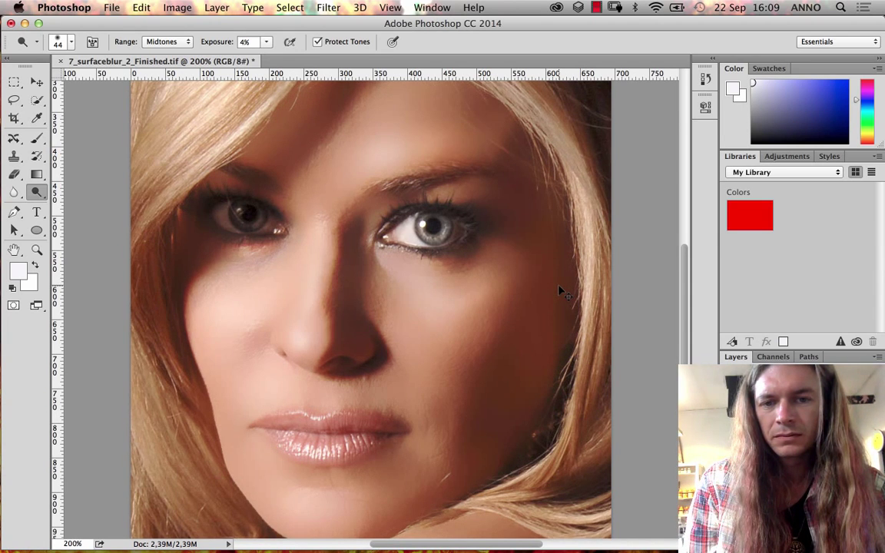
key("super+z")
key("super+z")
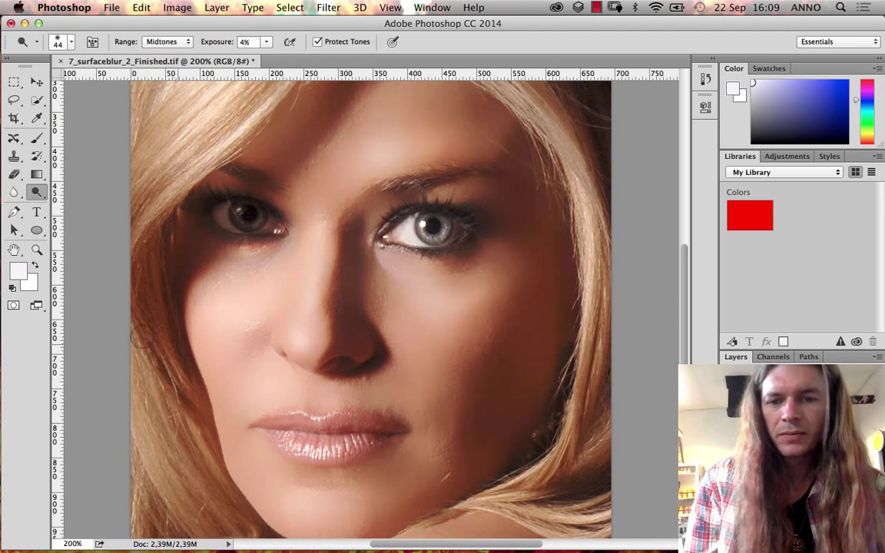
mouse_move(18, 141)
left_mouse_down()
mouse_move(62, 144)
mouse_move(68, 171)
left_mouse_up()
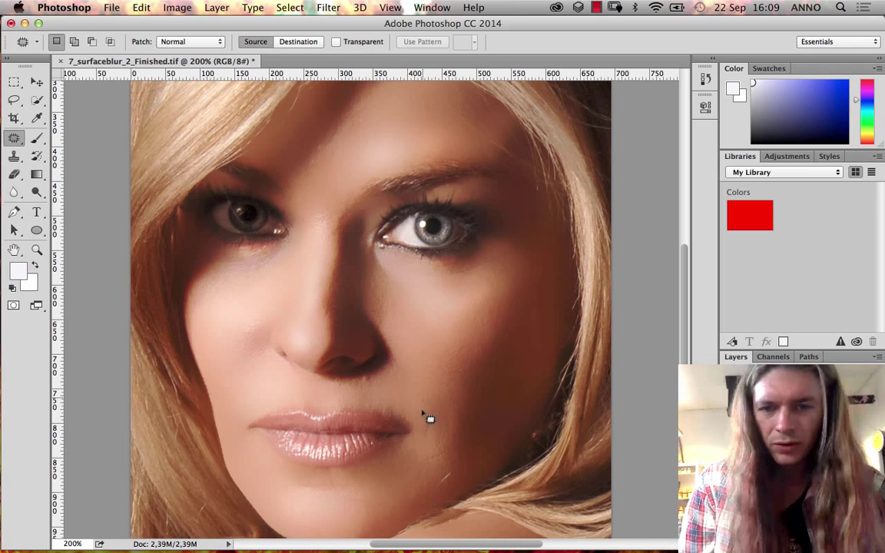
Outline small blemishes near the lips and lower cheek for patching, dismissing the no-pixels-selected warnings
mouse_move(443, 424)
left_mouse_down()
mouse_move(430, 391)
mouse_move(435, 453)
mouse_move(444, 419)
left_mouse_up()
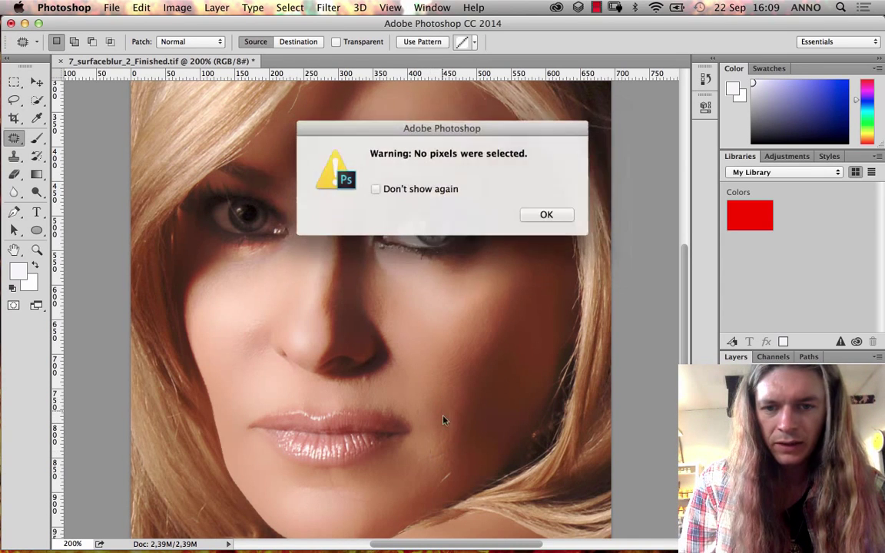
left_click(546, 215)
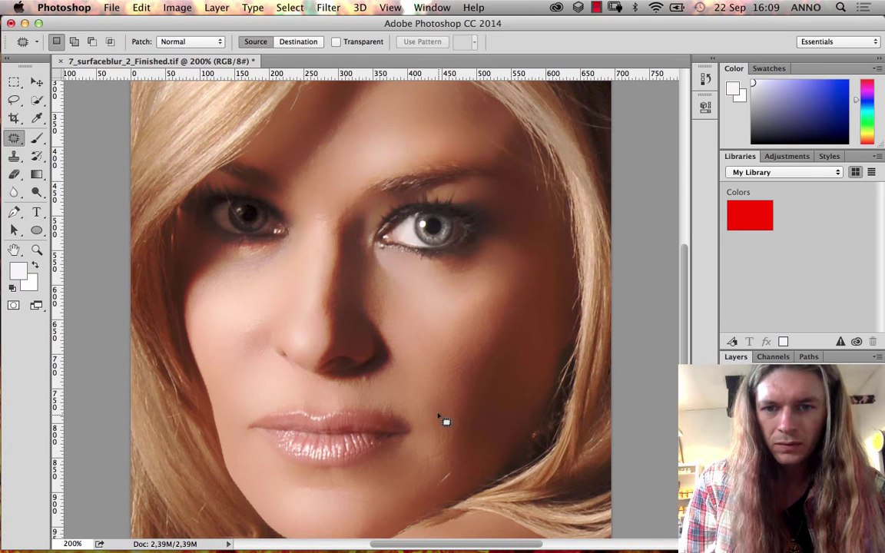
left_click_drag(450, 435, 447, 410)
left_click(456, 454)
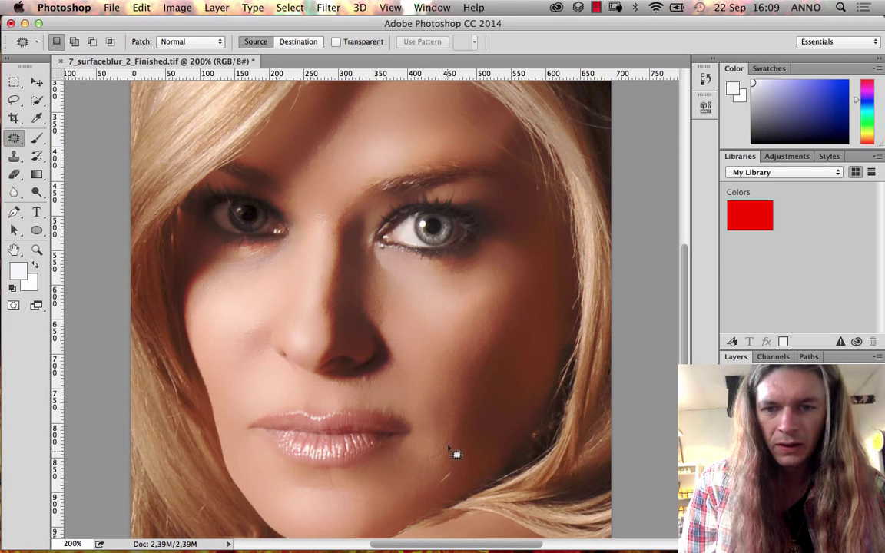
left_click_drag(443, 450, 449, 448)
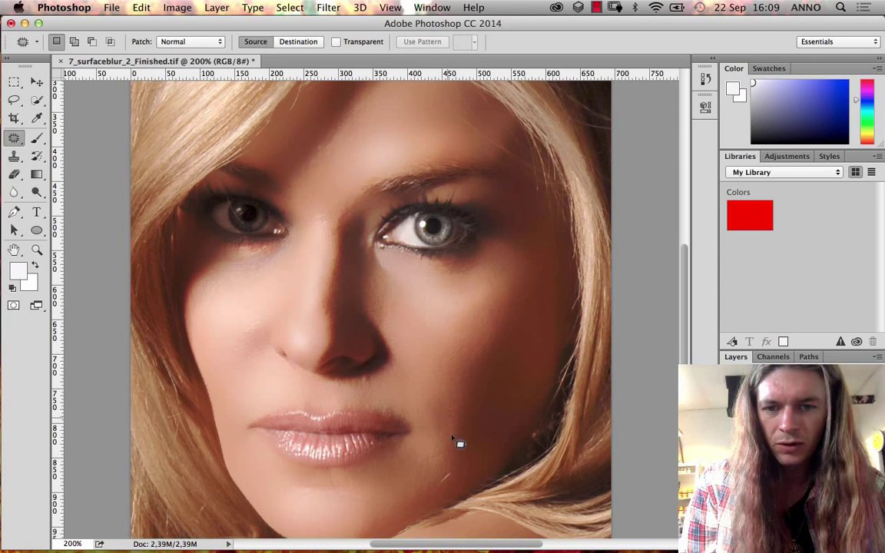
left_click_drag(450, 424, 449, 442)
left_click(447, 396)
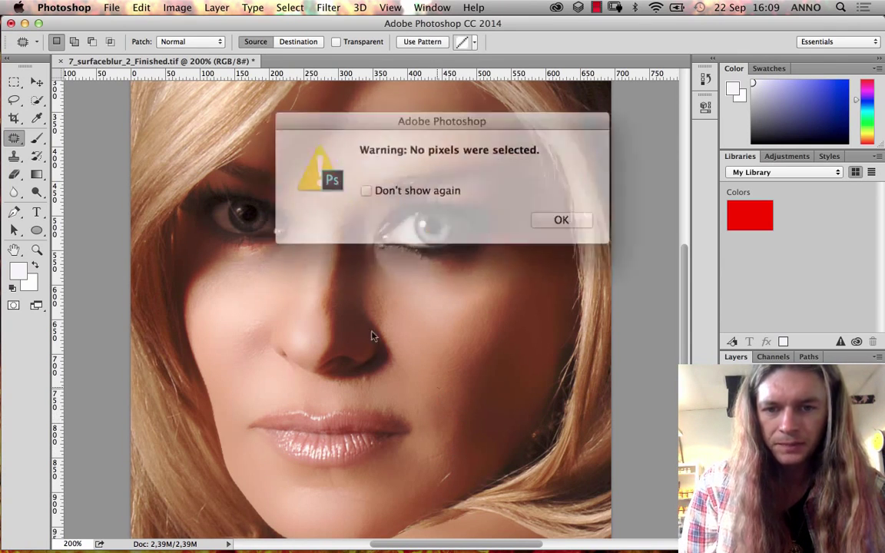
left_click(544, 215)
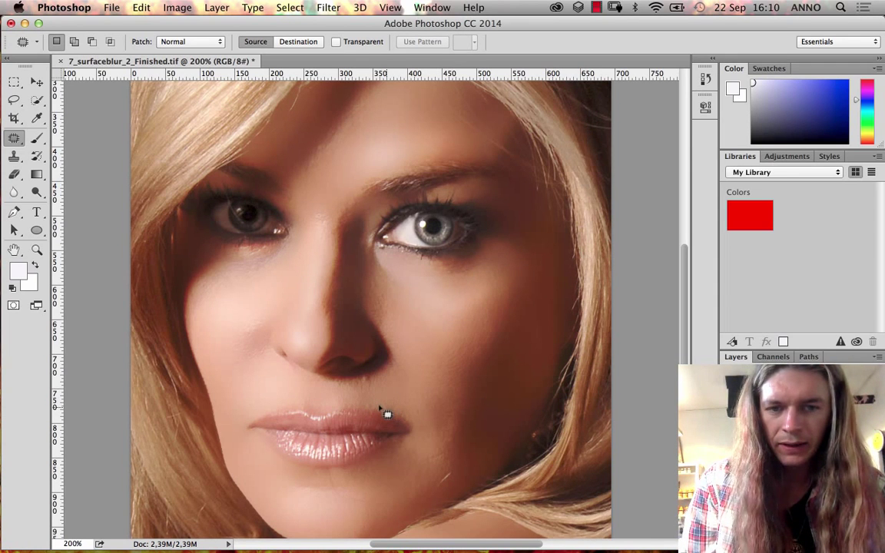
Zoom in closely on the lips and outline the blemish just above the upper lip
key("z")
left_click_drag(266, 355, 453, 484)
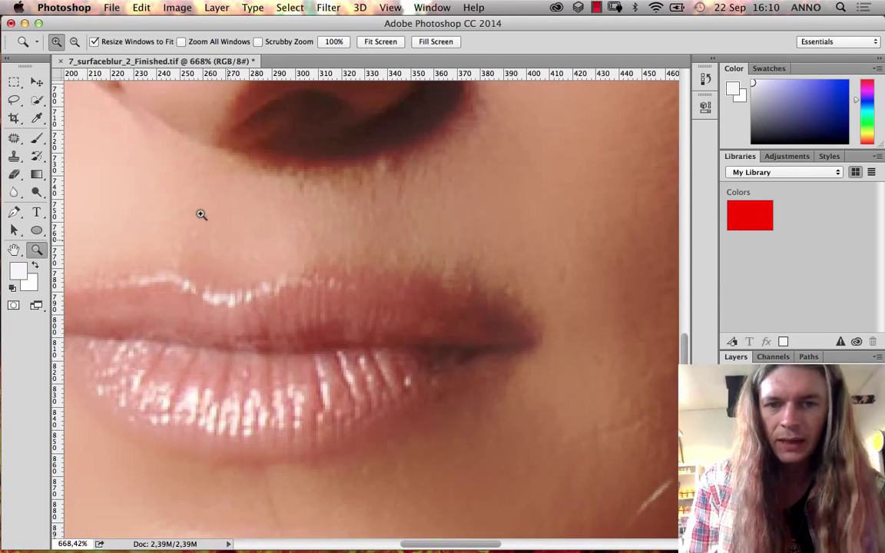
left_click(15, 136)
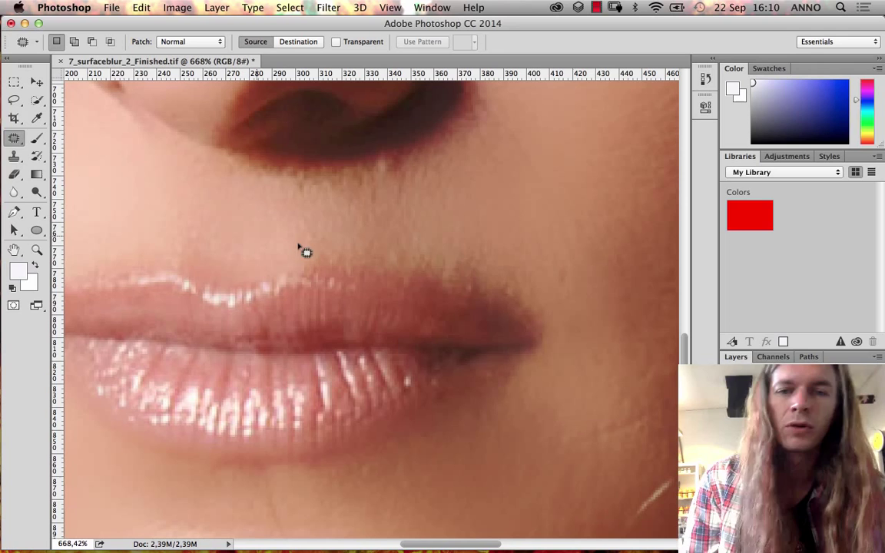
mouse_move(459, 268)
left_mouse_down()
mouse_move(448, 236)
mouse_move(473, 250)
mouse_move(472, 268)
mouse_move(470, 228)
mouse_move(468, 252)
mouse_move(483, 256)
mouse_move(489, 240)
left_mouse_up()
left_click(481, 234)
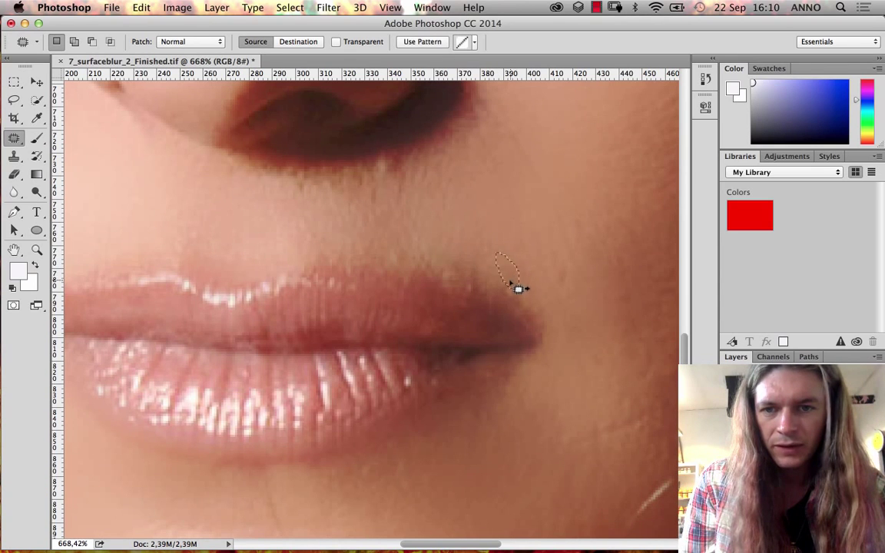
mouse_move(397, 251)
left_mouse_down()
mouse_move(426, 237)
mouse_move(452, 286)
mouse_move(445, 251)
left_mouse_up()
key("Return")
Patch the blemishes along the upper-lip edge, then fit the whole portrait in the window
left_click(482, 262)
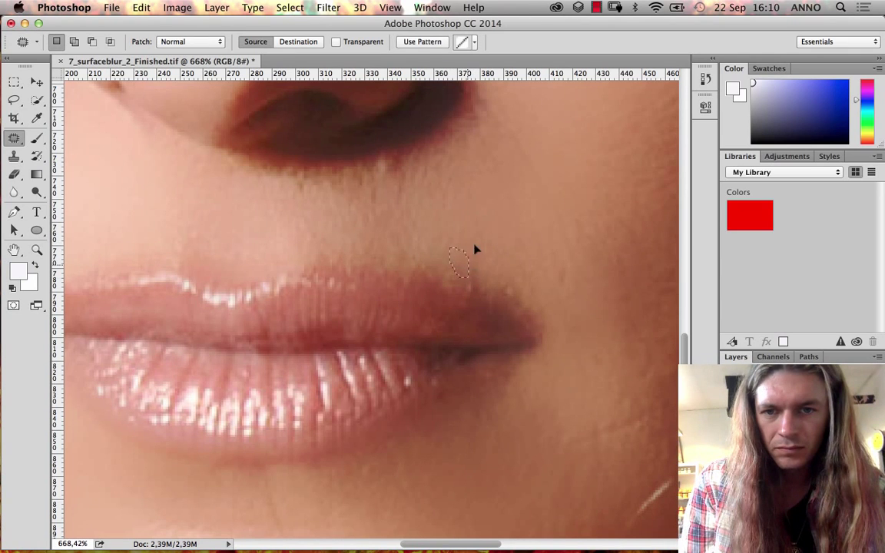
left_click(488, 284)
mouse_move(474, 292)
left_mouse_down()
mouse_move(467, 273)
mouse_move(512, 298)
mouse_move(511, 290)
left_mouse_up()
left_click(527, 301)
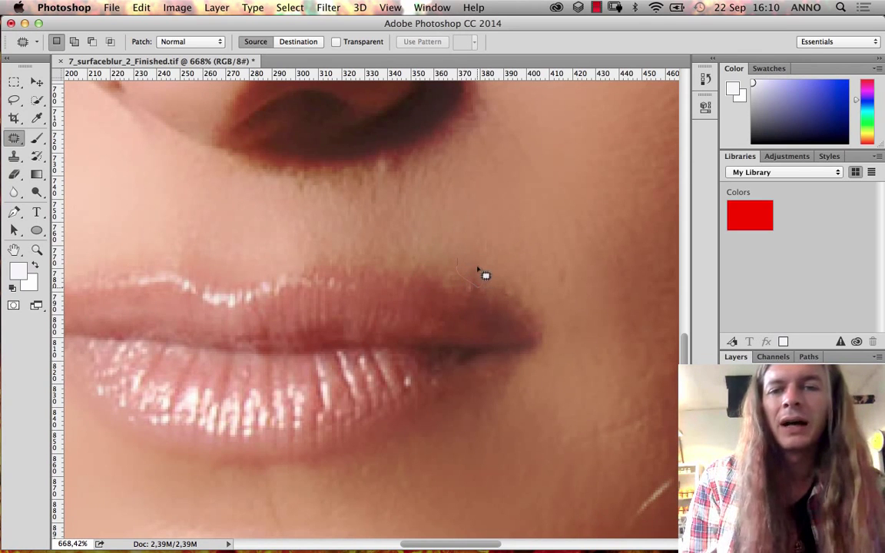
mouse_move(484, 274)
left_mouse_down()
mouse_move(481, 246)
mouse_move(518, 282)
mouse_move(523, 245)
left_mouse_up()
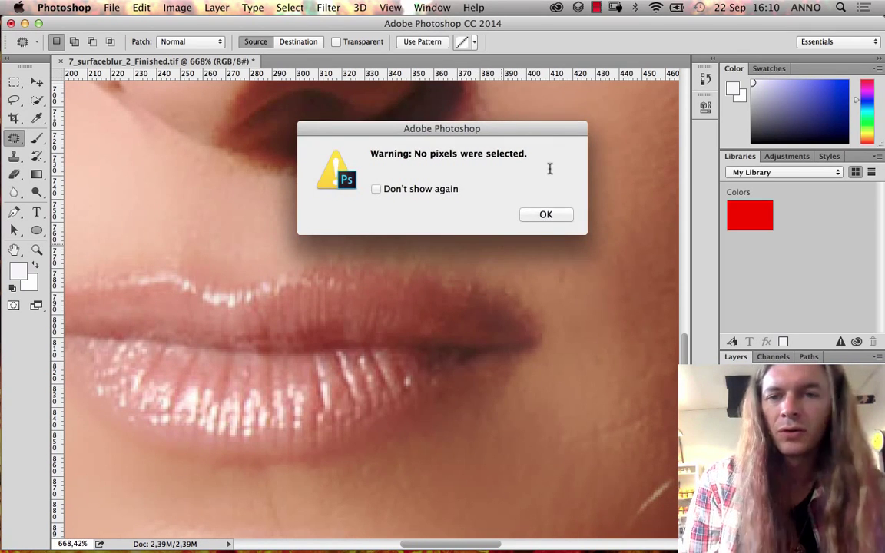
key("Return")
key("super+0")
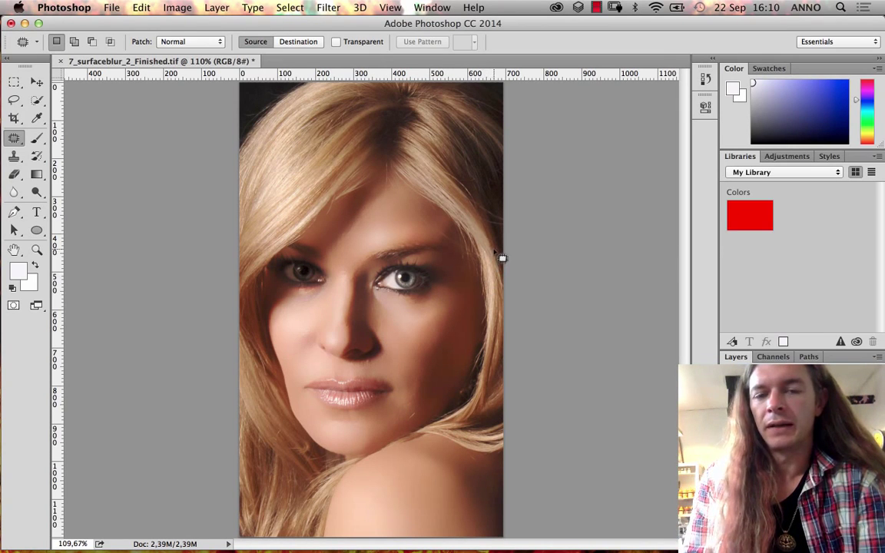
Open the History panel, zoom in on the left eye, and set Snapshot 1 as the restore source
left_click(704, 81)
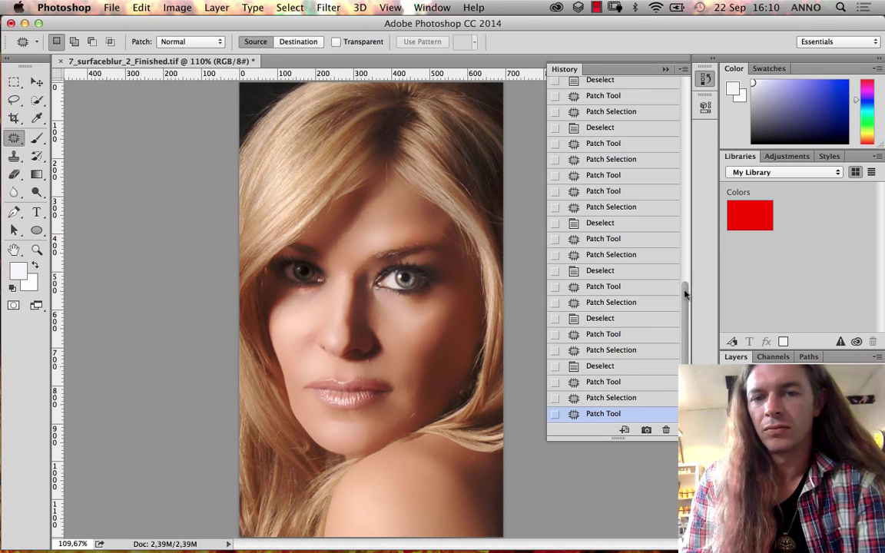
left_click_drag(682, 296, 684, 91)
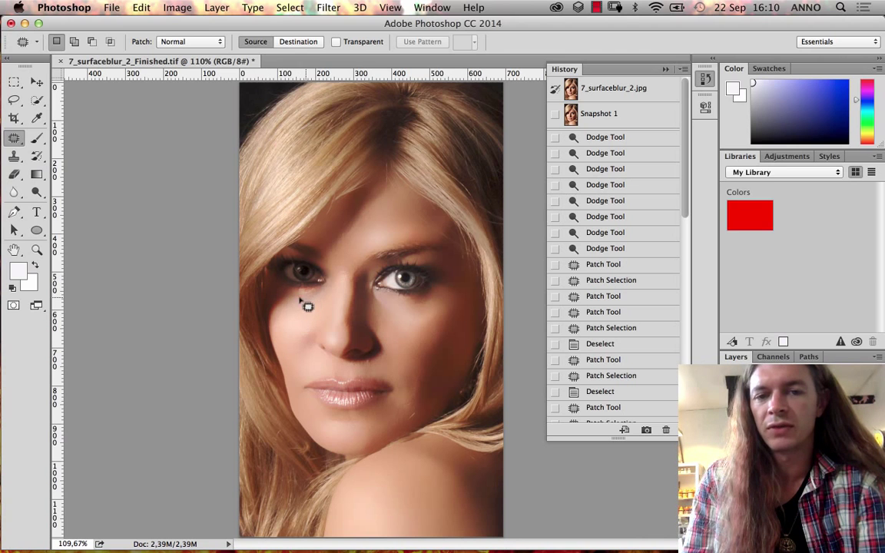
left_click(36, 249)
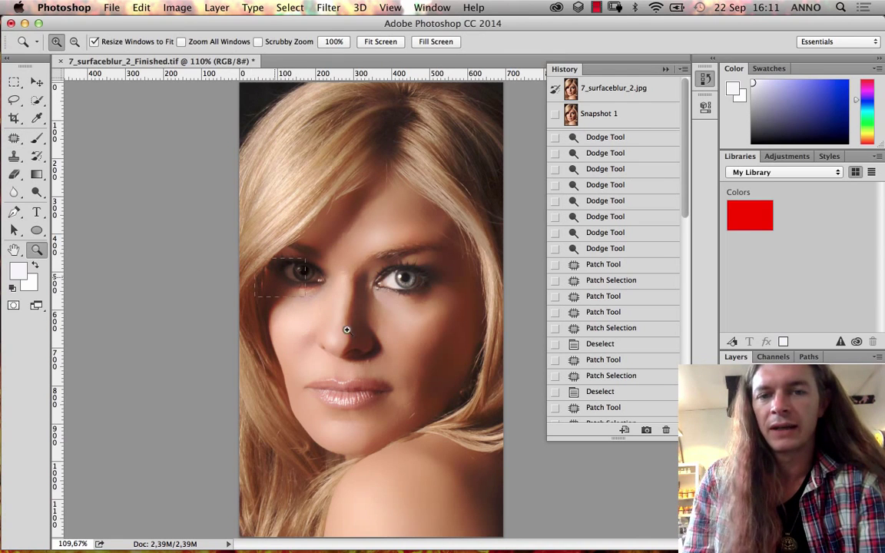
left_click_drag(257, 268, 334, 319)
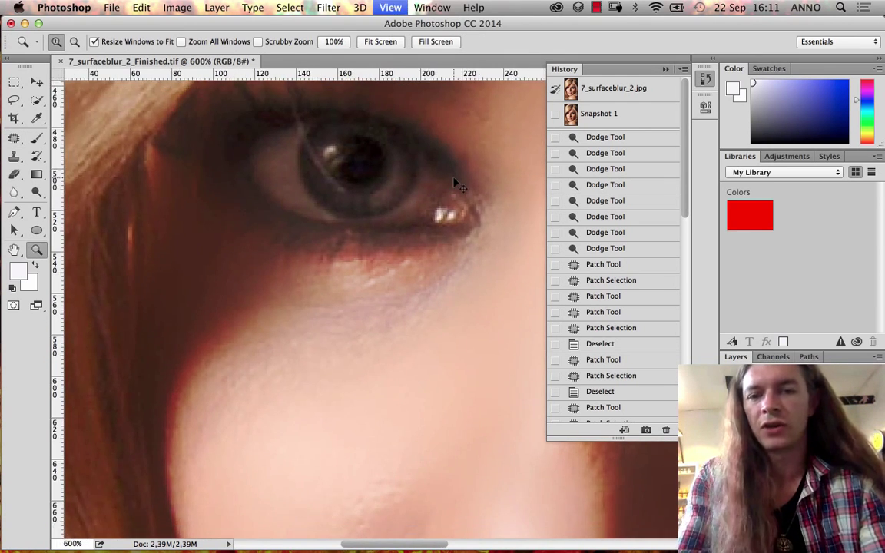
key("super+minus")
key("super+minus")
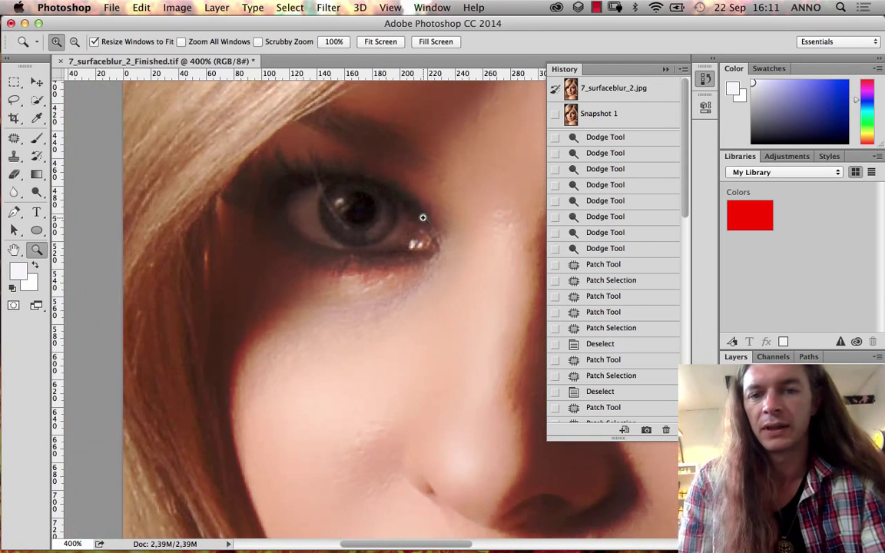
left_click(555, 115)
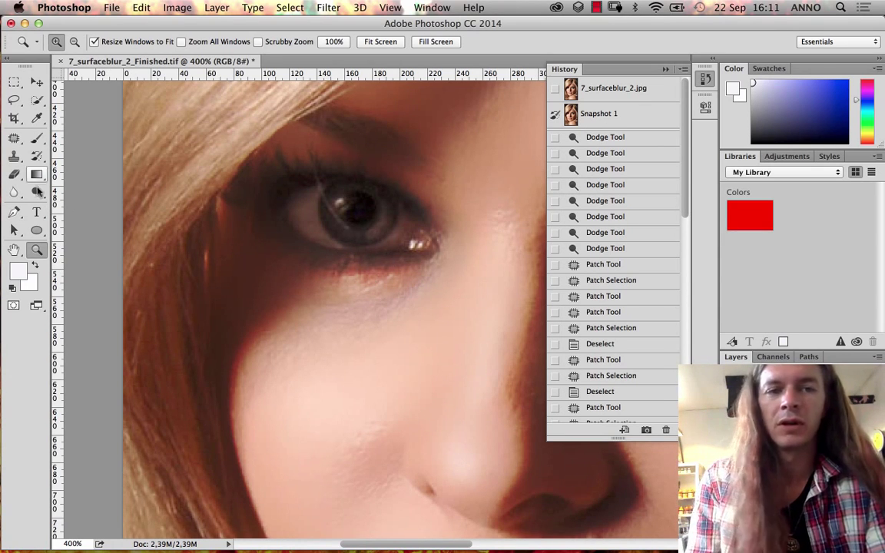
With the History Brush at 10% opacity, paint Snapshot 1 skin back below the left eye
mouse_move(36, 156)
left_mouse_down()
mouse_move(83, 164)
mouse_move(82, 154)
left_mouse_up()
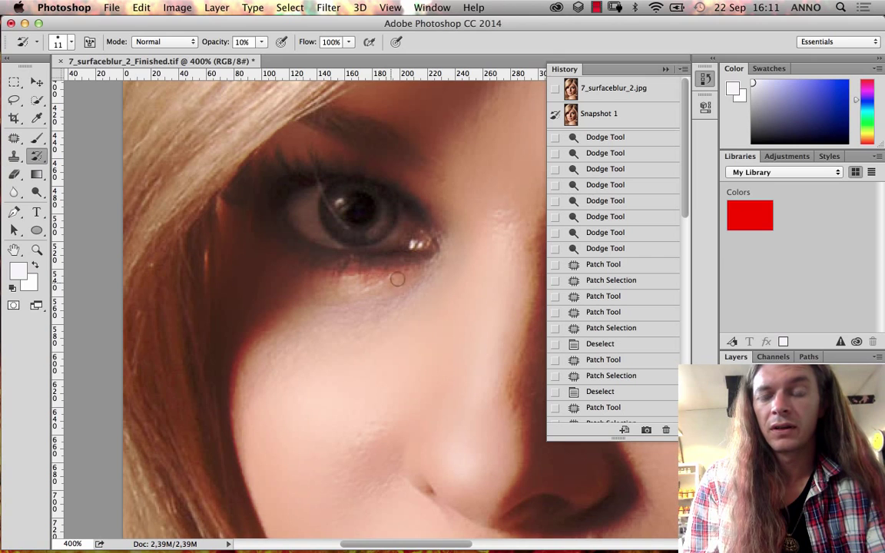
left_click(344, 278)
left_click(361, 276)
left_click(346, 306)
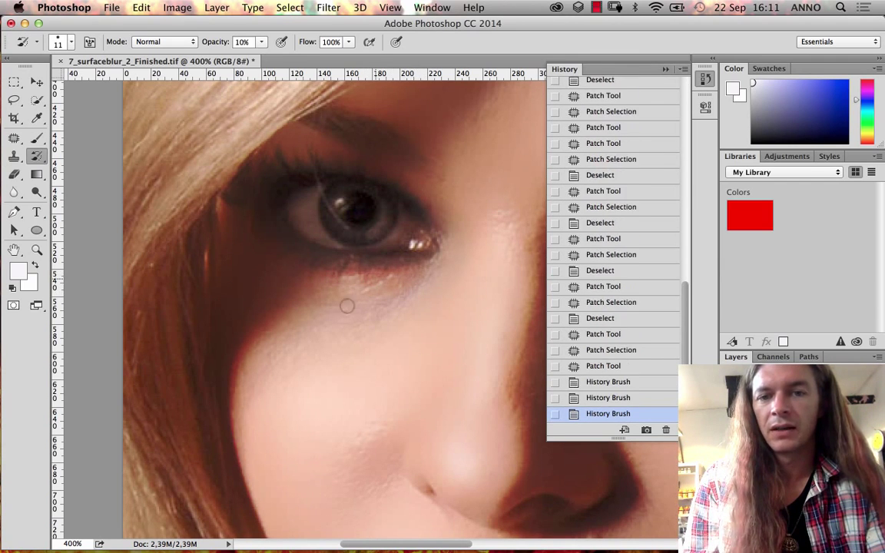
left_click(349, 301)
left_click(361, 296)
left_click(368, 292)
left_click(357, 287)
left_click(349, 284)
left_click(354, 281)
left_click(346, 277)
double_click(351, 273)
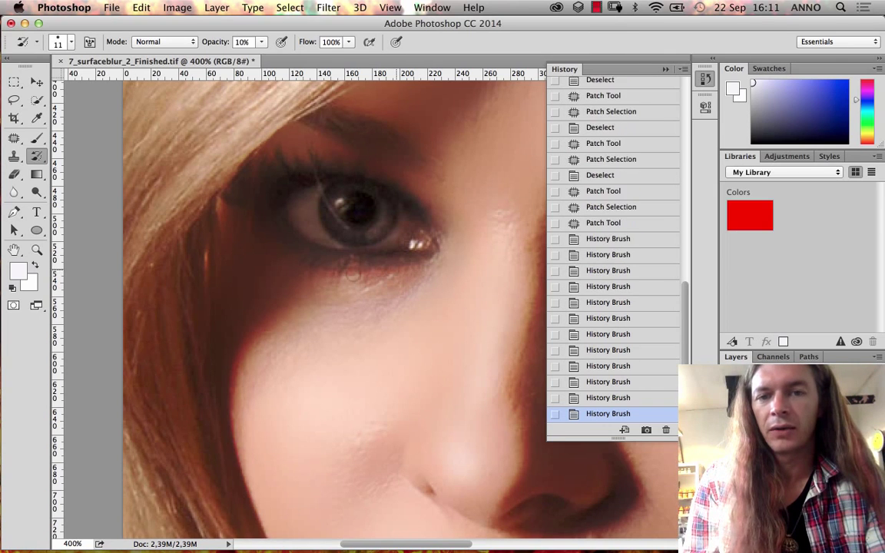
Restore the skin along the lower eyelid, then fit the whole portrait in the window
left_click(354, 270)
left_click(360, 267)
left_click(365, 265)
left_click(370, 262)
left_click(354, 244)
left_click(380, 238)
left_click(426, 257)
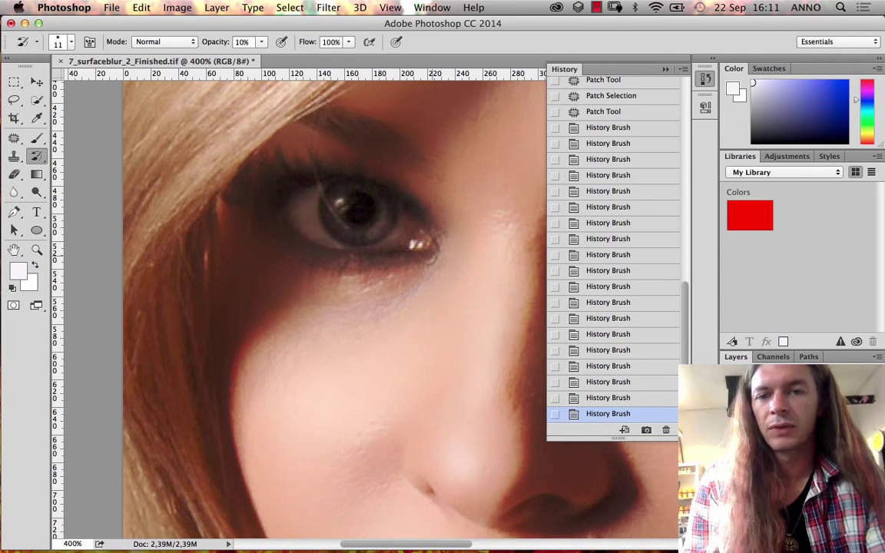
left_click(358, 249)
left_click(345, 249)
left_click(333, 250)
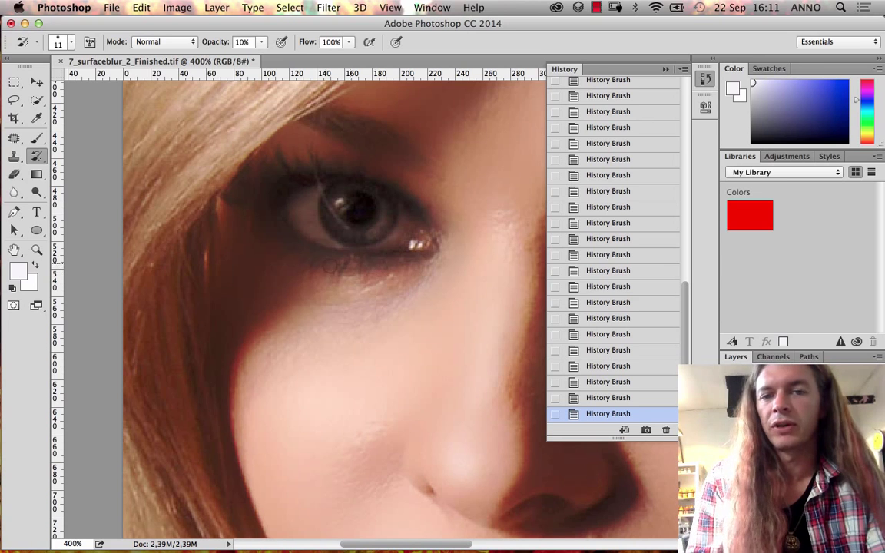
key("super+0")
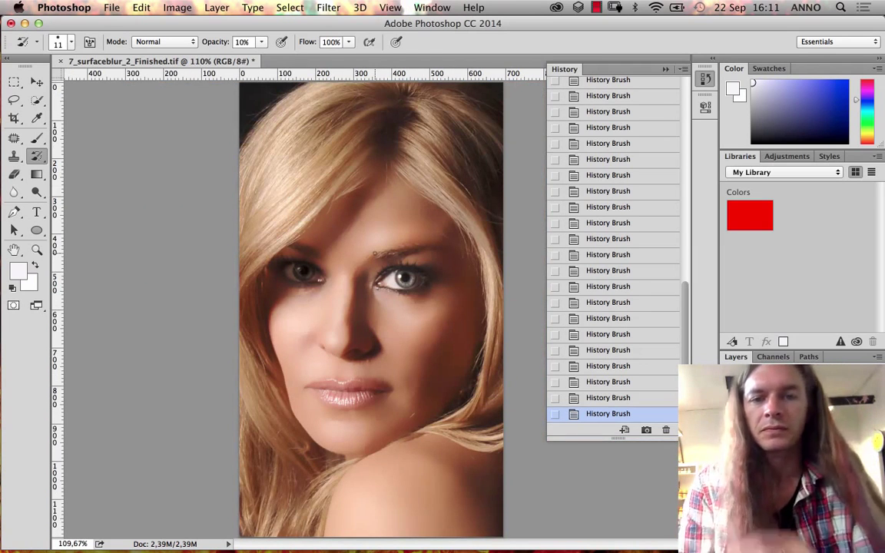
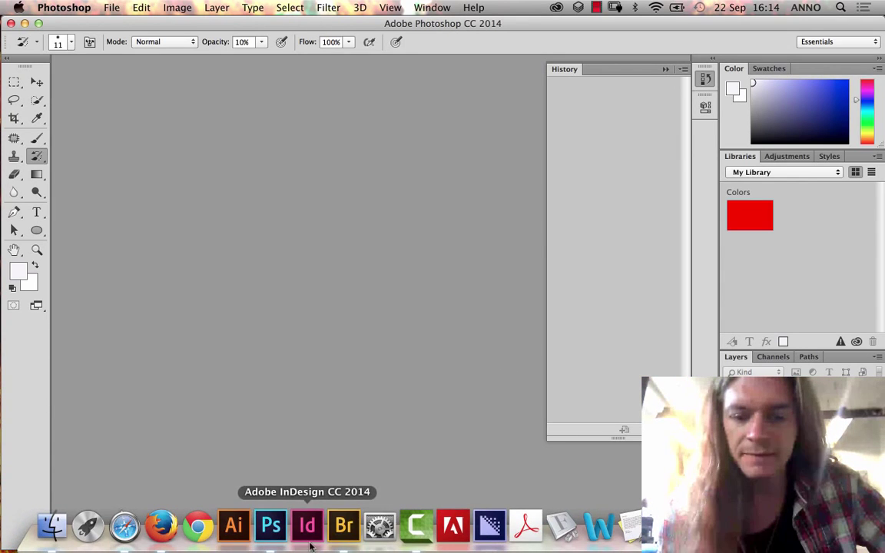
In Bridge, browse Retouch_Adjustments_Filters > Adjustments and drag 1_levels.jpg onto Photoshop's Dock icon
left_click(345, 527)
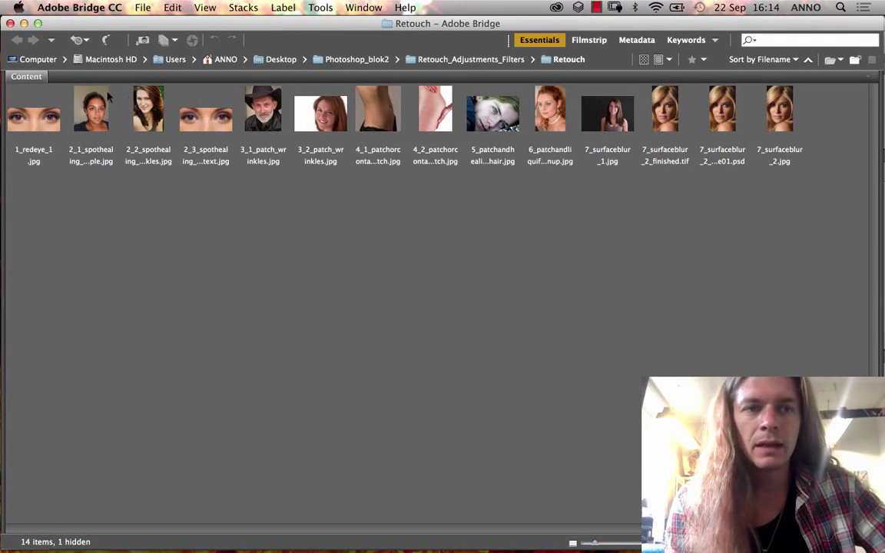
left_click(453, 60)
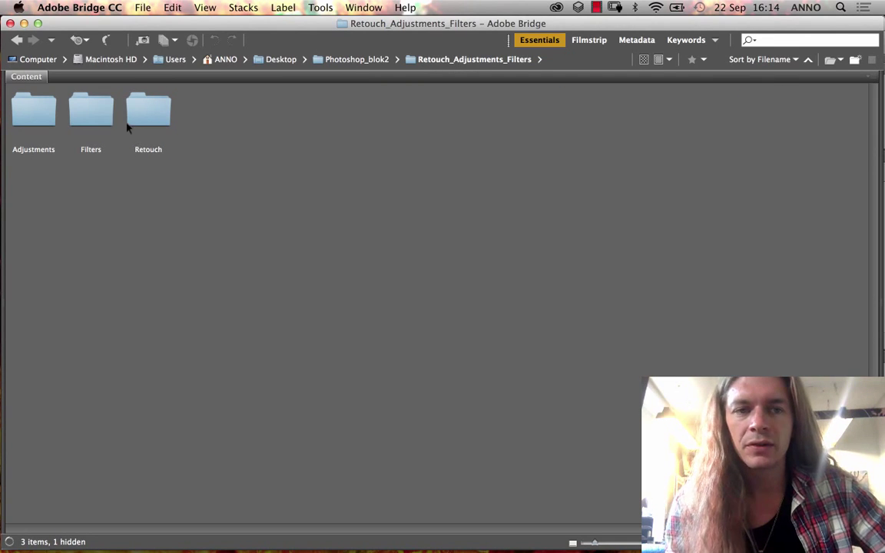
double_click(46, 119)
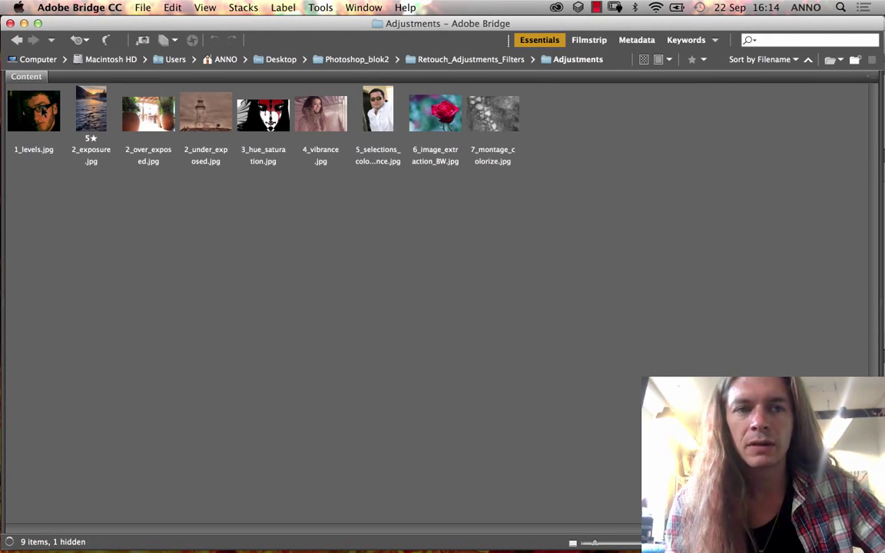
left_click(58, 135)
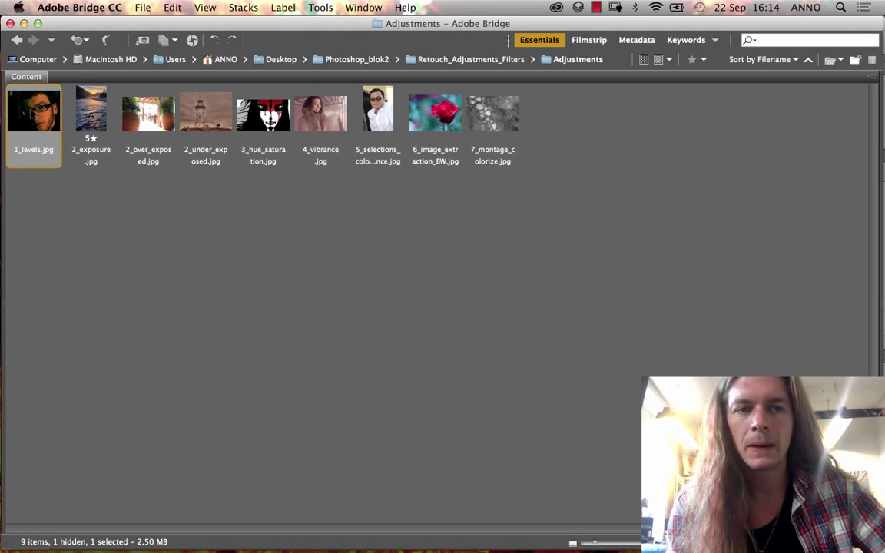
left_click_drag(29, 103, 287, 524)
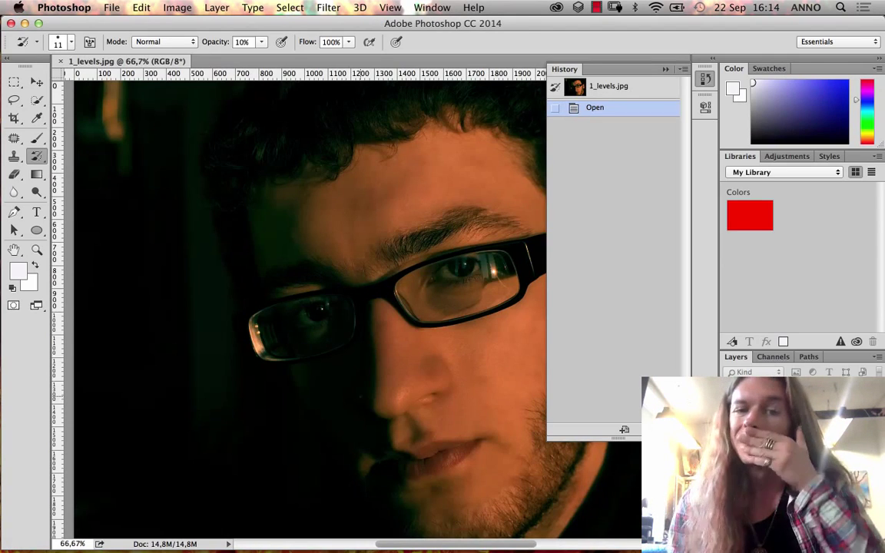
Close the History panel, briefly preview Levels (Ctrl+L), then browse the Image > Adjustments menu
left_click(665, 69)
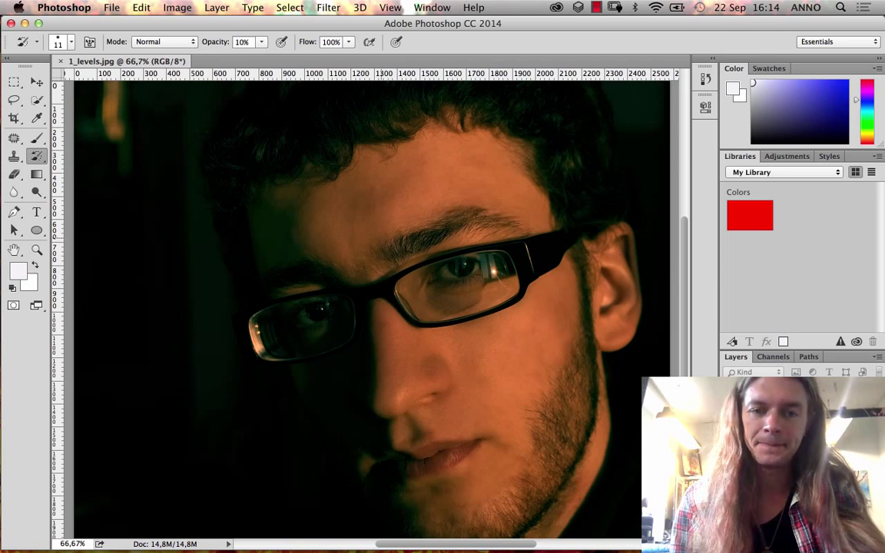
key("ctrl+l")
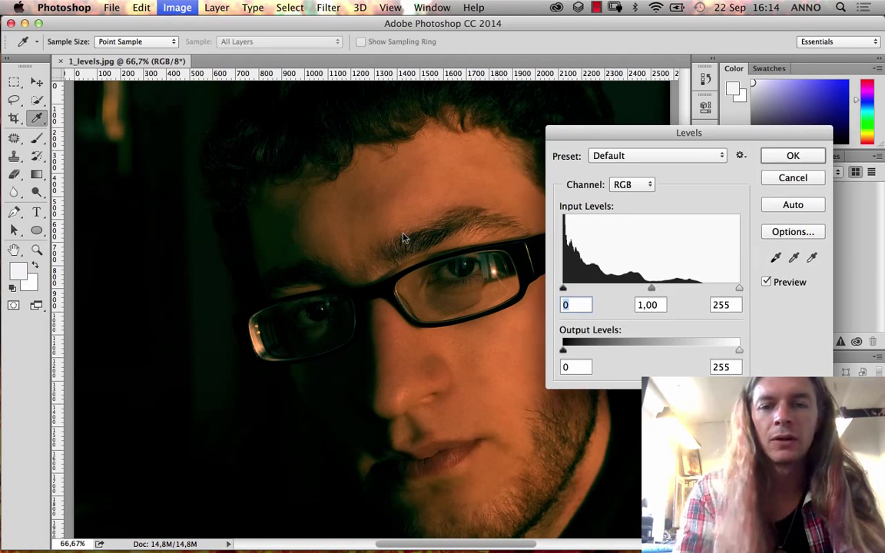
left_click_drag(580, 135, 553, 124)
key("Escape")
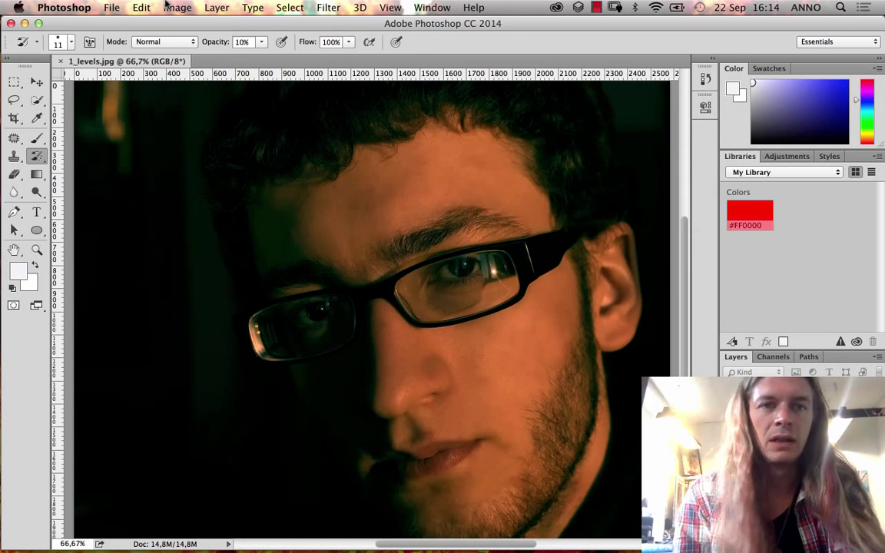
left_click(176, 8)
mouse_move(185, 47)
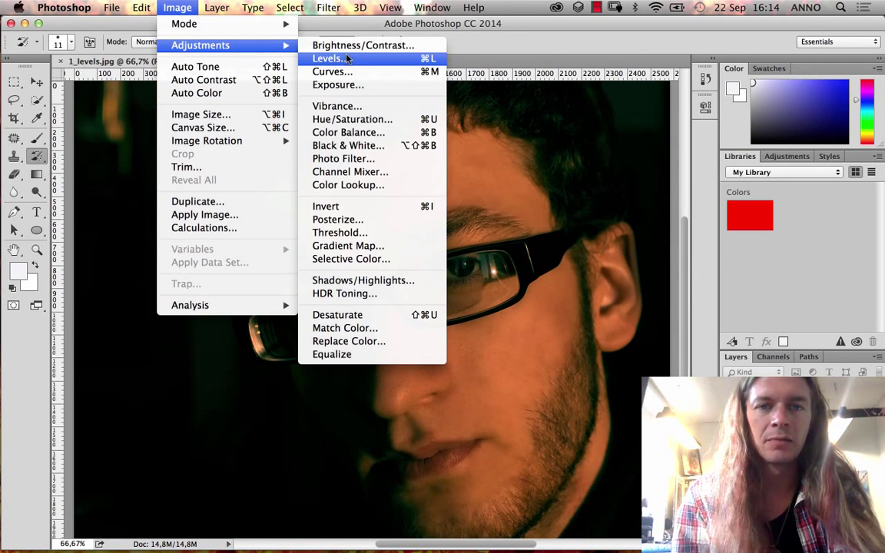
mouse_move(217, 8)
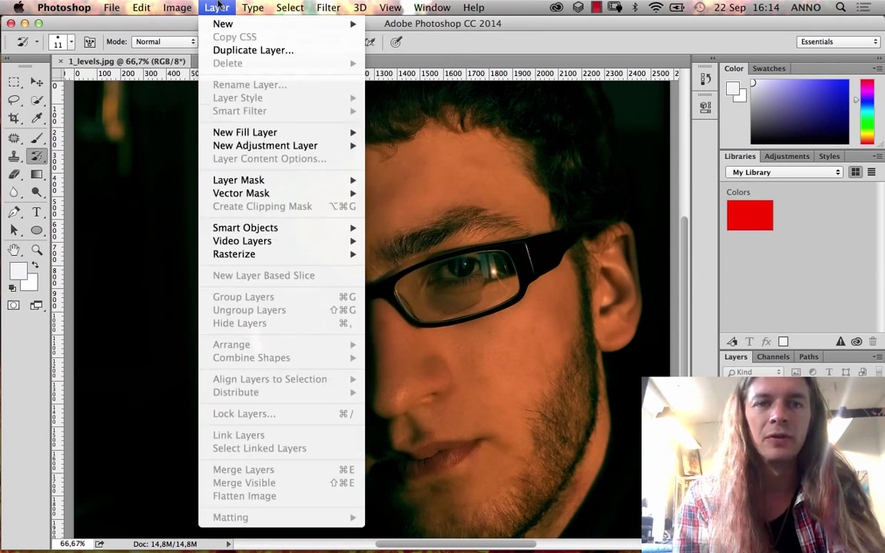
mouse_move(263, 147)
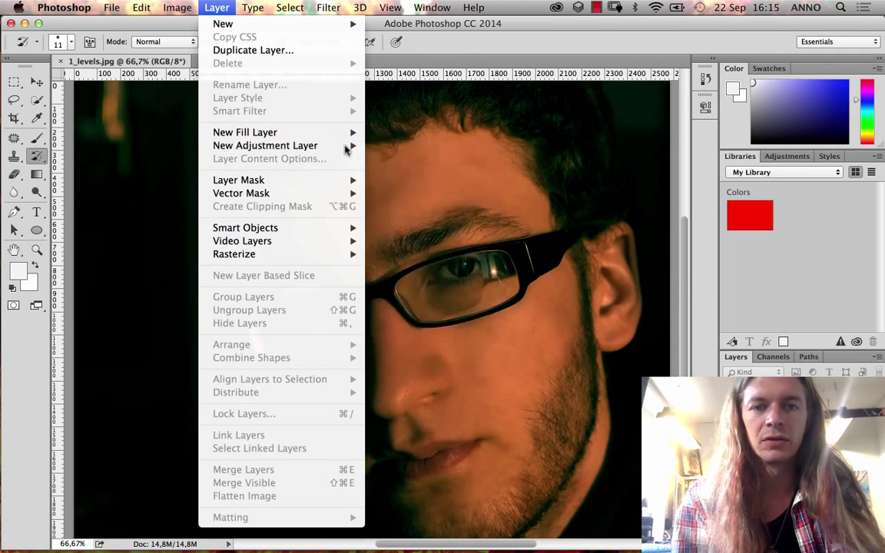
left_click(209, 9)
left_click(179, 8)
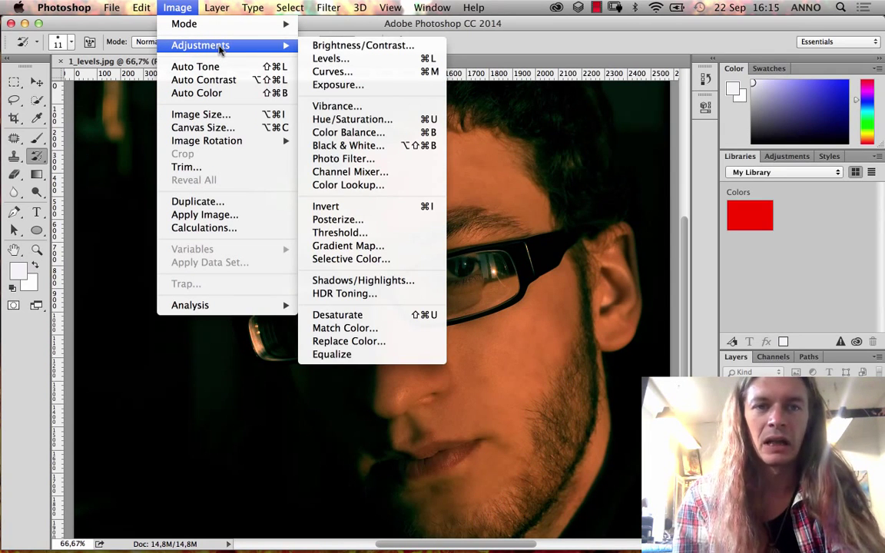
Open Levels, move it off the face, and set the white input to 203
left_click(330, 58)
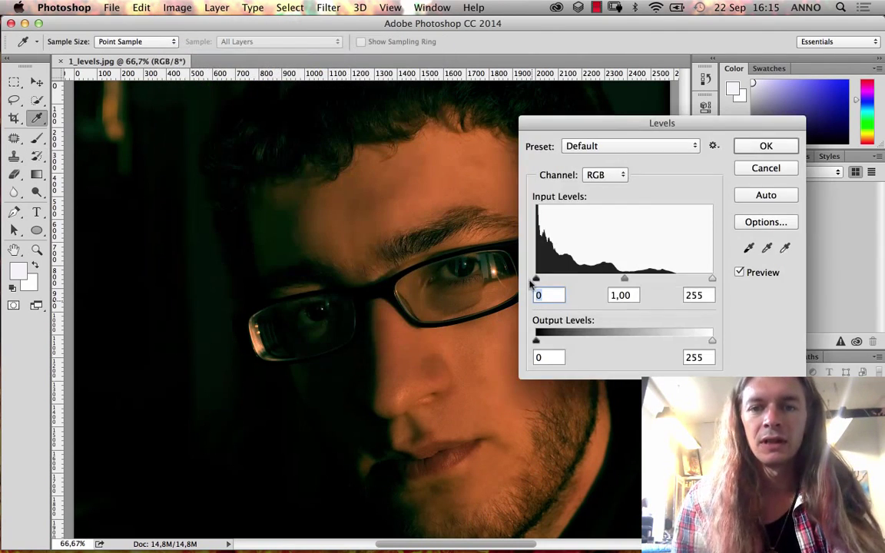
left_click_drag(612, 120, 608, 40)
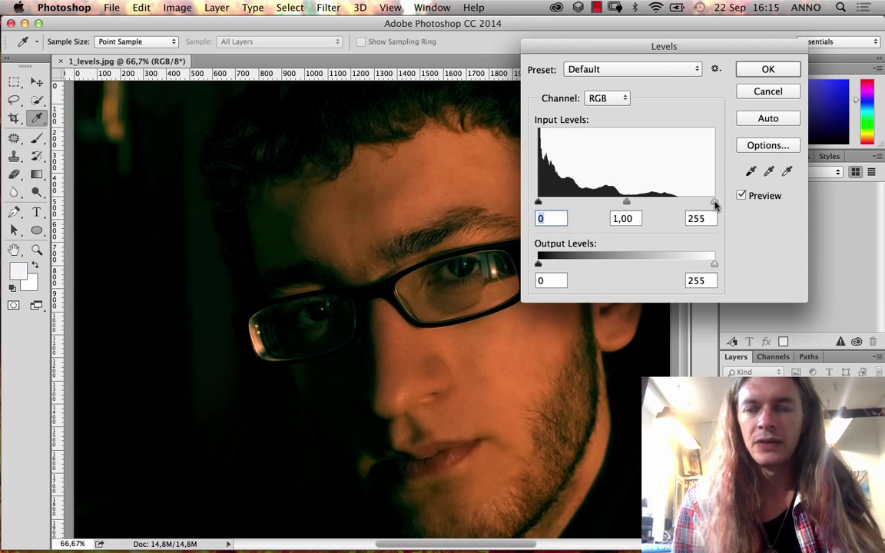
left_click_drag(715, 204, 678, 201)
left_click_drag(675, 52, 733, 47)
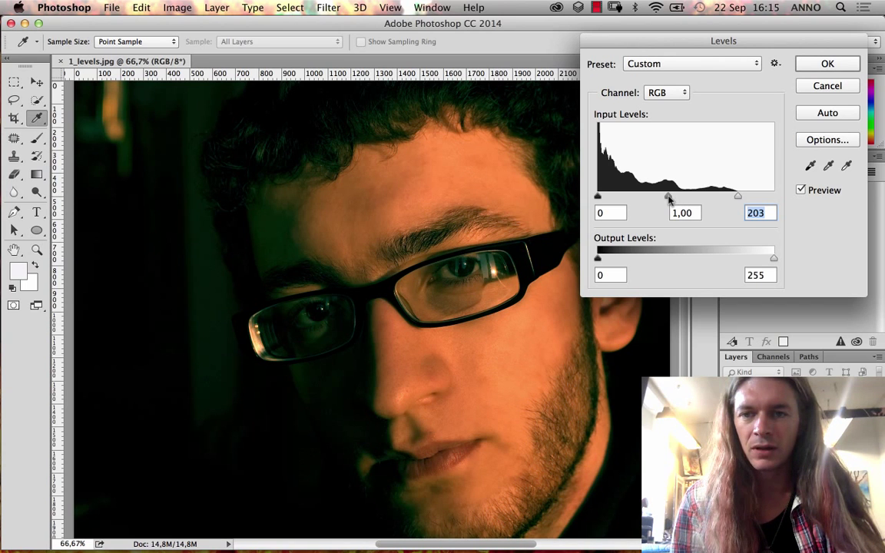
Drag the grey midtone slider to brighten the portrait, settling at 1,65
left_click_drag(669, 199, 645, 197)
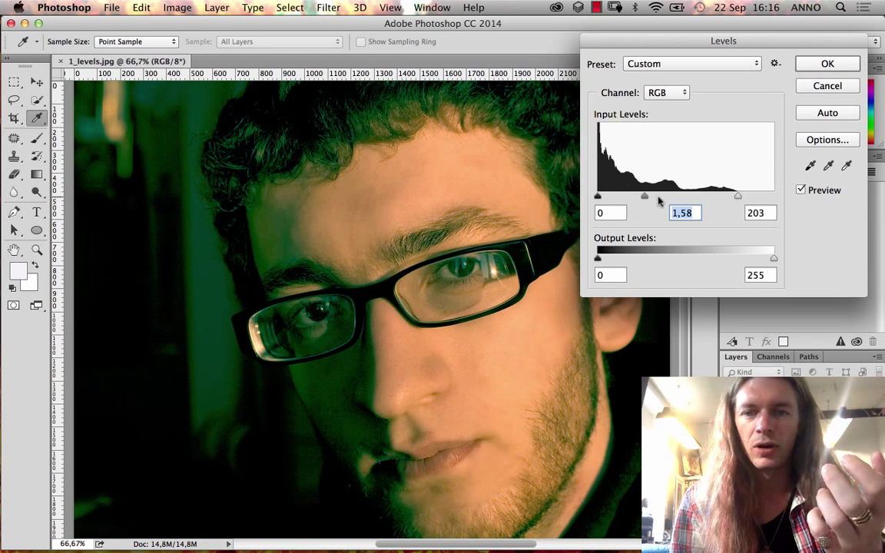
left_click_drag(643, 197, 636, 197)
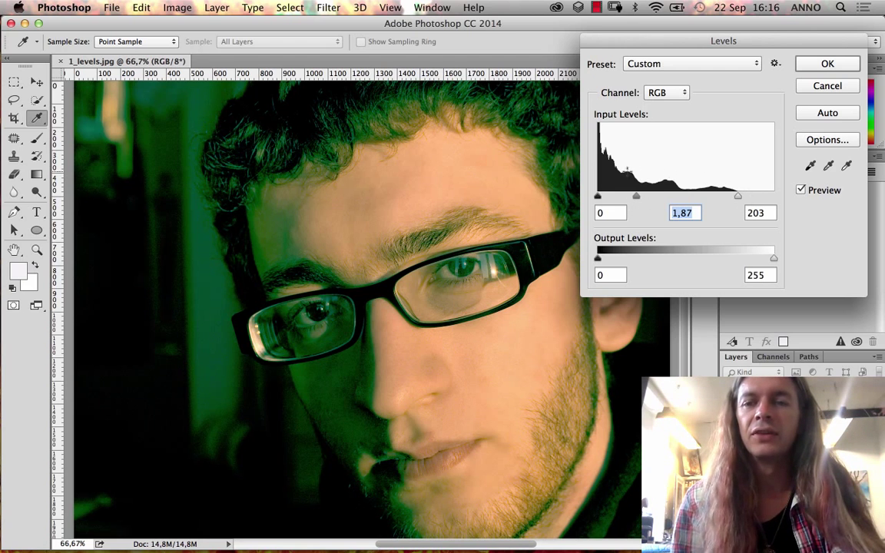
left_click_drag(635, 196, 638, 198)
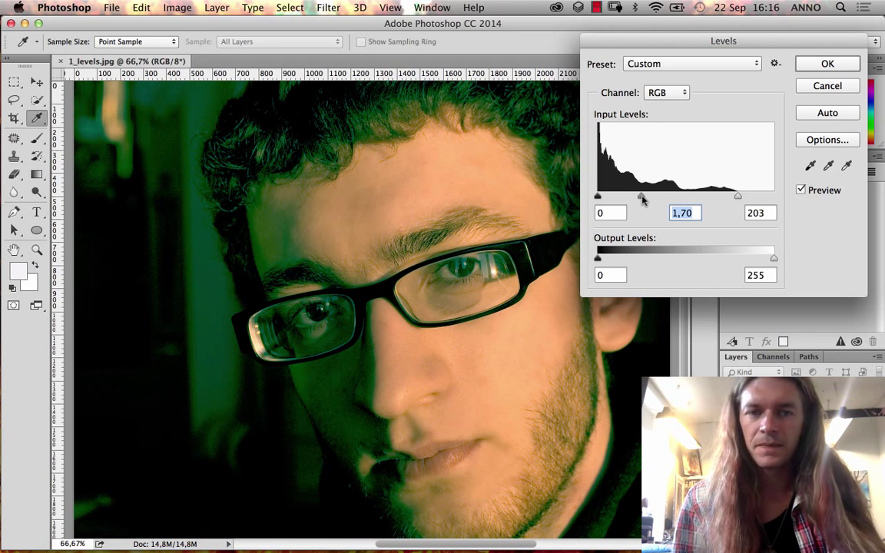
left_click(176, 10)
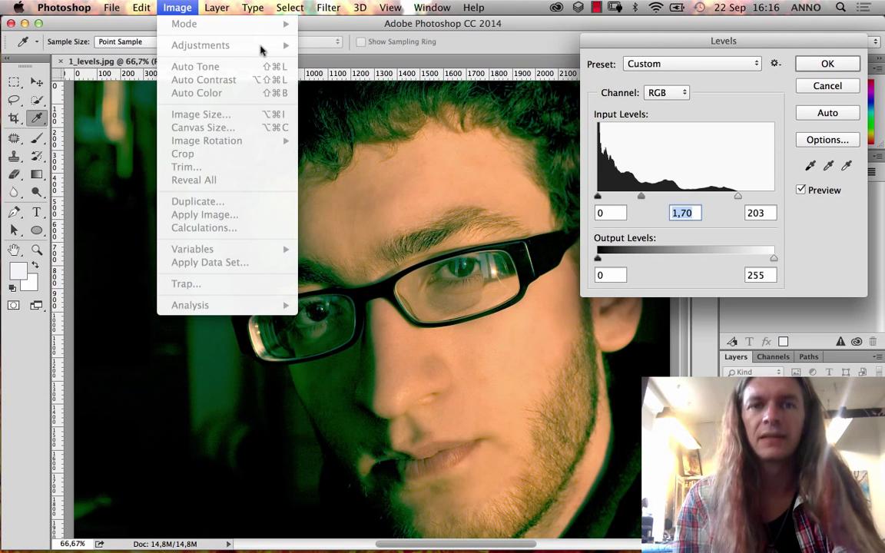
left_click(641, 197)
mouse_move(641, 197)
left_mouse_down()
mouse_move(649, 199)
mouse_move(642, 198)
left_mouse_up()
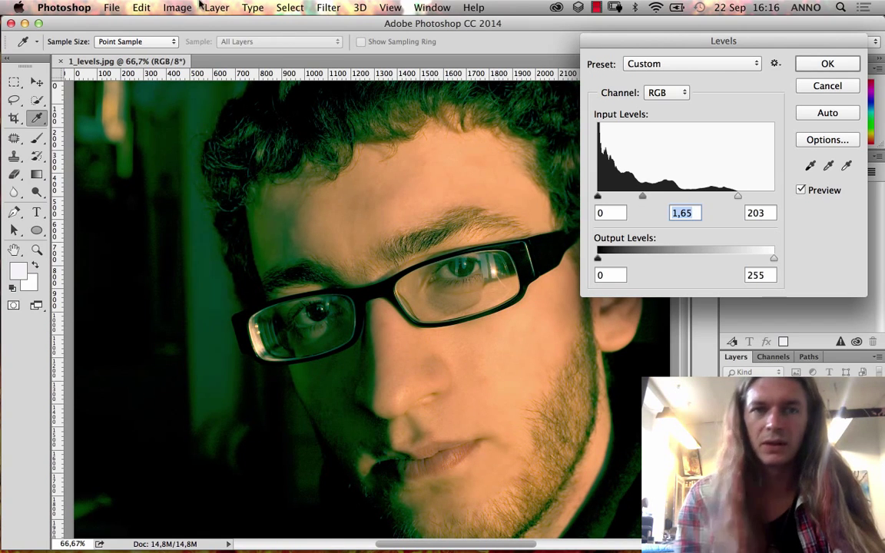
left_click(178, 7)
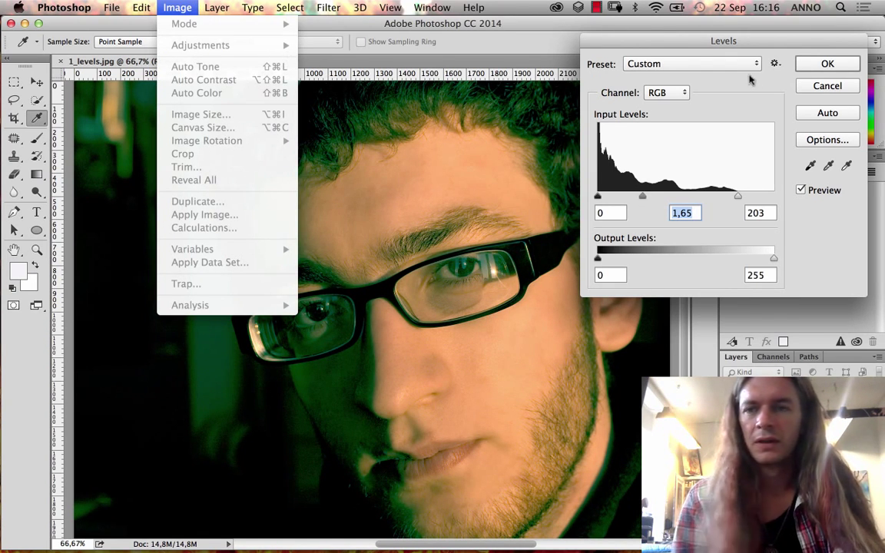
left_click_drag(772, 42, 774, 43)
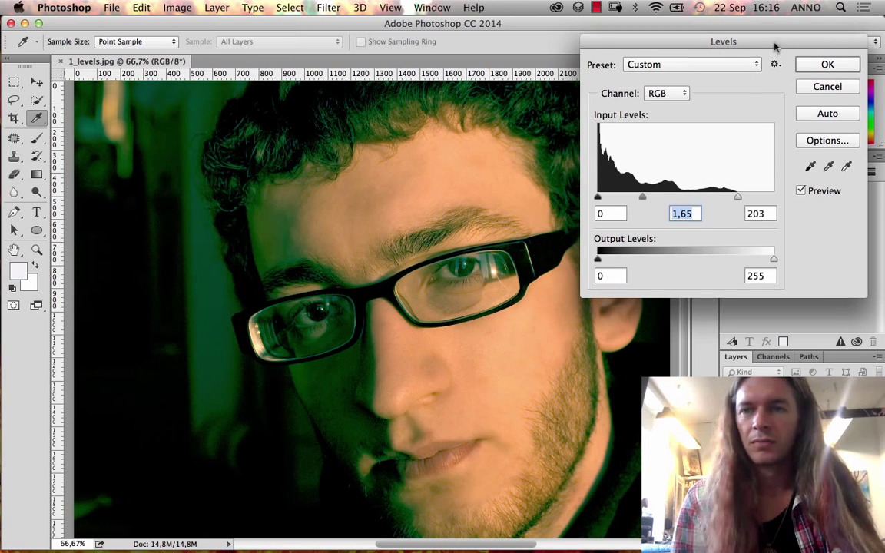
Check the Levels channel and preset lists, keeping the RGB channel and Custom preset
left_click(678, 95)
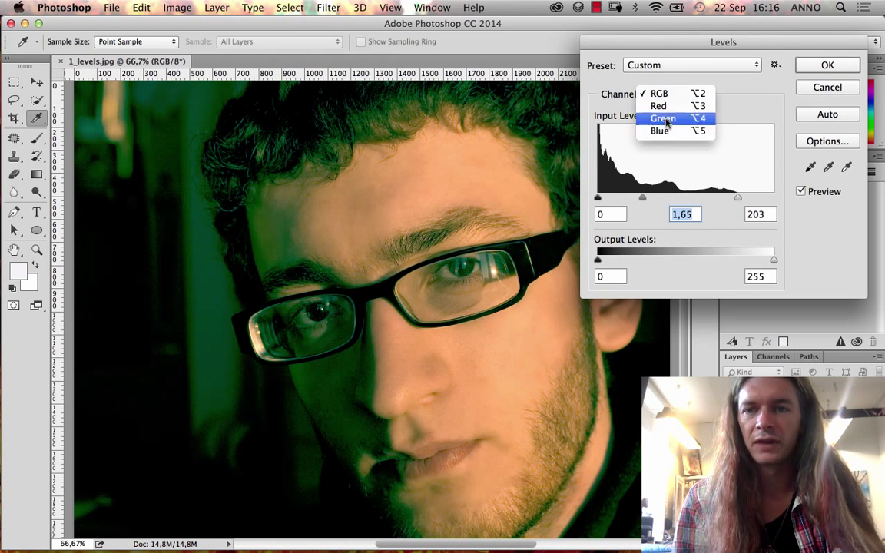
left_click(644, 93)
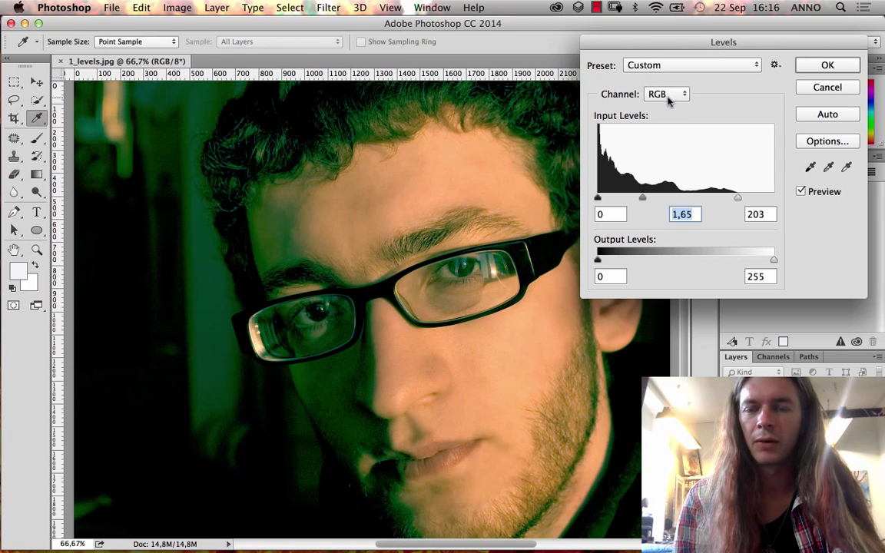
left_click(666, 63)
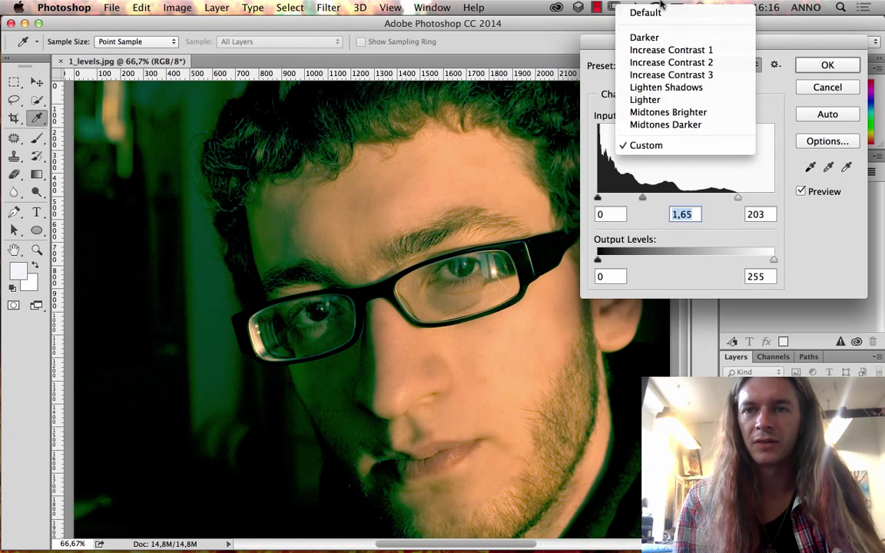
left_click(612, 93)
left_click(640, 66)
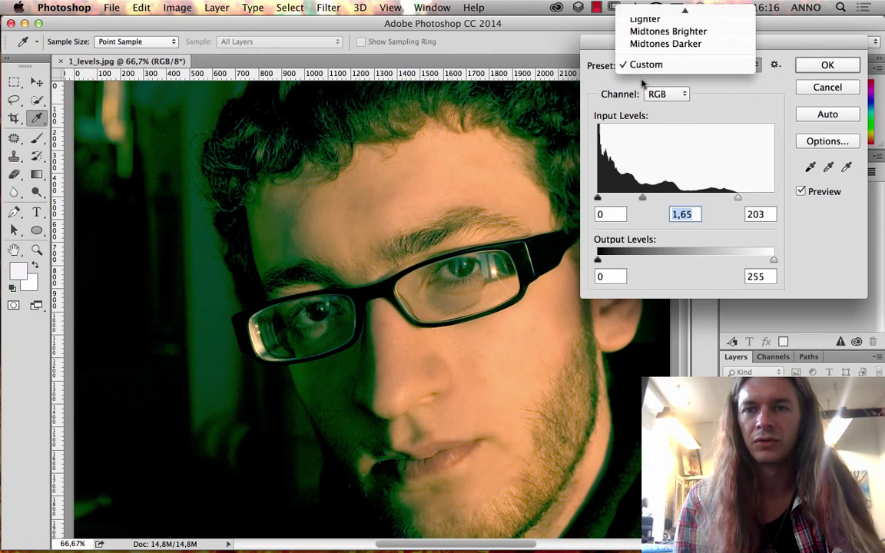
scroll(645, 46, "up", 3)
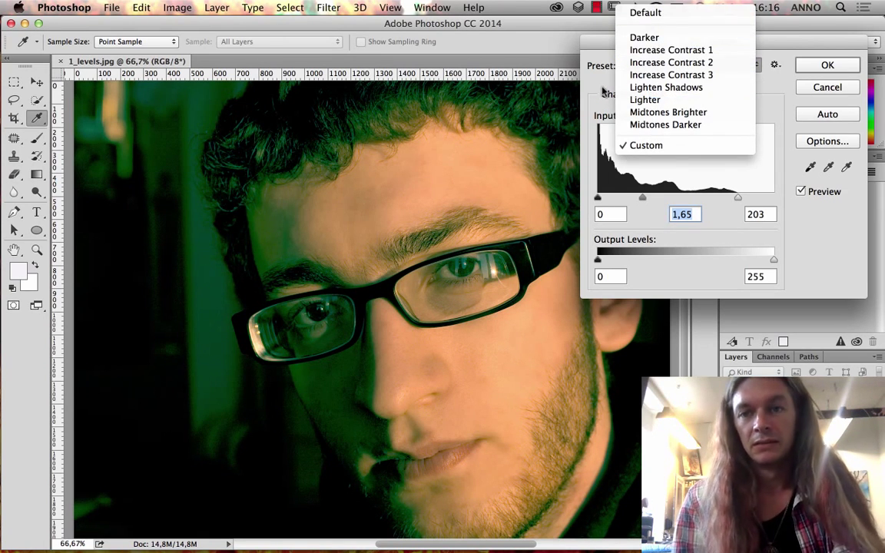
left_click(604, 92)
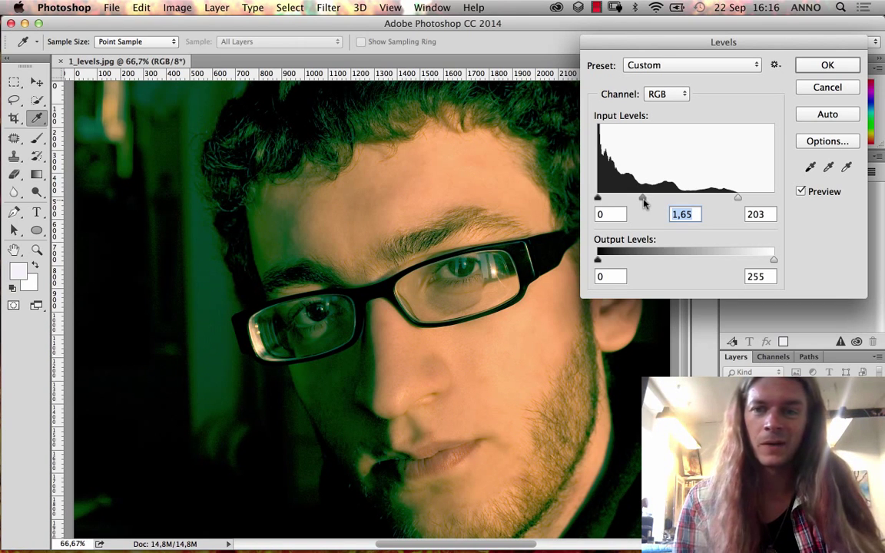
Lower the midtone to 1,61 to remove the green cast and apply Levels
mouse_move(643, 199)
left_mouse_down()
mouse_move(636, 200)
mouse_move(645, 199)
left_mouse_up()
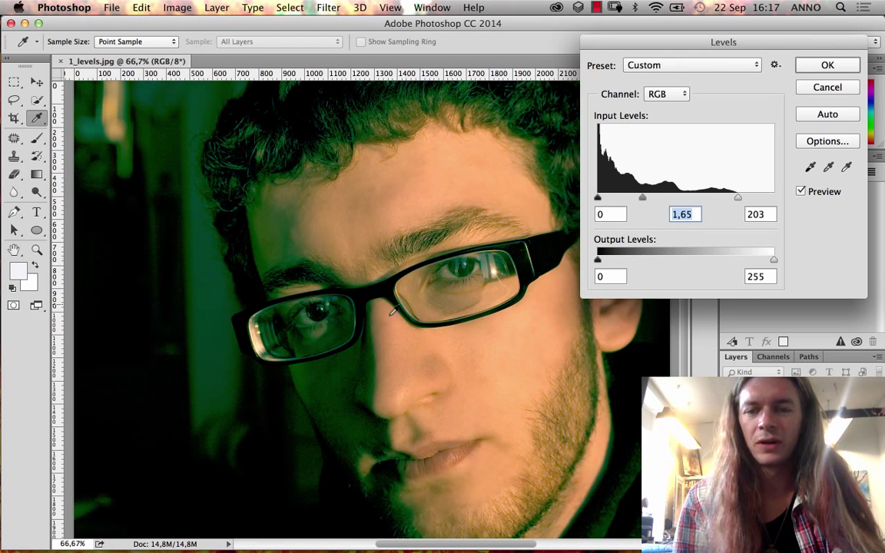
left_click_drag(642, 198, 609, 209)
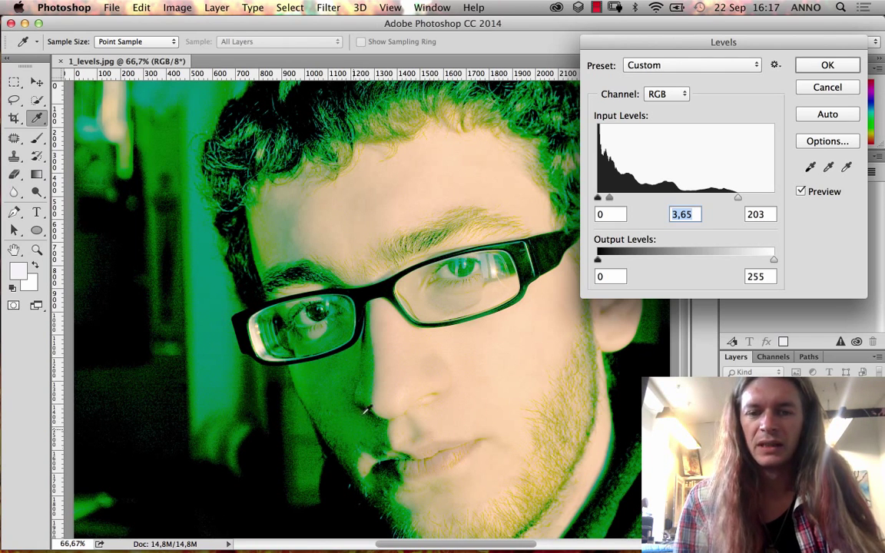
left_click(321, 388)
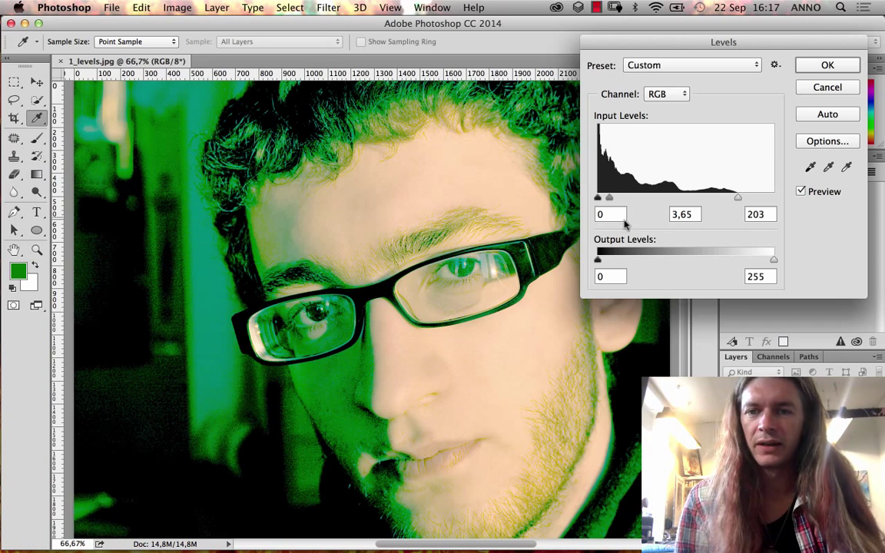
left_click_drag(609, 198, 643, 198)
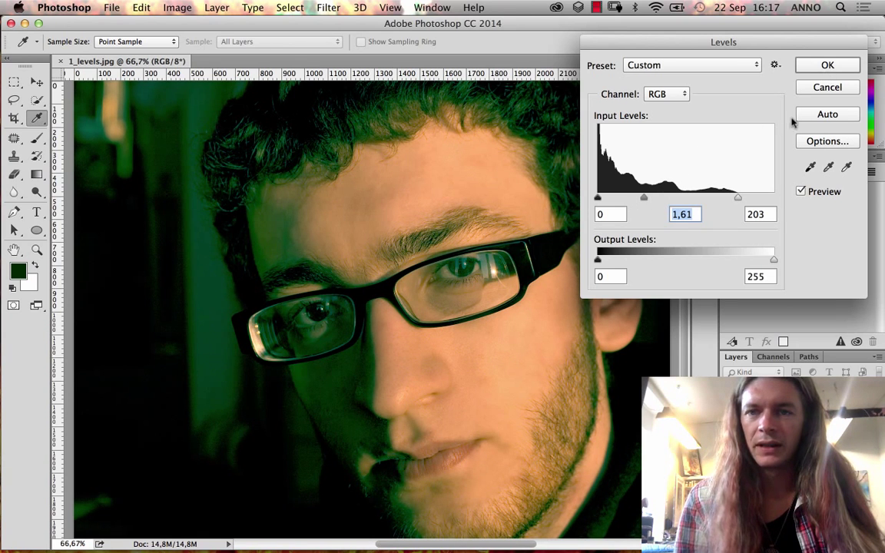
left_click(827, 65)
Toggle Cmd+Z to compare the portrait before and after Levels, then close 1_levels.jpg
key("y")
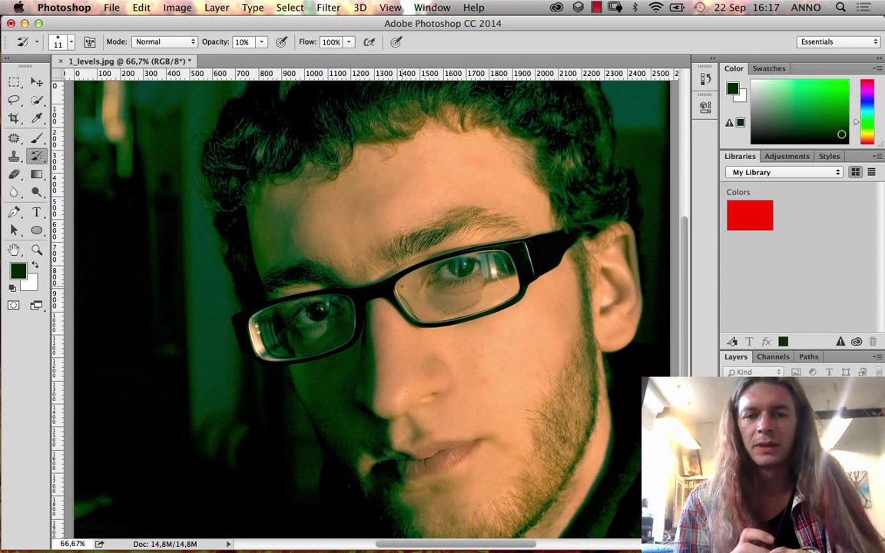
key("super+z")
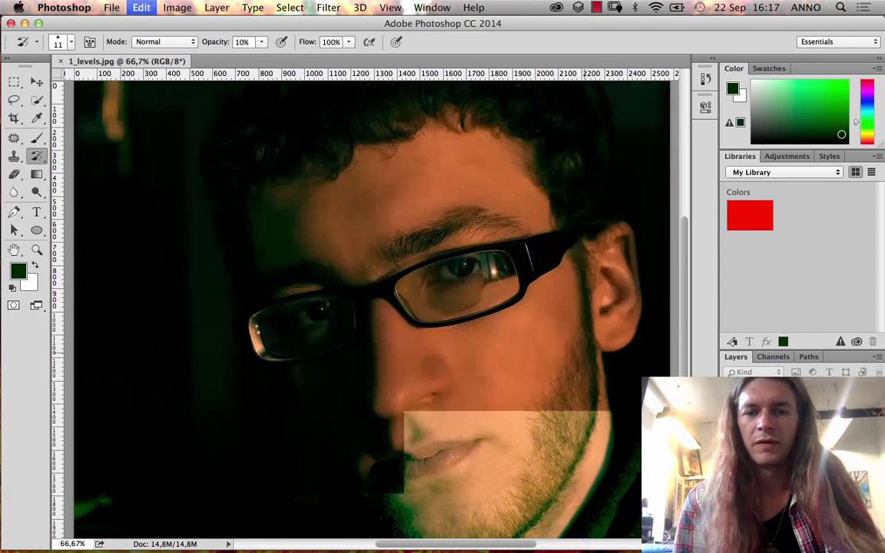
key("super+z")
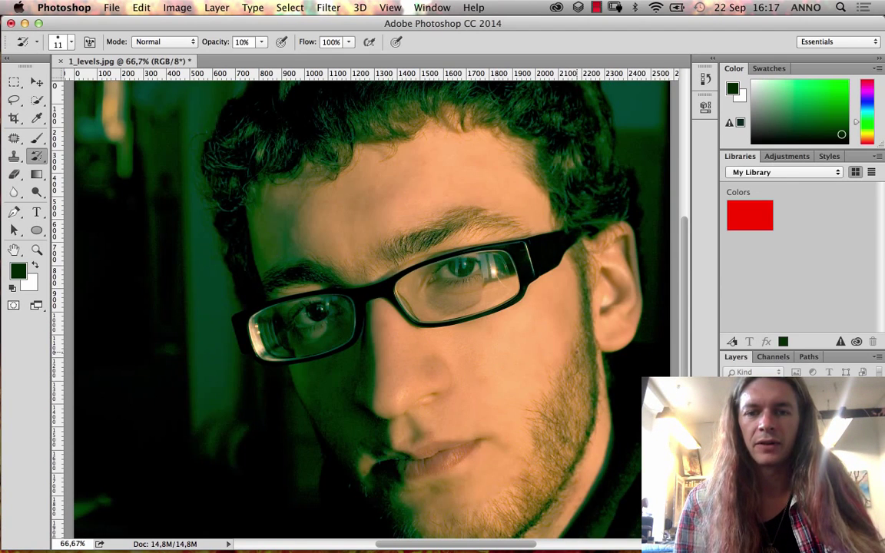
key("super+z")
key("super+z")
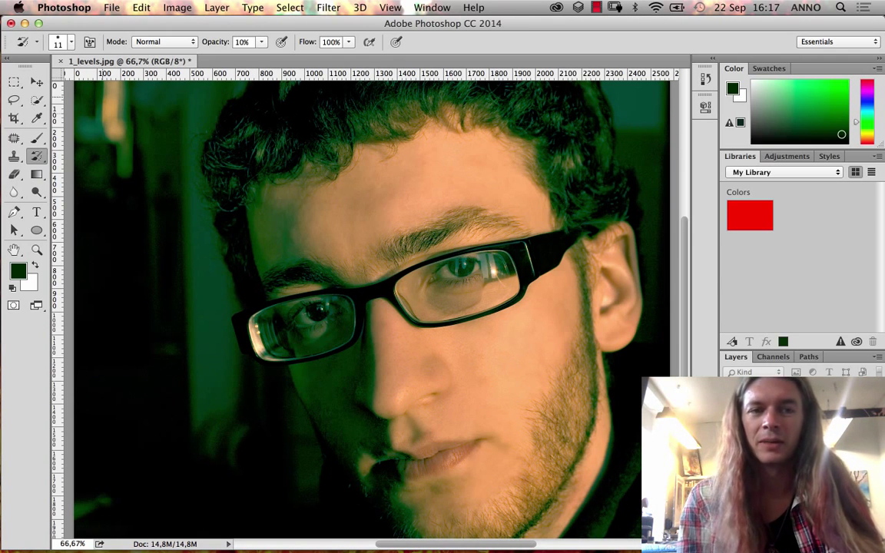
left_click(60, 62)
Discard changes to 1_levels.jpg, open 2_exposure.jpg from Bridge, and show Image > Adjustments
left_click(366, 208)
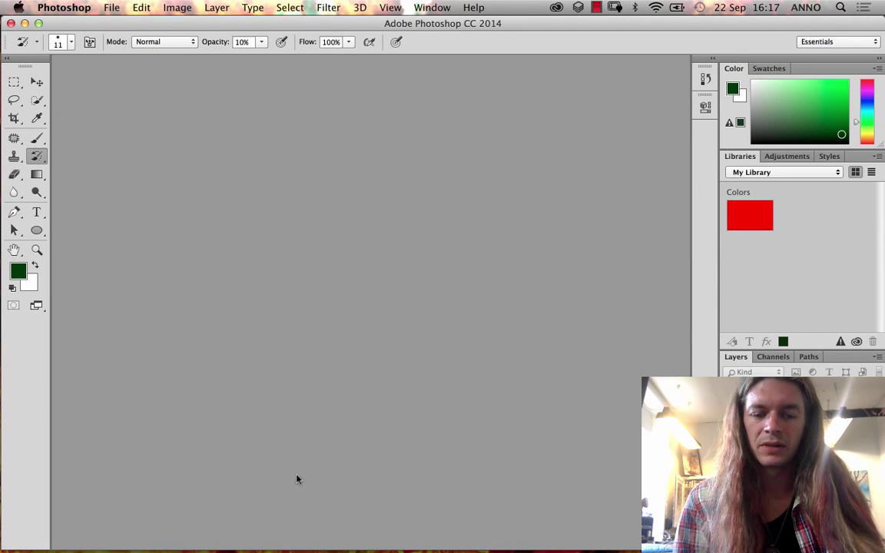
key("super+Tab")
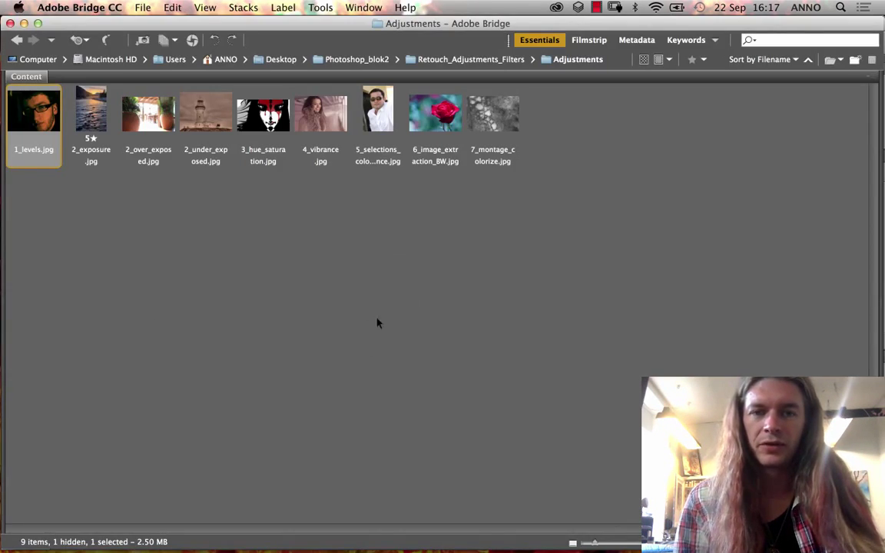
left_click(90, 131)
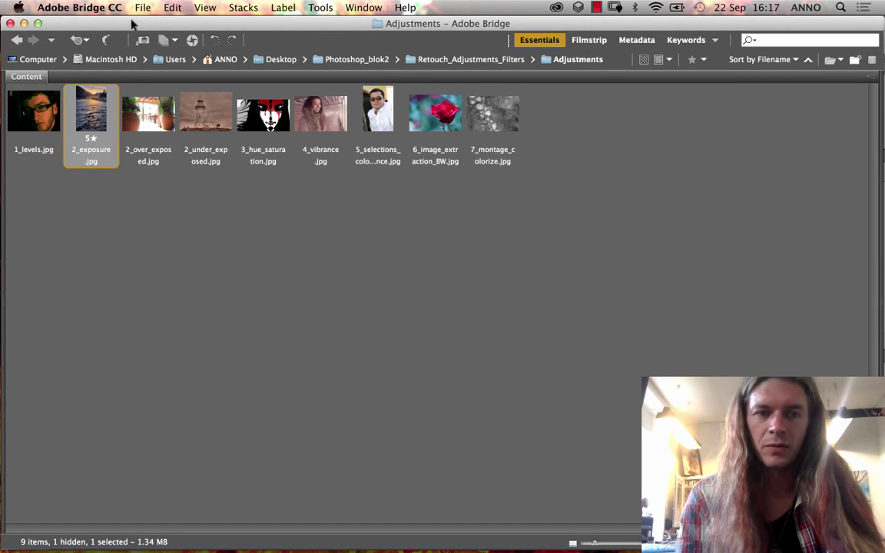
double_click(91, 116)
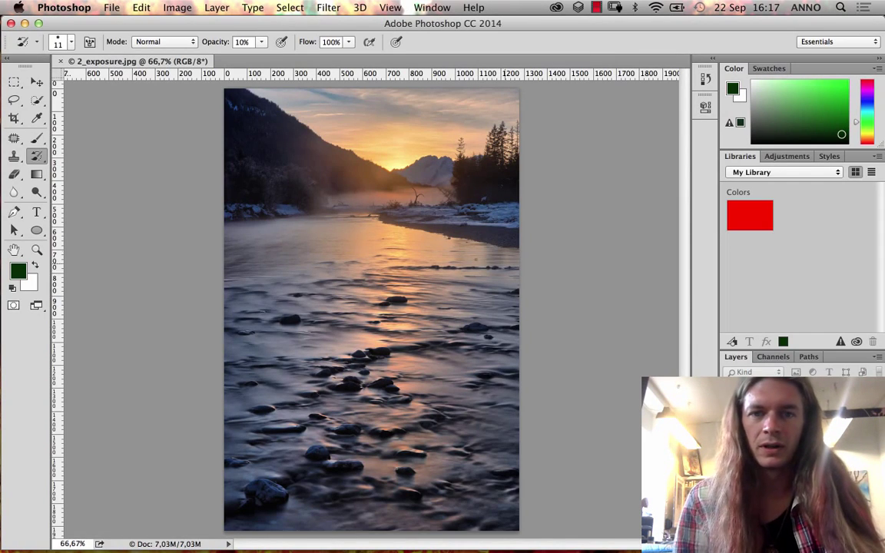
left_click(177, 7)
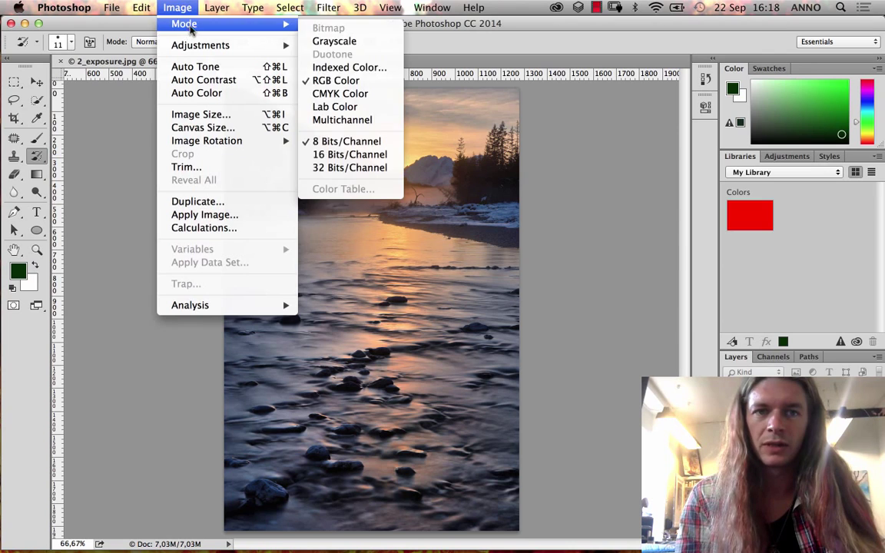
mouse_move(291, 48)
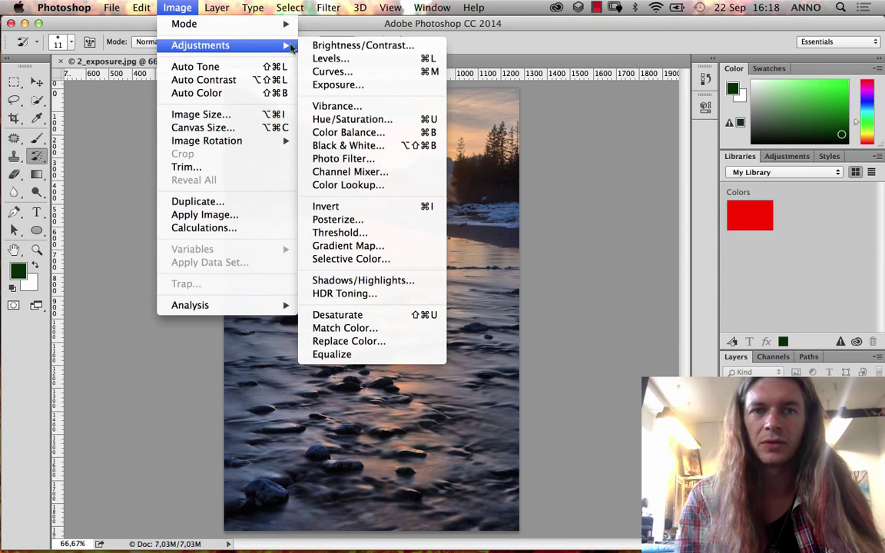
Open Exposure and compare the Minus 1.0 and Minus 2.0 presets on the river photo
left_click(366, 86)
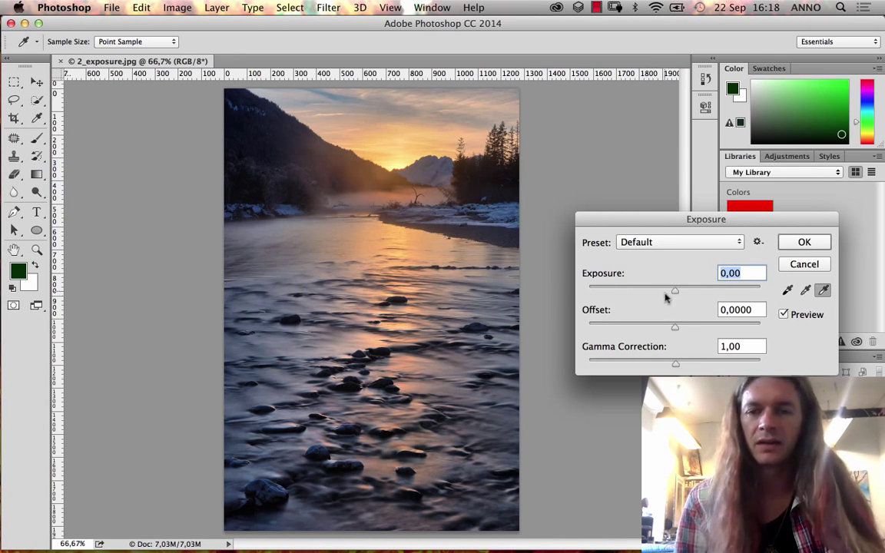
left_click(664, 244)
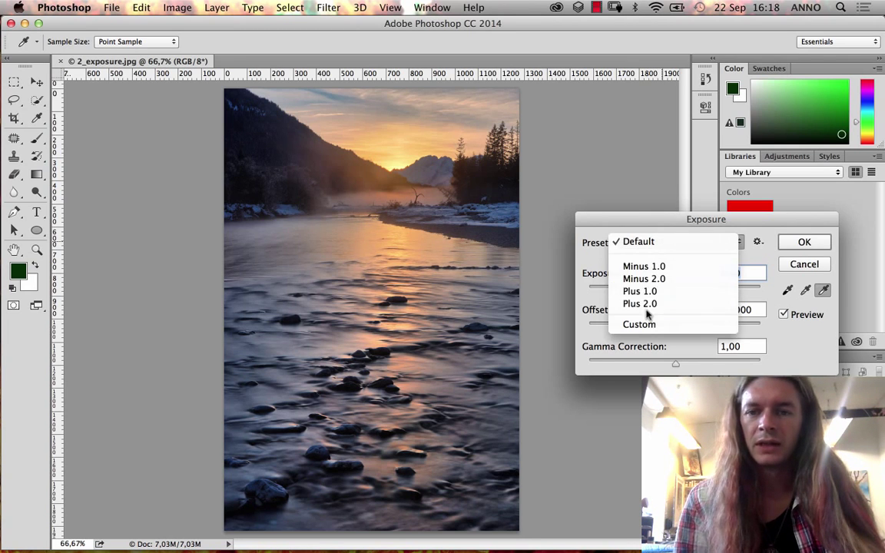
left_click(641, 267)
left_click(649, 243)
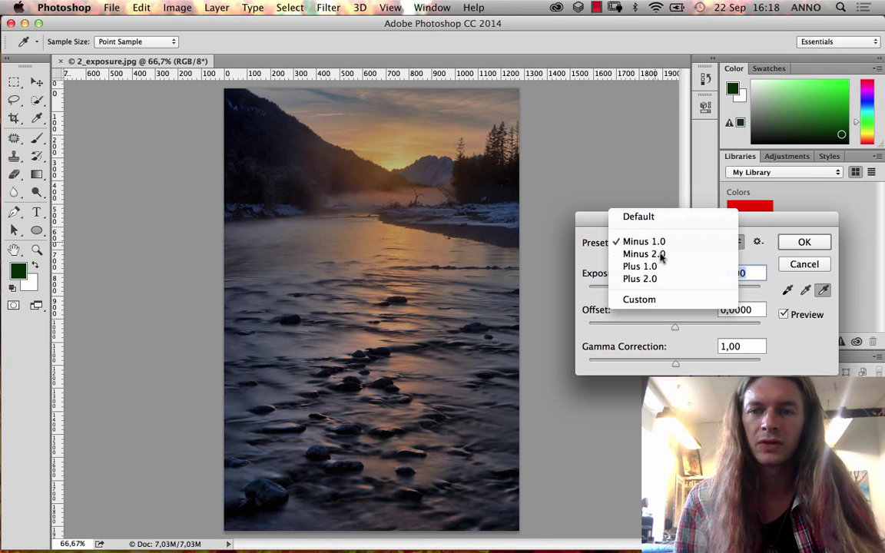
left_click(661, 255)
left_click(657, 242)
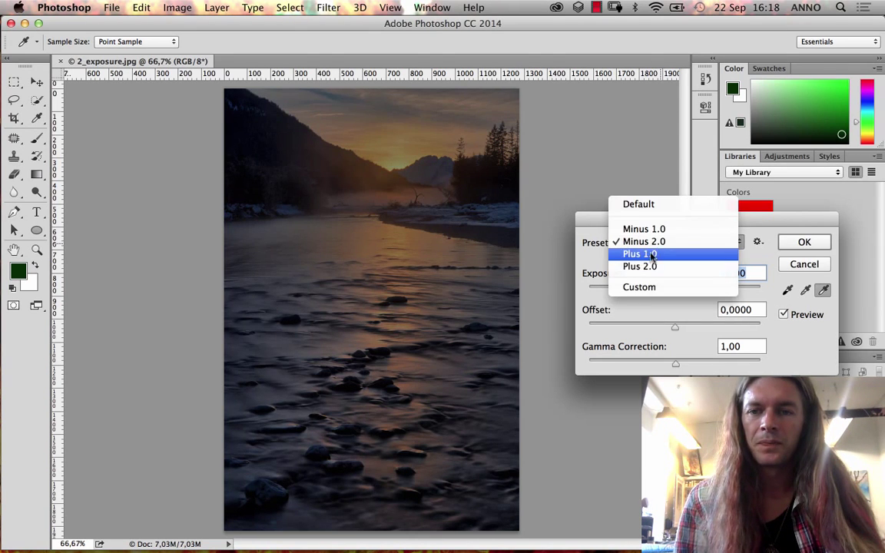
left_click(651, 242)
left_click(651, 243)
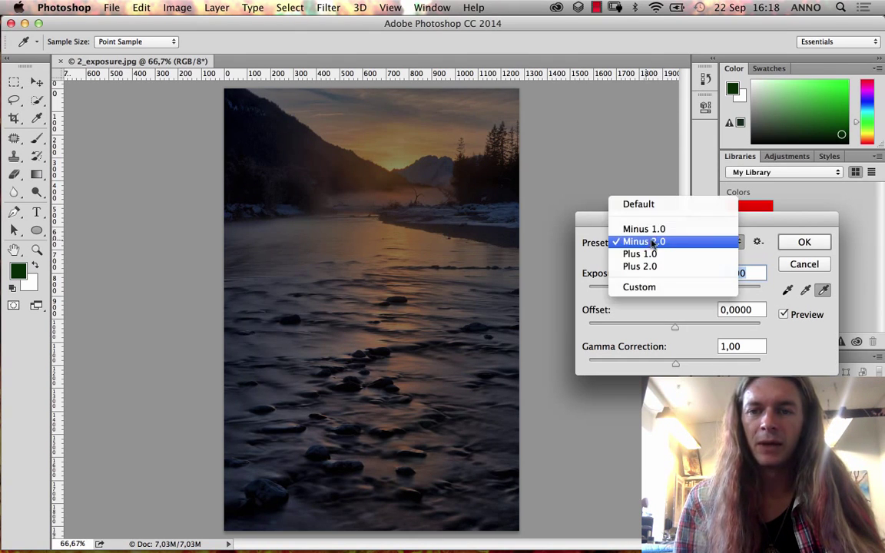
left_click(645, 229)
left_click(651, 242)
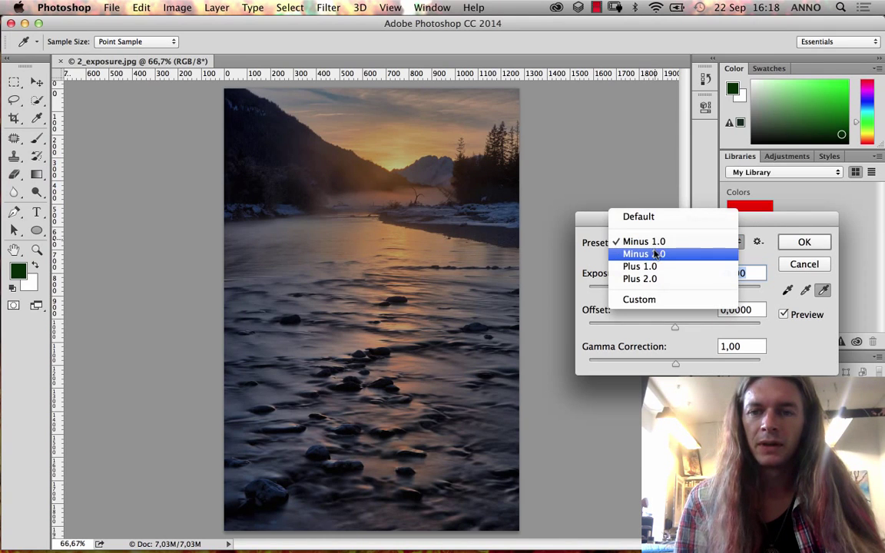
left_click(654, 255)
Preview the Plus 1.0 and Plus 2.0 presets, then return to Default at exposure 0,00
left_click(642, 246)
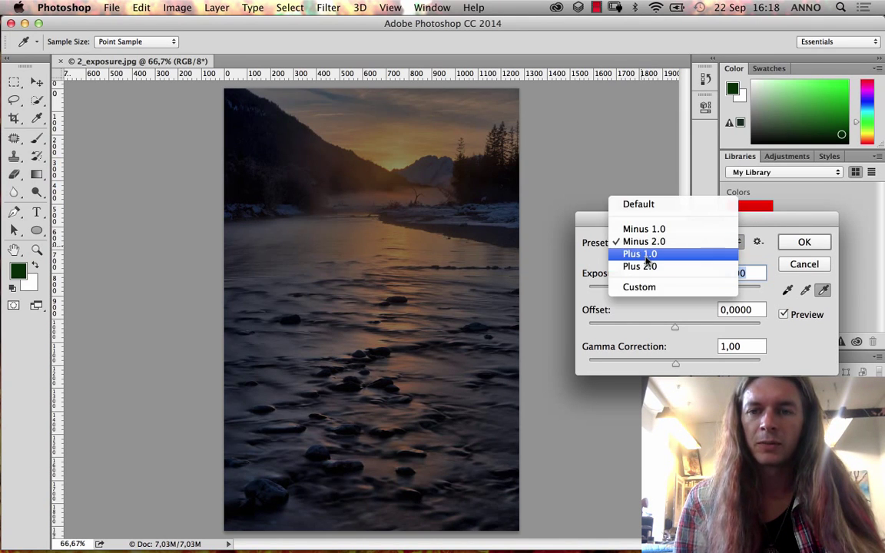
left_click(645, 258)
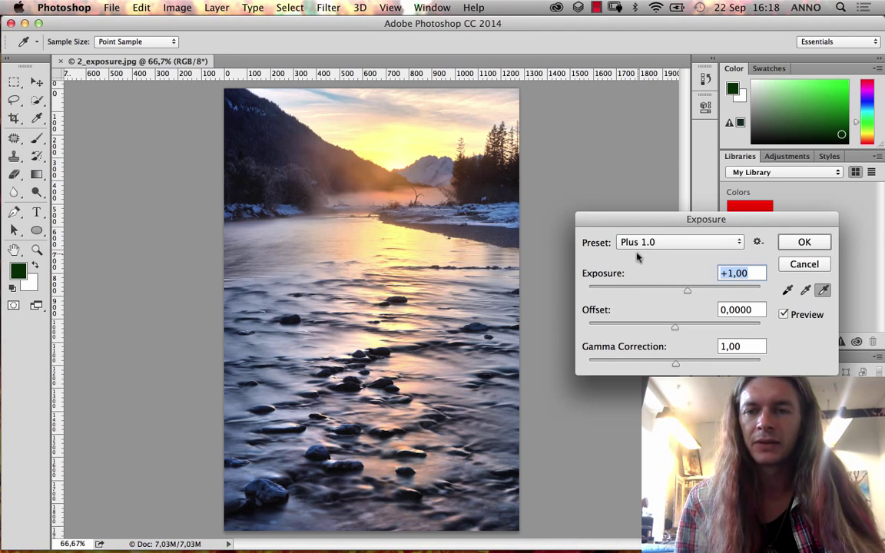
left_click(639, 246)
left_click(643, 253)
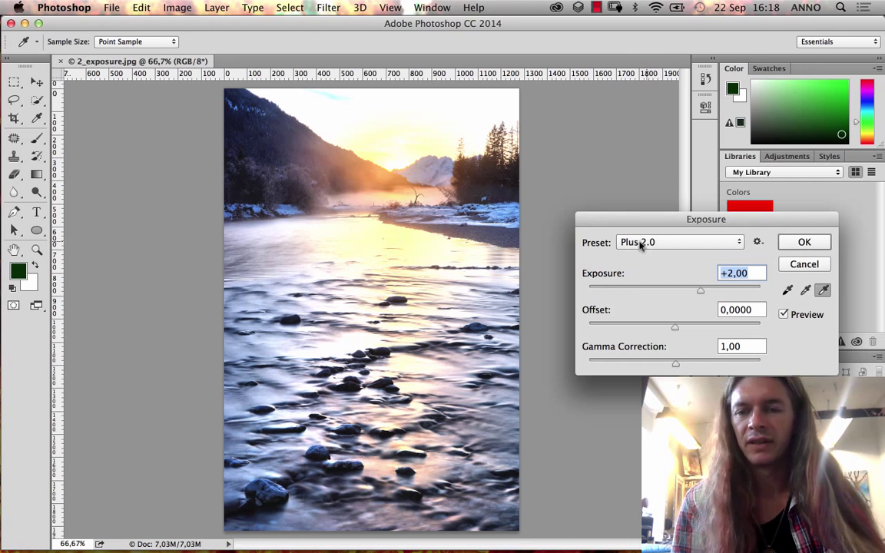
left_click(640, 244)
key("Up")
key("Up")
key("Up")
key("Return")
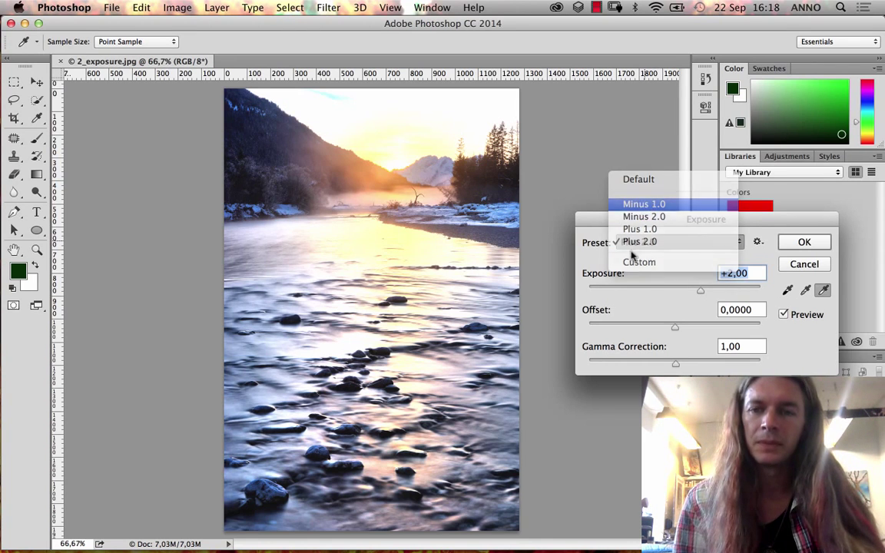
left_click(649, 242)
key("Up")
key("Return")
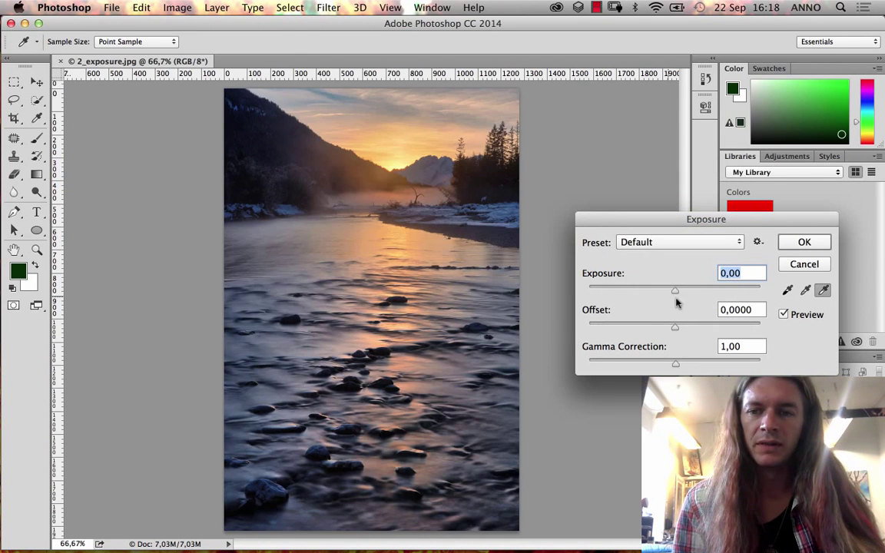
Set Exposure to about +0,94 and Gamma to 0,86, then apply it to the river photo
left_click_drag(675, 291, 676, 305)
left_click_drag(676, 294, 673, 294)
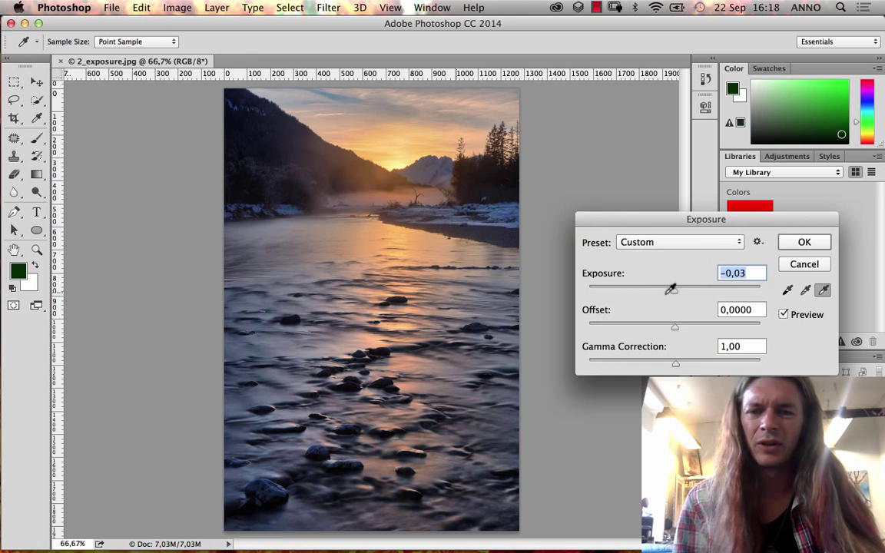
left_click_drag(674, 290, 685, 291)
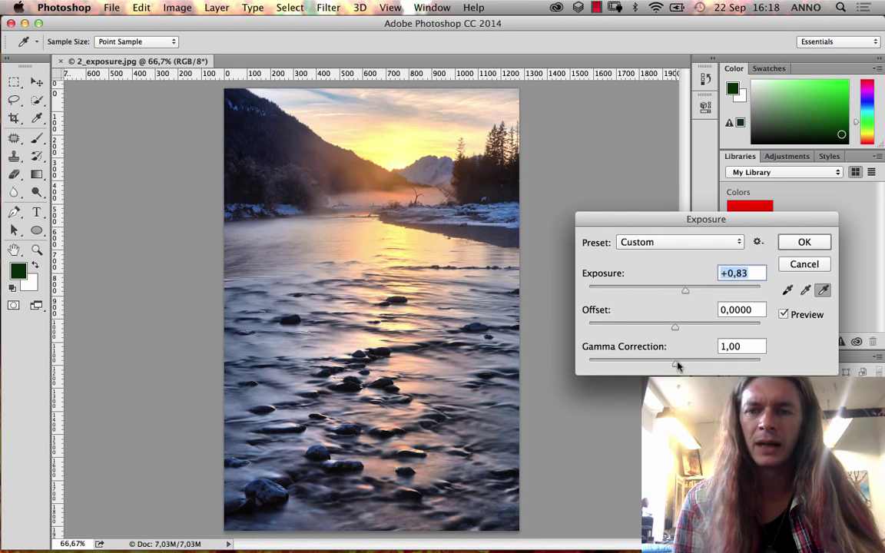
left_click_drag(676, 365, 714, 366)
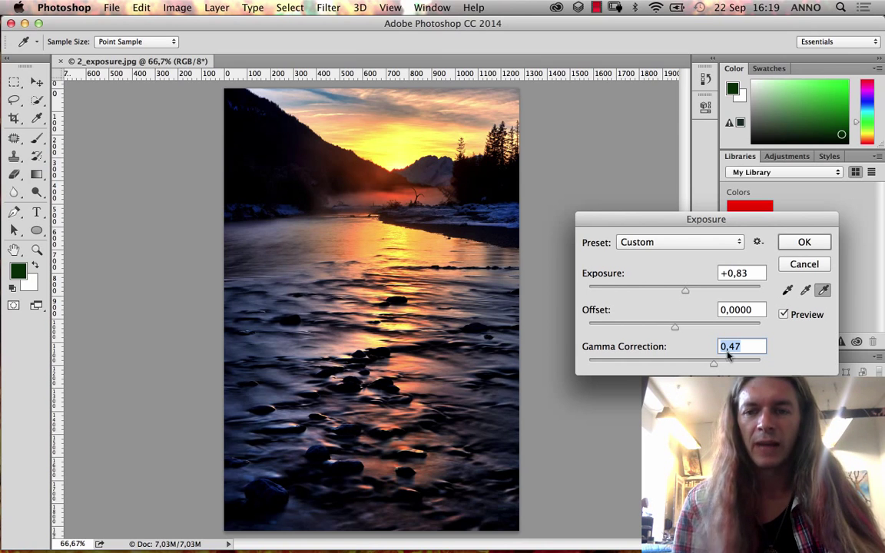
left_click_drag(691, 365, 622, 365)
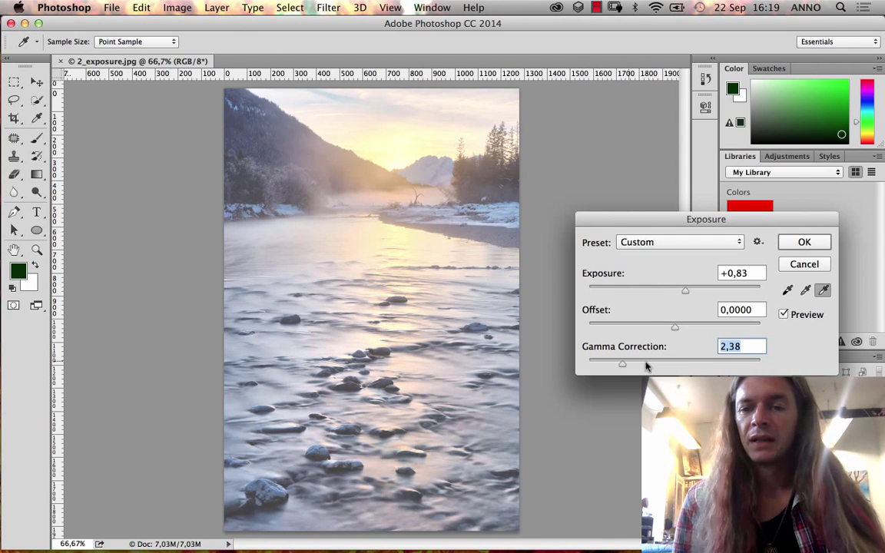
left_click_drag(645, 367, 679, 366)
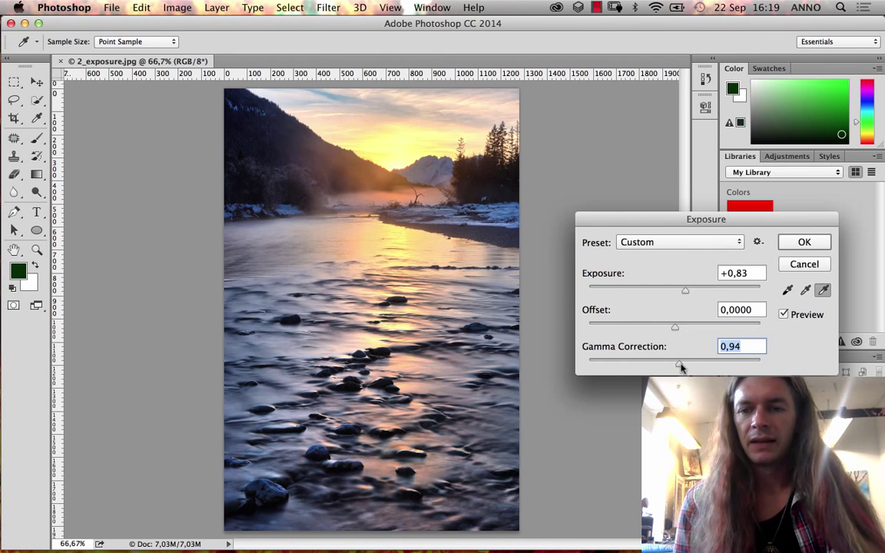
mouse_move(685, 364)
left_mouse_down()
mouse_move(665, 364)
mouse_move(683, 364)
left_mouse_up()
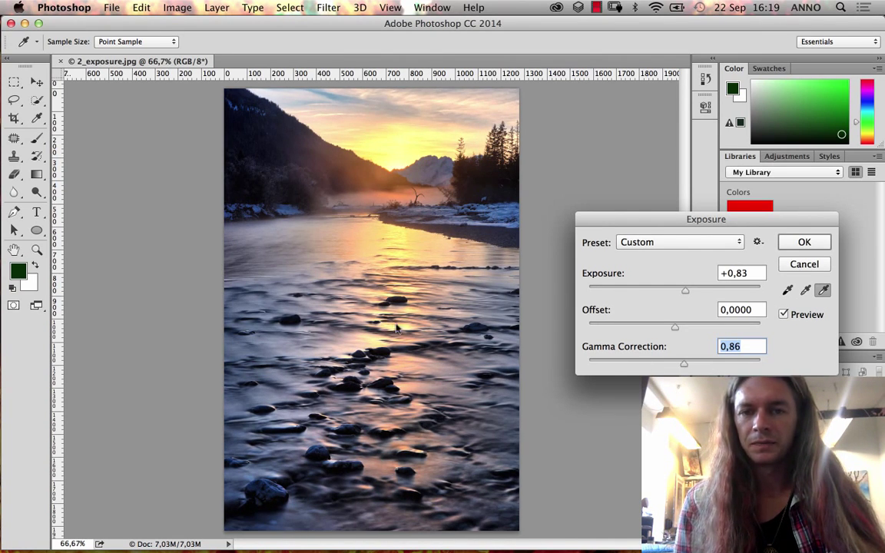
left_click_drag(685, 291, 692, 293)
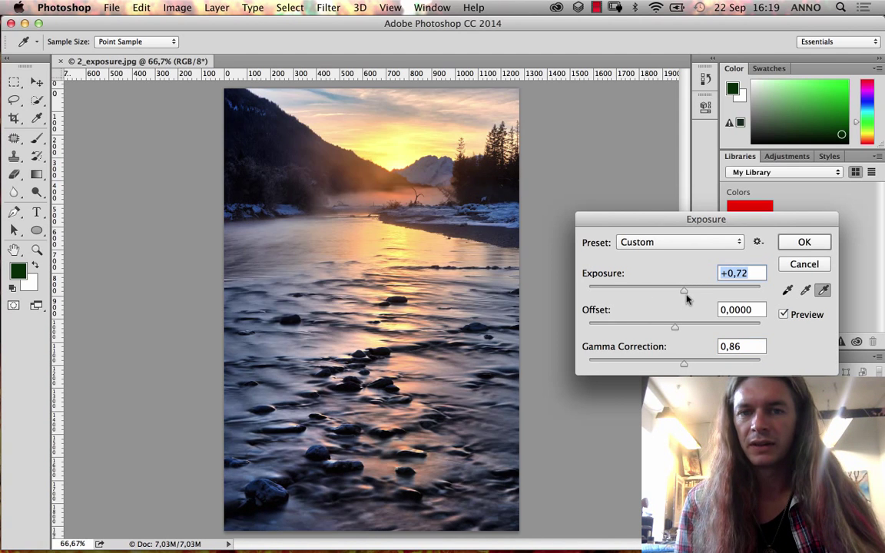
left_click_drag(687, 291, 688, 301)
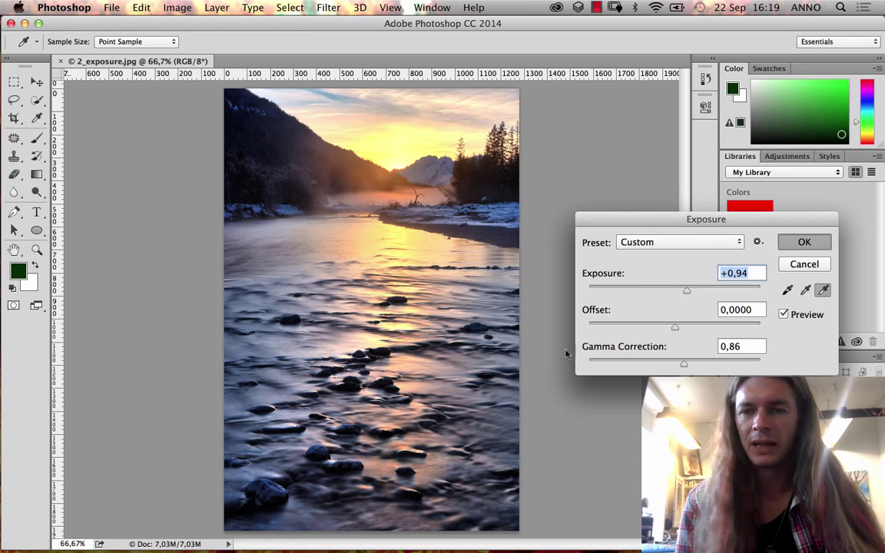
key("Return")
key("y")
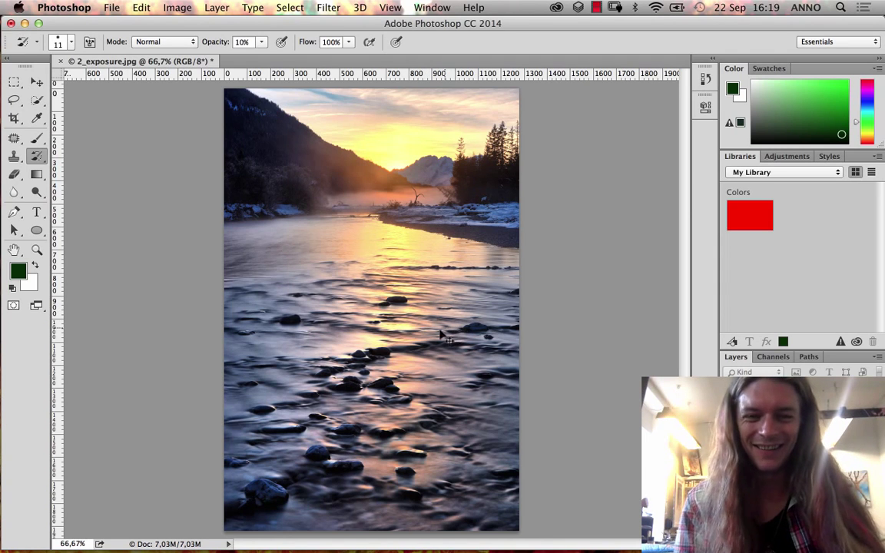
key("F12")
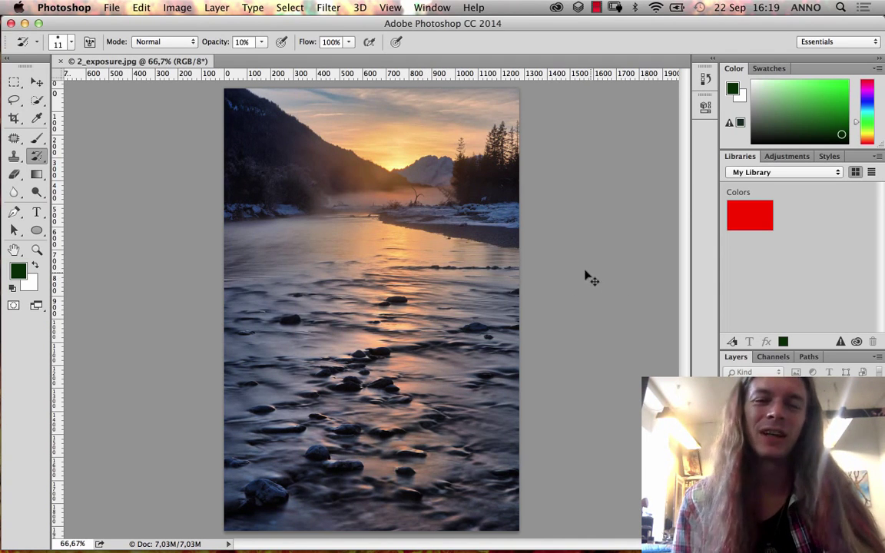
key("super+z")
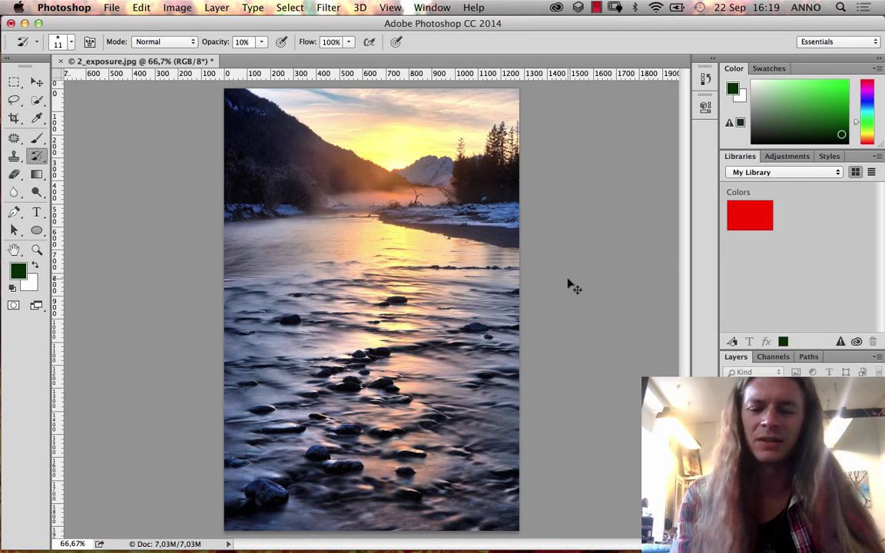
key("super+l")
mouse_move(774, 198)
left_mouse_down()
mouse_move(741, 199)
mouse_move(773, 198)
left_mouse_up()
left_click_drag(689, 201, 668, 200)
left_click(827, 89)
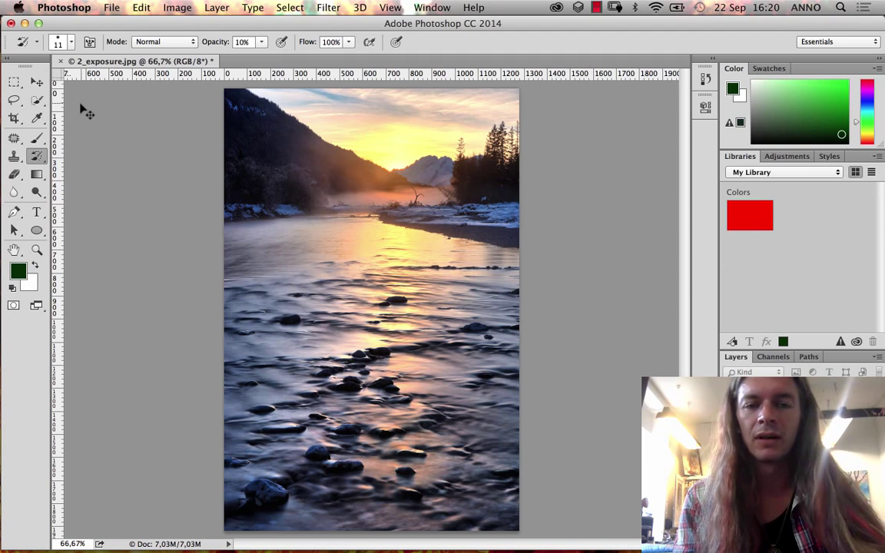
Close 2_exposure.jpg without saving and open 2_over_exposed.jpg from Bridge
key("super+w")
left_click(414, 207)
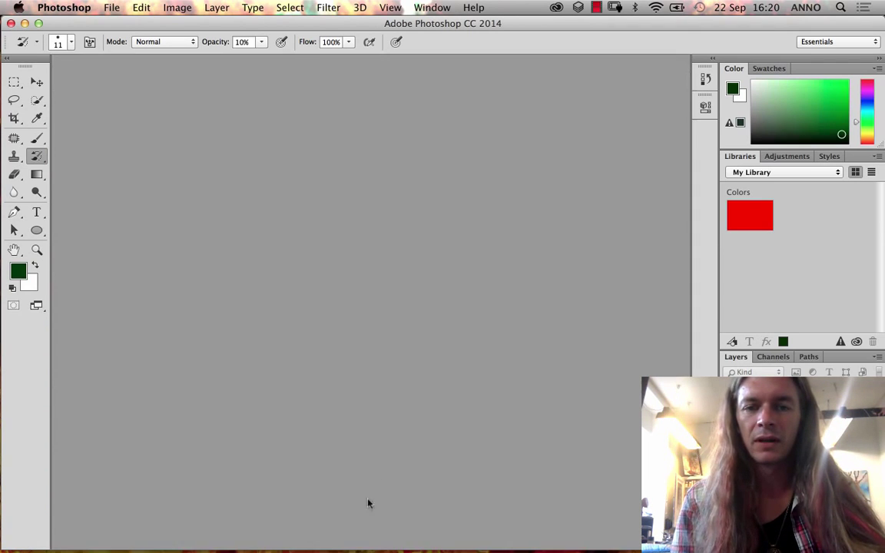
mouse_move(325, 531)
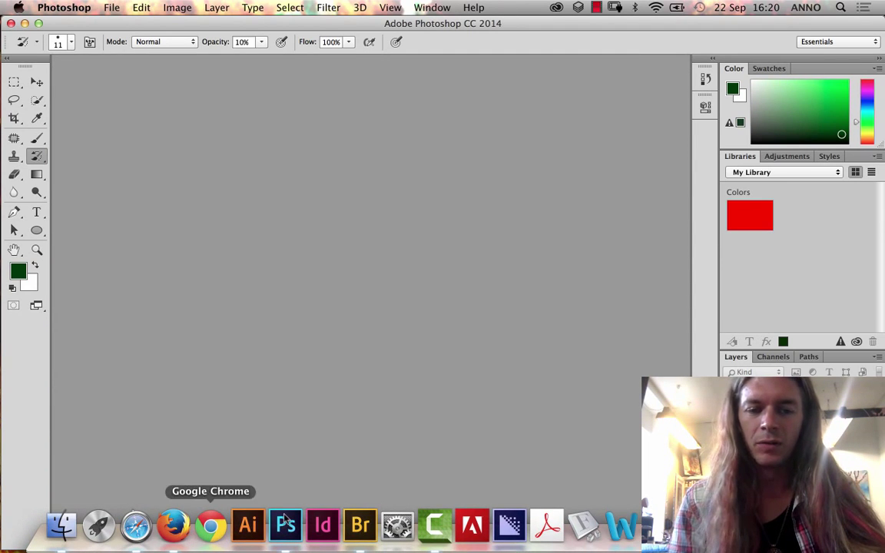
left_click(359, 526)
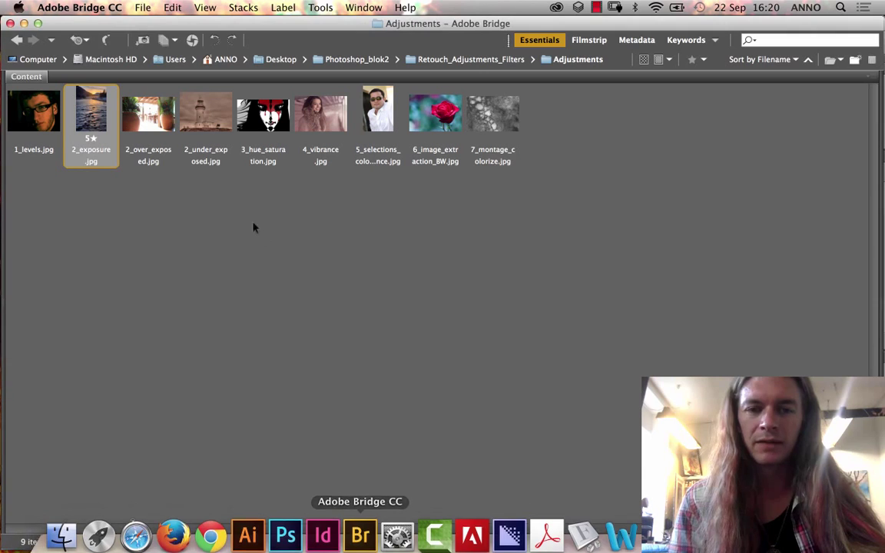
double_click(150, 115)
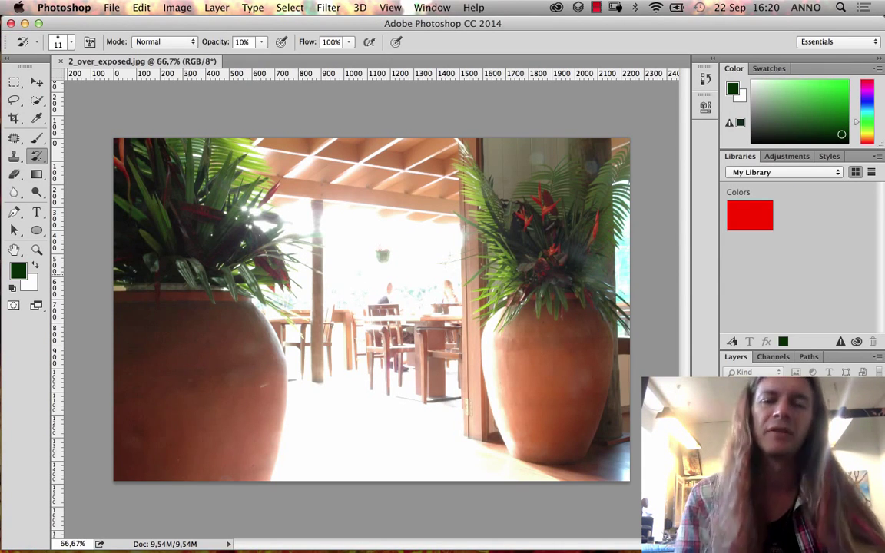
Open Exposure for the patio photo and try Minus 2.0 and Minus 1.0 before returning to Default
left_click(177, 8)
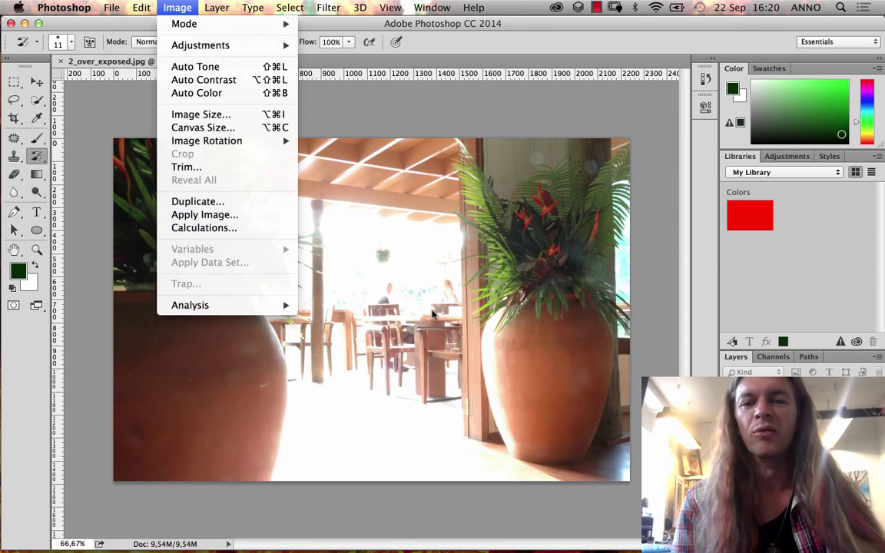
mouse_move(292, 48)
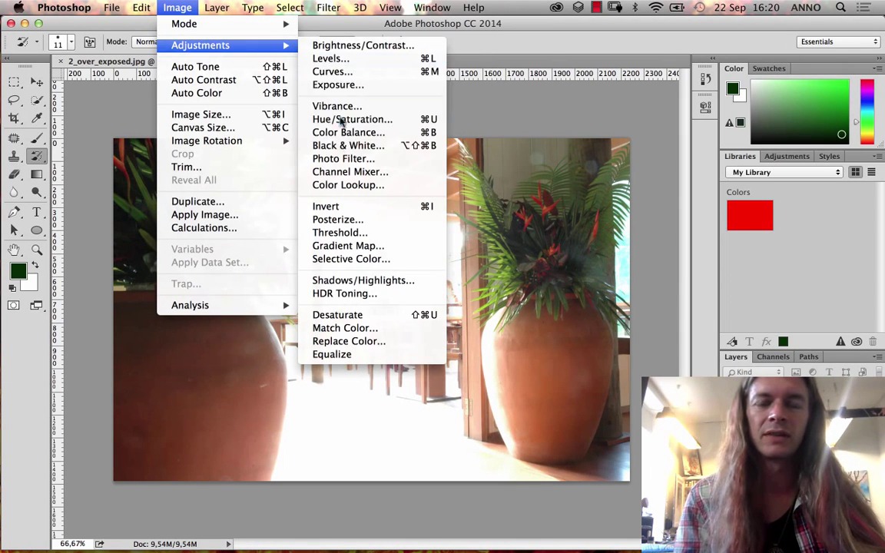
key("Return")
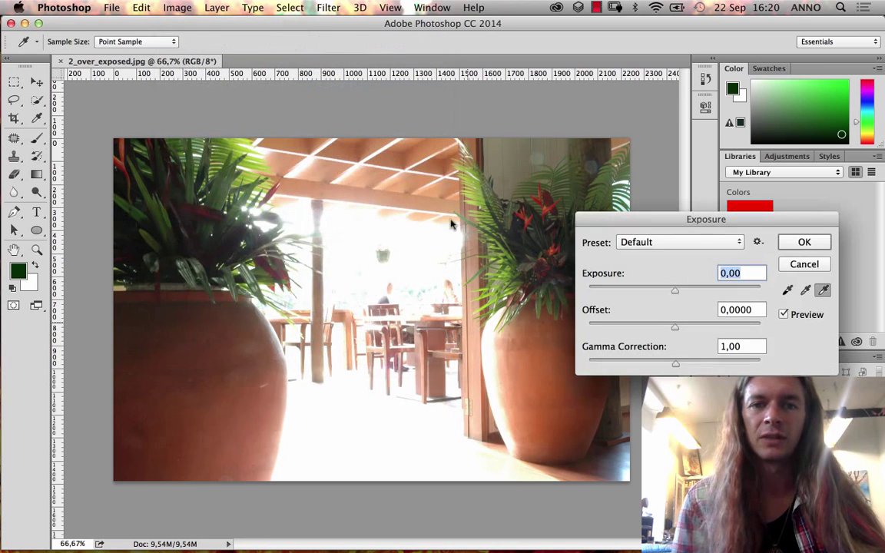
left_click_drag(674, 290, 675, 291)
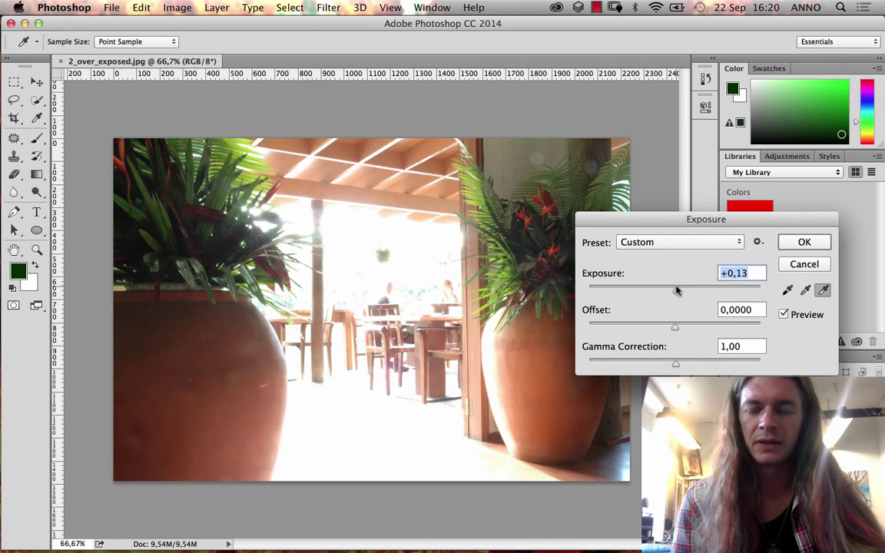
left_click(660, 243)
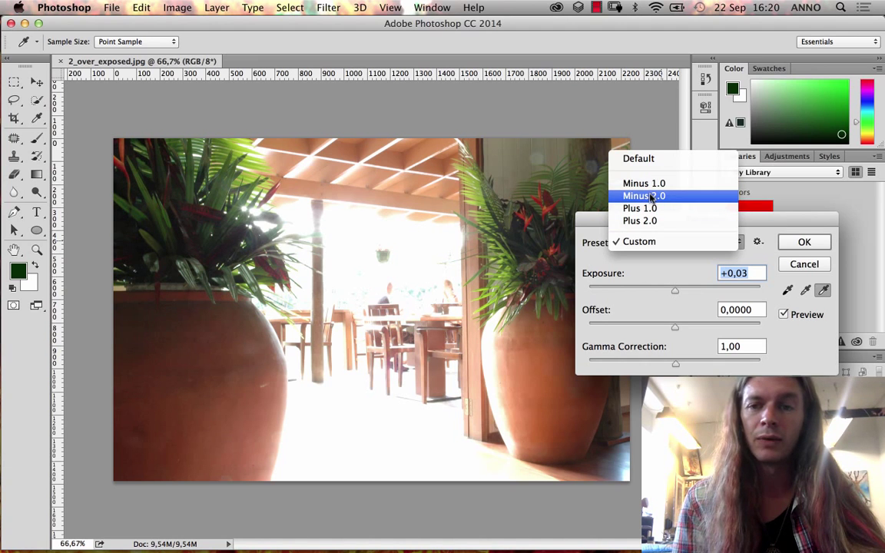
left_click(656, 198)
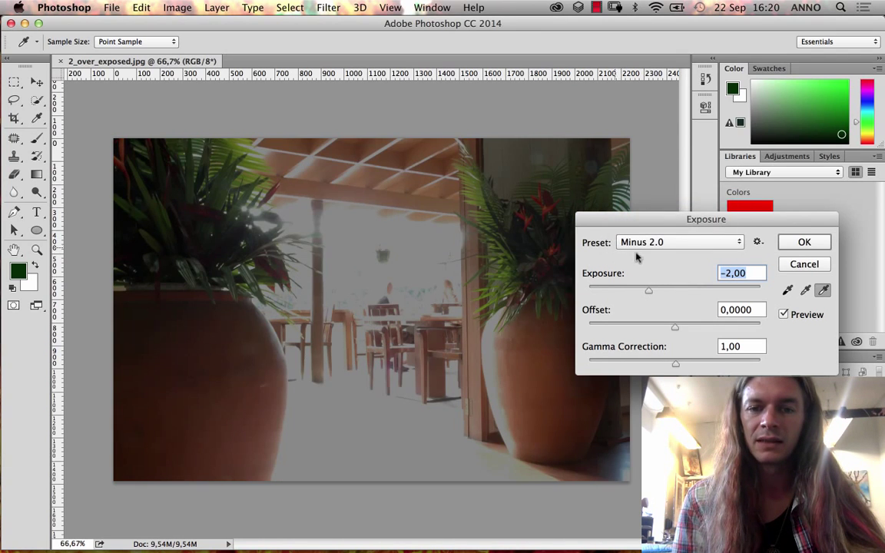
left_click(645, 245)
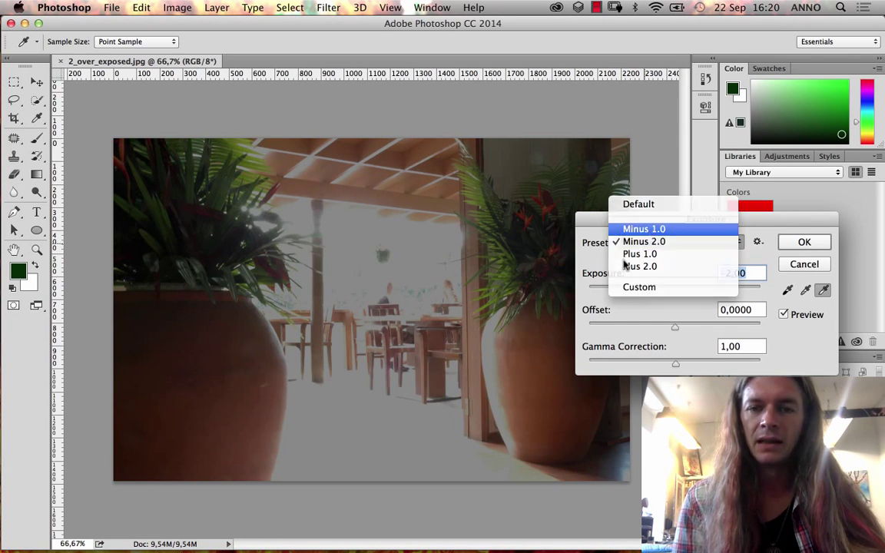
left_click(647, 228)
left_click(654, 242)
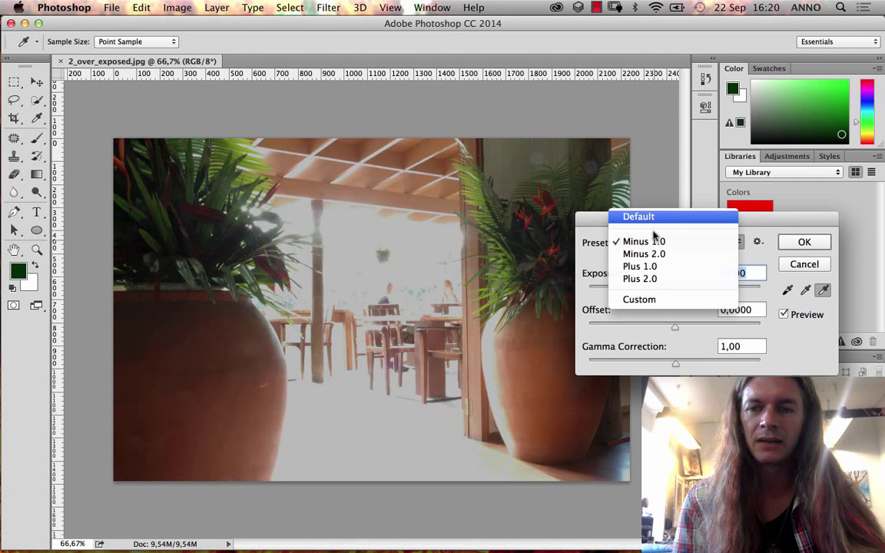
left_click(649, 215)
Set exposure 0, gamma 0,69 and offset +0,0141, then sample a colour from the photo
left_click_drag(681, 287, 528, 328)
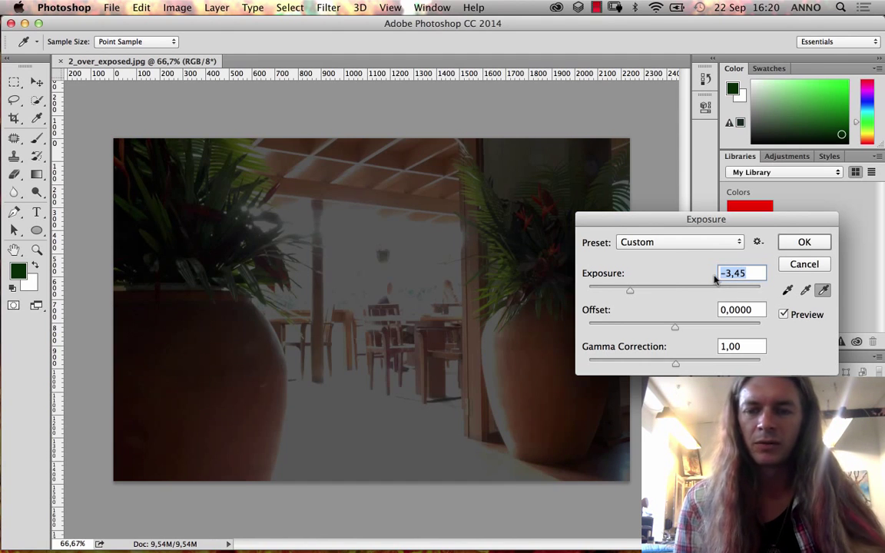
type("0")
left_click_drag(671, 368, 709, 366)
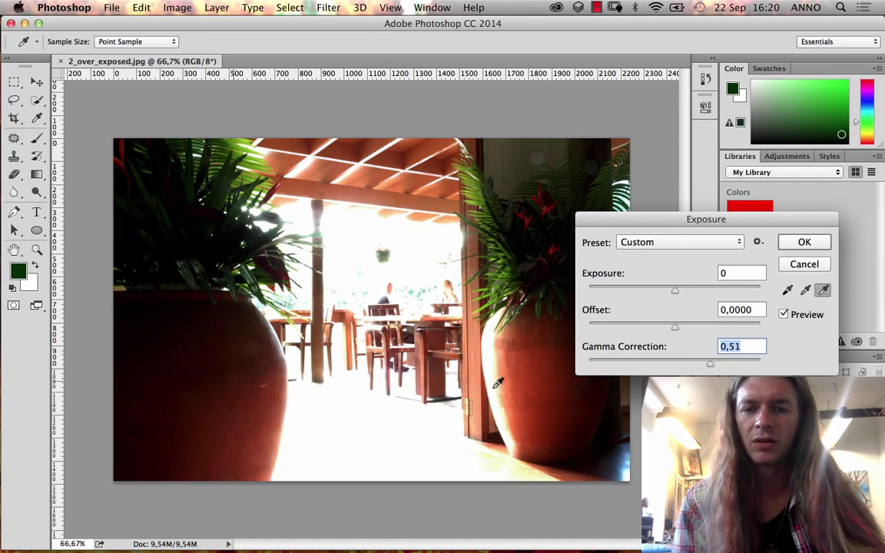
left_click_drag(709, 365, 695, 365)
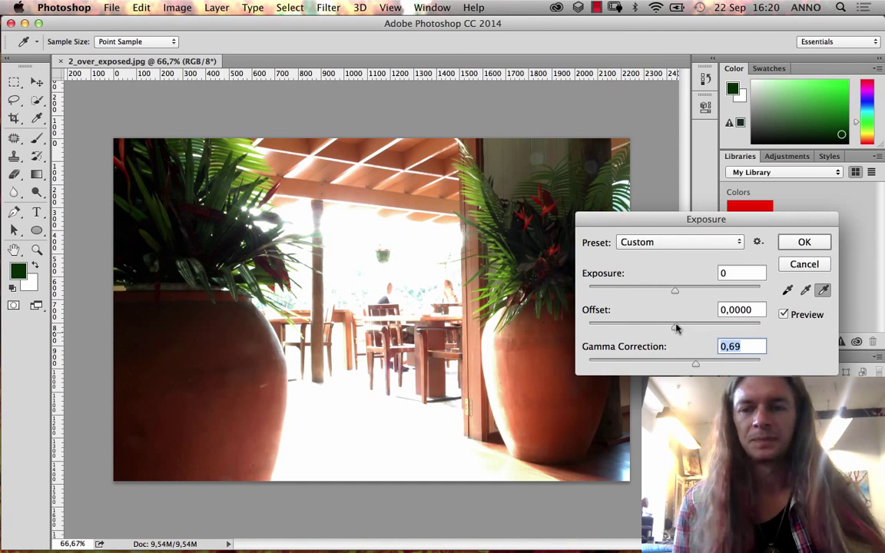
mouse_move(676, 328)
left_mouse_down()
mouse_move(660, 329)
mouse_move(685, 331)
mouse_move(676, 328)
left_mouse_up()
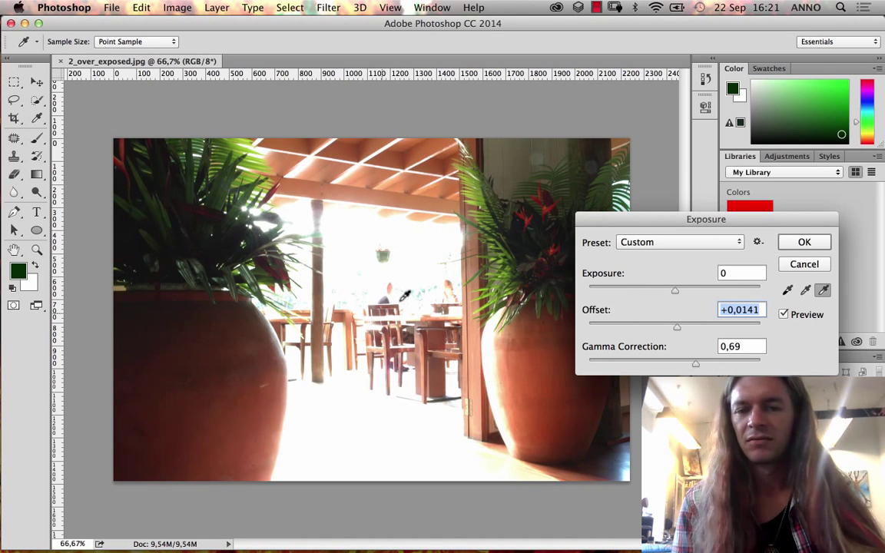
left_click(323, 339)
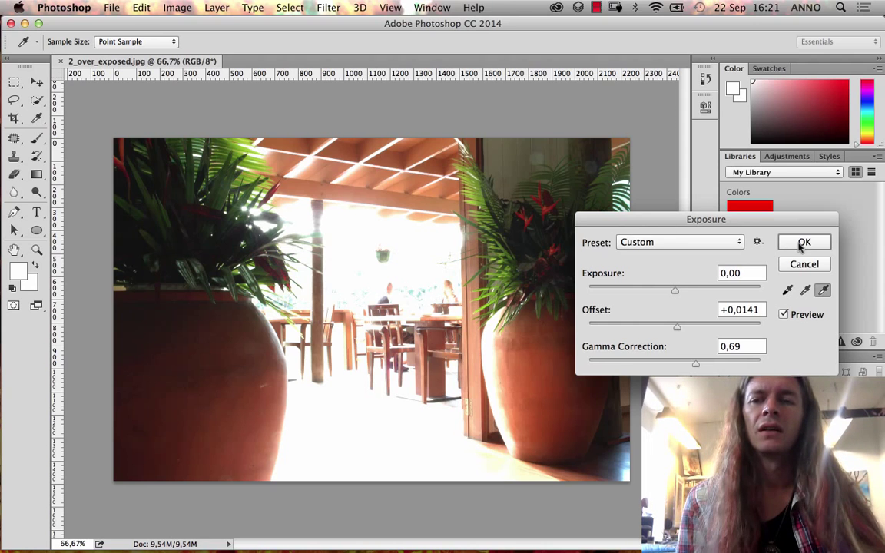
Apply the exposure correction and close 2_over_exposed.jpg without saving
key("Return")
key("y")
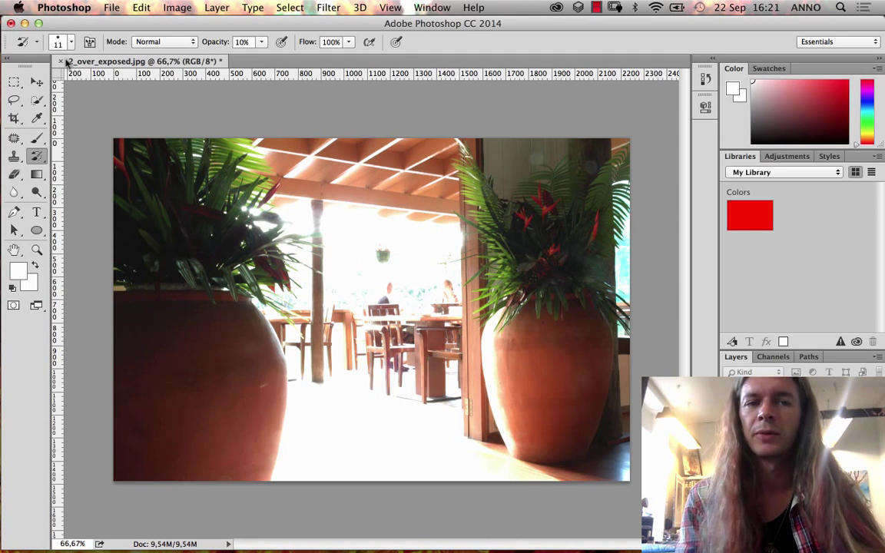
key("super+w")
left_click(395, 212)
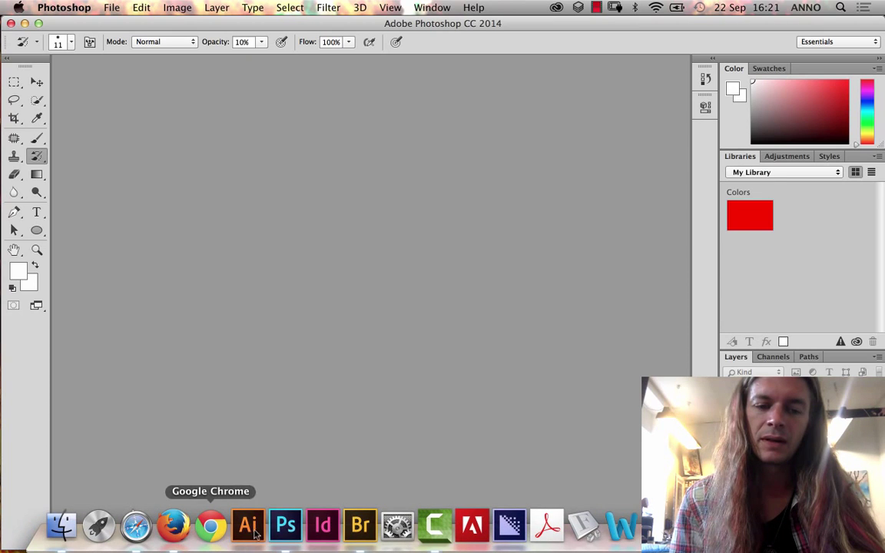
Pick 2_under_exposed.jpg in Bridge and drag it onto Photoshop to open it
left_click(360, 523)
left_click(200, 119)
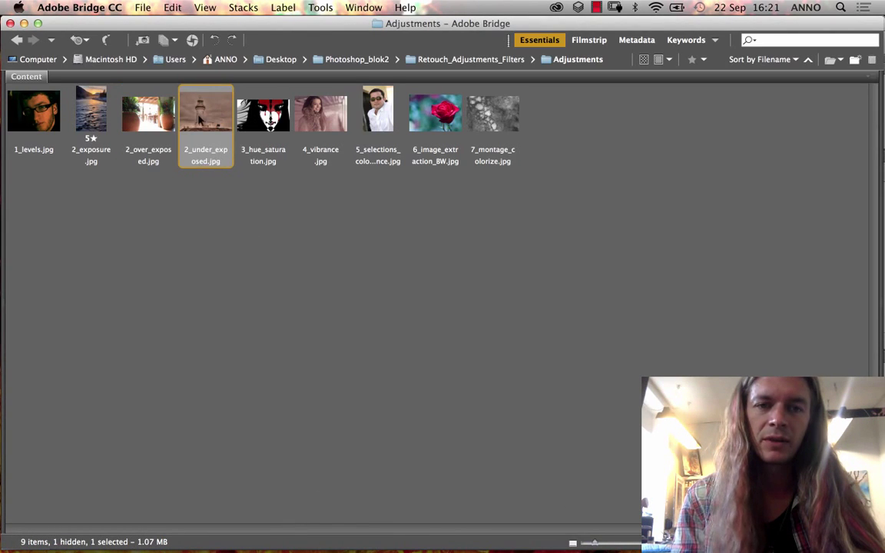
left_click_drag(270, 340, 285, 525)
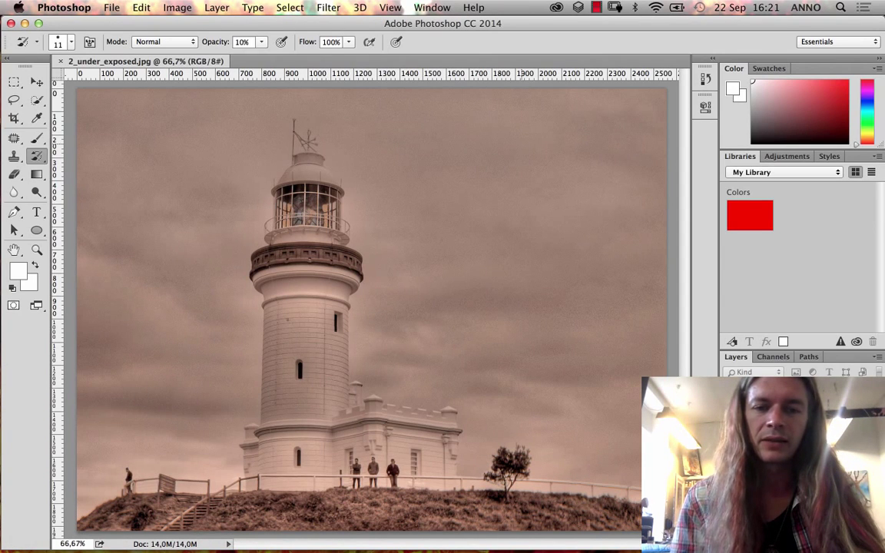
Open Exposure and try the Plus 2.0 and Plus 1.0 presets on the lighthouse
left_click(178, 7)
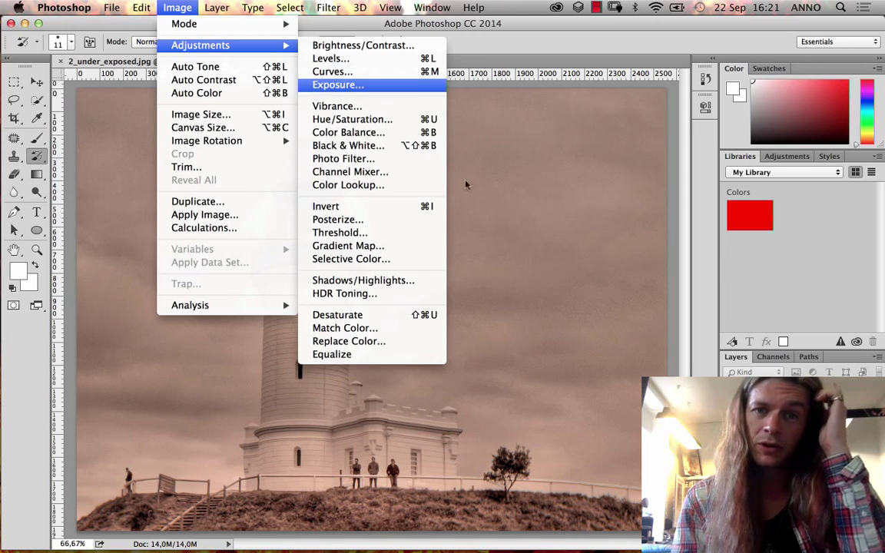
left_click(338, 83)
left_click(662, 243)
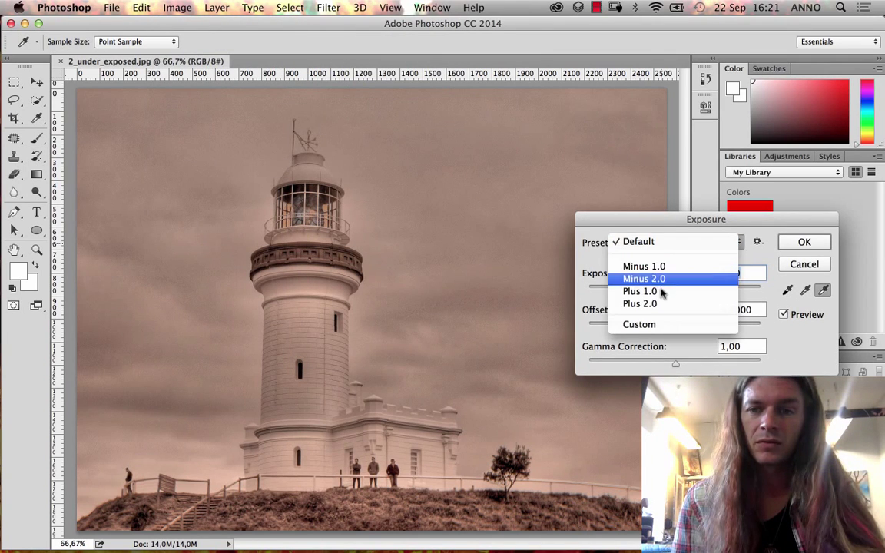
left_click(660, 288)
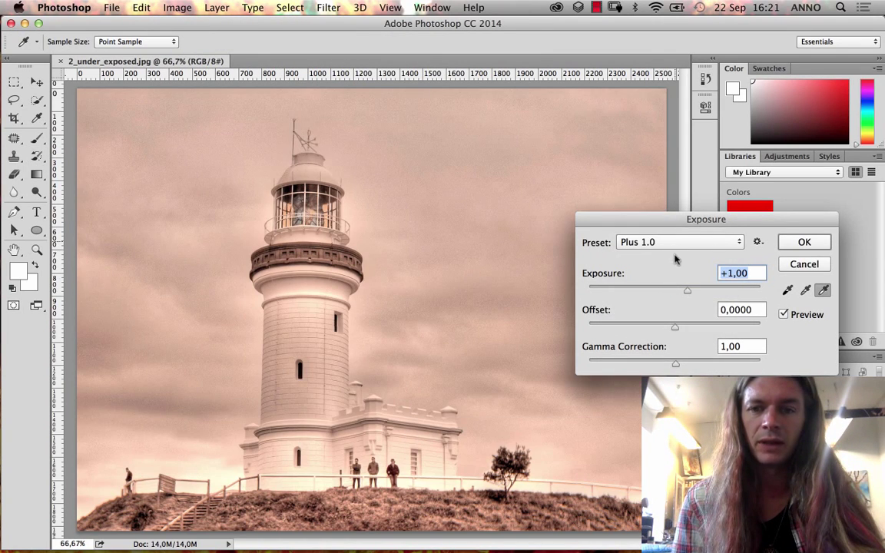
left_click(668, 242)
left_click(652, 254)
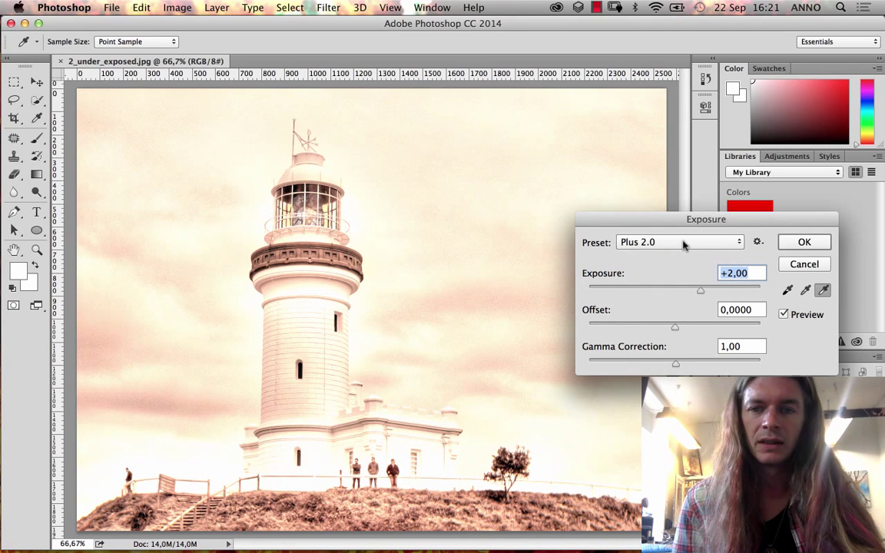
left_click(684, 244)
left_click(665, 230)
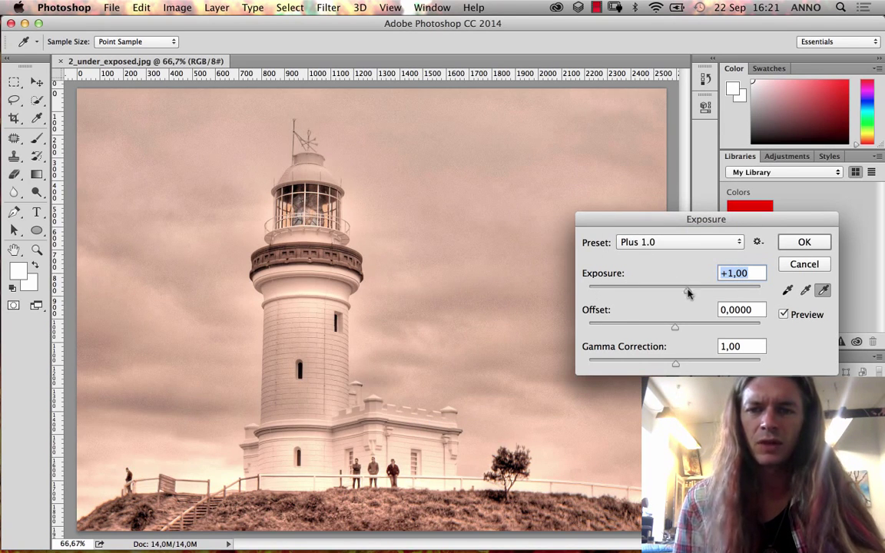
Set exposure to +1,37 and gamma to 0,80, adjusting the offset around zero
mouse_move(687, 290)
left_mouse_down()
mouse_move(700, 290)
mouse_move(693, 289)
left_mouse_up()
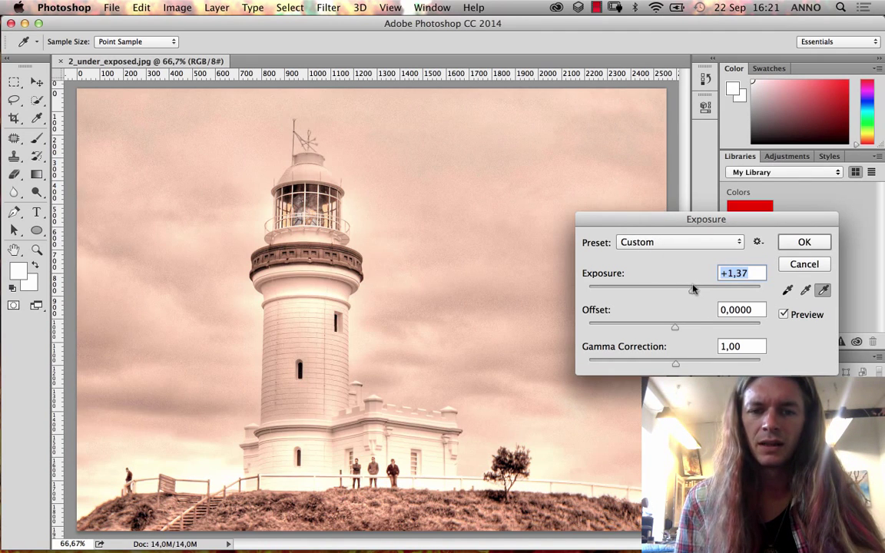
left_click_drag(691, 330, 681, 329)
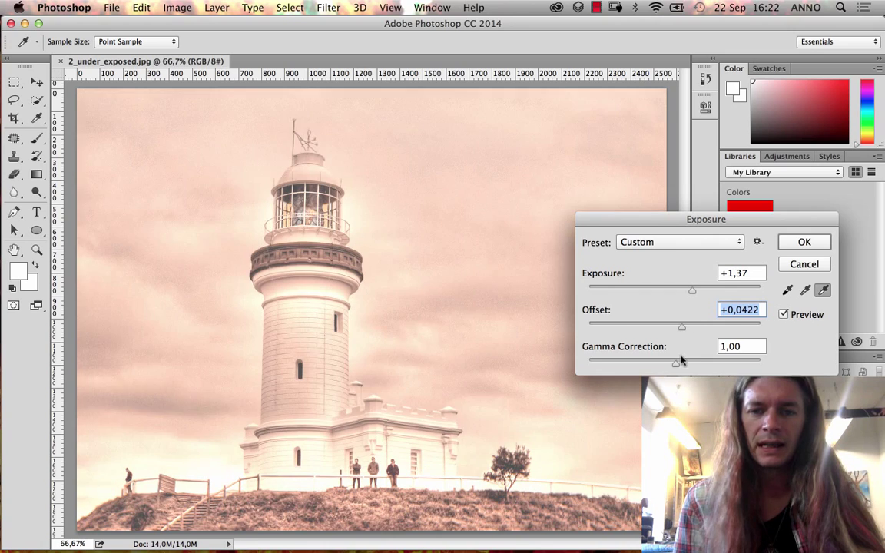
left_click_drag(675, 362, 687, 363)
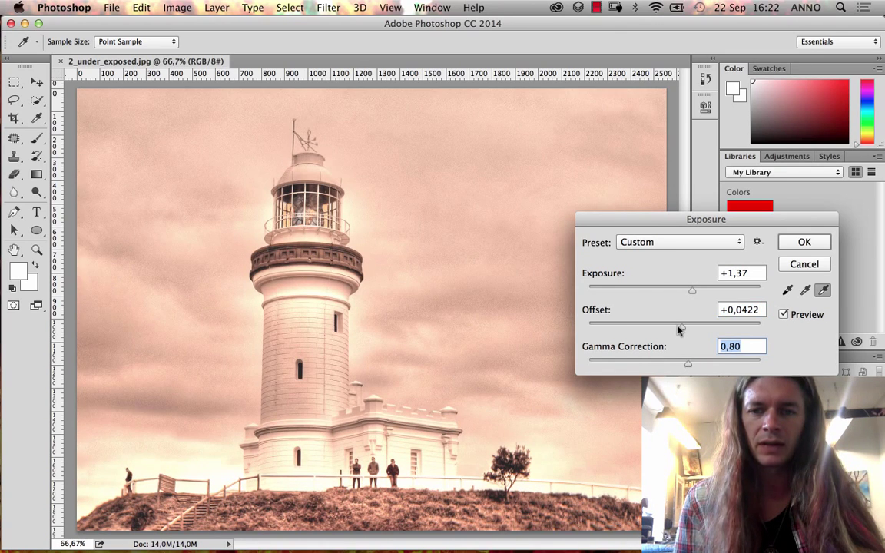
left_click_drag(678, 329, 665, 328)
Adjust the Exposure offset to -0,0462
type("0")
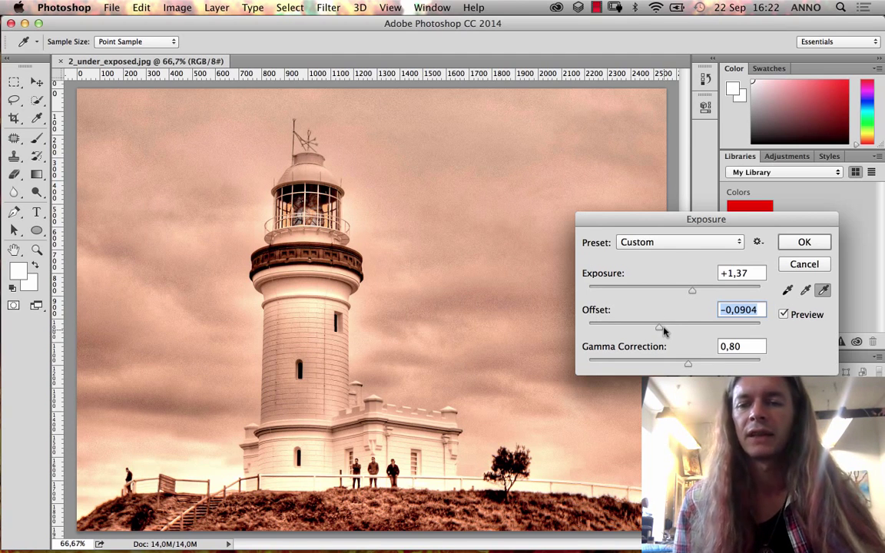
left_click_drag(663, 330, 715, 331)
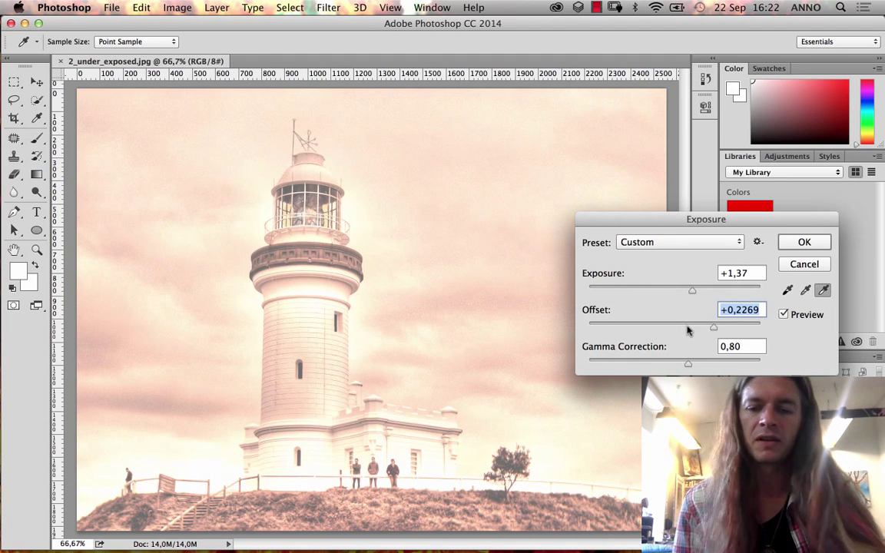
type("0")
left_click_drag(676, 330, 665, 328)
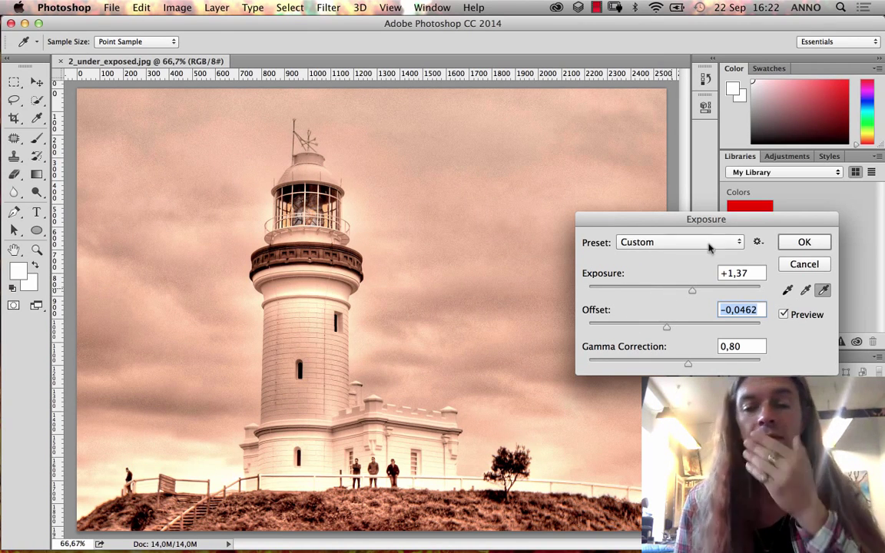
Compare exposure at +1,90, keep +1,37, and set gamma correction to 0,97
left_click_drag(693, 294, 687, 294)
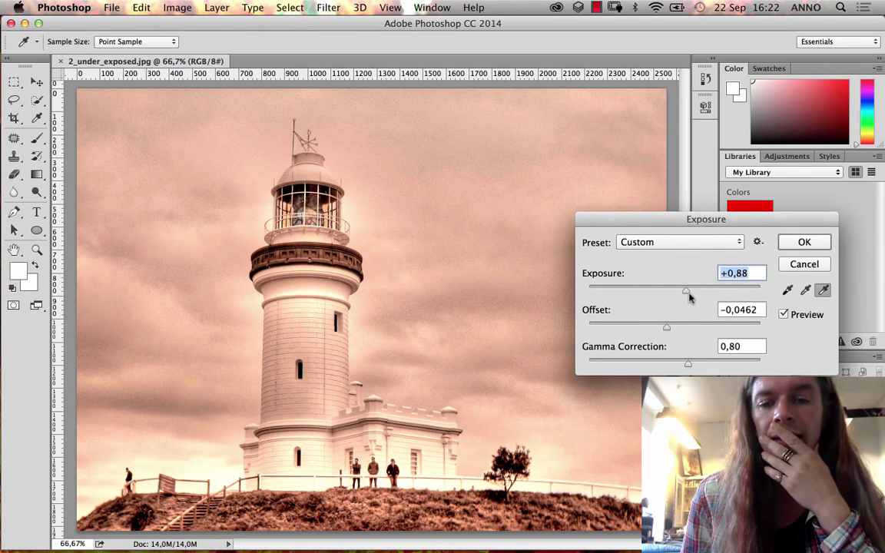
left_click(699, 293)
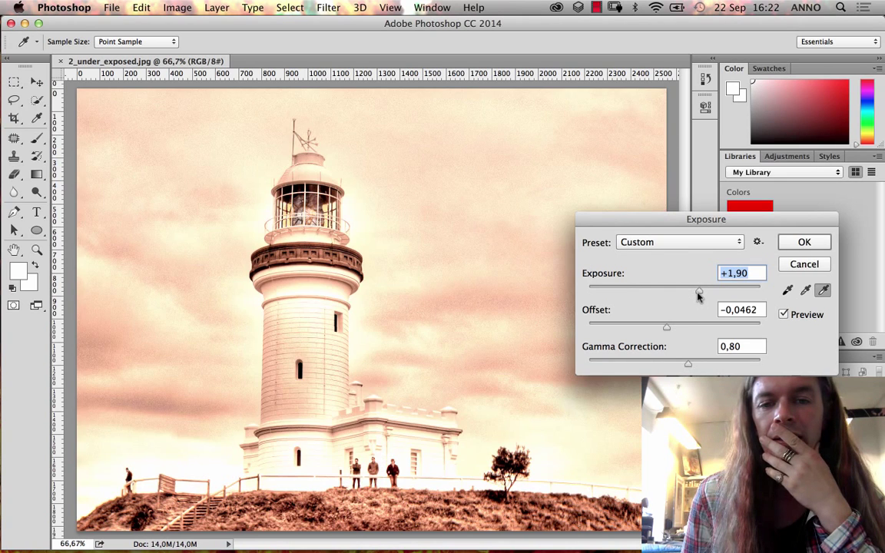
left_click(694, 293)
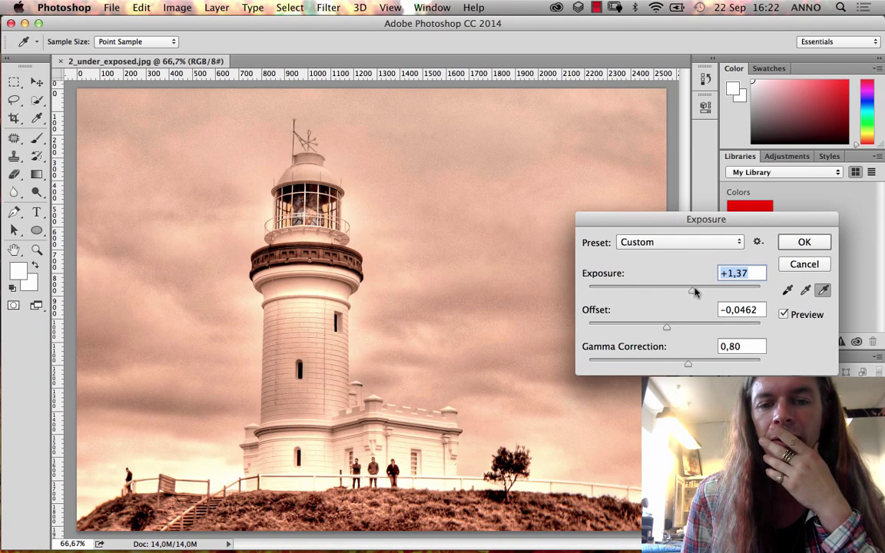
left_click_drag(691, 367, 659, 373)
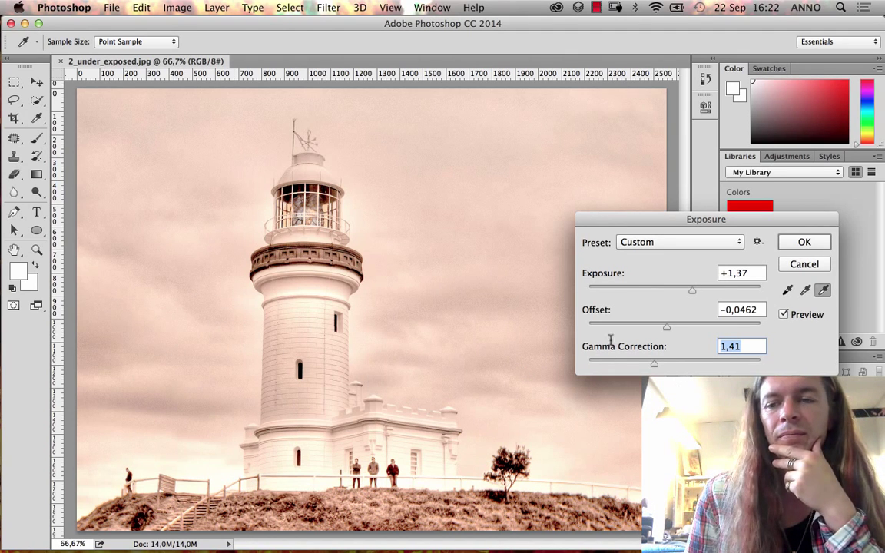
mouse_move(610, 339)
left_mouse_down()
mouse_move(591, 332)
mouse_move(607, 332)
left_mouse_up()
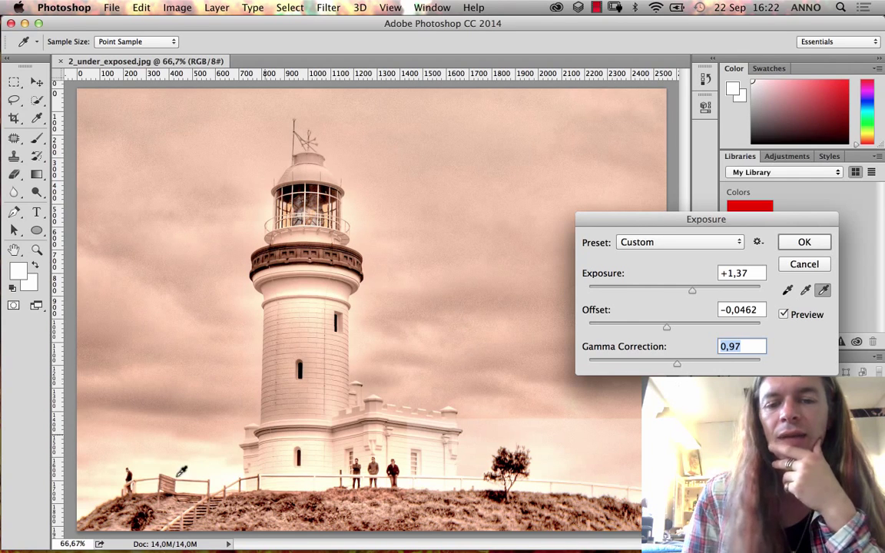
left_click(791, 243)
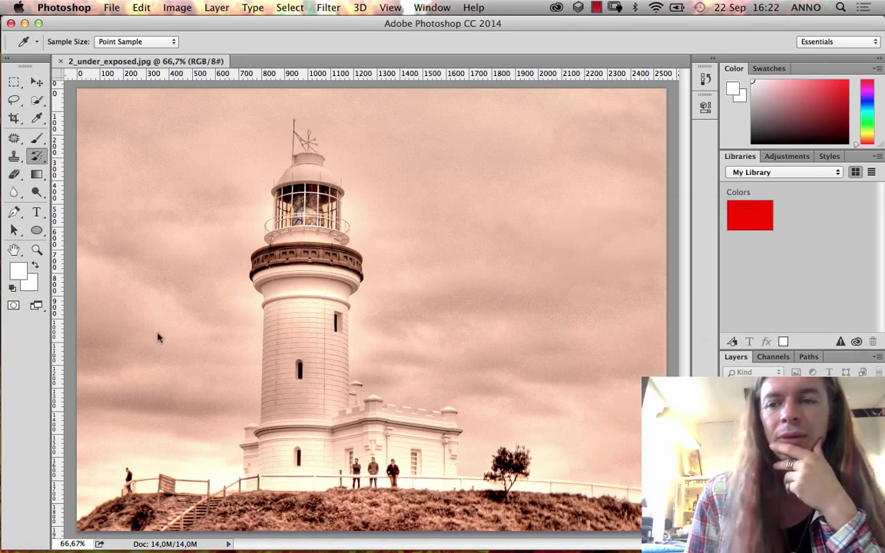
key("y")
left_click(36, 250)
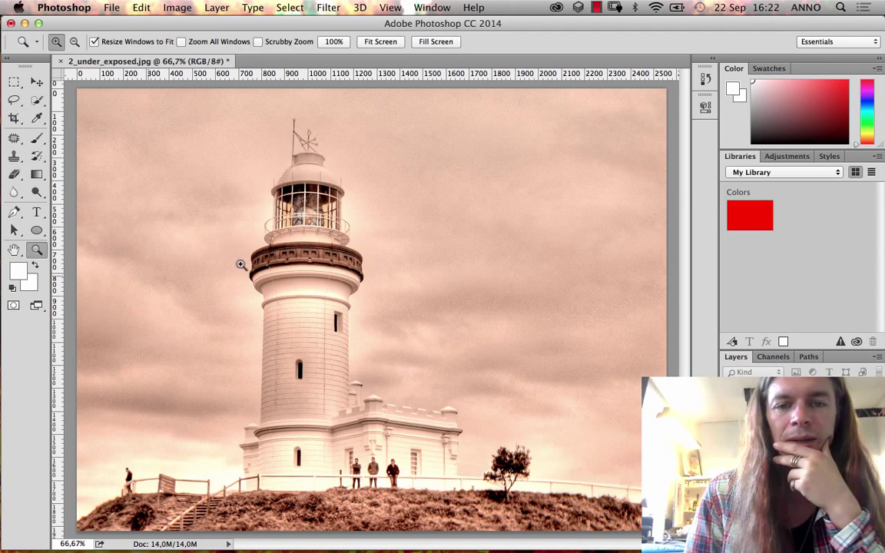
left_click_drag(219, 189, 292, 250)
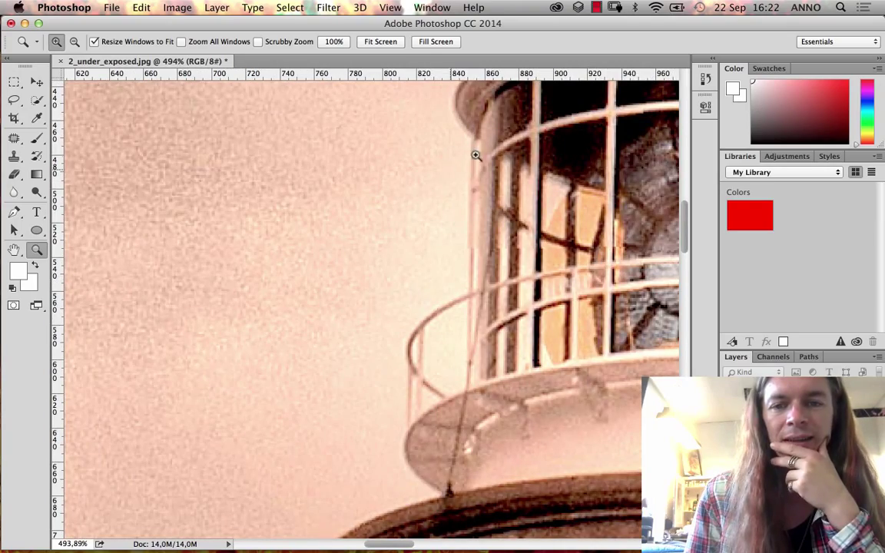
scroll(530, 213, "down", 10)
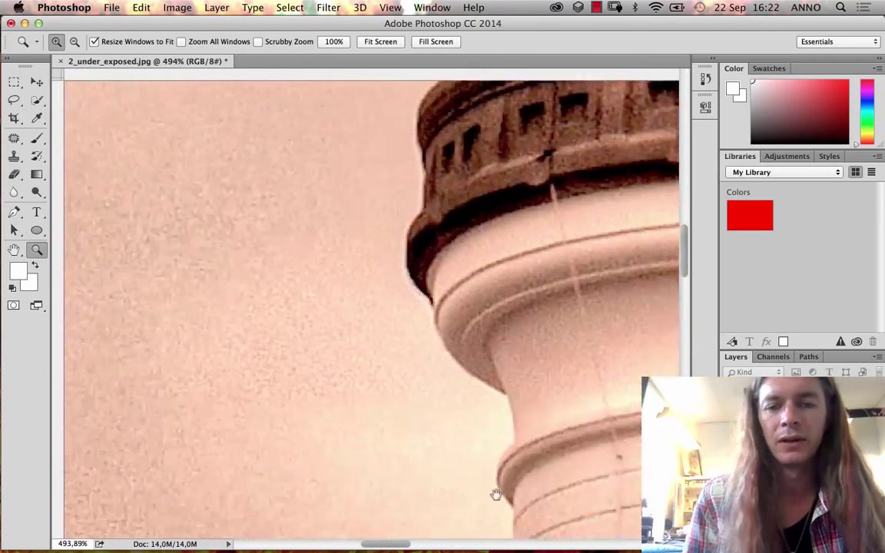
scroll(504, 467, "up", 5)
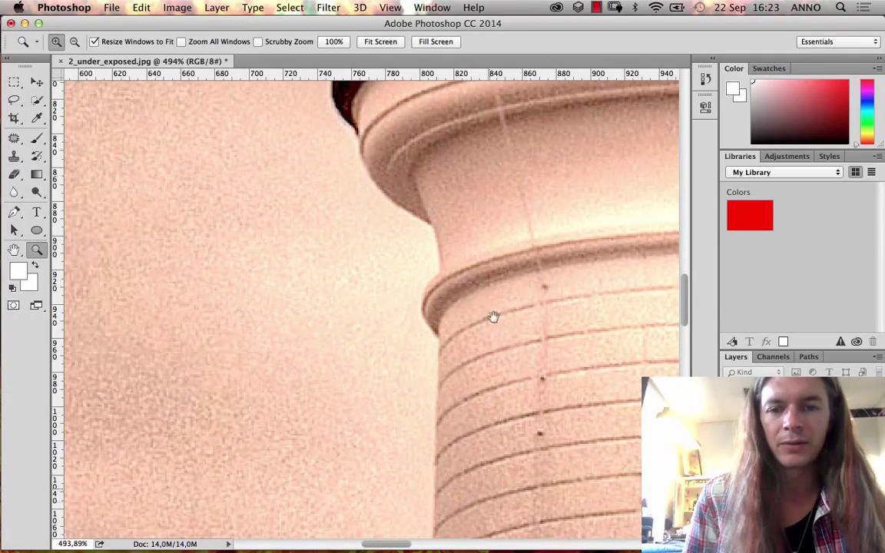
scroll(493, 316, "down", 15)
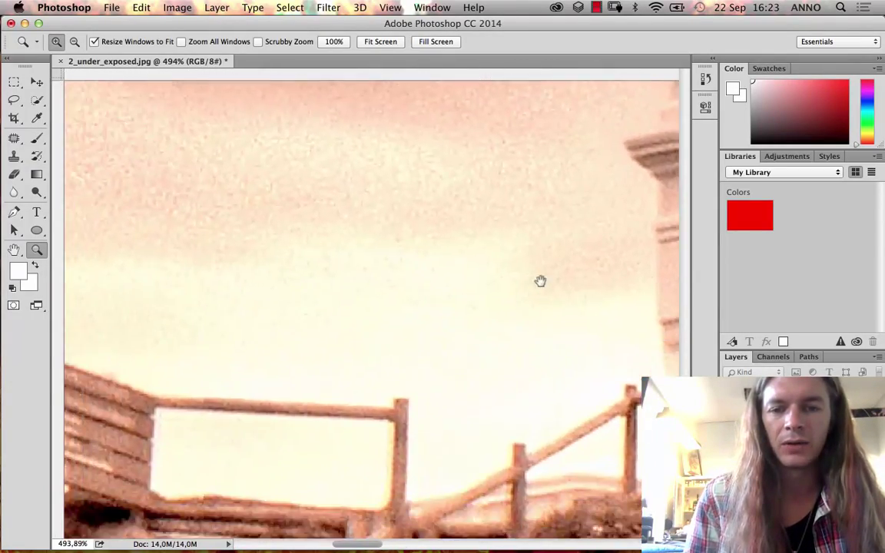
scroll(530, 261, "down", 5)
key("super+minus")
key("super+minus")
key("super+minus")
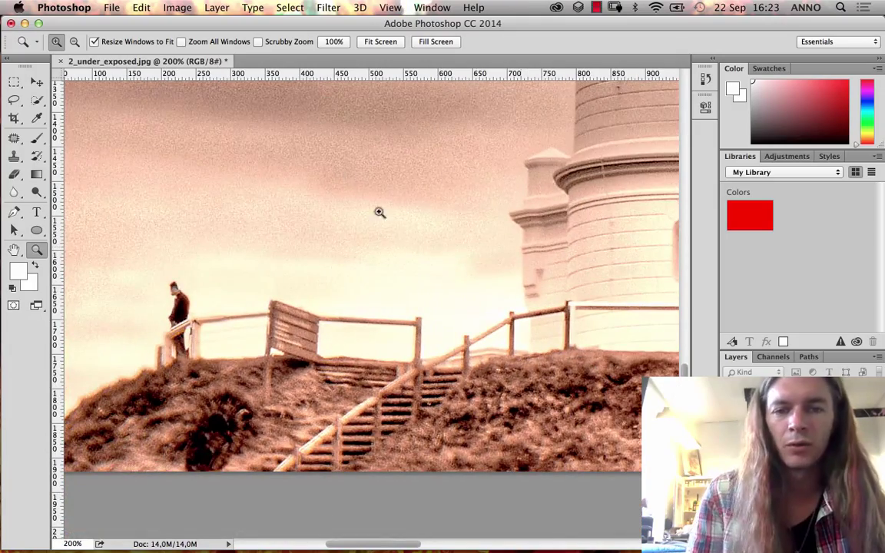
scroll(558, 244, "left", 5)
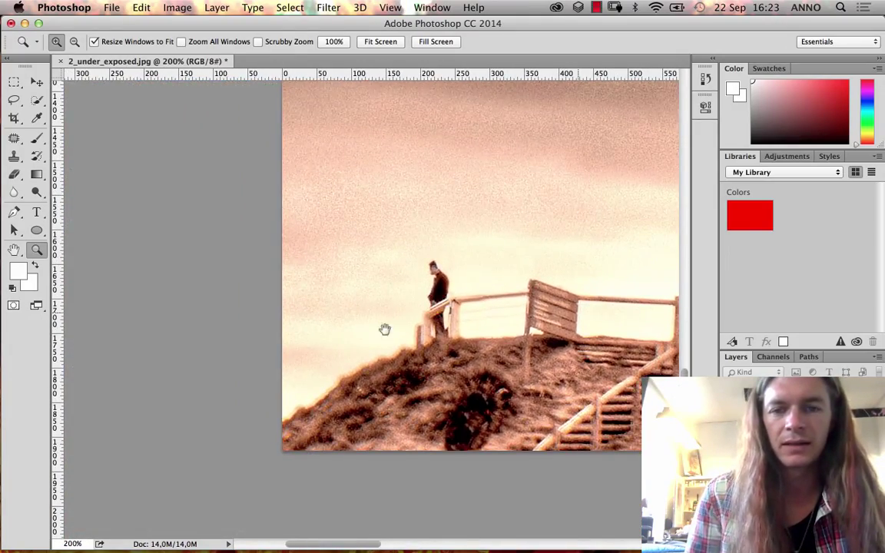
scroll(385, 329, "right", 15)
scroll(324, 333, "right", 2)
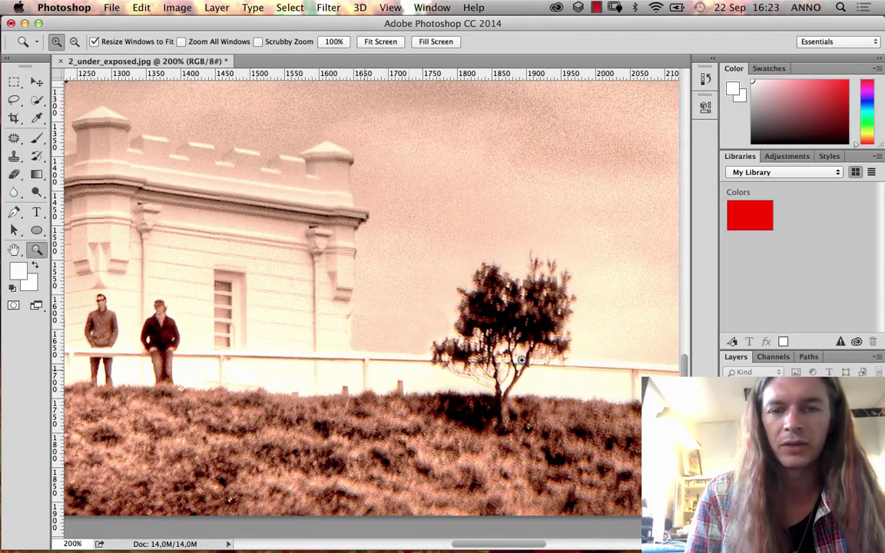
scroll(342, 351, "right", 4)
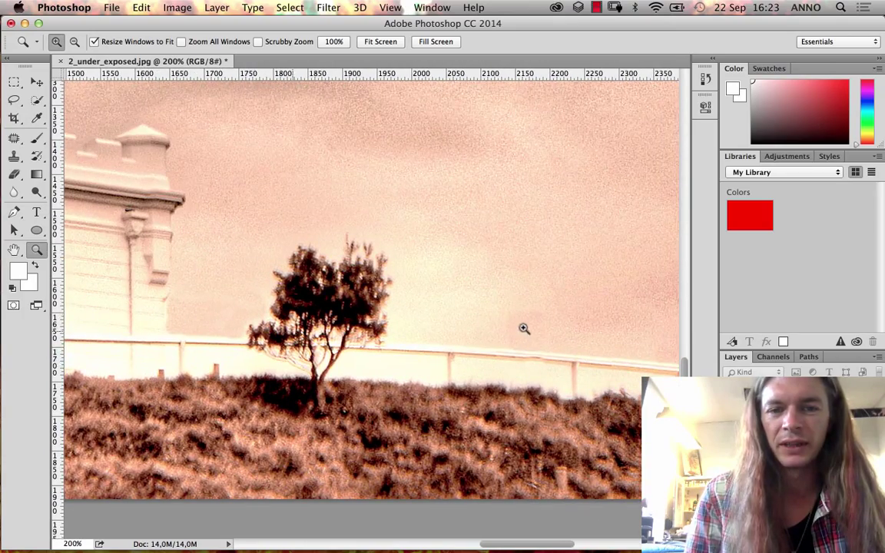
scroll(430, 322, "right", 5)
scroll(523, 341, "left", 6)
scroll(522, 341, "up", 1)
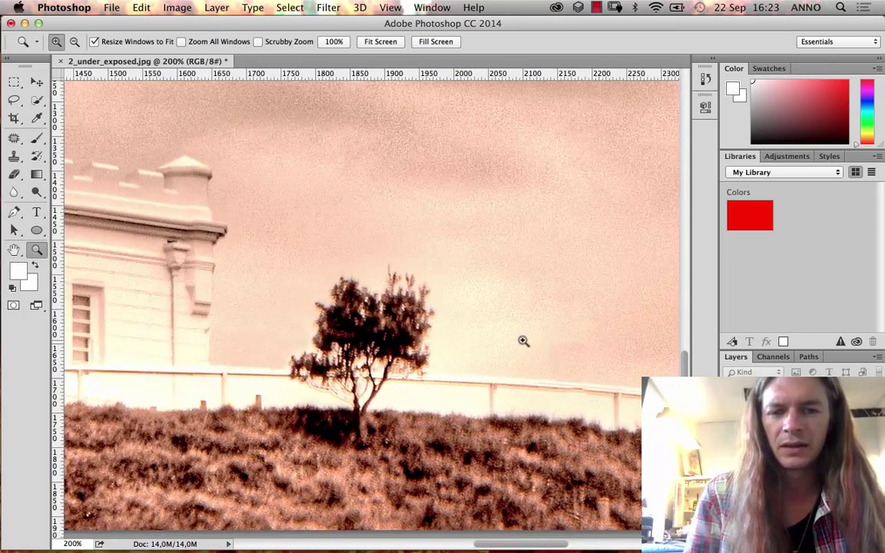
scroll(249, 339, "left", 10)
scroll(469, 314, "down", 1)
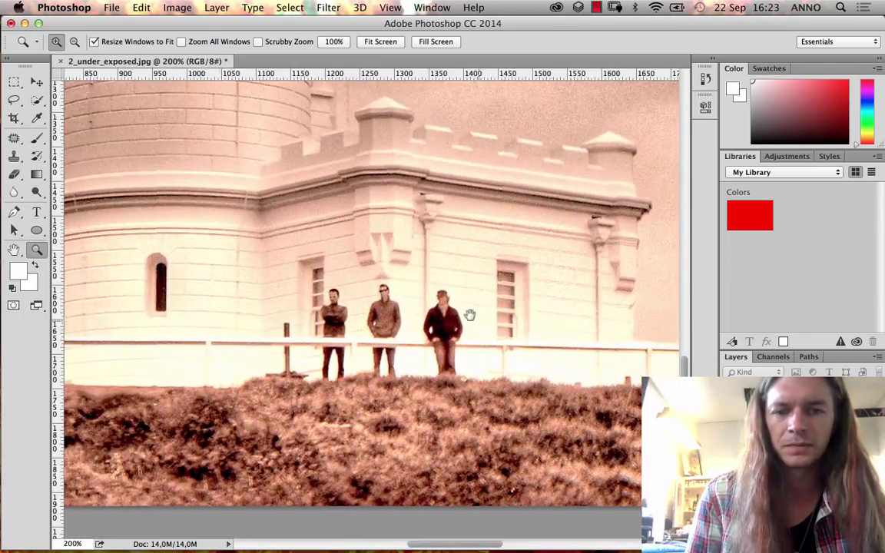
scroll(469, 314, "right", 7)
scroll(402, 357, "up", 1)
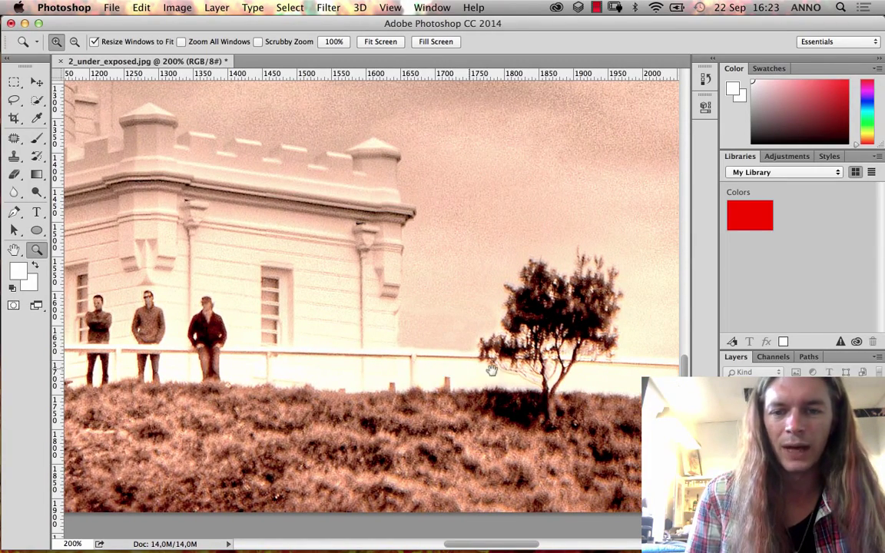
scroll(538, 384, "right", 4)
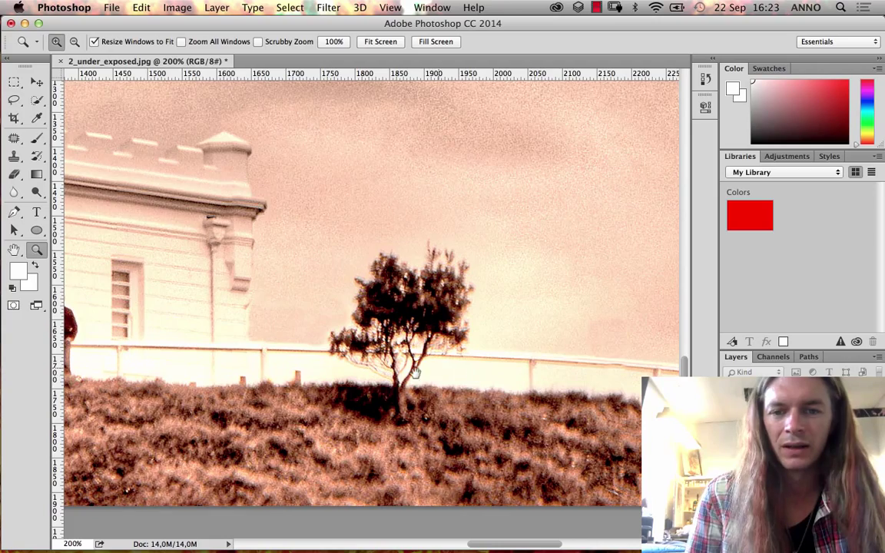
scroll(414, 373, "left", 6)
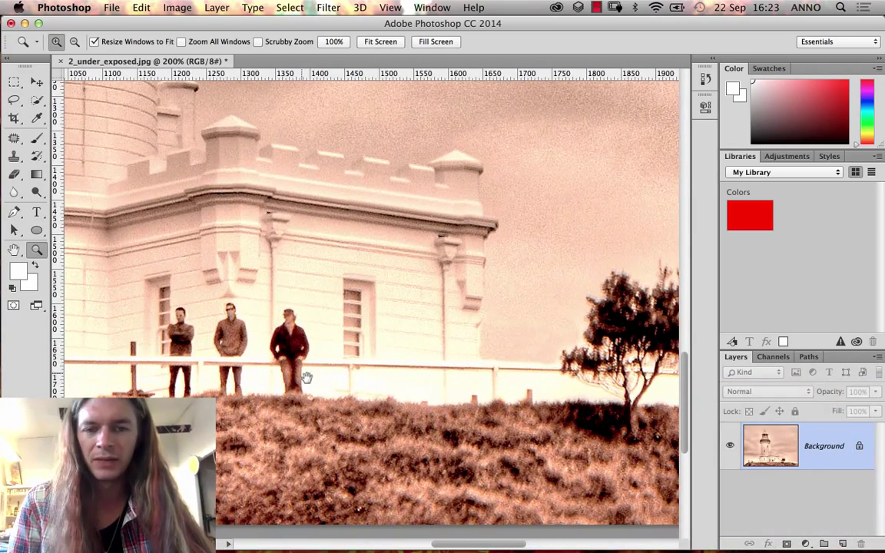
scroll(426, 388, "right", 3)
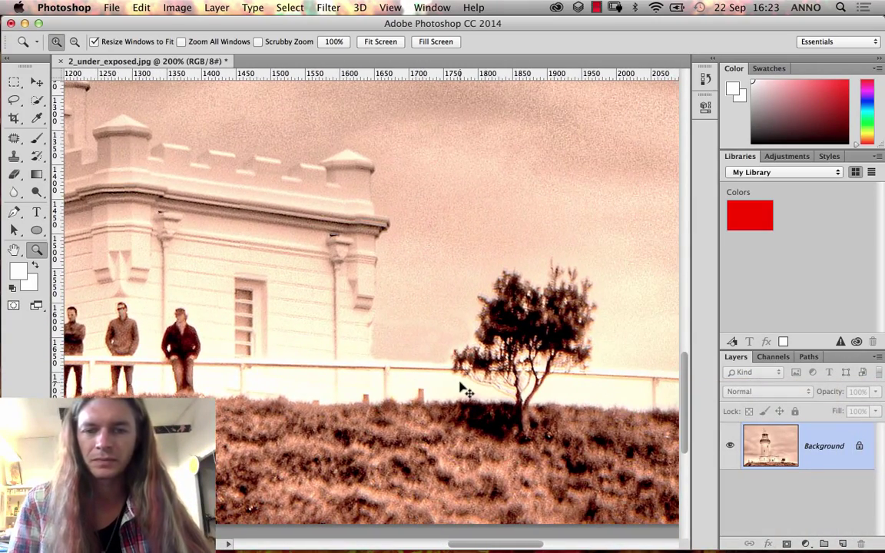
key("super+0")
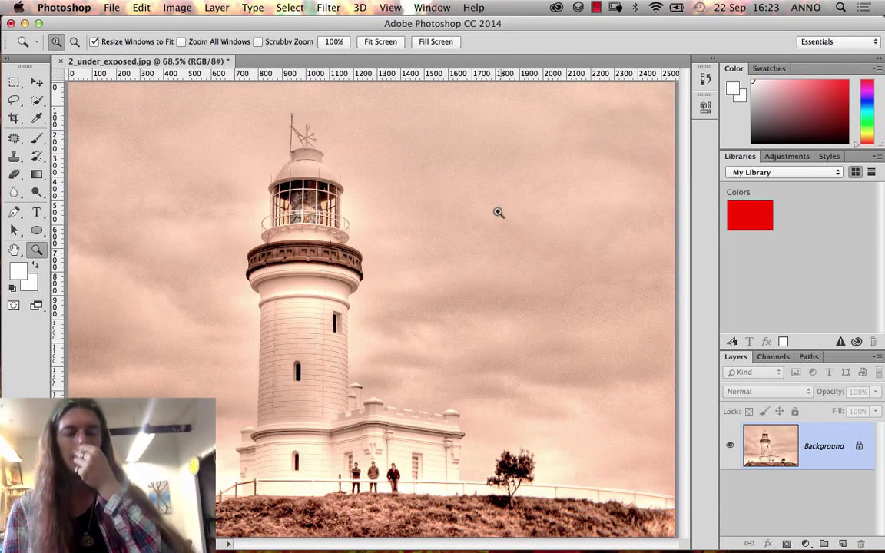
Close the lighthouse photo unsaved and open 3_hue_saturation.jpg from Bridge
left_click(62, 62)
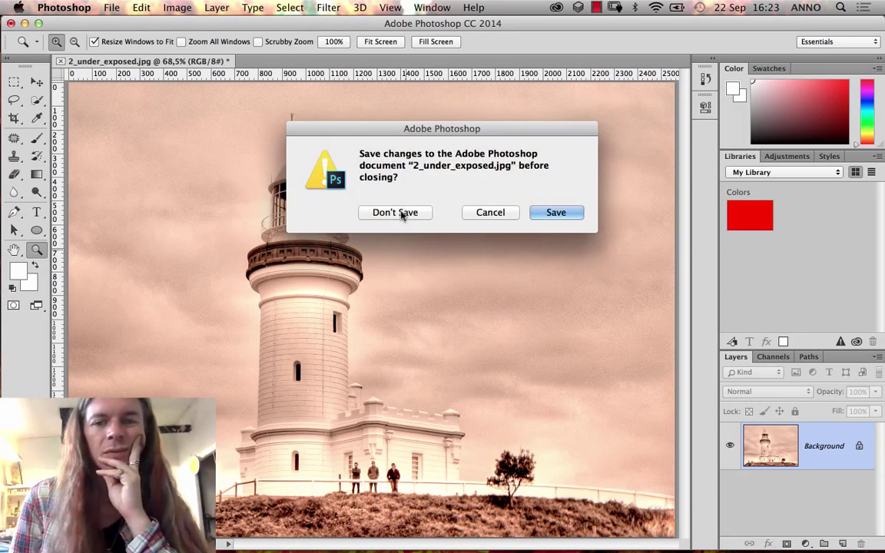
left_click(401, 212)
mouse_move(322, 540)
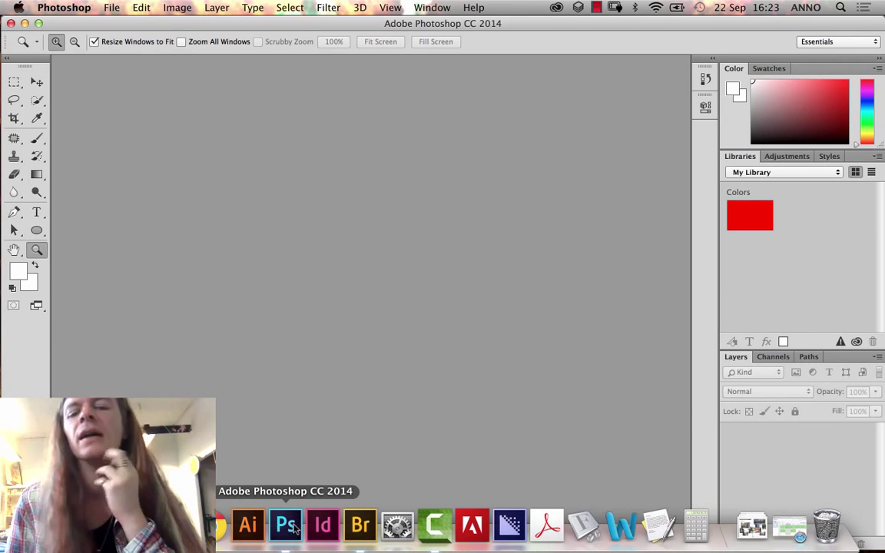
left_click(360, 525)
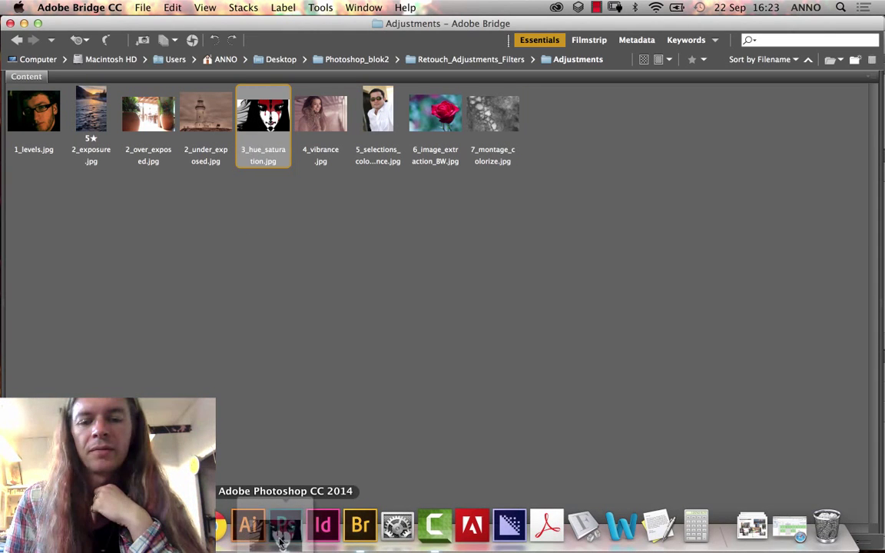
left_click(282, 537)
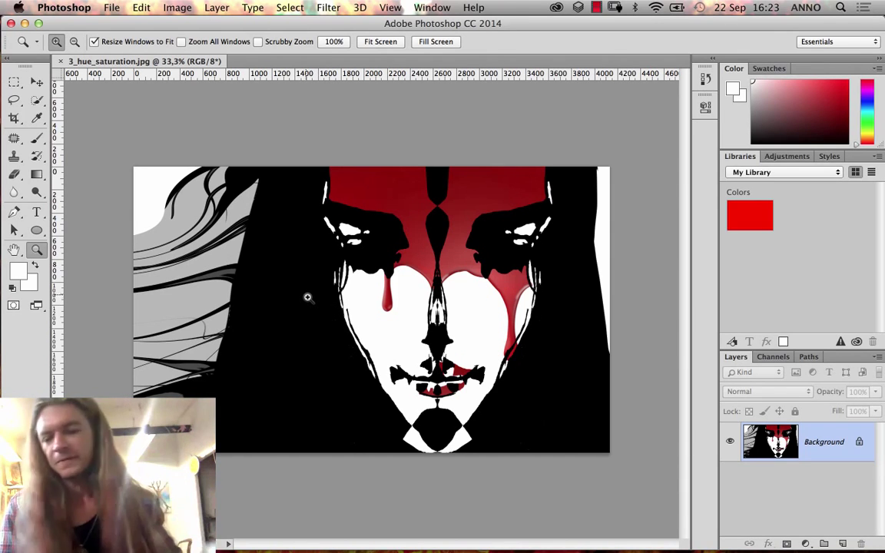
Open Hue/Saturation, shift the hue toward gold and raise the saturation
left_click(178, 7)
mouse_move(263, 44)
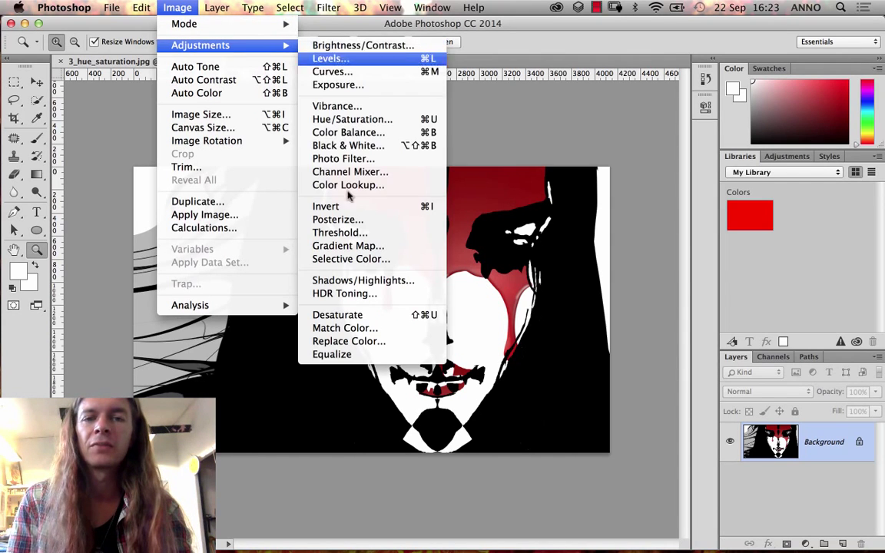
left_click(351, 119)
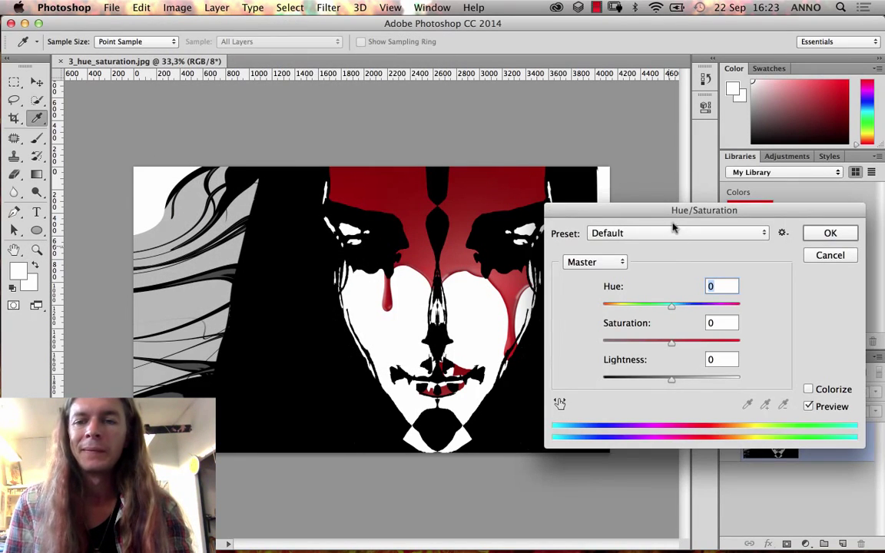
mouse_move(718, 282)
left_mouse_down()
mouse_move(745, 295)
mouse_move(662, 281)
mouse_move(737, 284)
mouse_move(697, 283)
mouse_move(724, 282)
left_mouse_up()
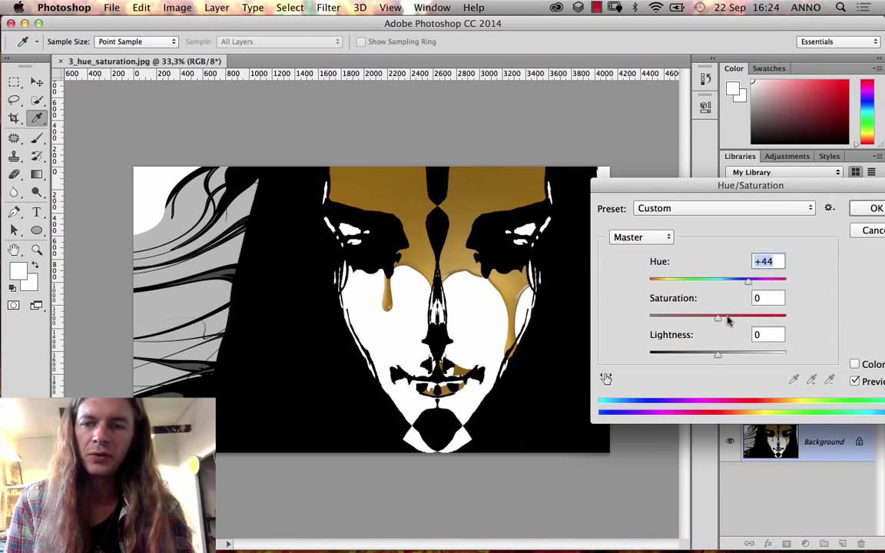
left_click_drag(728, 321, 754, 326)
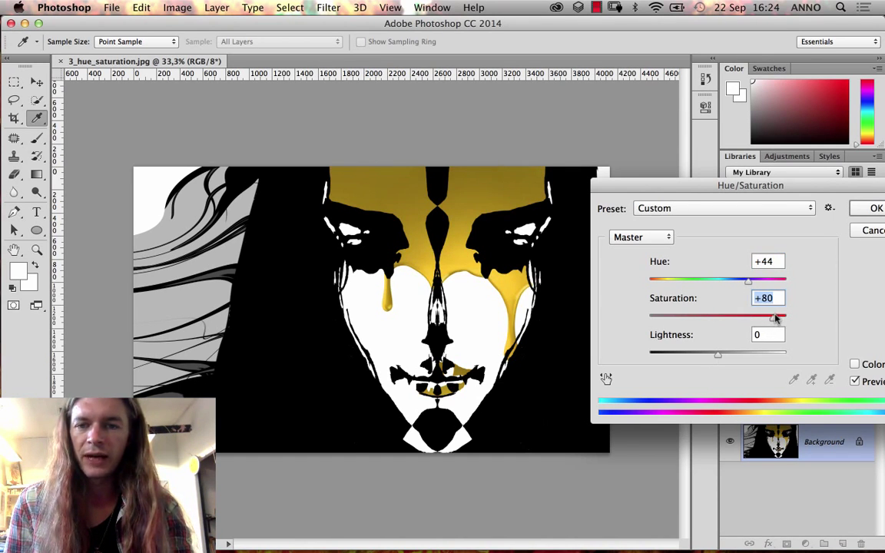
left_click_drag(768, 318, 770, 318)
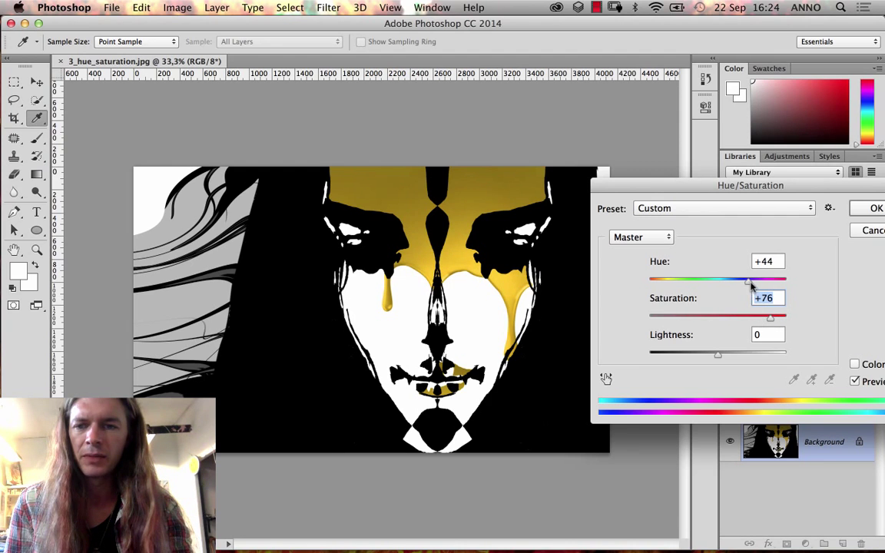
Push saturation to +100, settle the hue on orange-gold near +37, and apply
left_click_drag(751, 284, 690, 288)
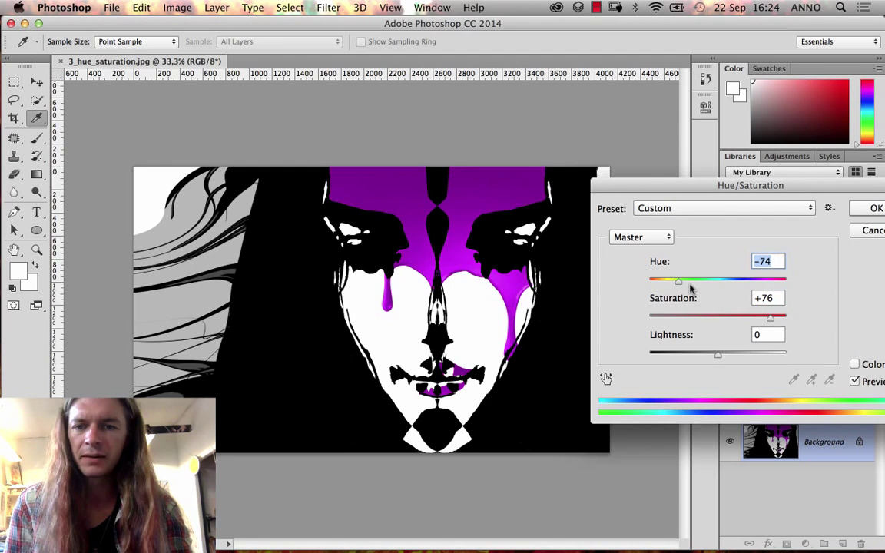
left_click(709, 286)
mouse_move(768, 319)
left_mouse_down()
mouse_move(780, 315)
mouse_move(794, 335)
mouse_move(760, 318)
left_mouse_up()
left_click_drag(687, 284, 743, 286)
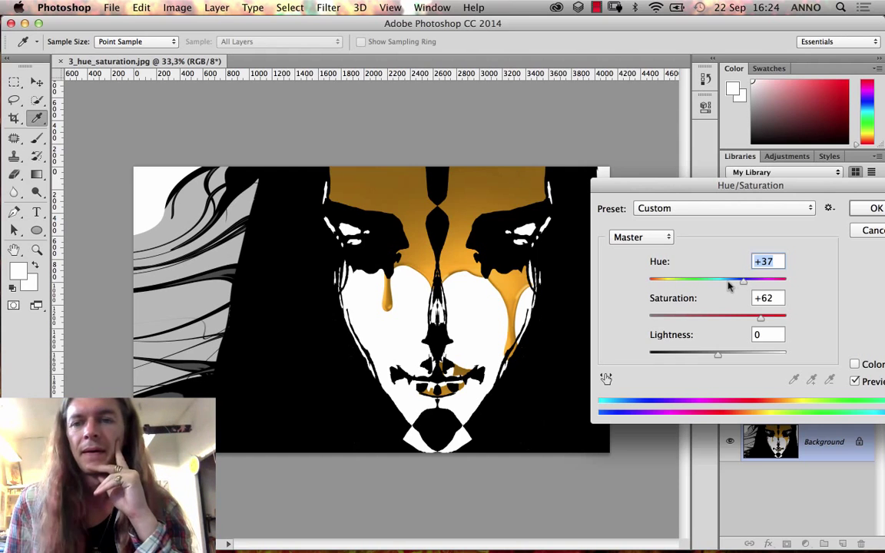
left_click_drag(732, 285, 751, 283)
left_click(876, 207)
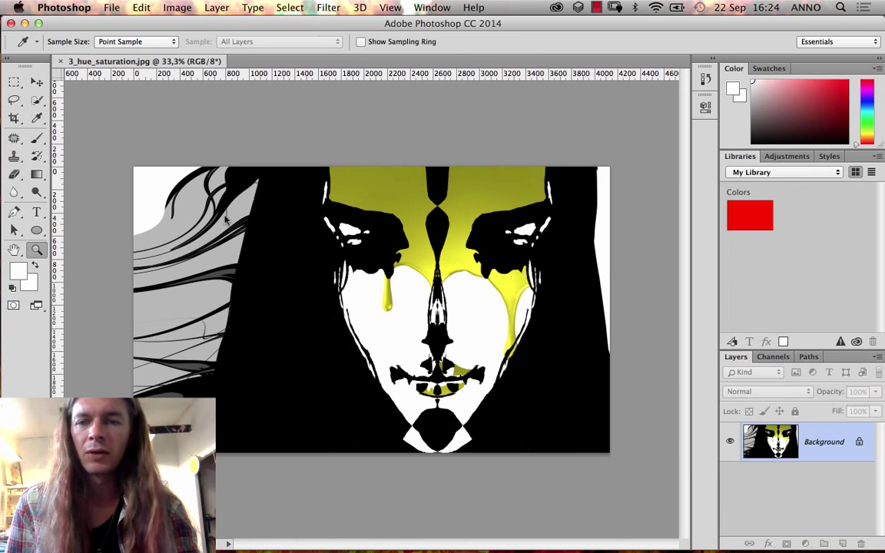
Close the face illustration without saving
key("z")
key("super+w")
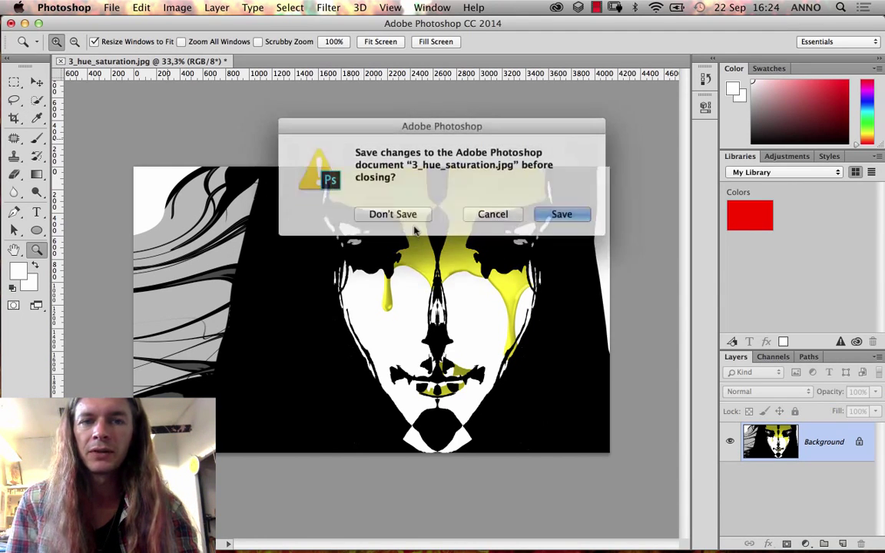
key("super+d")
Open 4_vibrance.jpg from Bridge in Photoshop
mouse_move(285, 528)
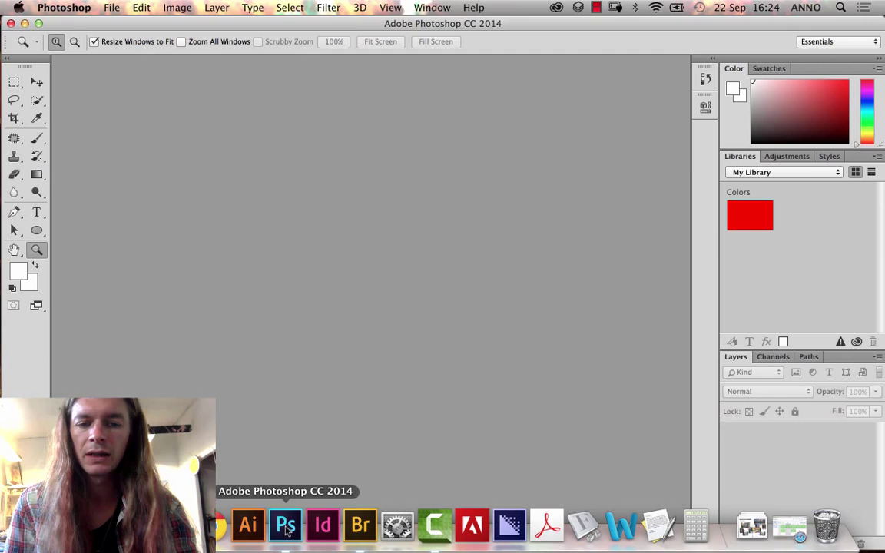
left_click(350, 523)
left_click(332, 163)
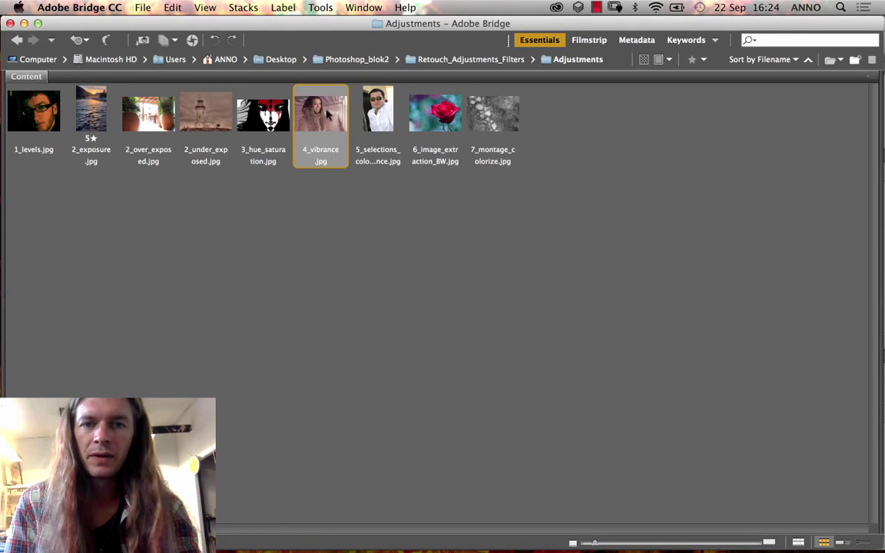
left_click_drag(328, 114, 285, 533)
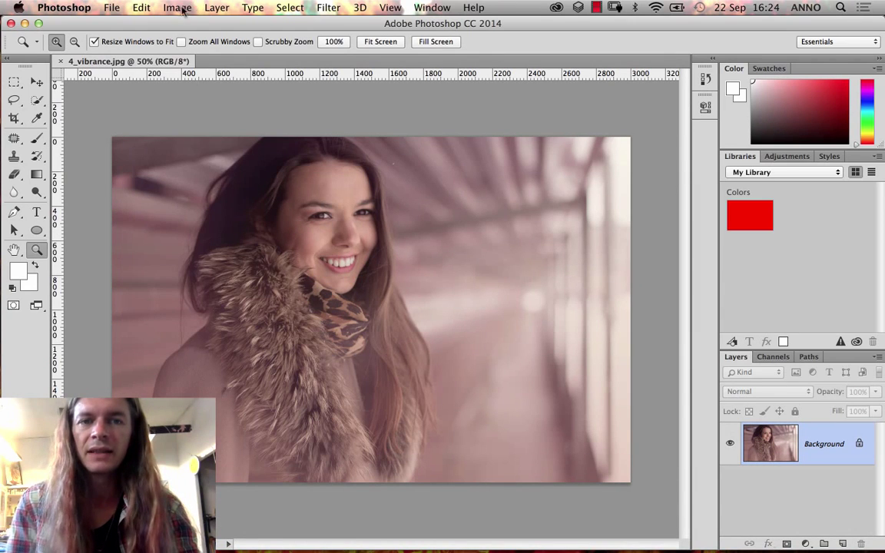
left_click(178, 7)
mouse_move(201, 45)
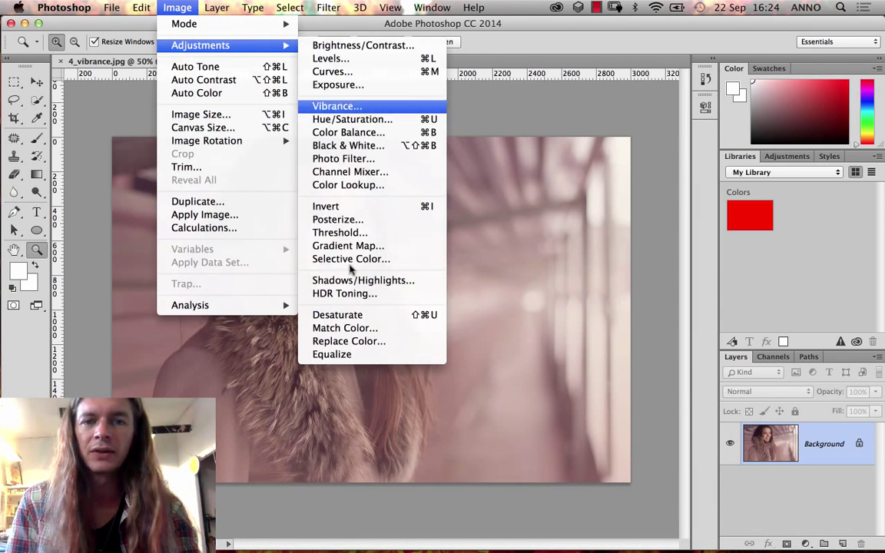
left_click(357, 120)
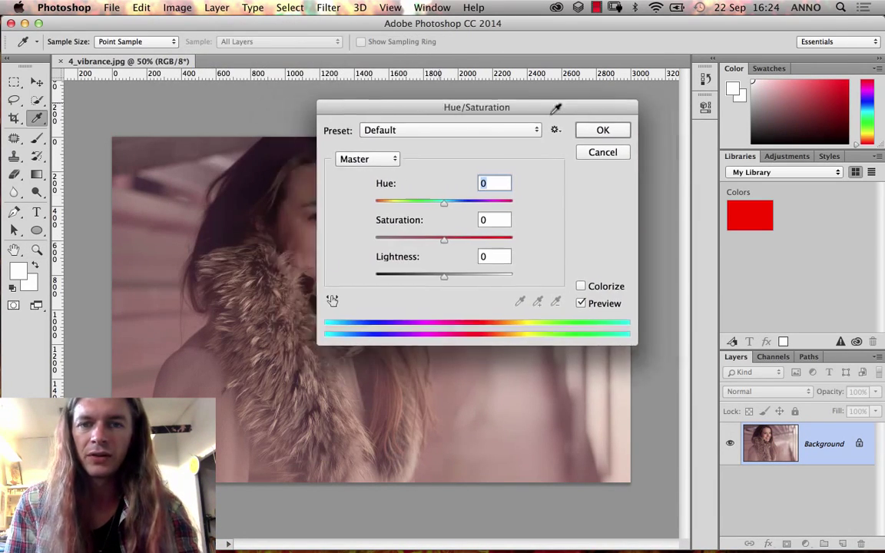
left_click_drag(556, 109, 763, 157)
left_click_drag(651, 252, 704, 250)
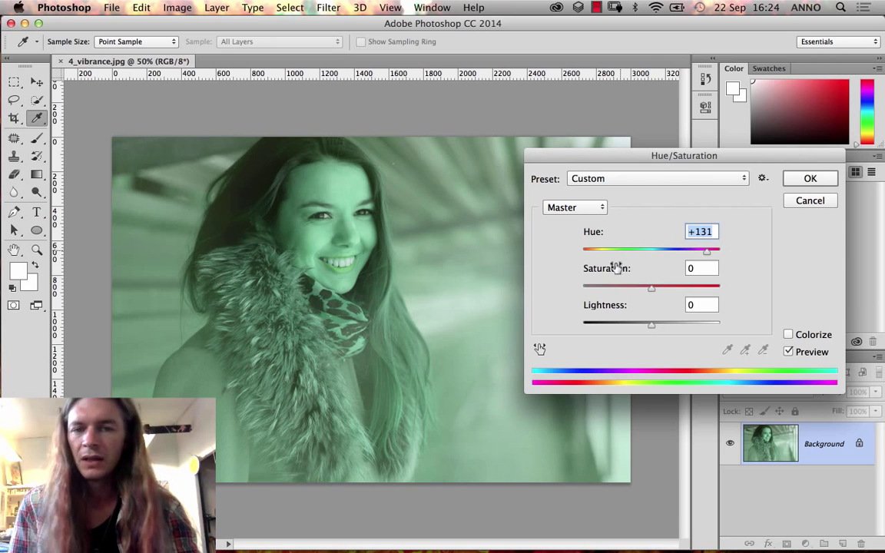
type("0")
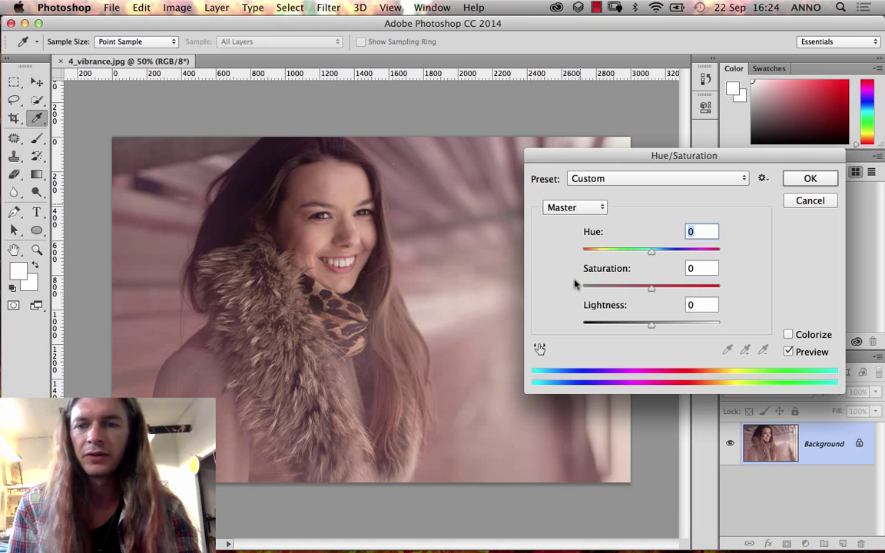
left_click(575, 207)
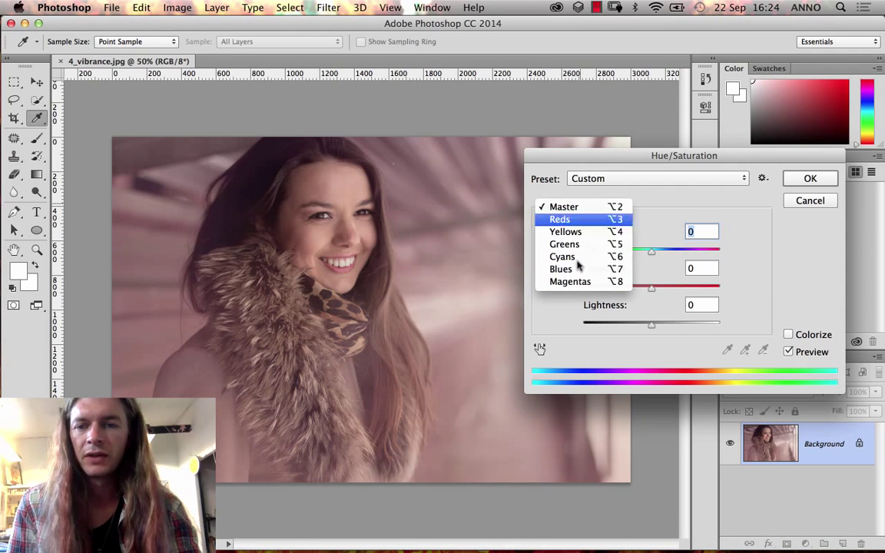
left_click(615, 301)
left_click(811, 201)
key("z")
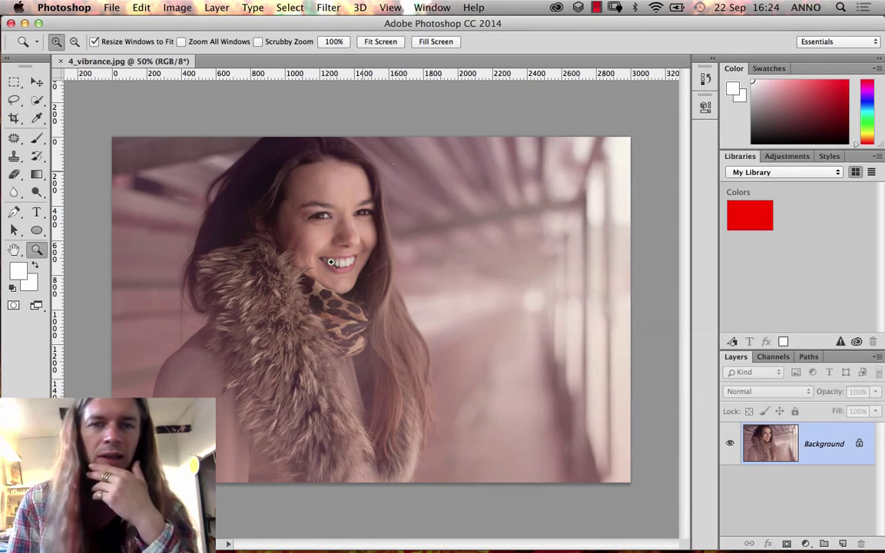
left_click(177, 7)
mouse_move(189, 44)
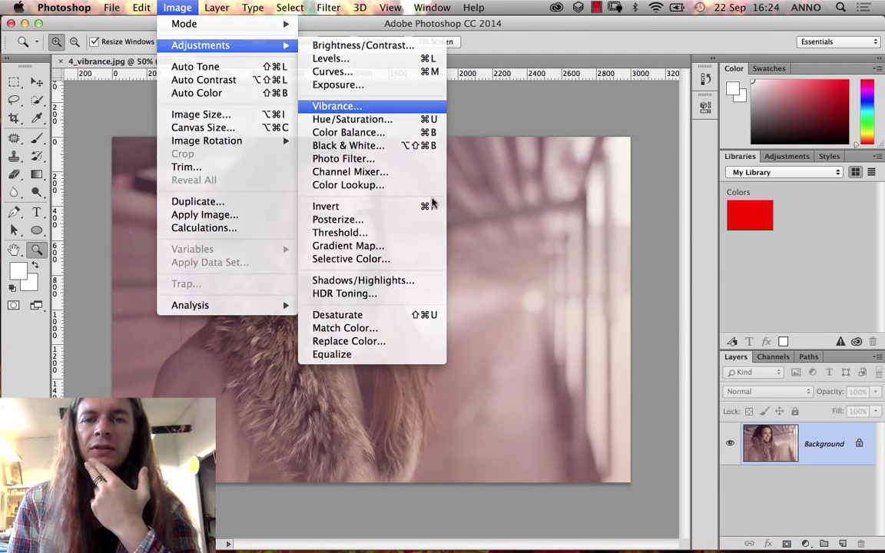
Open Vibrance and set the portrait's Saturation to +28
left_click(315, 106)
left_click_drag(572, 225, 513, 98)
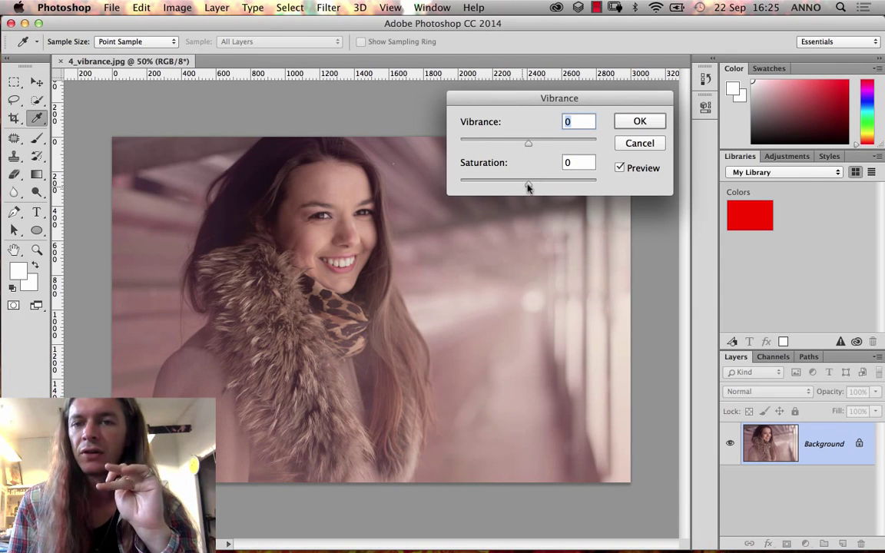
left_click_drag(528, 184, 568, 185)
type("85")
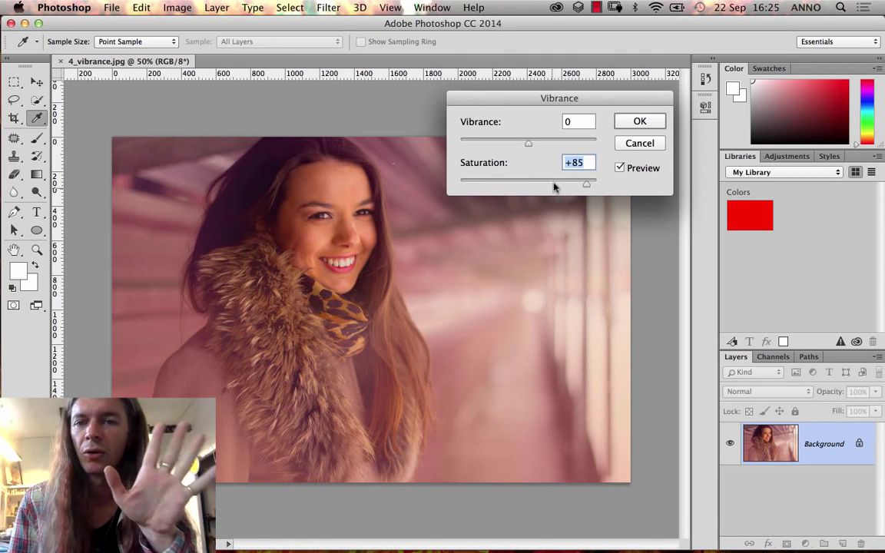
left_click(553, 183)
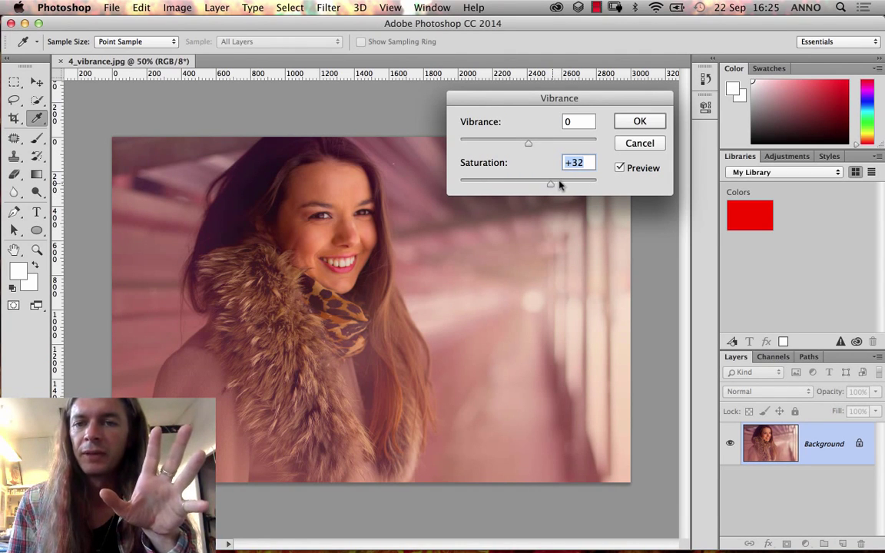
left_click_drag(556, 187, 569, 185)
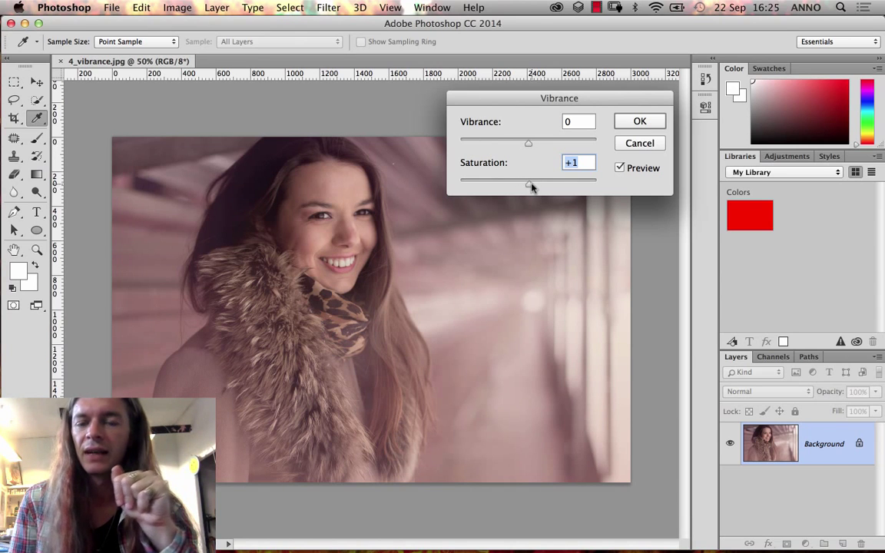
mouse_move(543, 185)
left_mouse_down()
mouse_move(550, 194)
mouse_move(548, 186)
left_mouse_up()
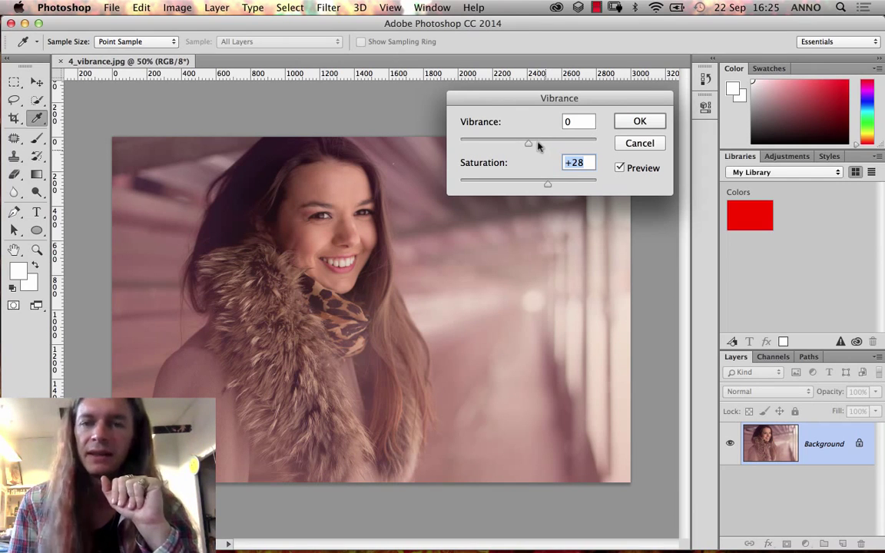
Set Vibrance to +71, apply it, and show the History panel
left_click_drag(537, 145, 545, 146)
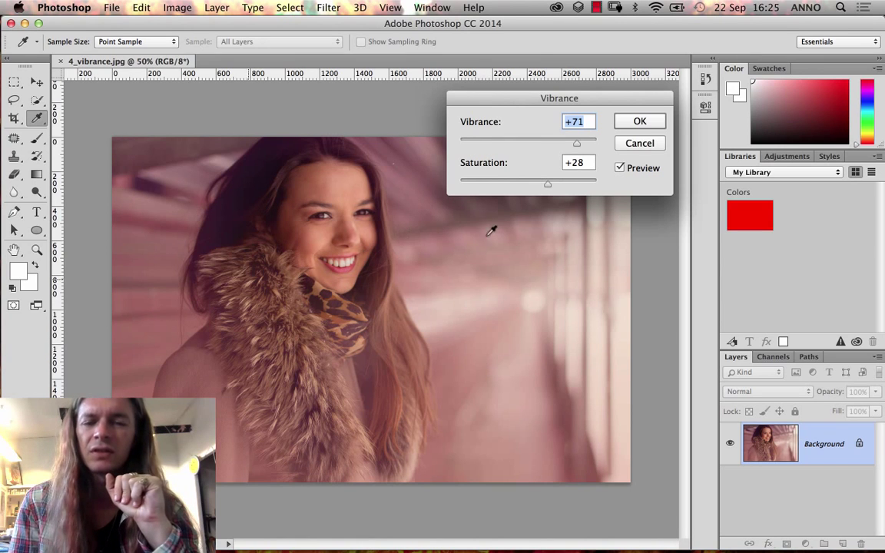
key("Return")
key("z")
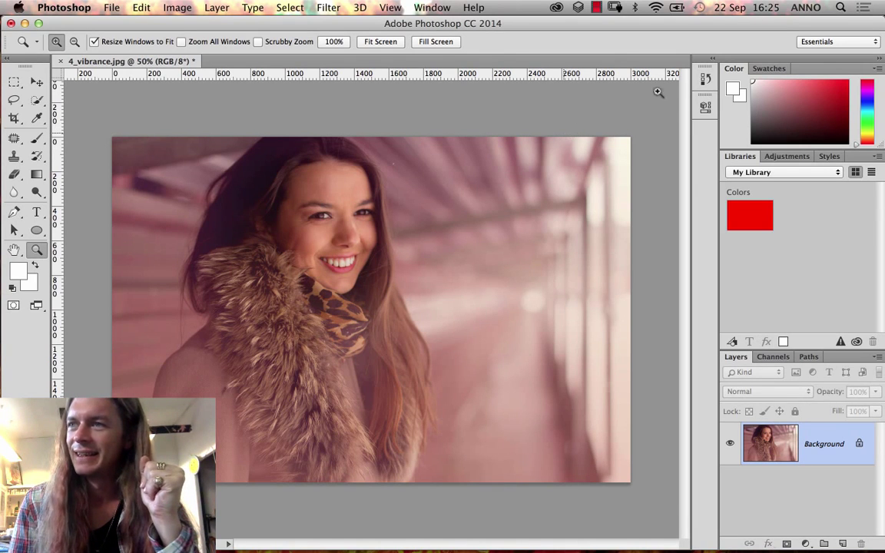
key("F10")
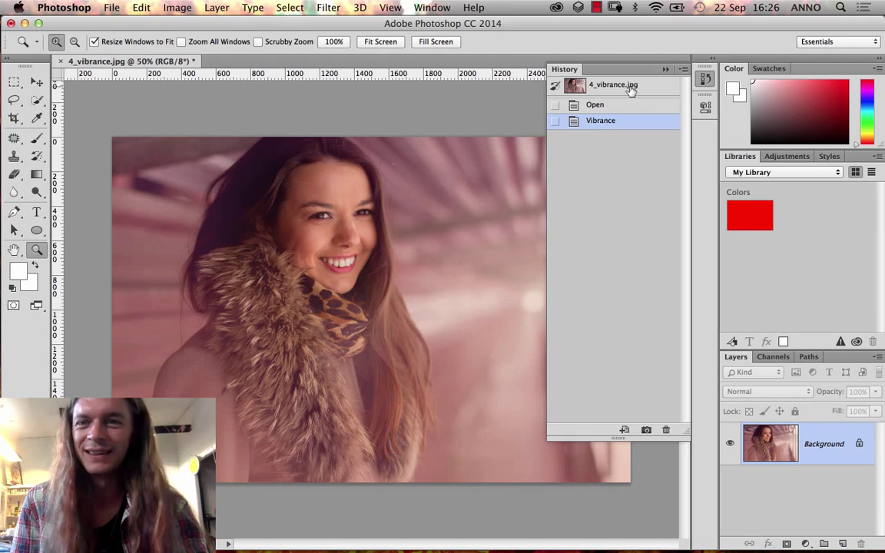
Compare the portrait before and after the Vibrance adjustment via History and undo
left_click(662, 84)
key("F10")
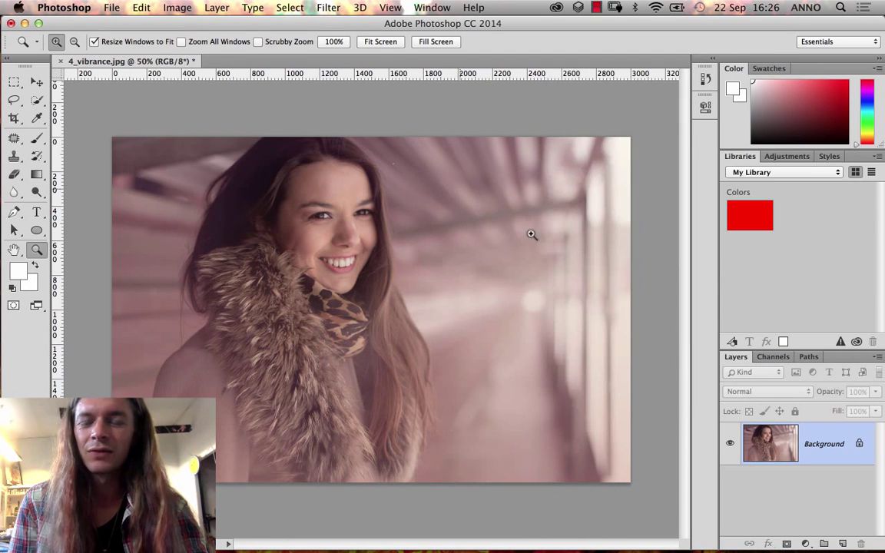
key("super+z")
key("super+z")
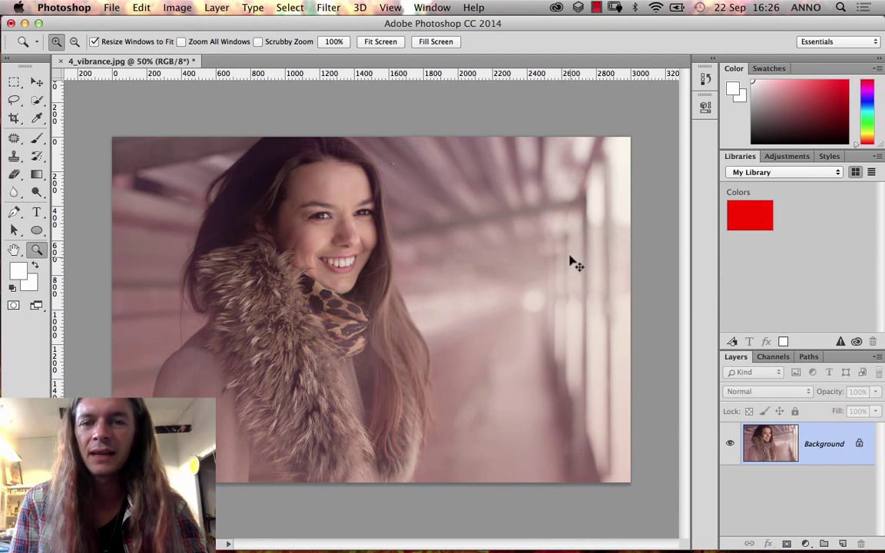
key("super+z")
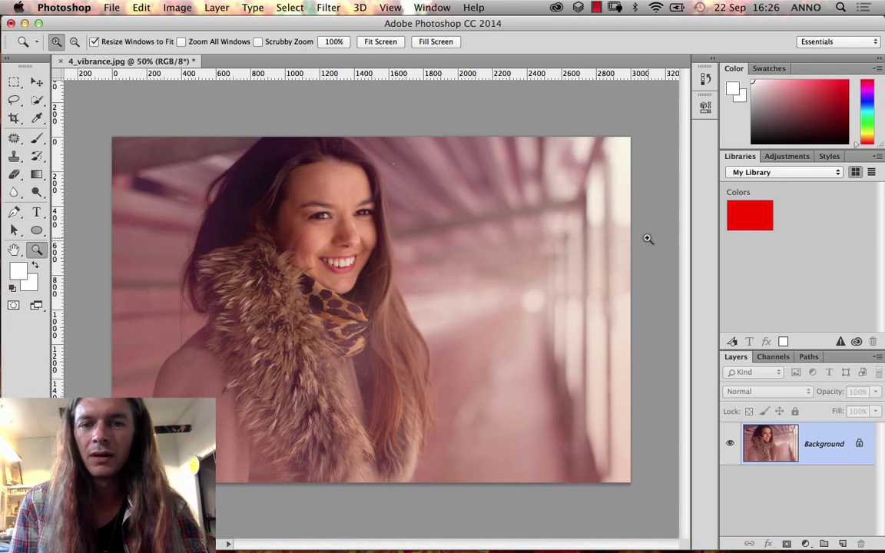
key("super+z")
key("super+z")
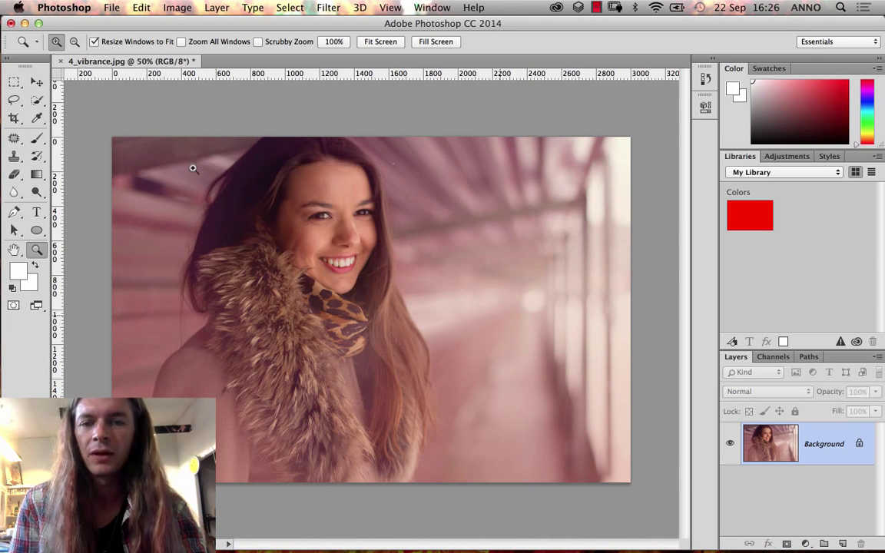
Close 4_vibrance.jpg without saving and open 5_selections_color_balance.jpg from Bridge
left_click(61, 62)
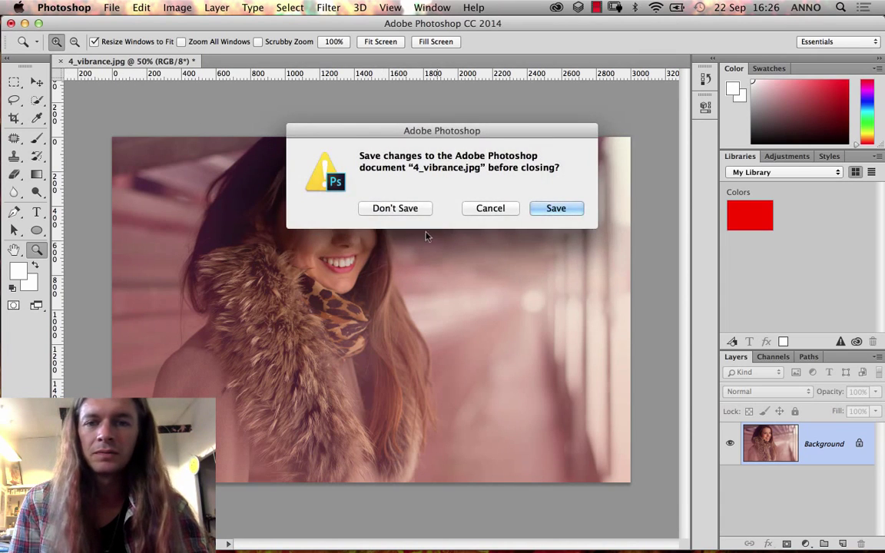
left_click(391, 209)
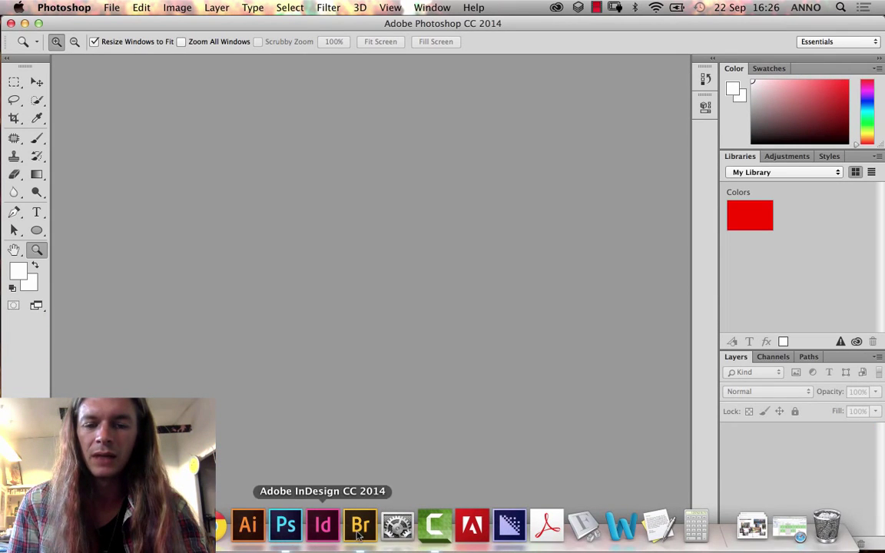
left_click(359, 526)
left_click_drag(377, 115, 285, 540)
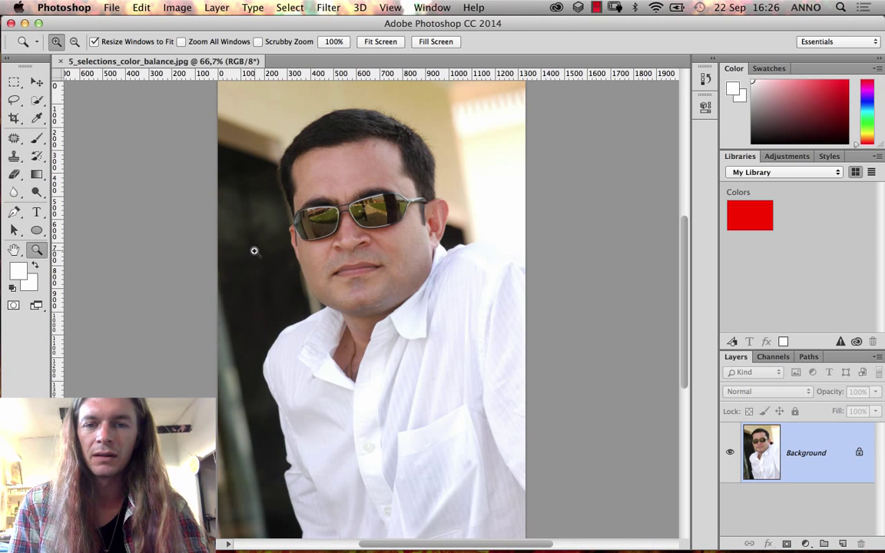
Quick-select the white shirt, Alt-subtracting the neck and background edges
left_click(40, 102)
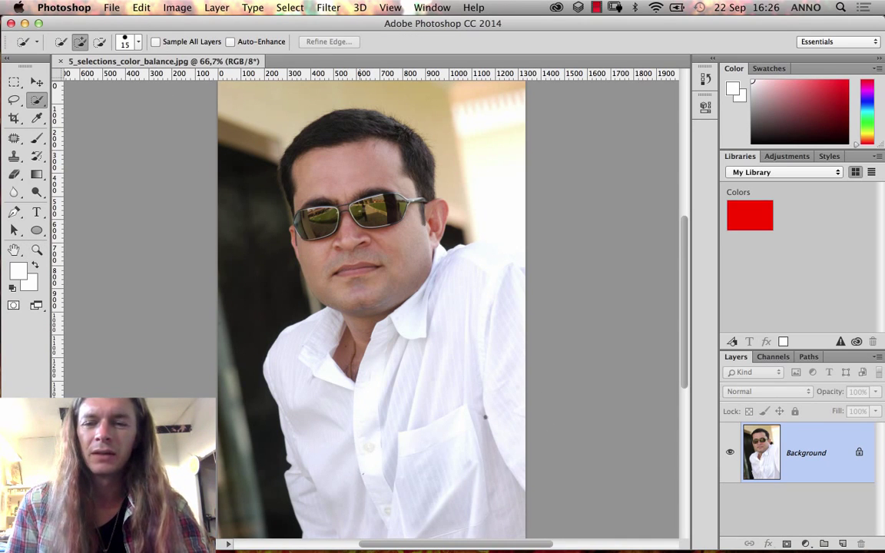
mouse_move(484, 417)
left_mouse_down()
mouse_move(464, 310)
mouse_move(495, 288)
left_mouse_up()
left_click_drag(405, 249, 407, 247)
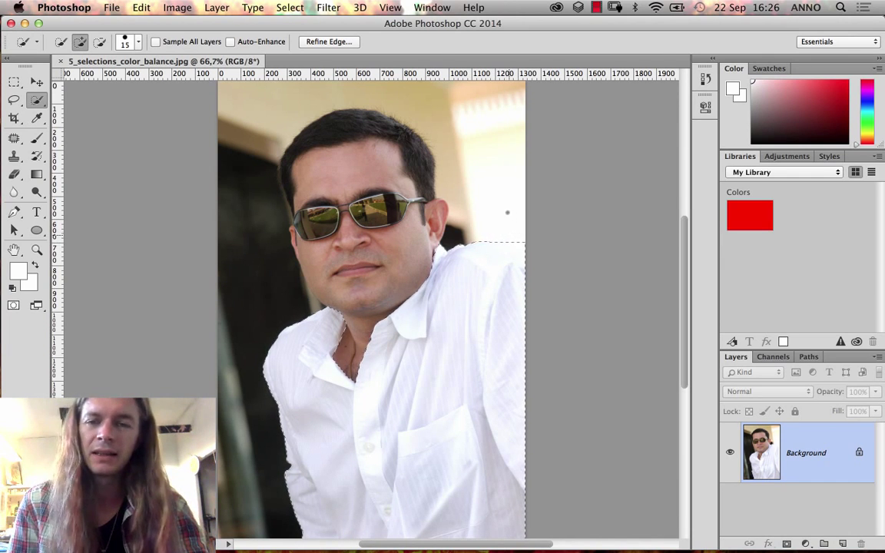
key("alt")
key("alt")
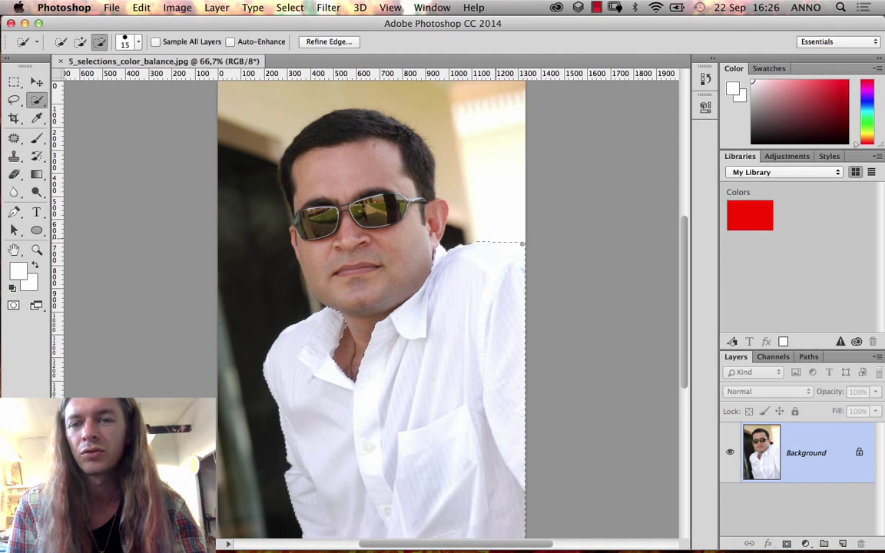
key("alt")
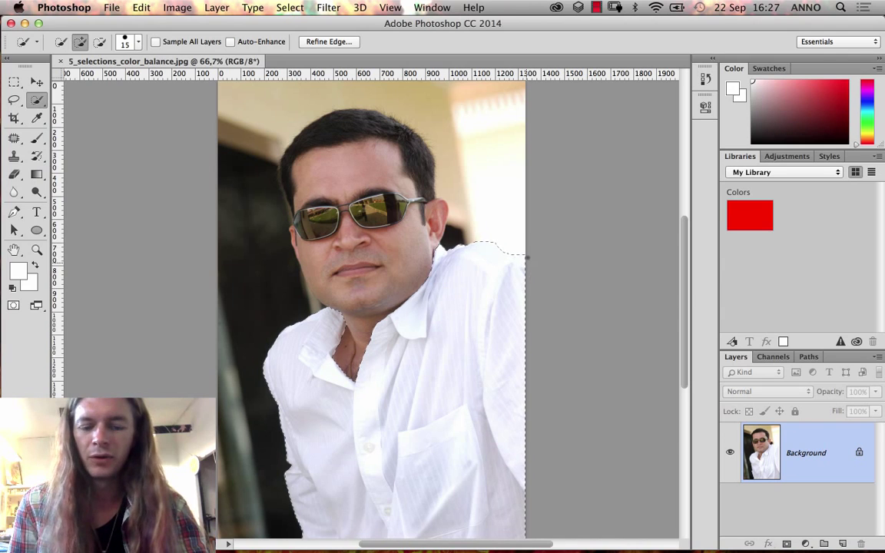
key("alt")
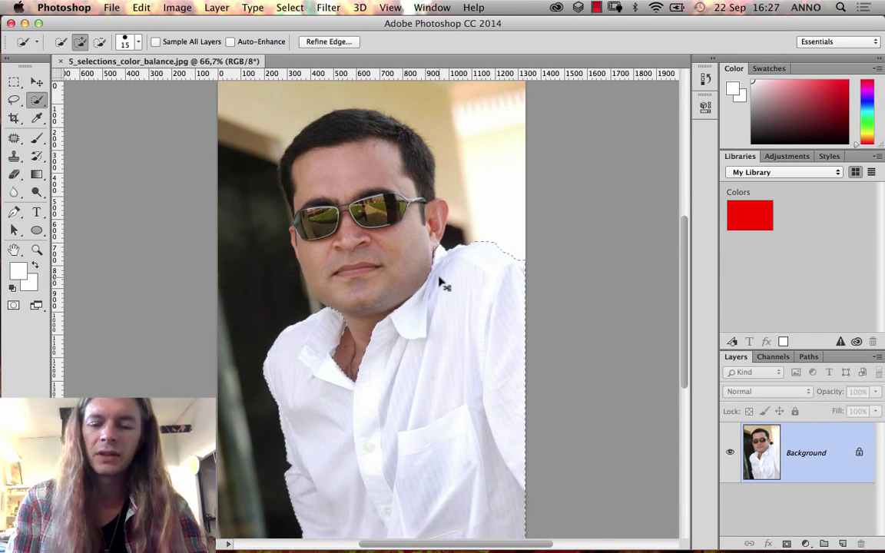
key("super+b")
Try a Color Balance shift toward red and magenta (-36, +75), then cancel it
left_click_drag(645, 247, 673, 281)
key("shift+Tab")
key("Up")
key("Up")
key("Up")
key("Up")
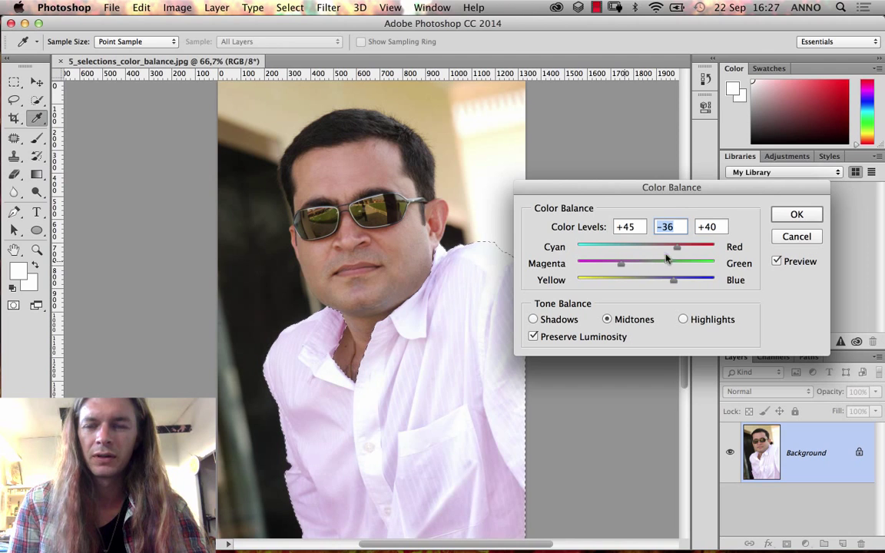
key("shift+Tab")
key("shift+Up")
key("shift+Up")
key("shift+Up")
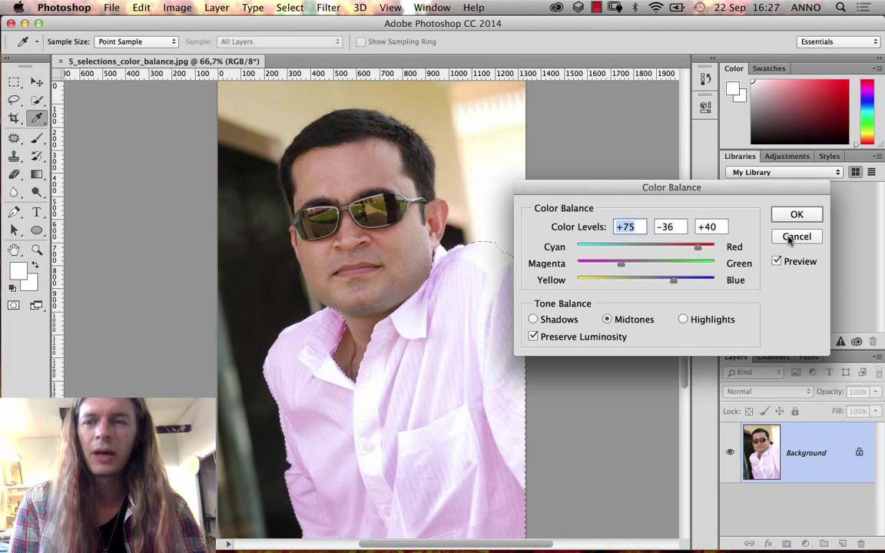
left_click(791, 238)
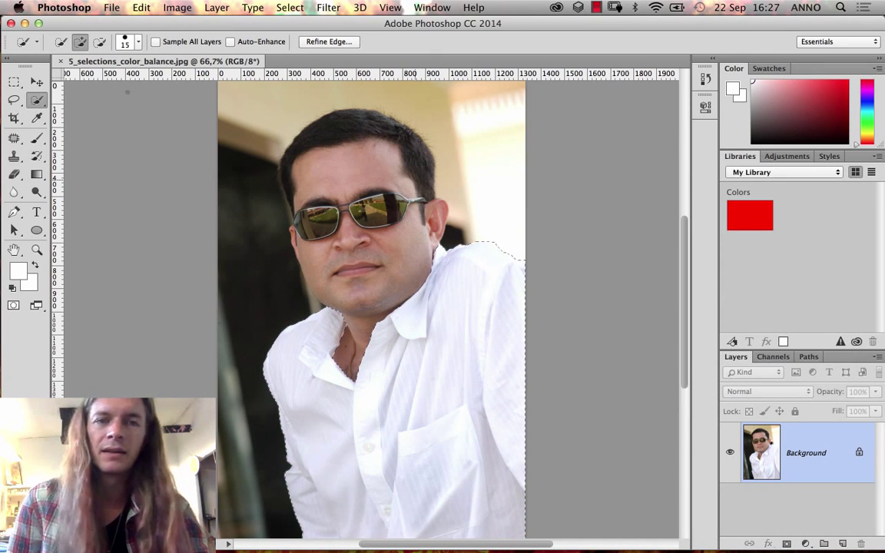
Apply Levels to the shirt with the black input level at 142
left_click(171, 9)
mouse_move(203, 45)
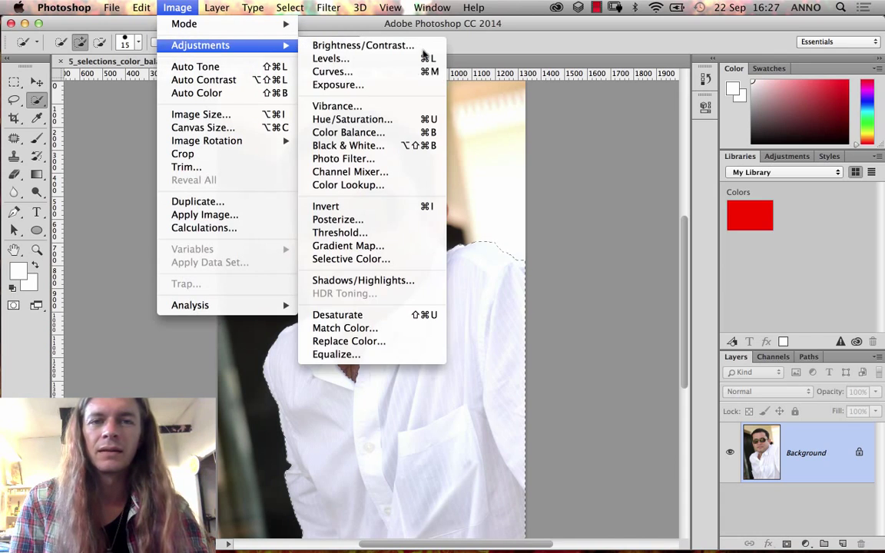
left_click(350, 61)
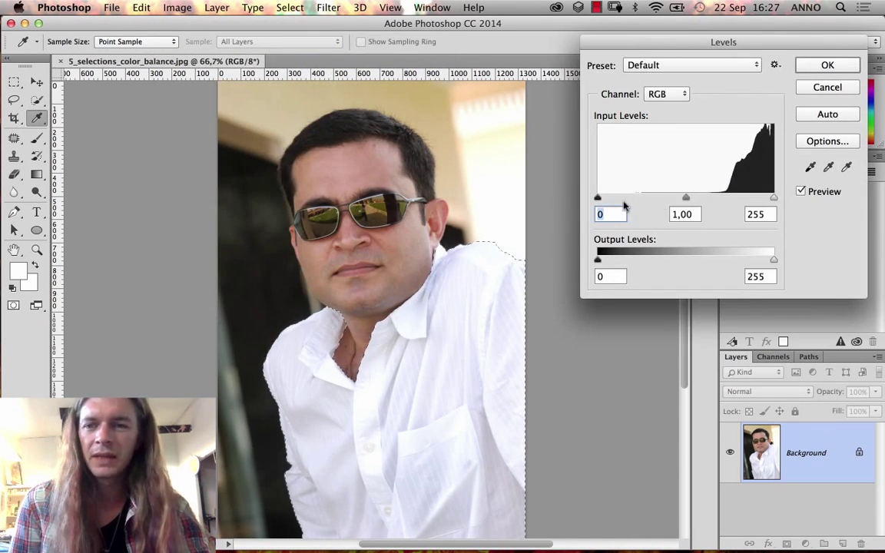
left_click_drag(598, 197, 689, 195)
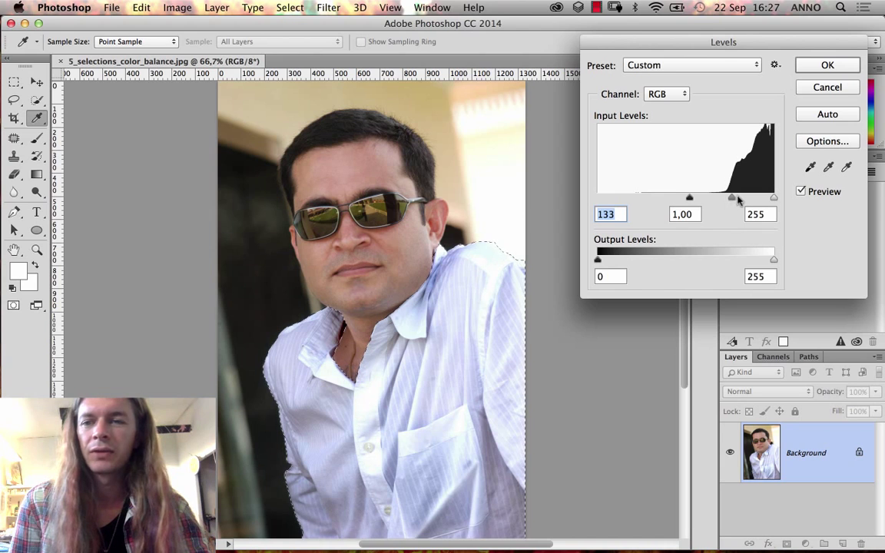
left_click_drag(735, 198, 747, 198)
left_click_drag(689, 198, 708, 198)
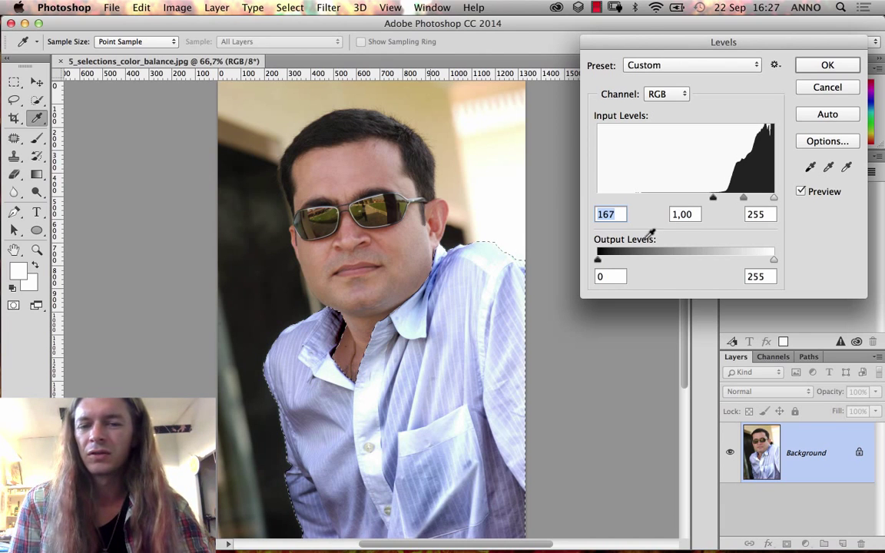
left_click_drag(710, 199, 700, 199)
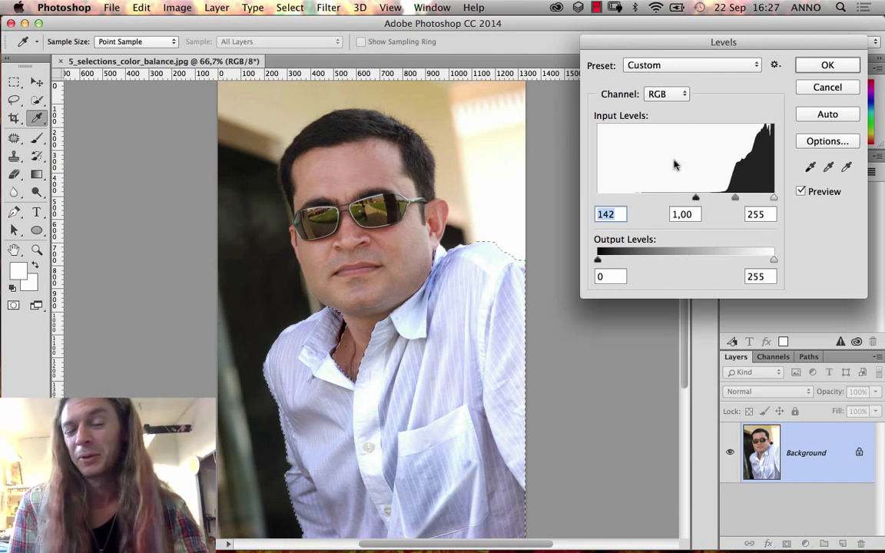
key("Return")
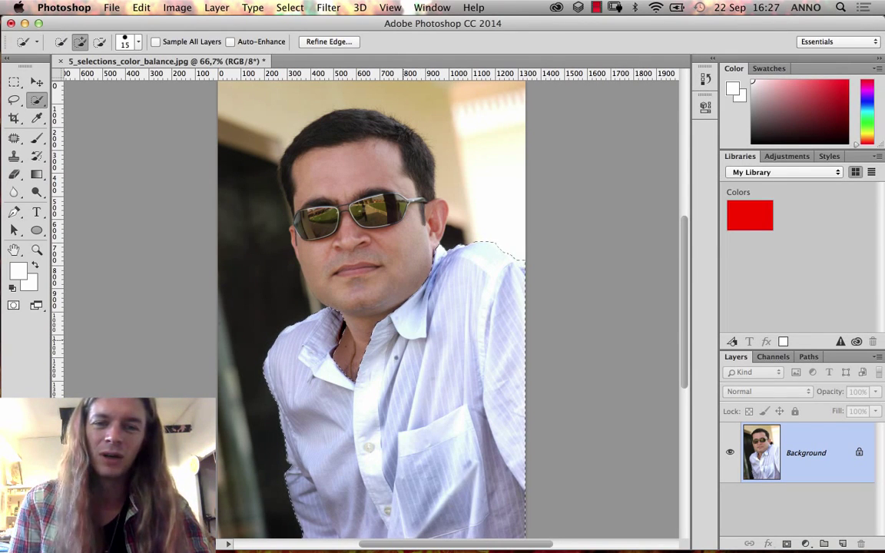
Inspect the collar up close, restore the shirt selection and undo the Levels tint
key("super+d")
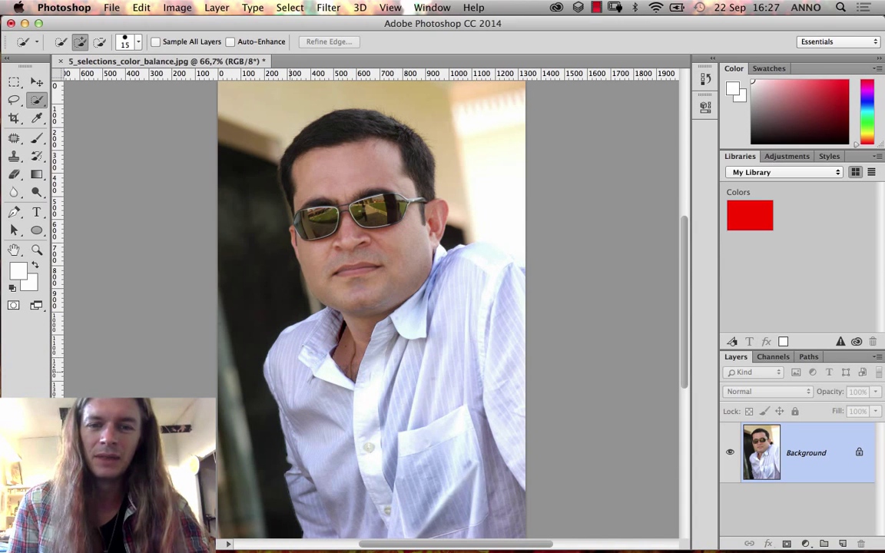
left_click(36, 249)
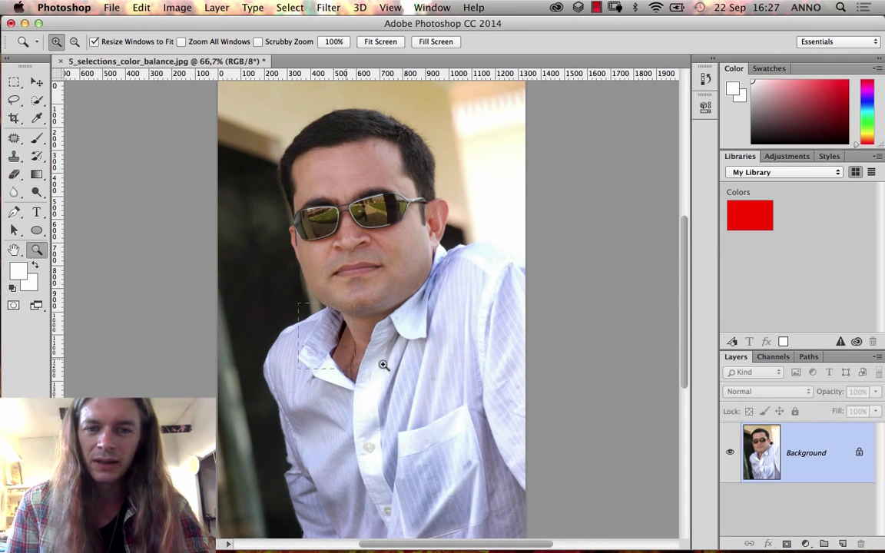
left_click(345, 329)
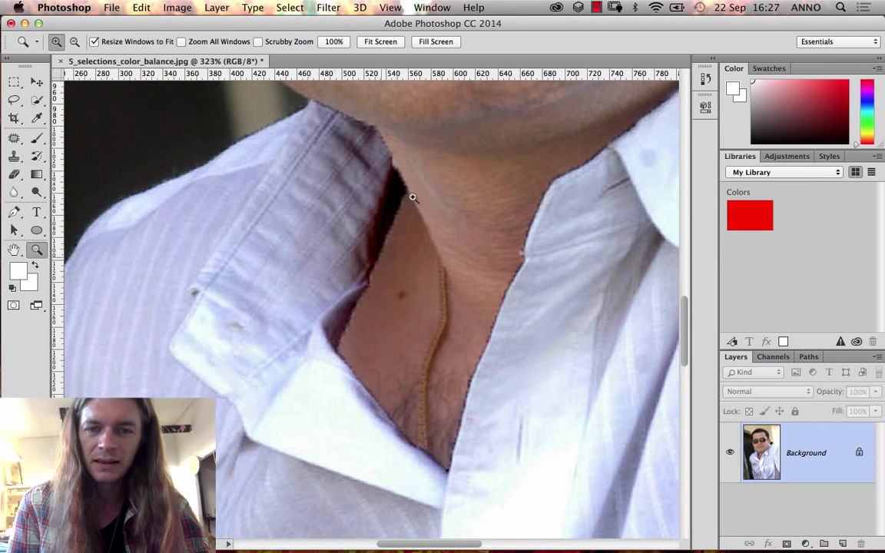
key("shift+super+d")
key("super+z")
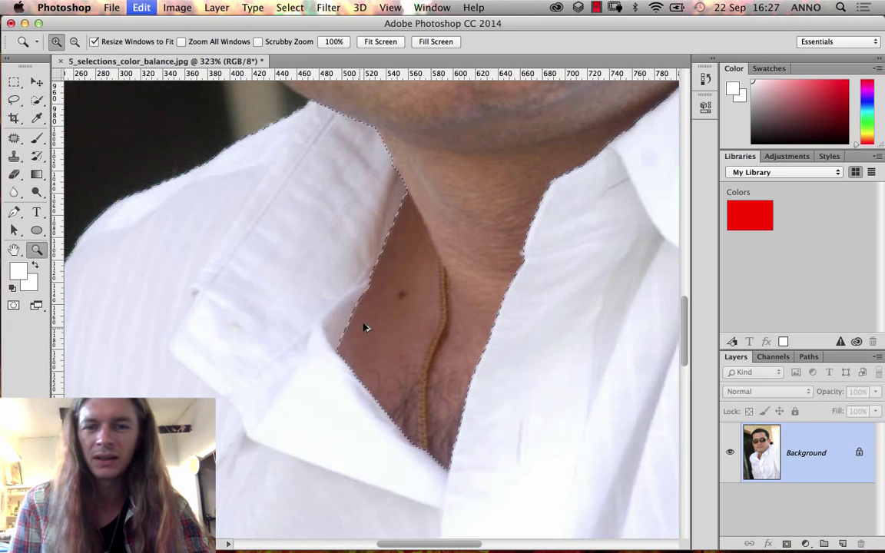
key("super+0")
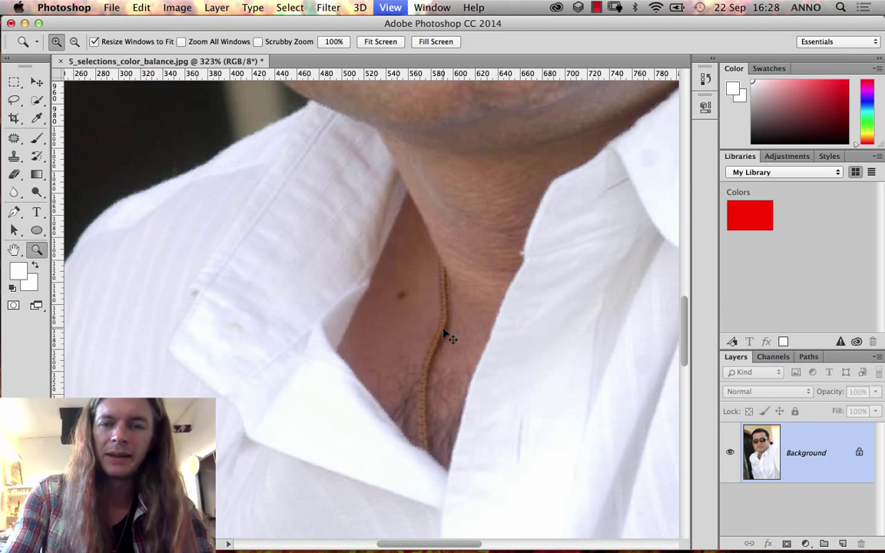
Set the selection's Feather Radius to 10 pixels
left_click(330, 9)
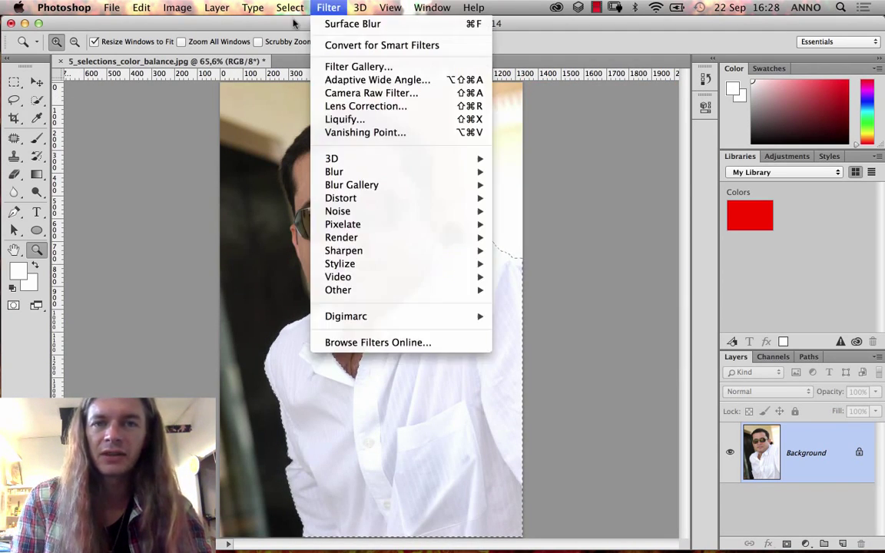
mouse_move(290, 10)
mouse_move(369, 190)
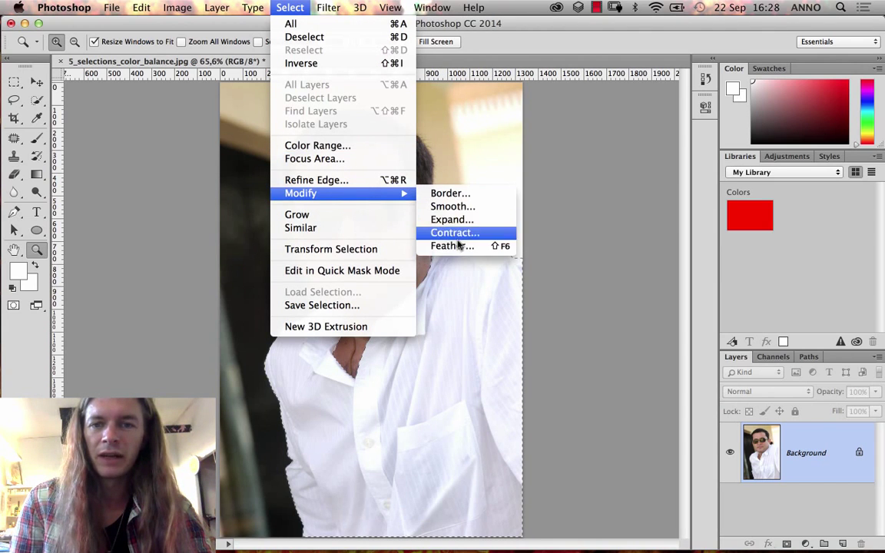
left_click(450, 245)
type("5")
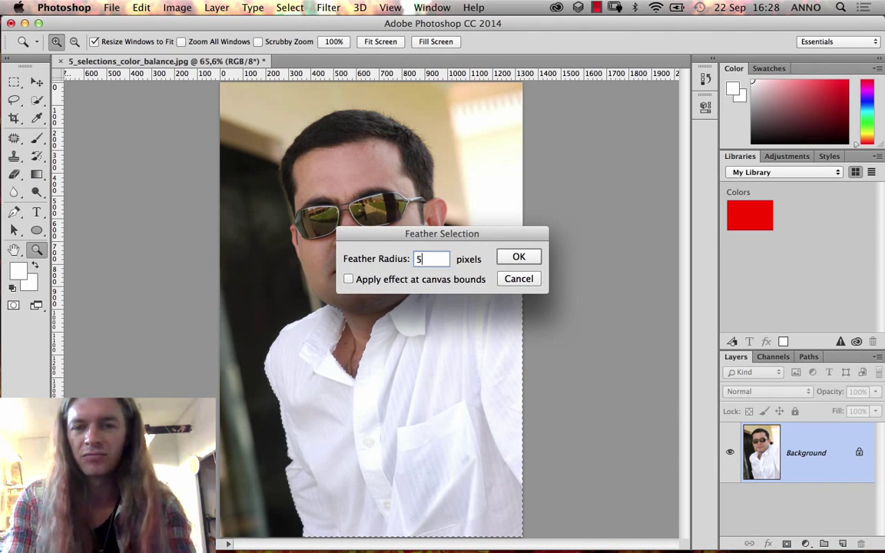
key("BackSpace")
type("10")
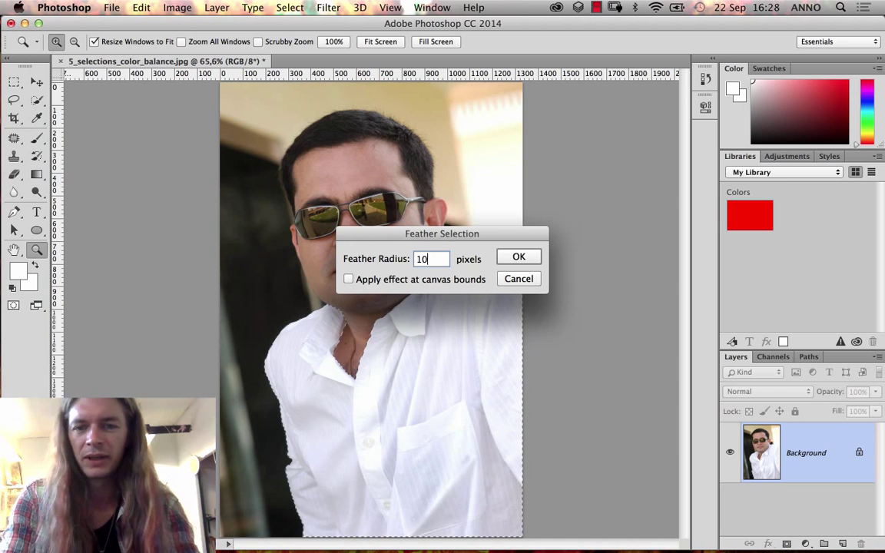
key("Return")
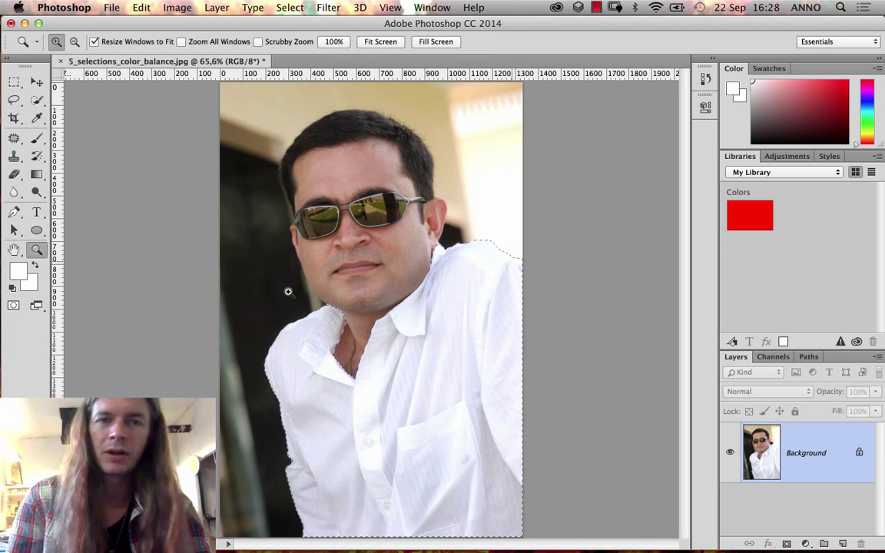
Apply Levels to the feathered shirt with the black input raised to 128
left_click(177, 8)
mouse_move(200, 46)
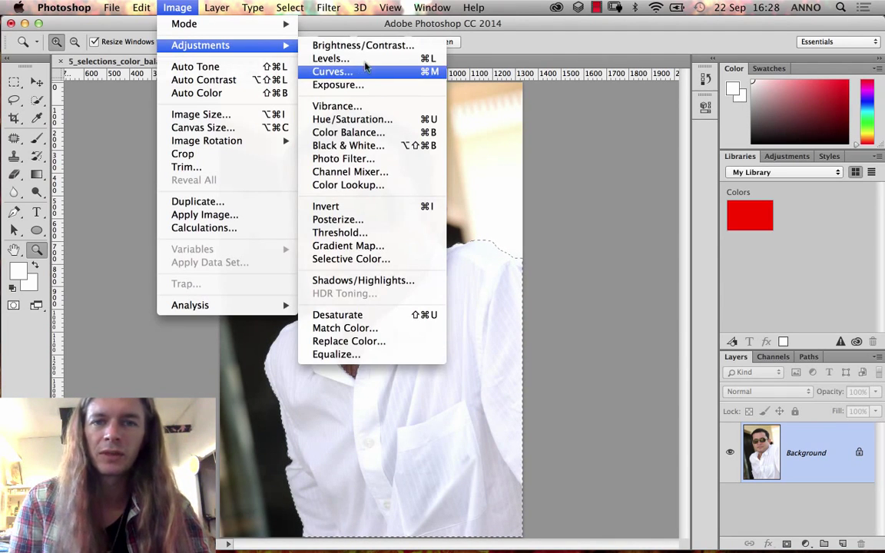
left_click(354, 59)
left_click_drag(600, 201, 735, 200)
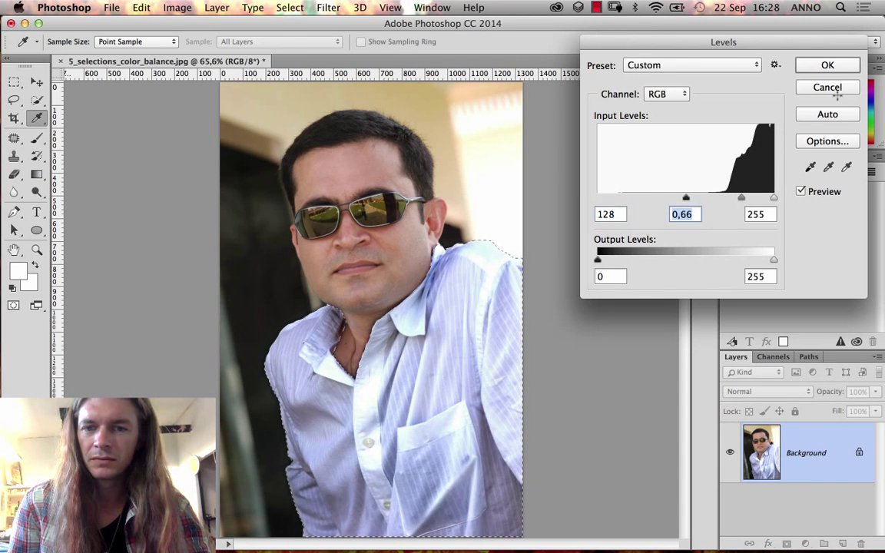
left_click(827, 64)
key("z")
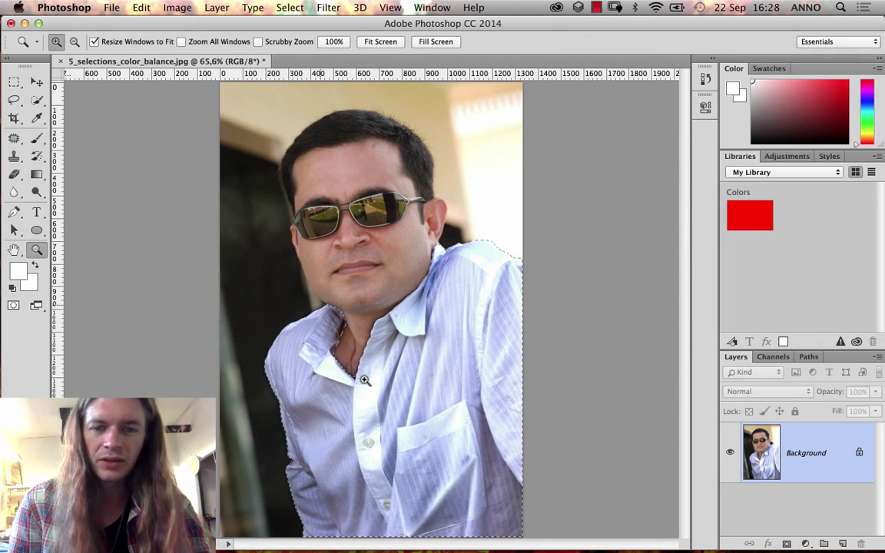
Check the result on the collar, then review the Select menu and History list
left_click(330, 342)
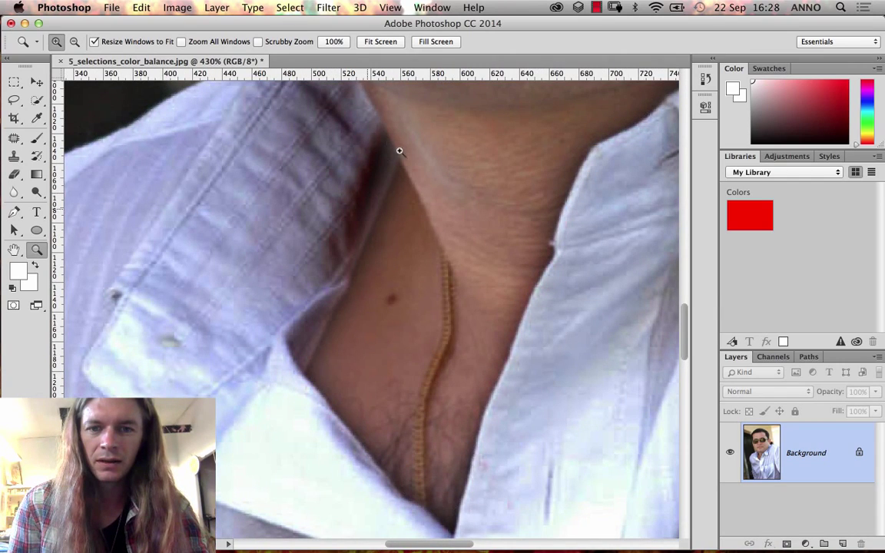
key("super+0")
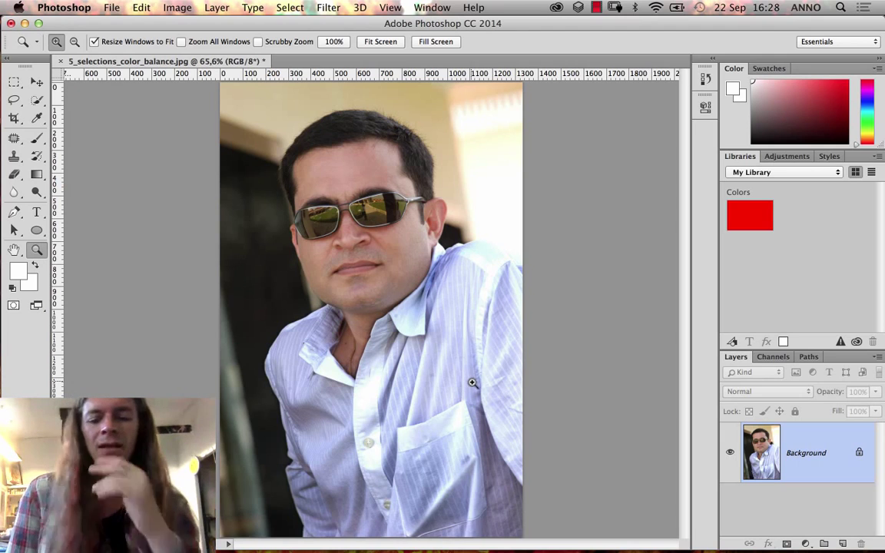
key("super+z")
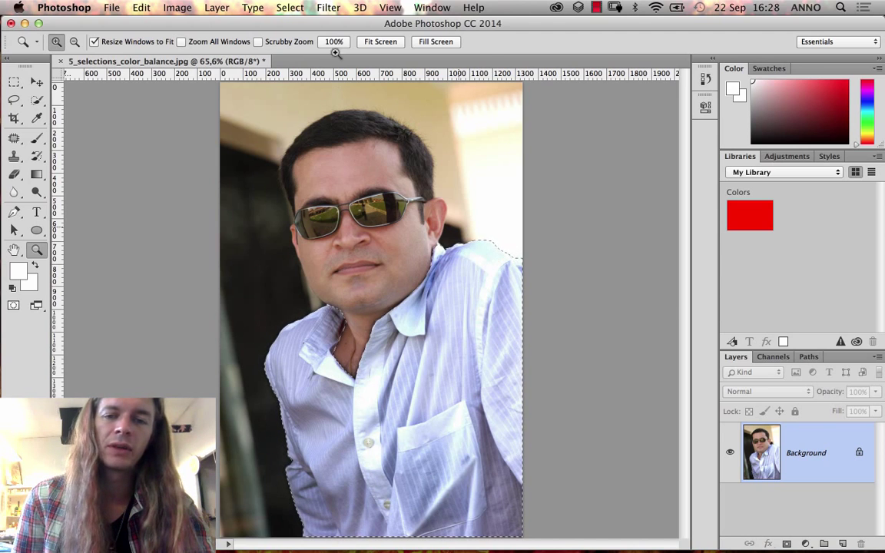
left_click(289, 8)
mouse_move(322, 192)
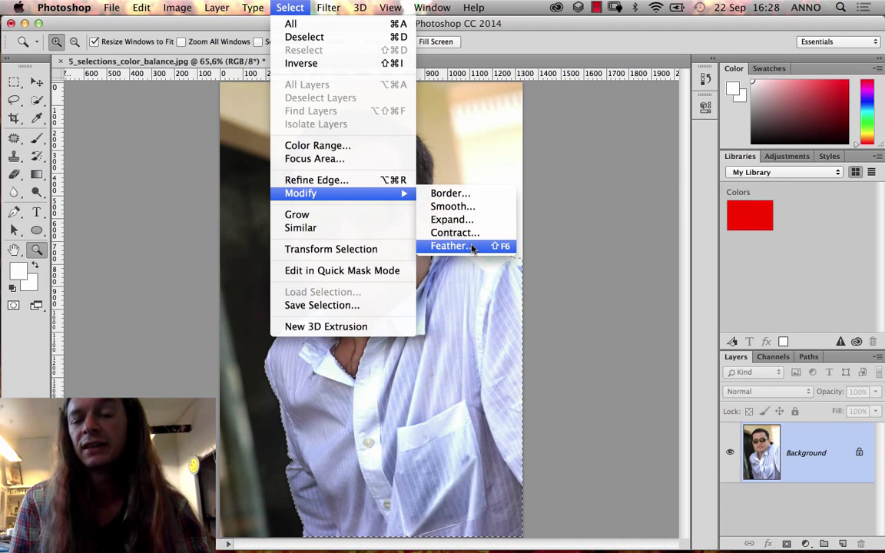
left_click(287, 7)
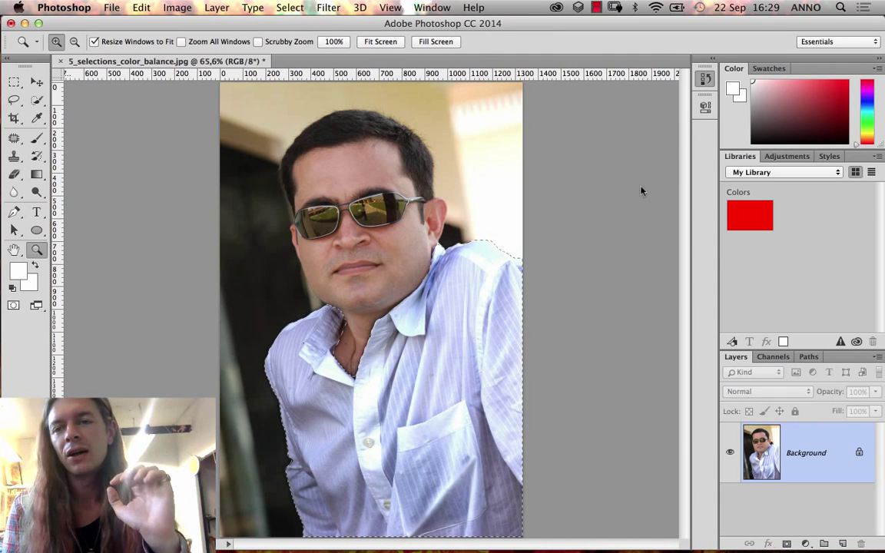
left_click(705, 78)
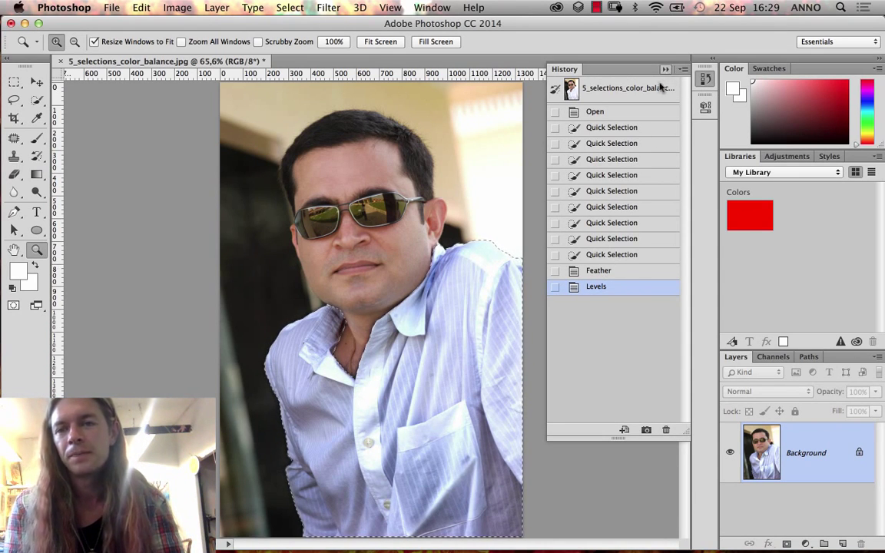
left_click(599, 71)
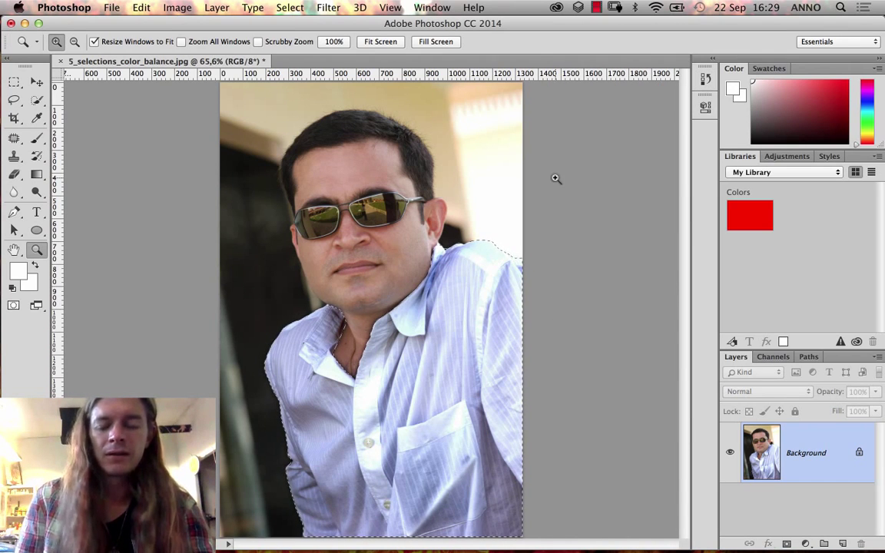
In Color Balance, shift the shirt's midtones toward blue and cyan (-27)
left_click(175, 7)
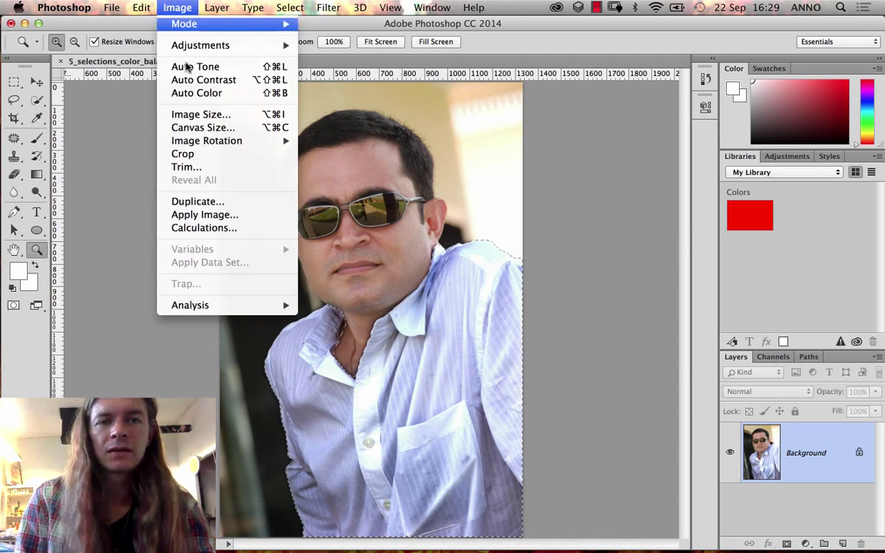
mouse_move(180, 46)
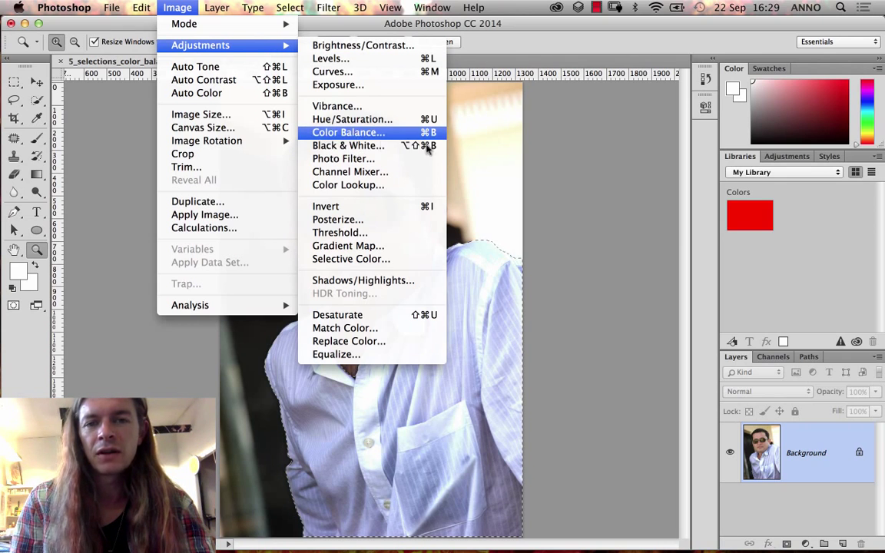
left_click(349, 132)
left_click_drag(671, 191, 726, 175)
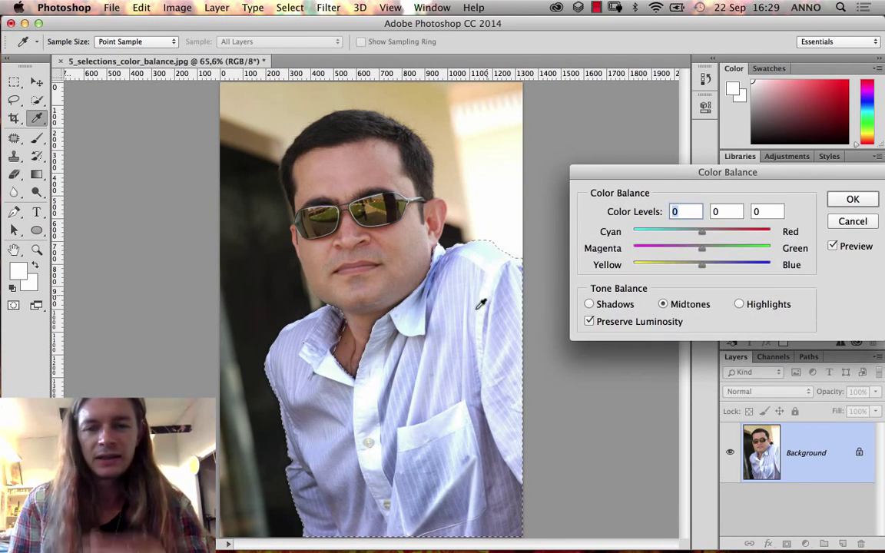
left_click_drag(703, 268, 747, 262)
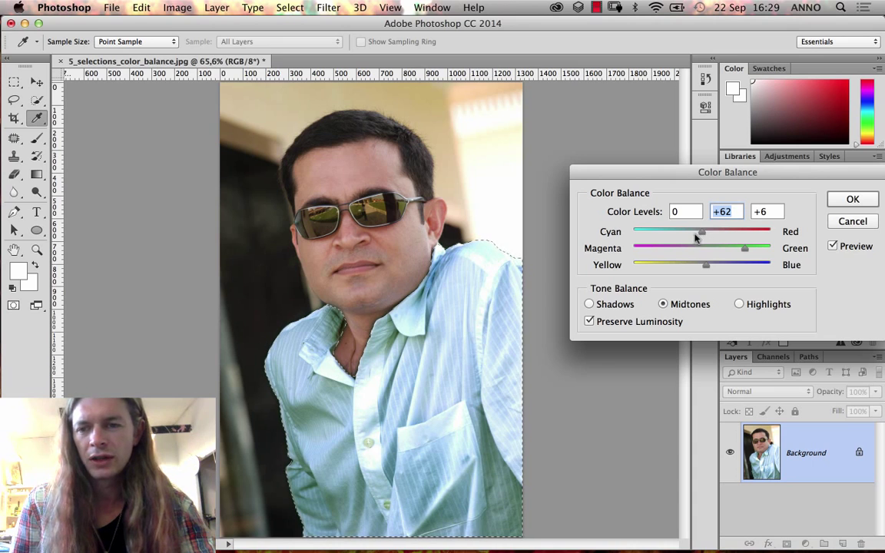
left_click_drag(695, 238, 668, 234)
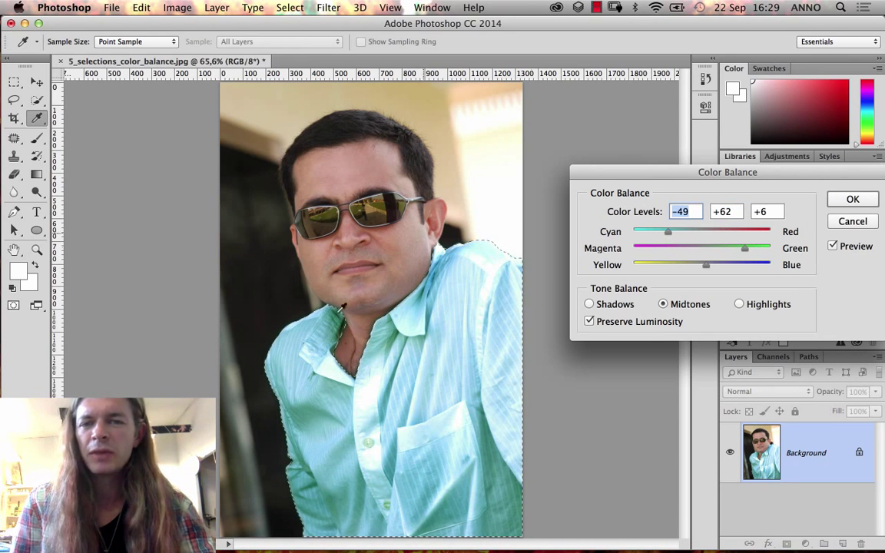
left_click(683, 234)
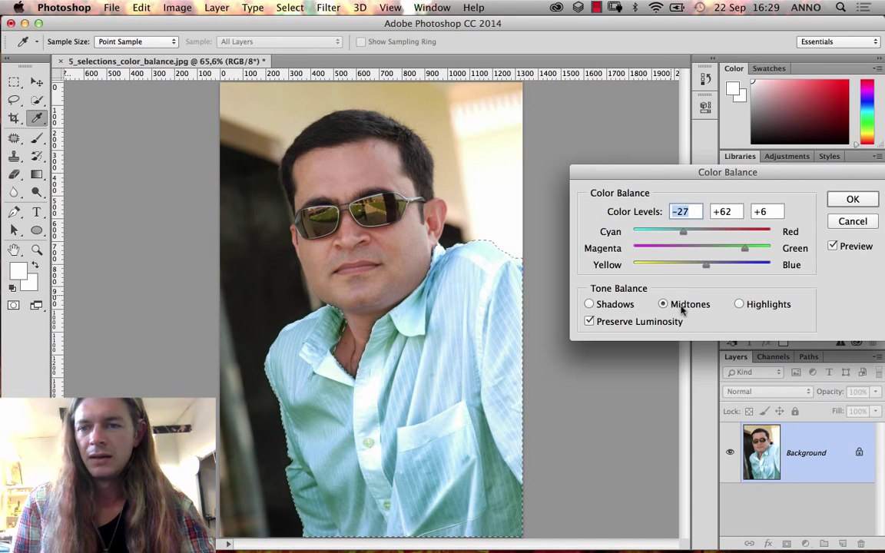
Push the shadows toward blue (+44) and slightly toward cyan and magenta
left_click(589, 304)
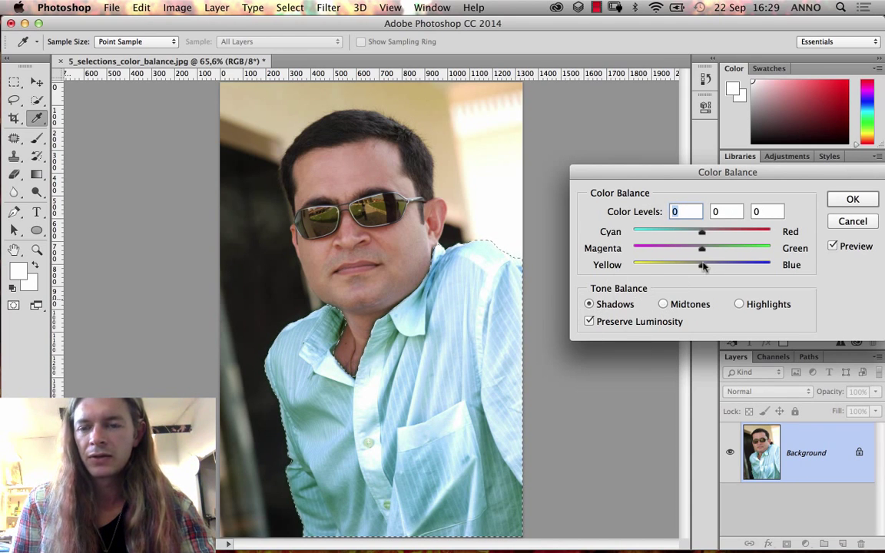
left_click(729, 266)
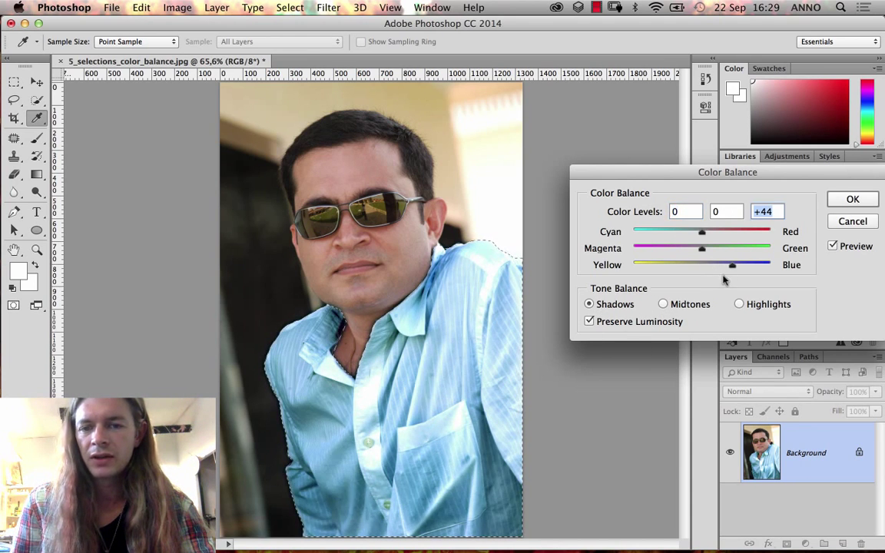
left_click(589, 322)
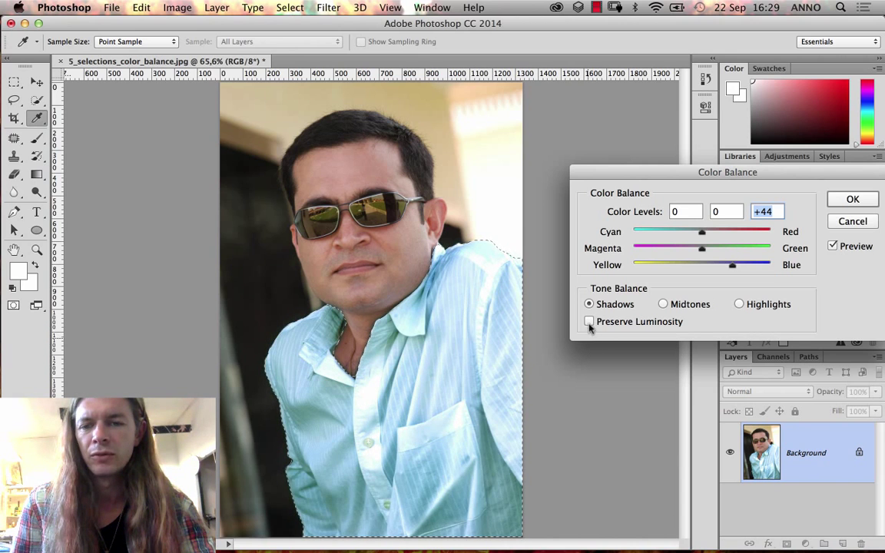
left_click(589, 323)
left_click_drag(701, 251, 677, 242)
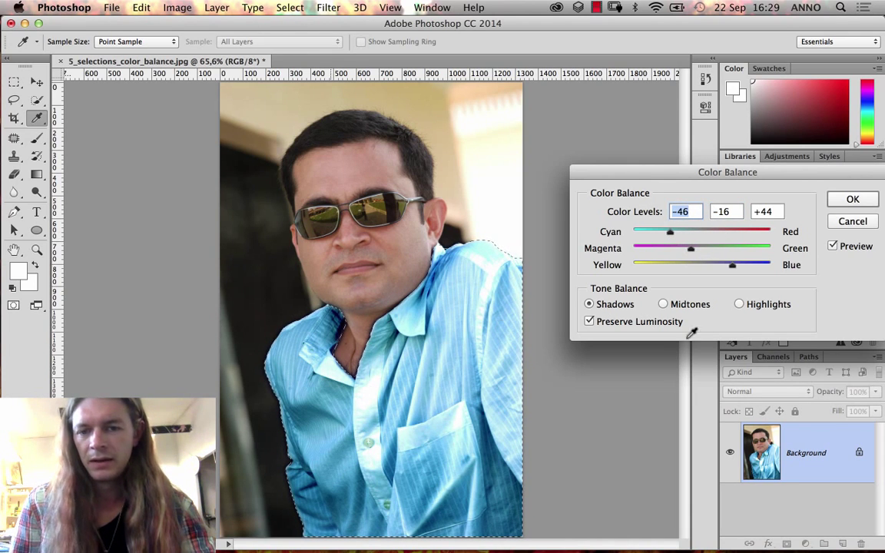
Tint the highlights slightly toward cyan and yellow, apply, deselect and close the photo
left_click(741, 304)
left_click_drag(719, 233, 698, 232)
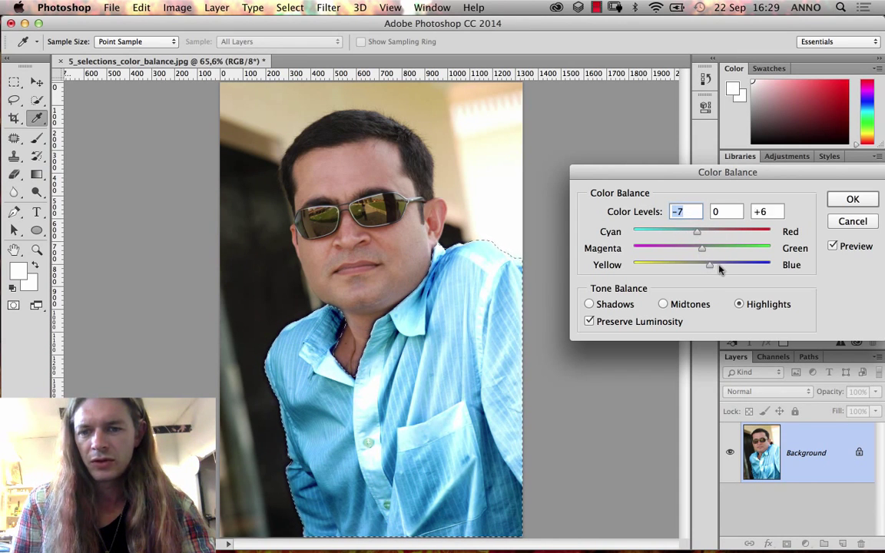
left_click_drag(720, 268, 699, 252)
left_click(851, 199)
key("z")
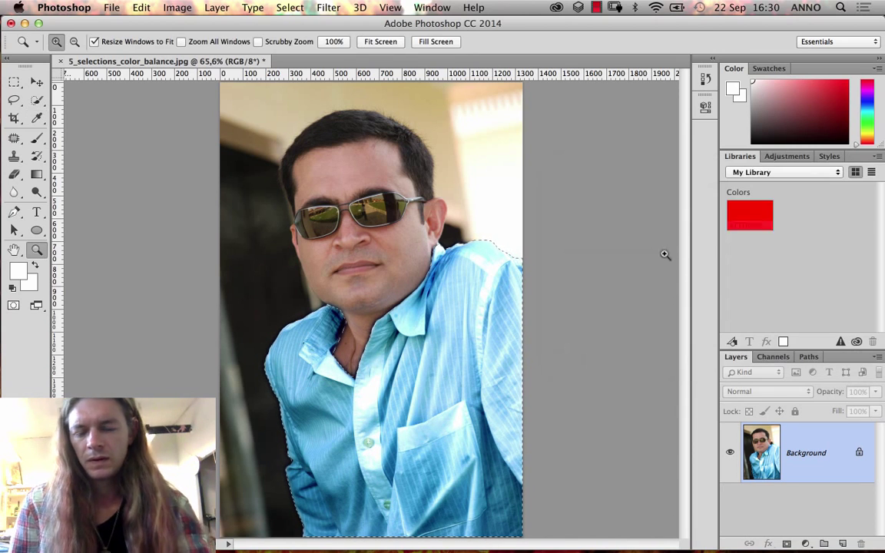
key("super+d")
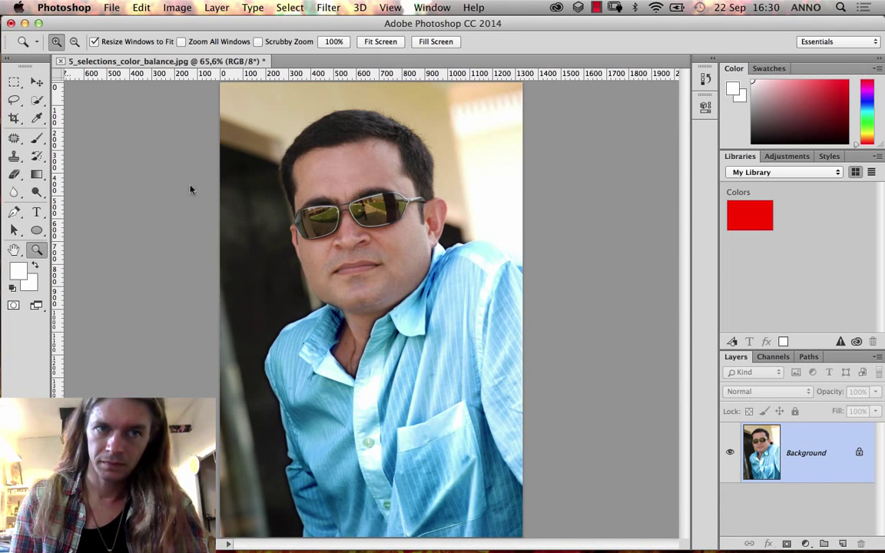
key("super+w")
Discard the photo's unsaved changes and bring Adobe Bridge to the front
left_click(403, 217)
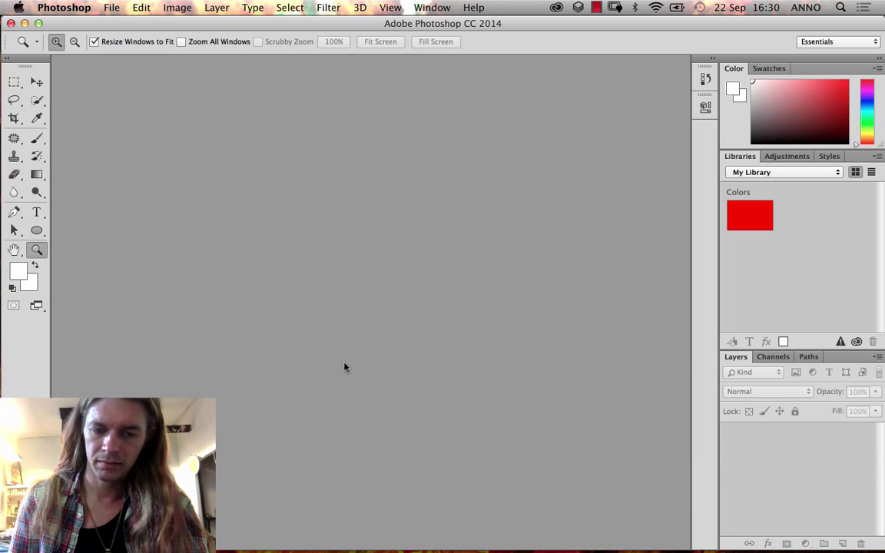
key("super+Tab")
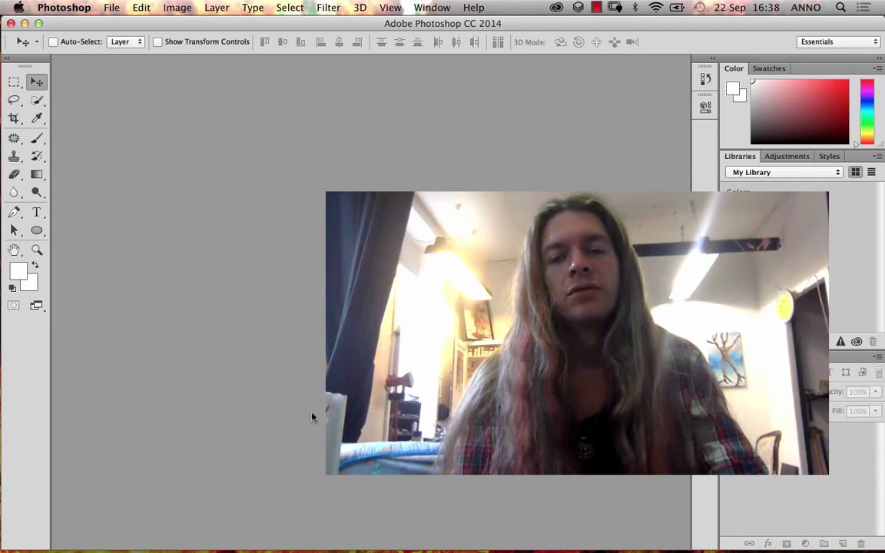
mouse_move(247, 534)
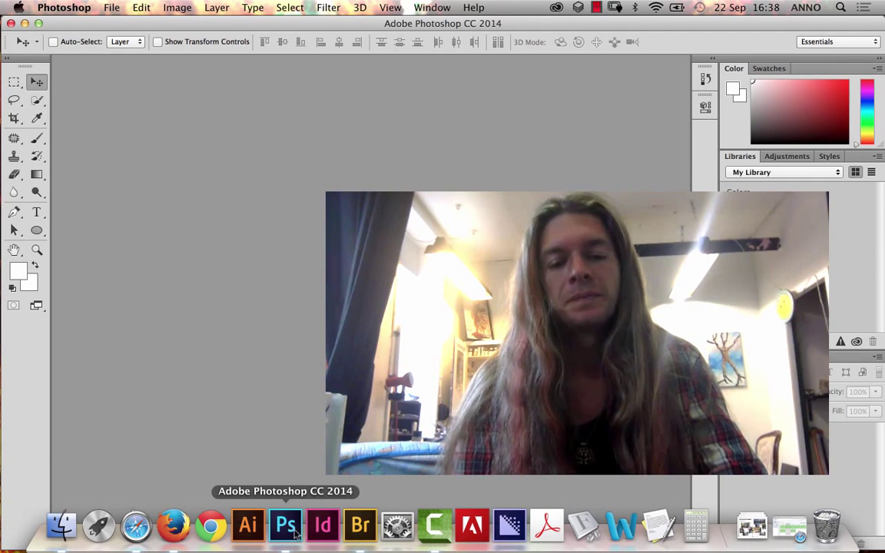
left_click(360, 526)
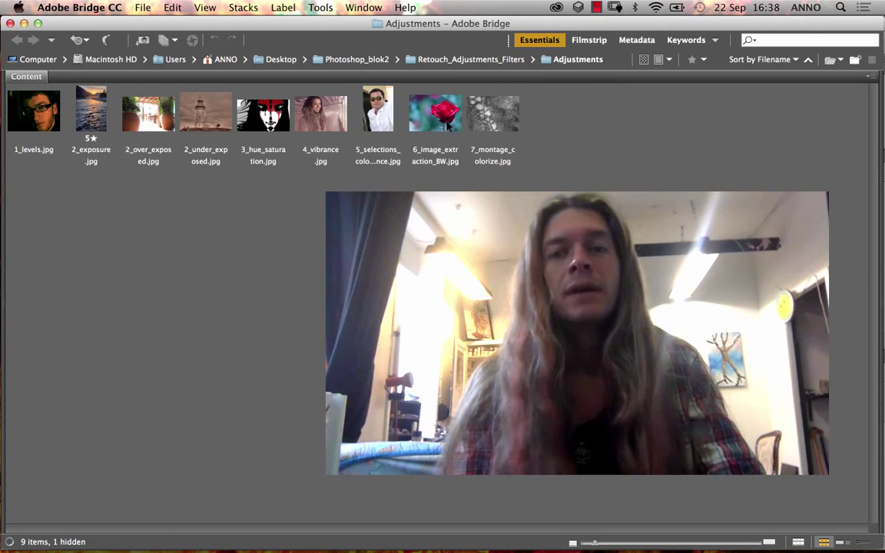
Select the 6_image_extraction_BW.jpg thumbnail in the Content panel
left_click(425, 121)
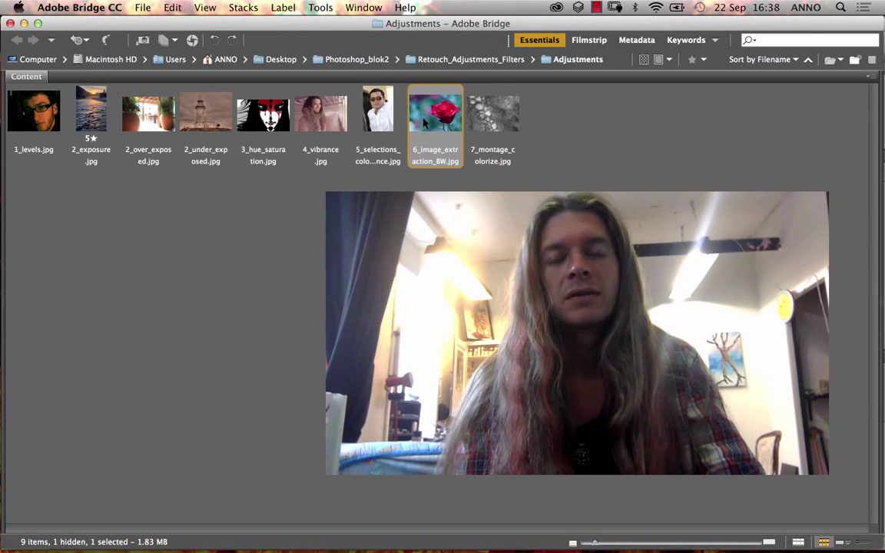